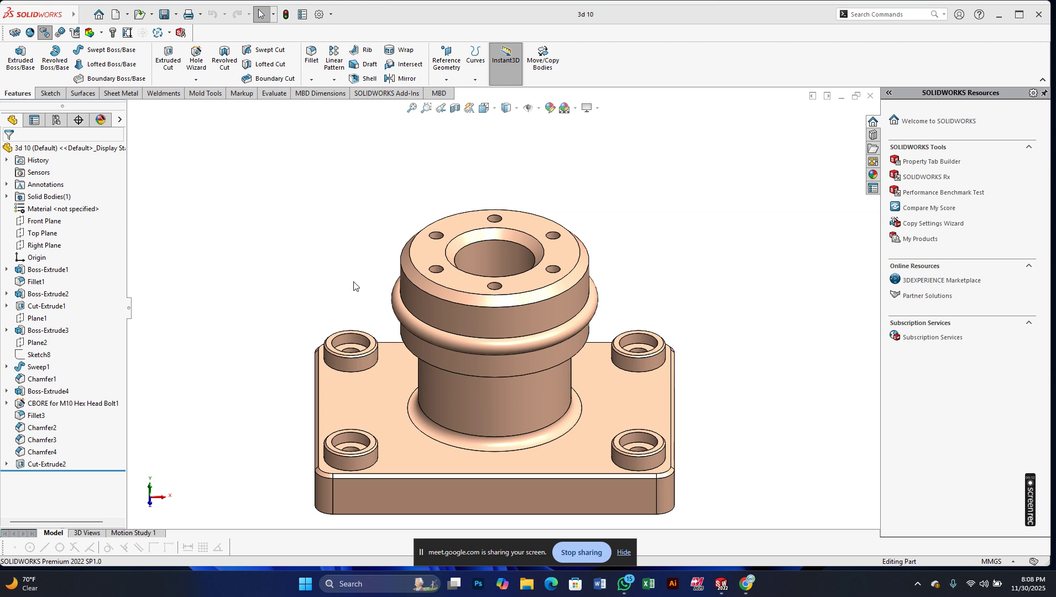
- Examine the finished flanged part, focusing on its base plate, cylindrical neck and the fillet around the neck's foot
middle_drag(514, 389, 479, 377)
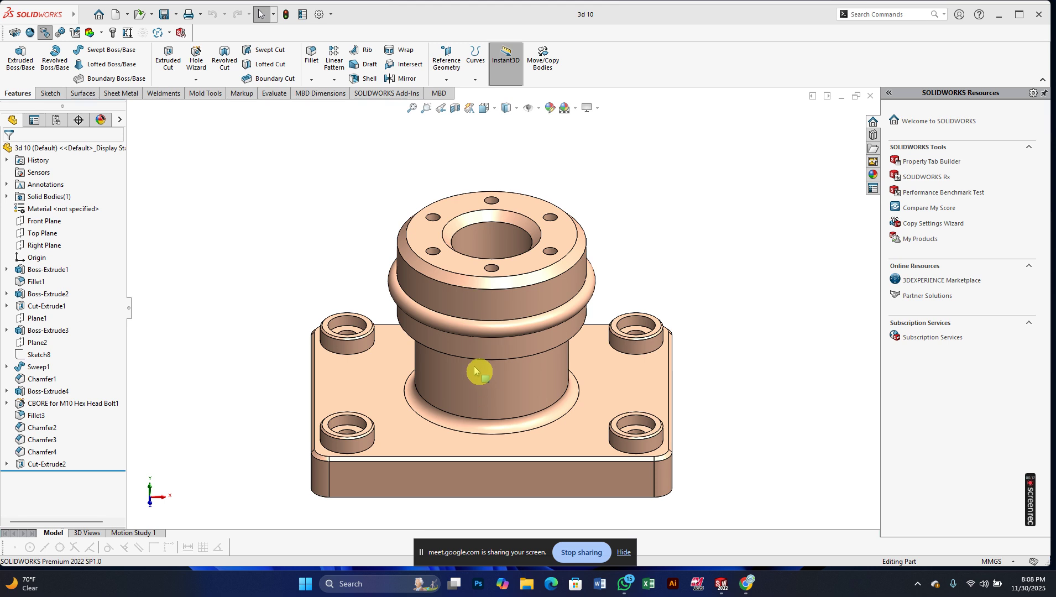
click(480, 365)
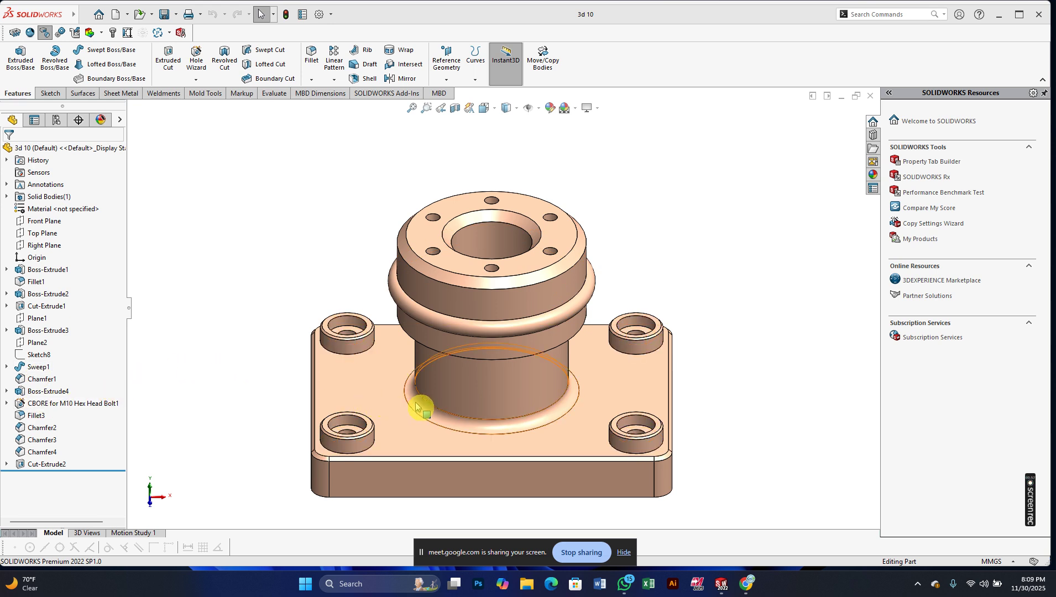
scroll(414, 406, down, 2)
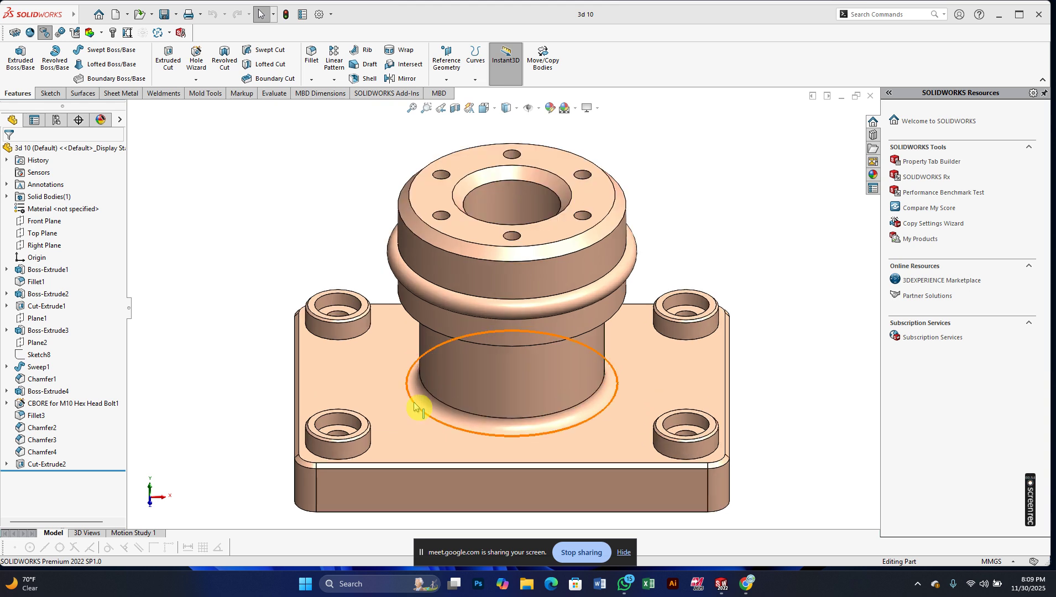
click(414, 401)
scroll(409, 400, up, 1)
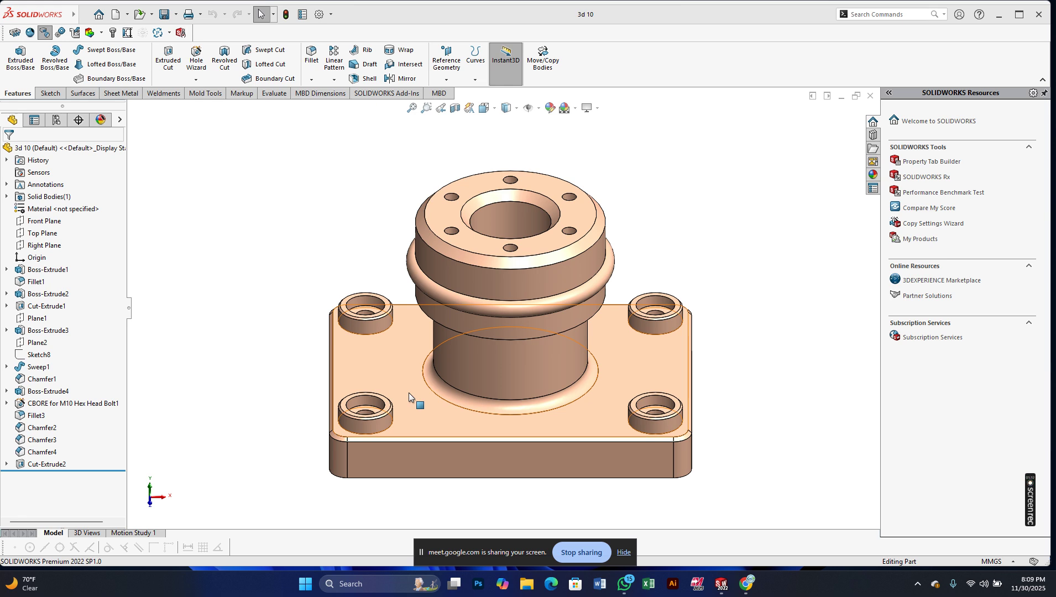
scroll(463, 354, down, 2)
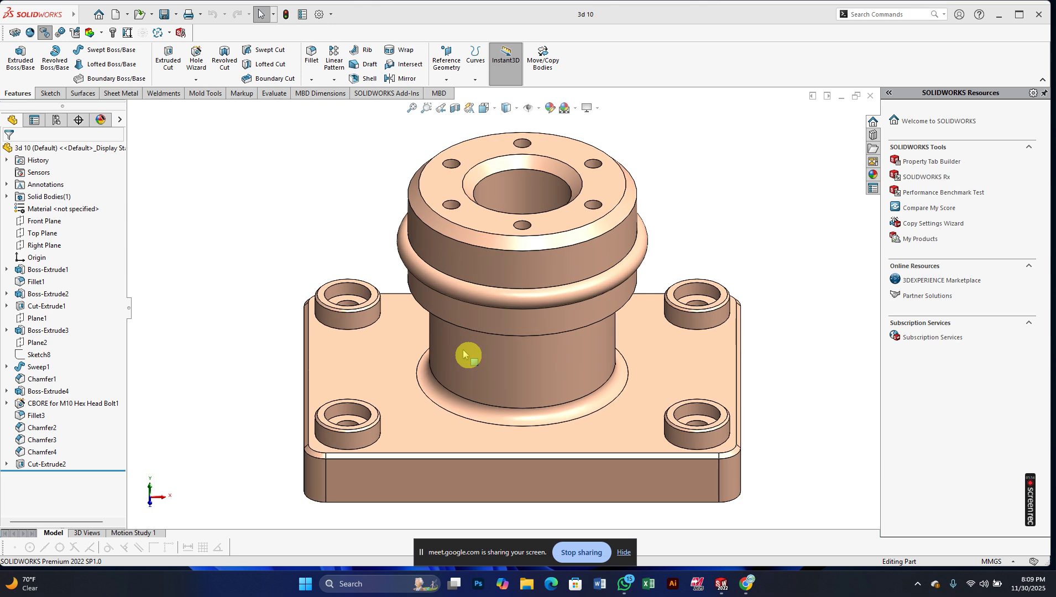
click(99, 15)
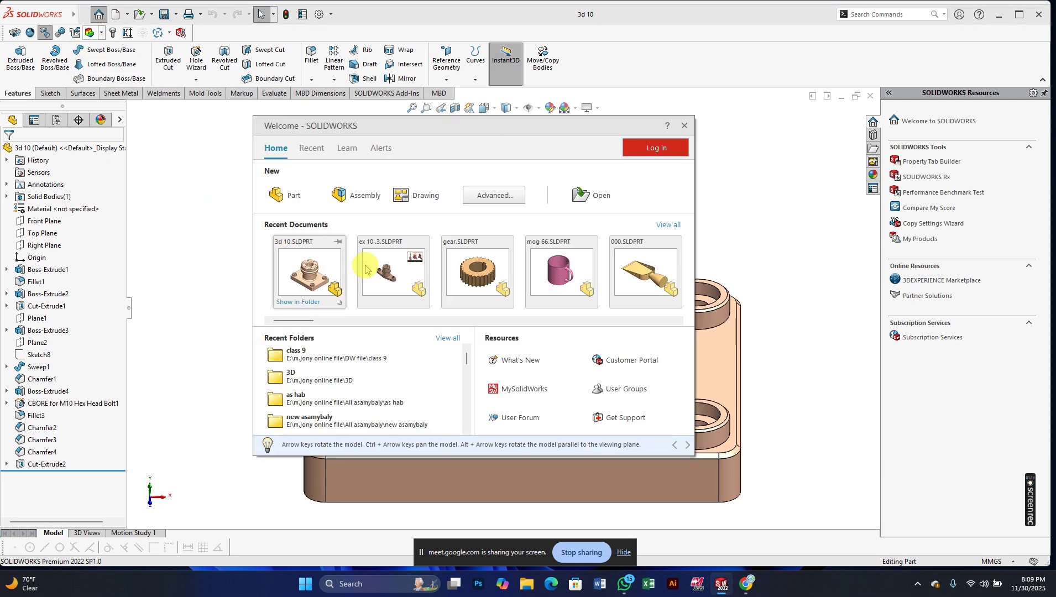
click(685, 125)
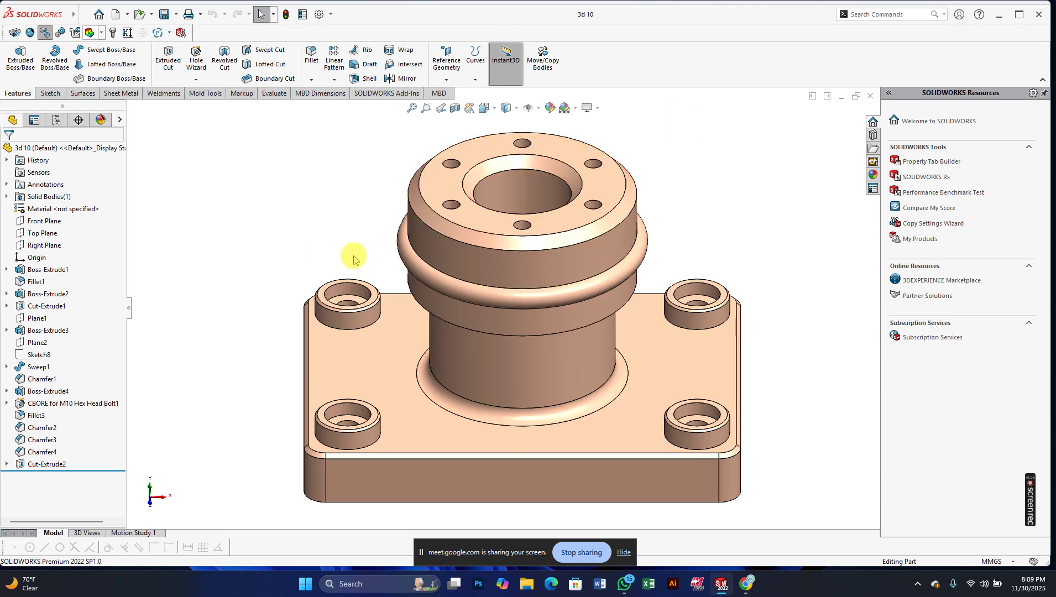
- Examine the swept ring around the upper collar and how it meets the collar's cylindrical faces
scroll(465, 281, down, 2)
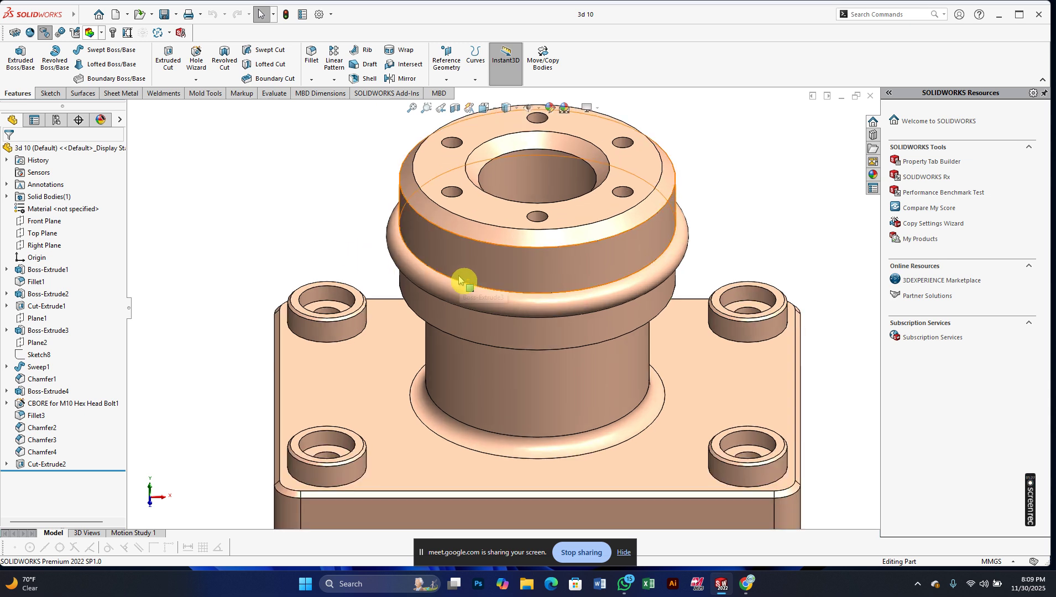
scroll(459, 279, down, 3)
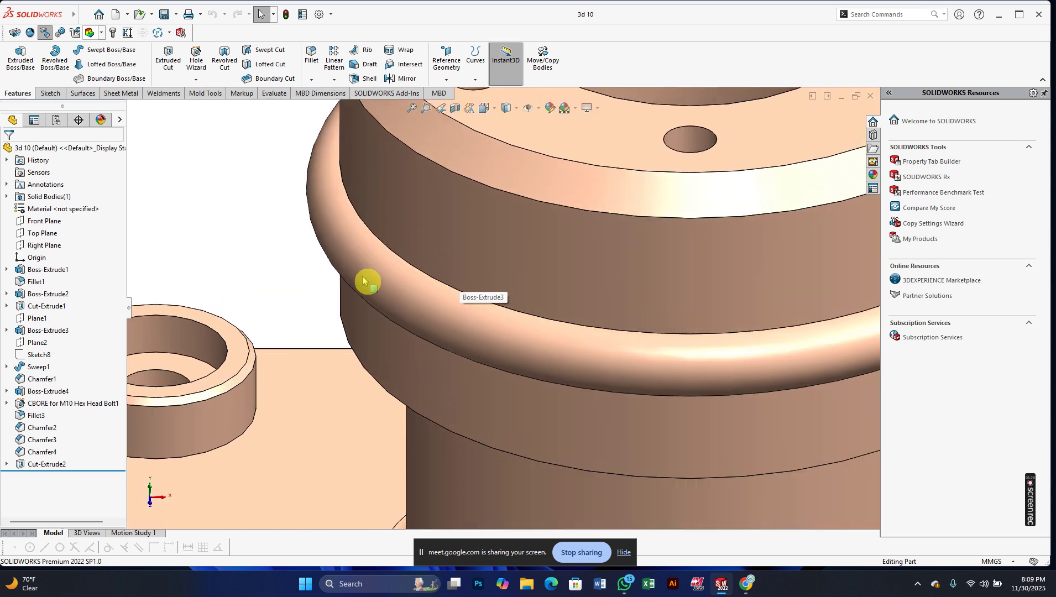
scroll(423, 302, up, 4)
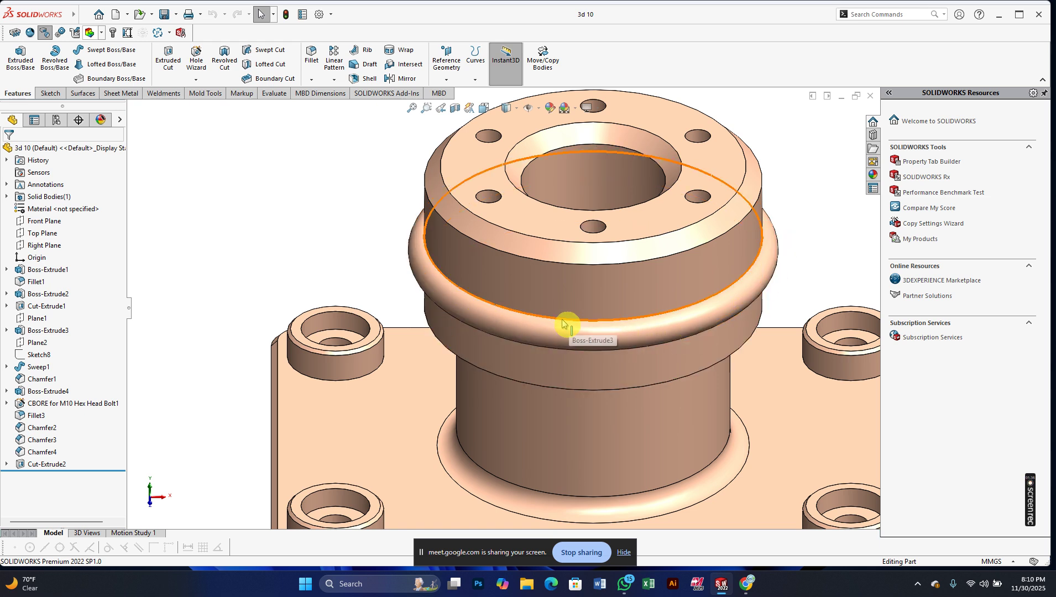
scroll(561, 322, down, 2)
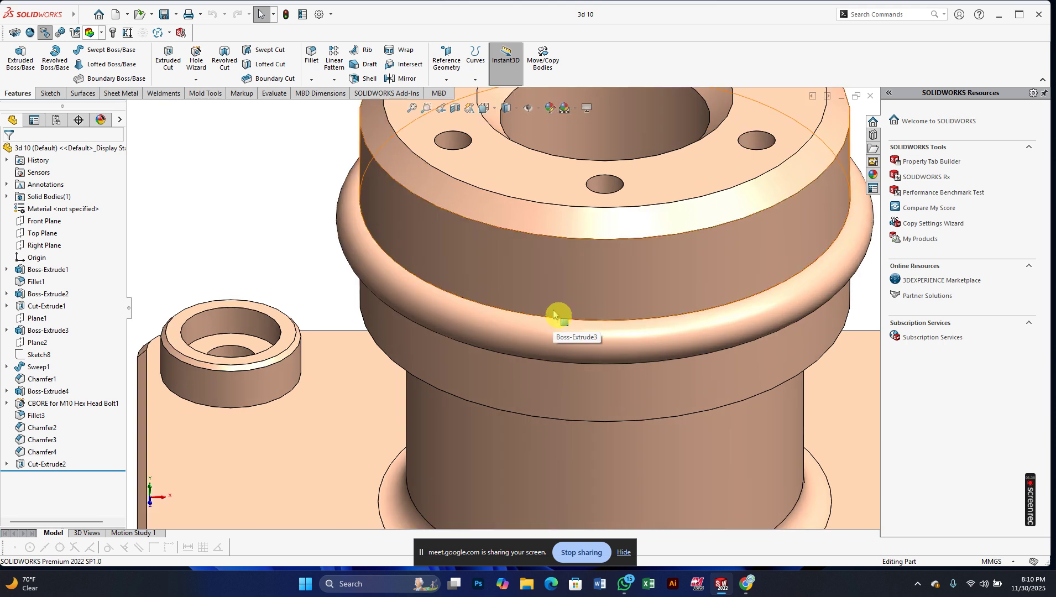
scroll(553, 317, up, 3)
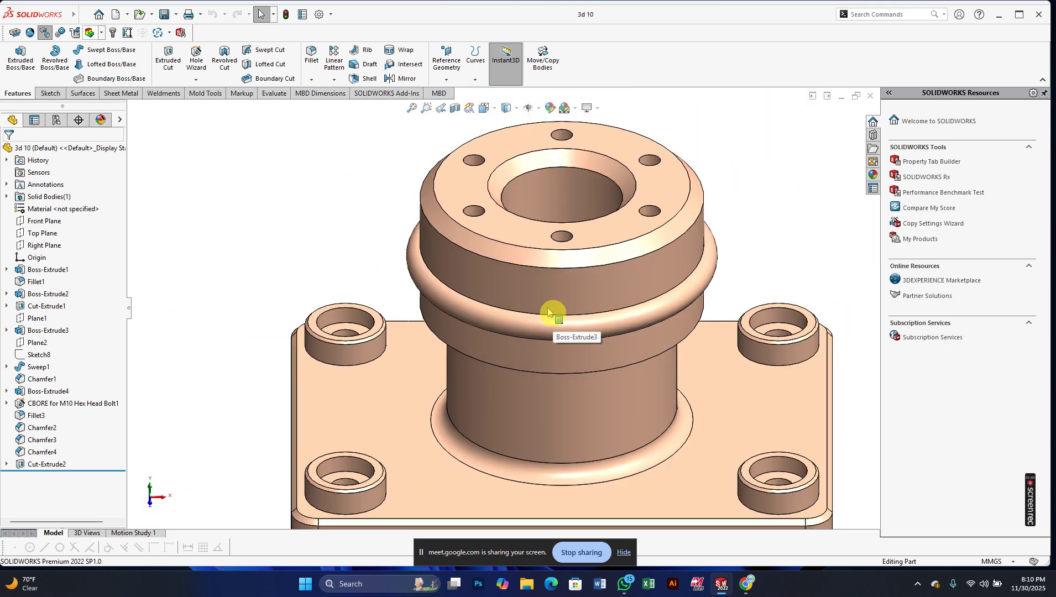
scroll(546, 312, up, 1)
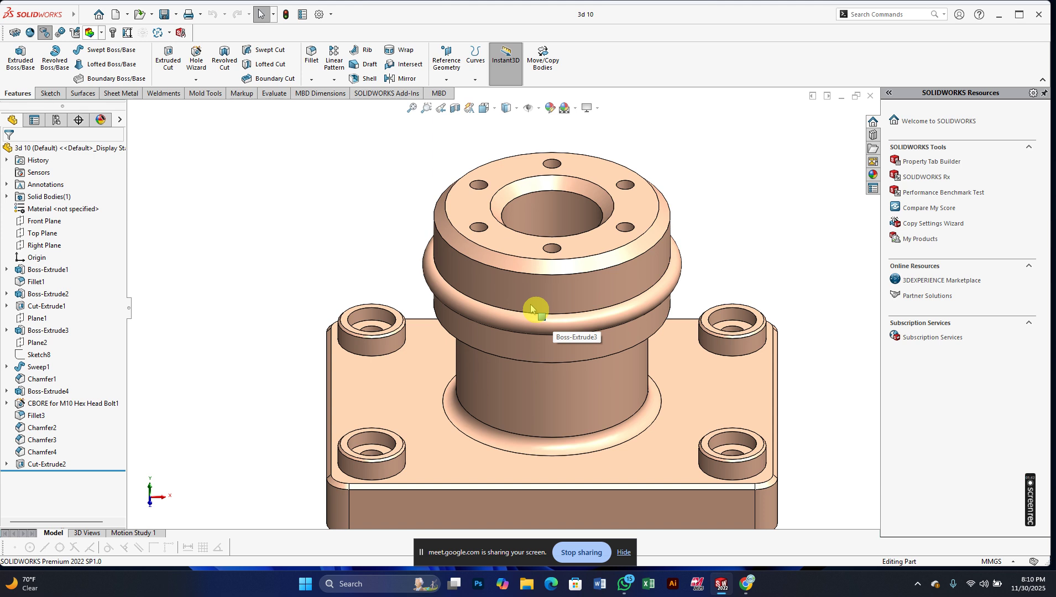
scroll(530, 307, up, 1)
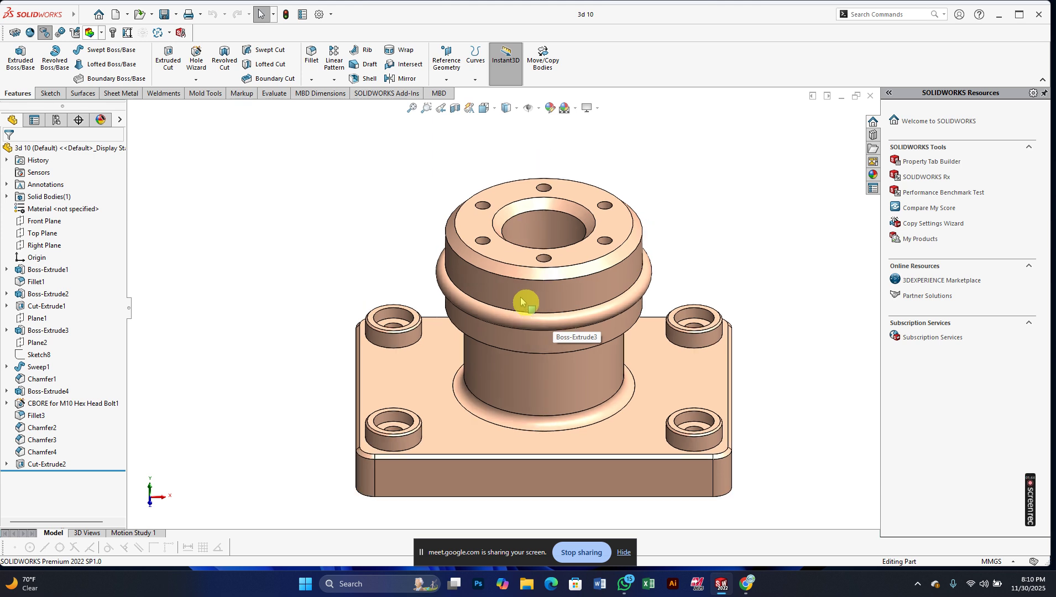
scroll(528, 303, down, 3)
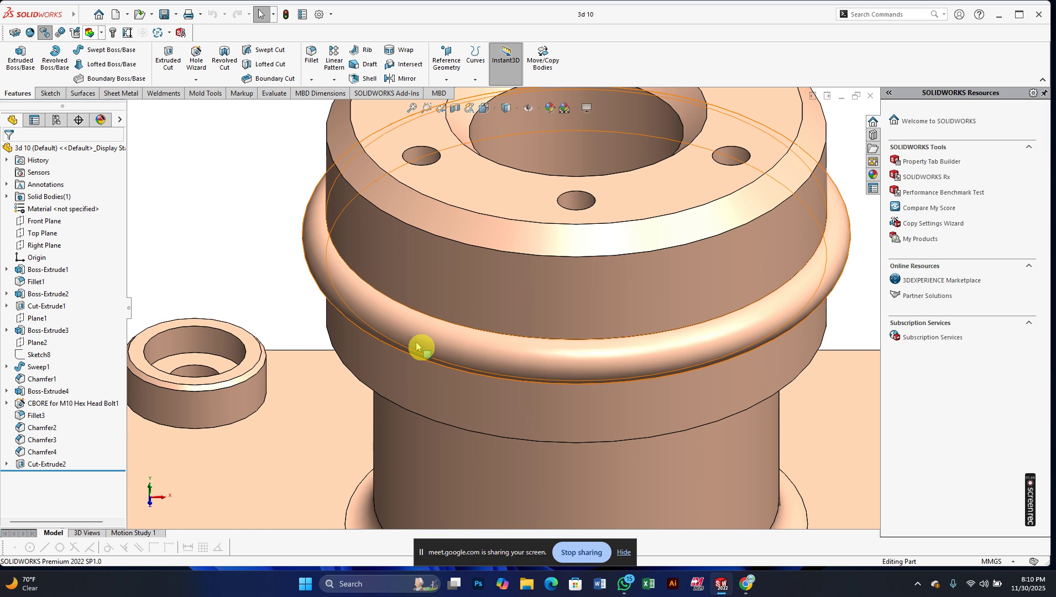
scroll(410, 326, up, 2)
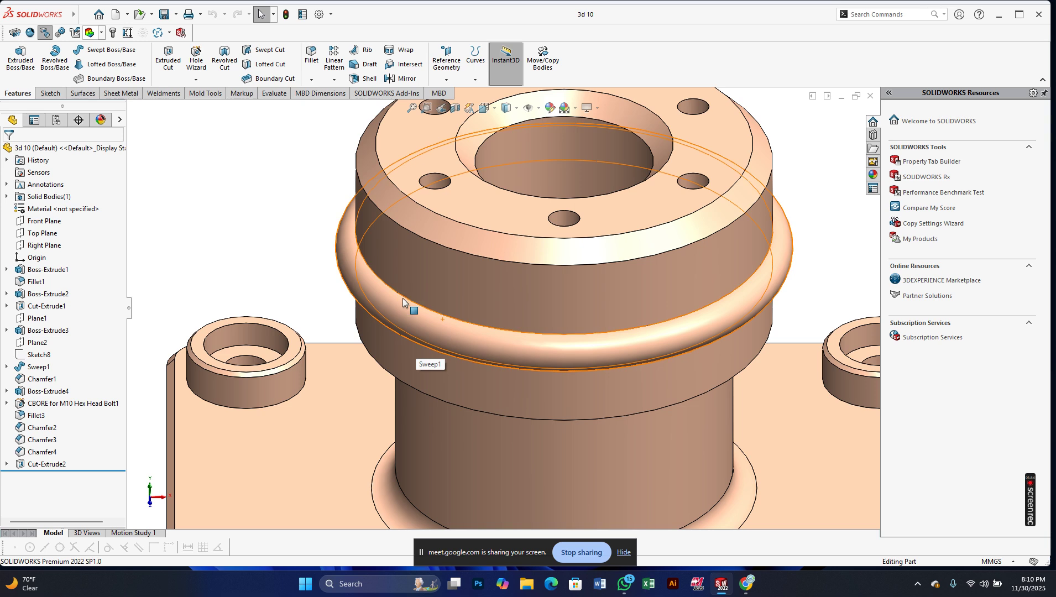
click(403, 302)
scroll(400, 298, up, 3)
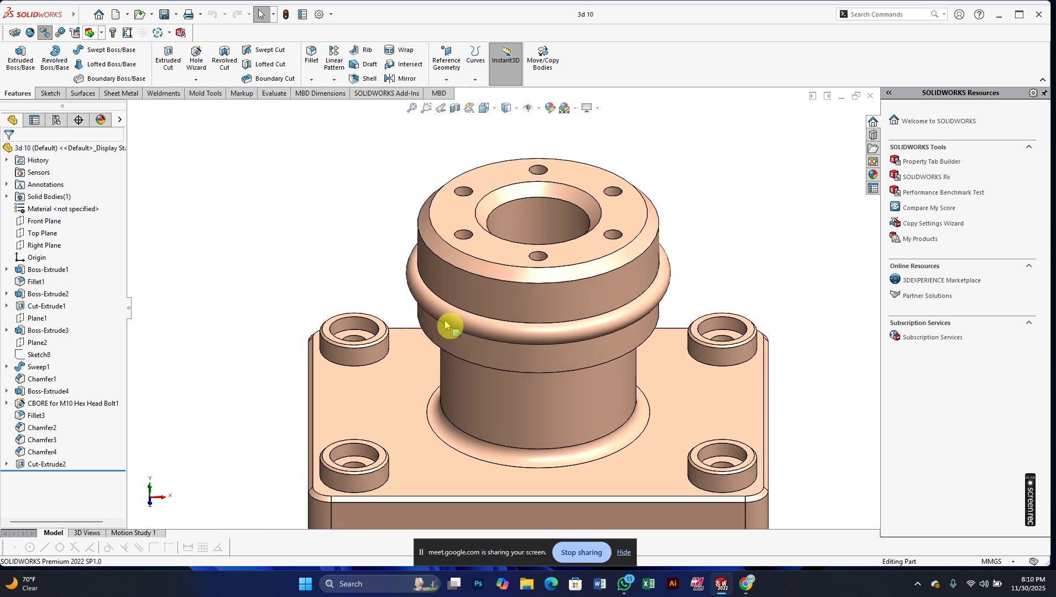
scroll(469, 330, up, 1)
scroll(606, 354, down, 2)
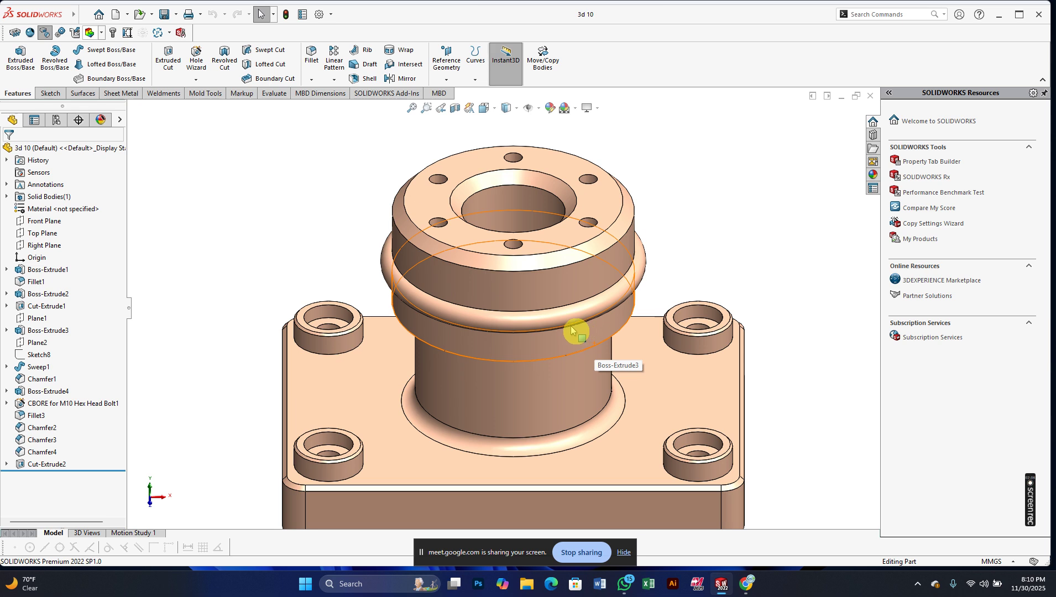
scroll(561, 328, up, 2)
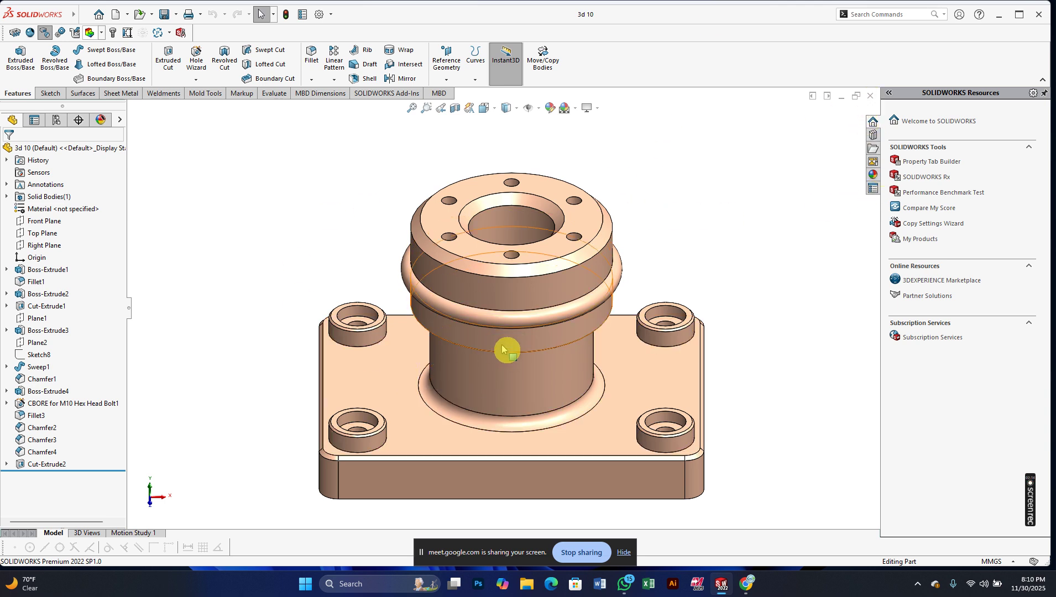
scroll(493, 362, up, 2)
scroll(494, 362, down, 1)
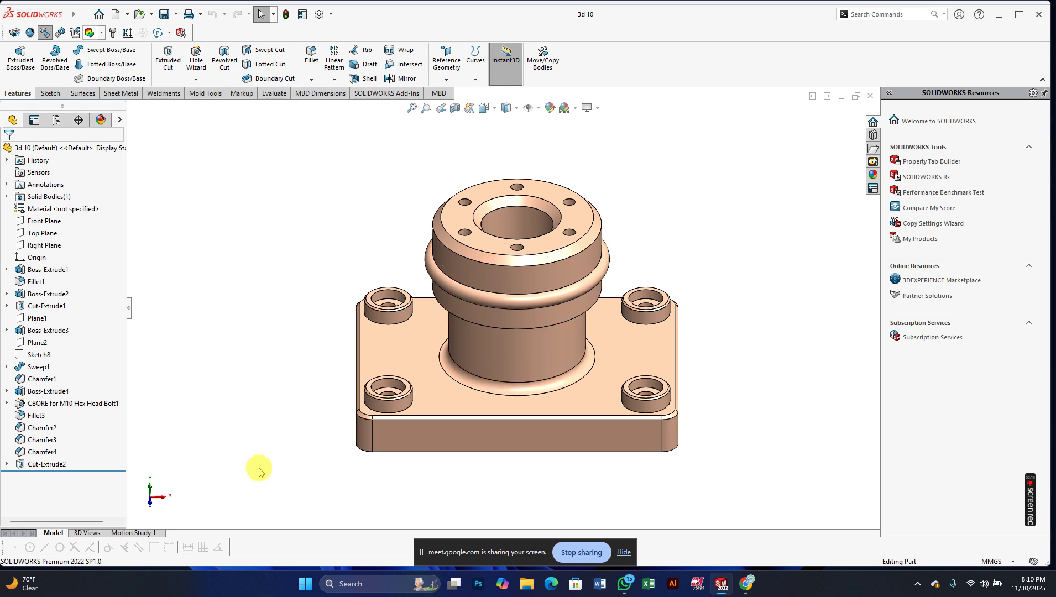
- Capture a screenshot of the whole model, copy it to the clipboard from Snipping Tool and minimize that window
key(super+shift+s)
drag(271, 494, 713, 158)
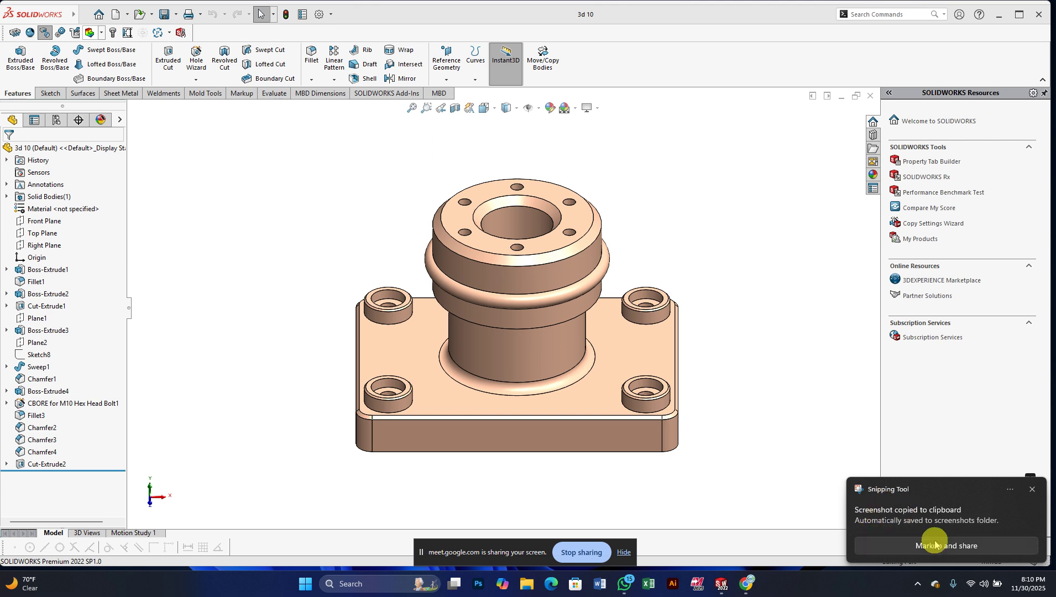
click(962, 521)
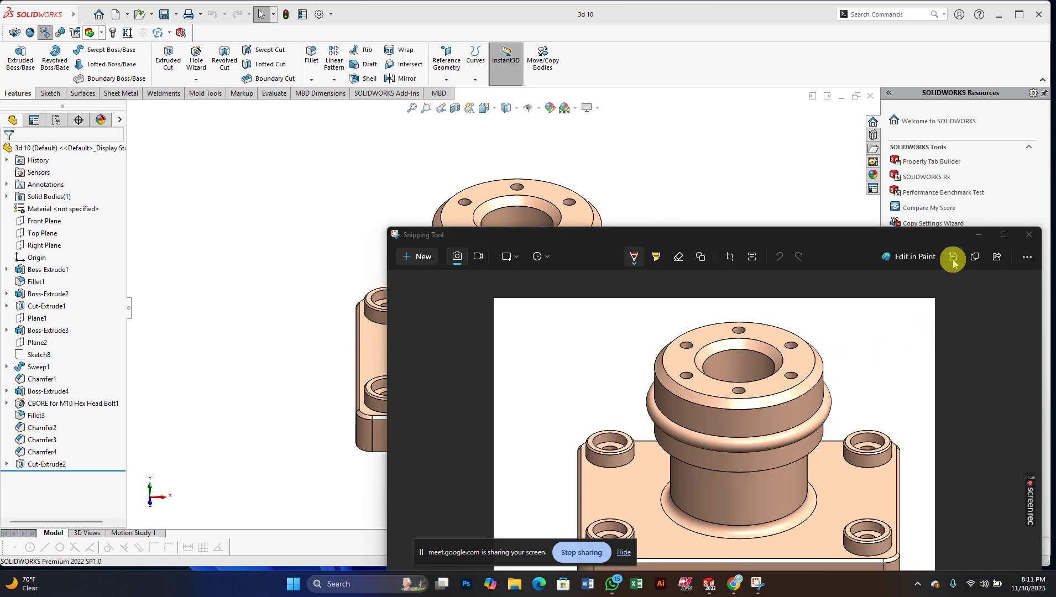
click(975, 257)
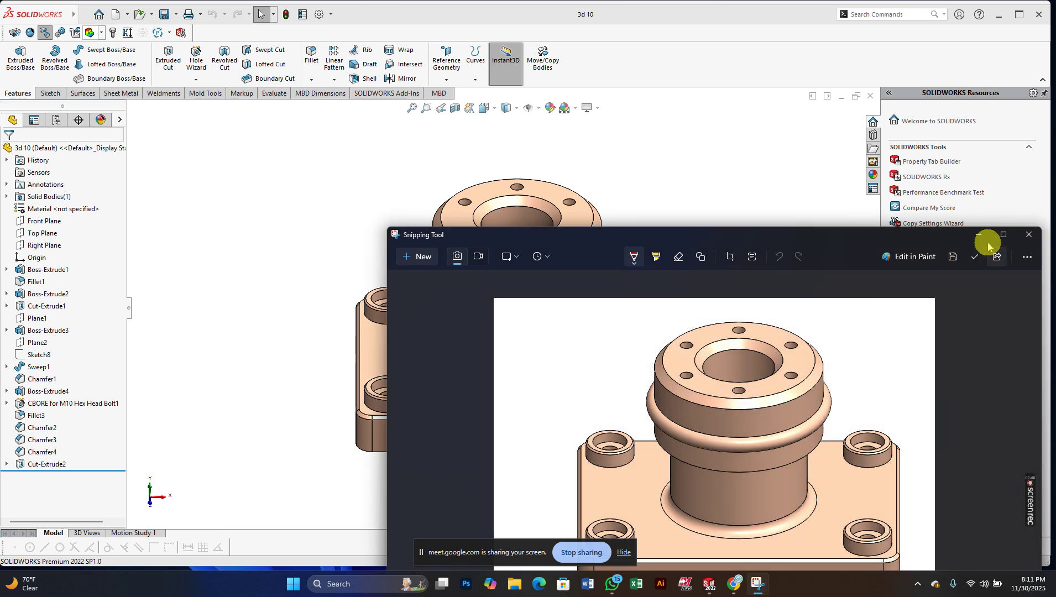
click(979, 238)
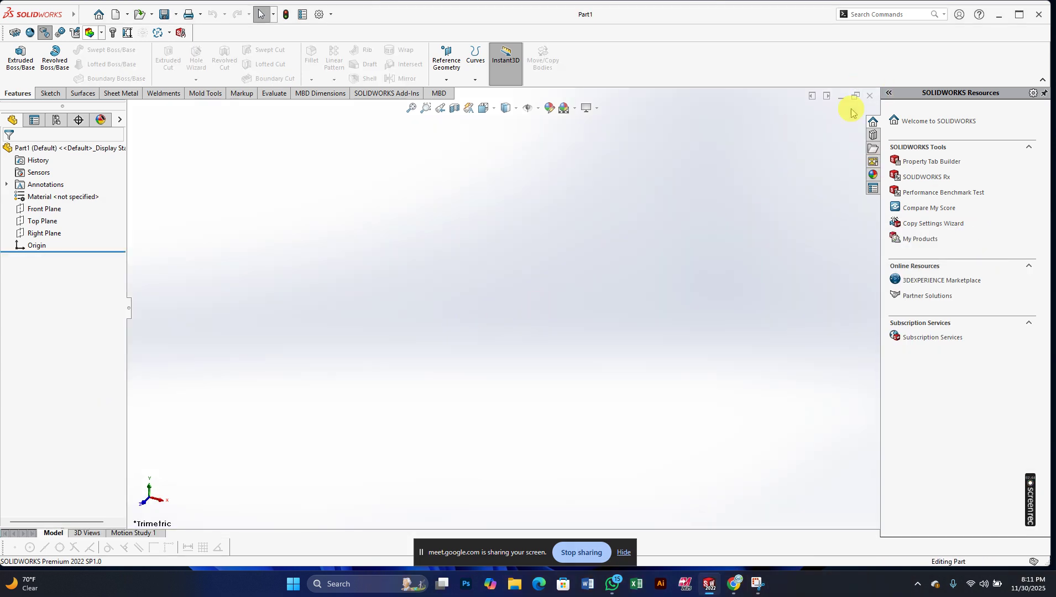
- Close the empty Part1 document and create a new part document
click(870, 99)
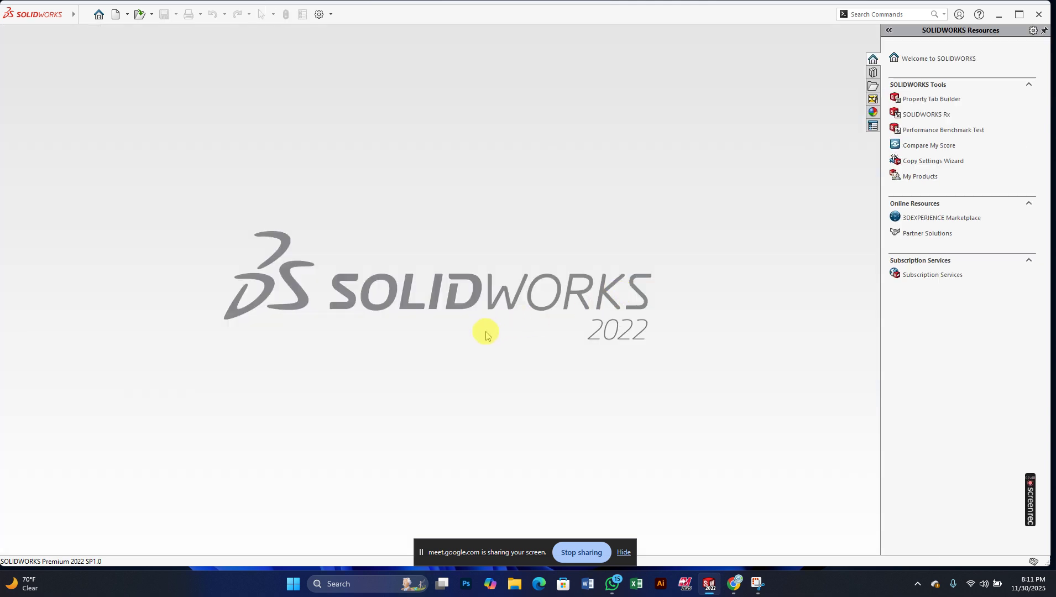
key(ctrl+n)
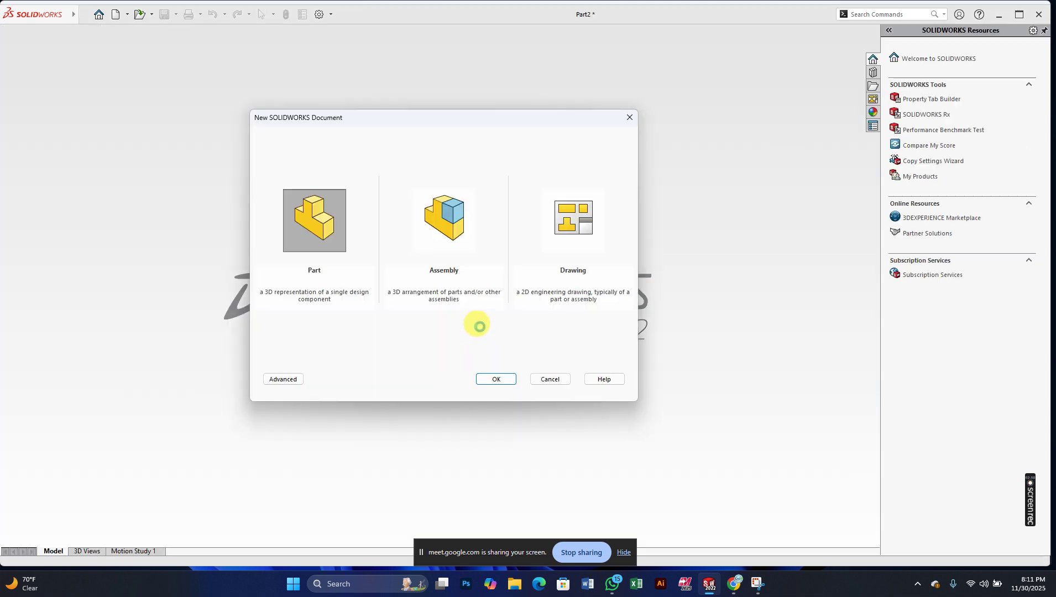
key(Return)
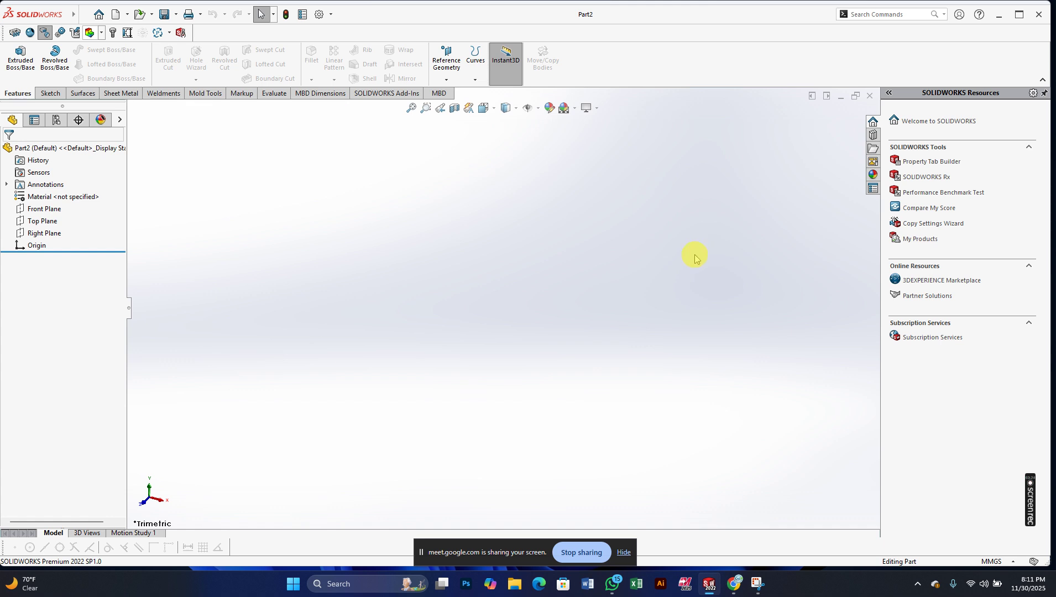
- Paste the copied model screenshot into the new part's graphics area and move it fully into view
click(693, 257)
click(668, 273)
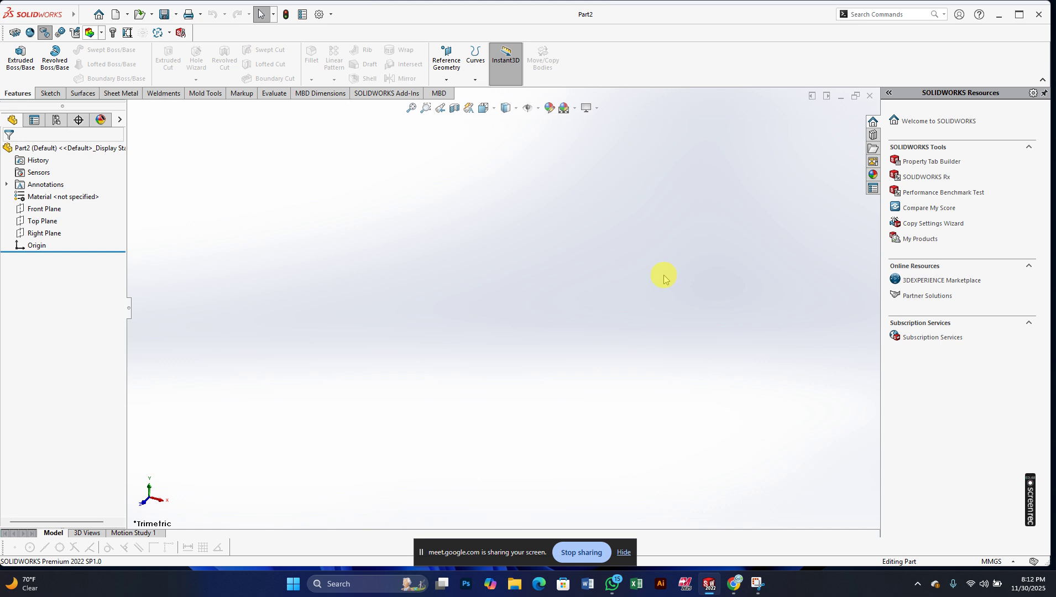
click(640, 296)
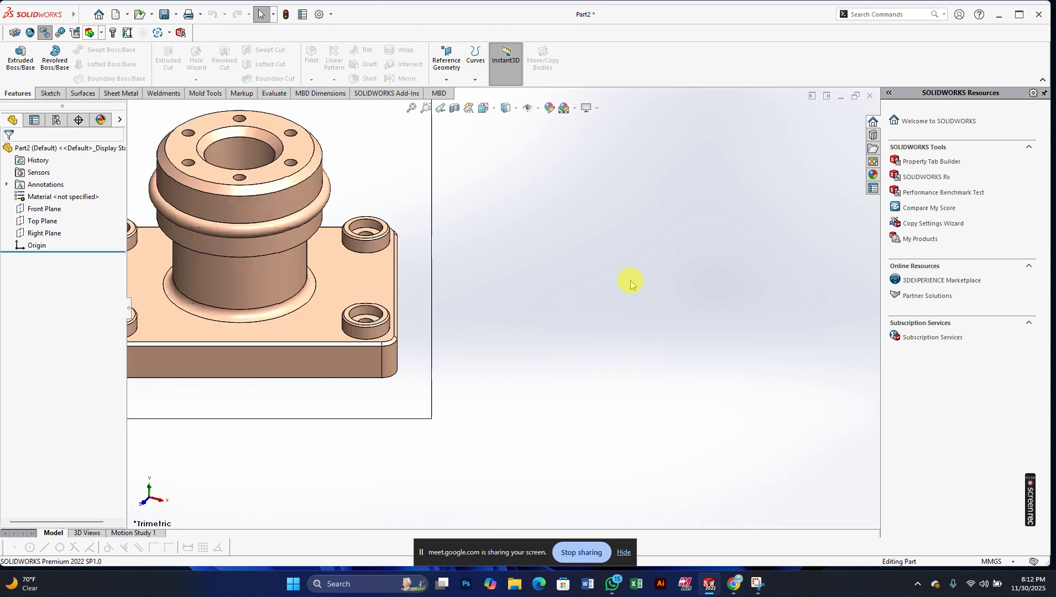
drag(221, 271, 608, 271)
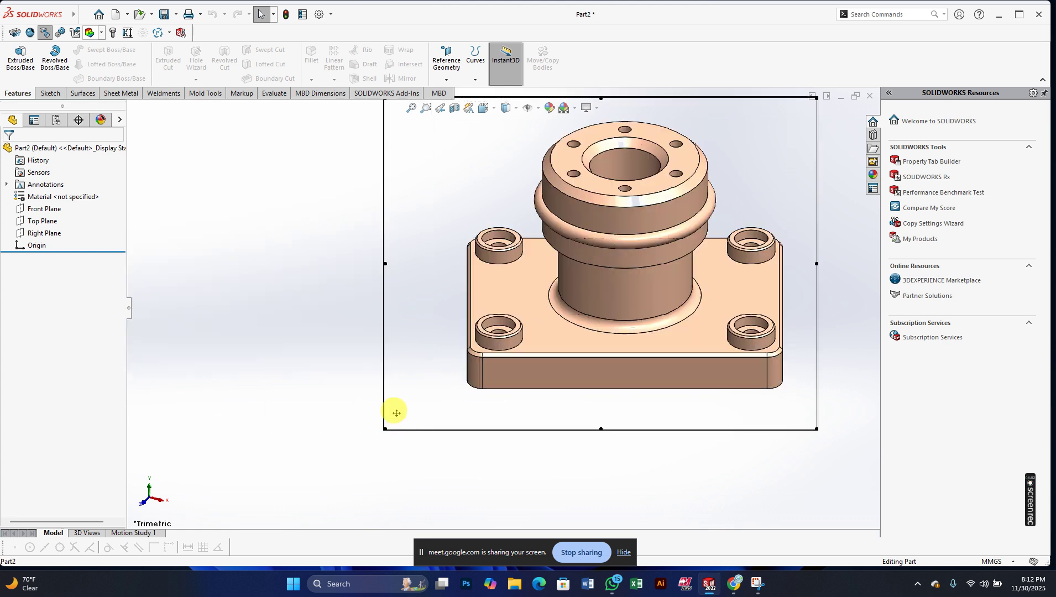
- Shrink the pasted reference image to about half its size and place it in the upper-right corner of the graphics area
drag(384, 428, 493, 347)
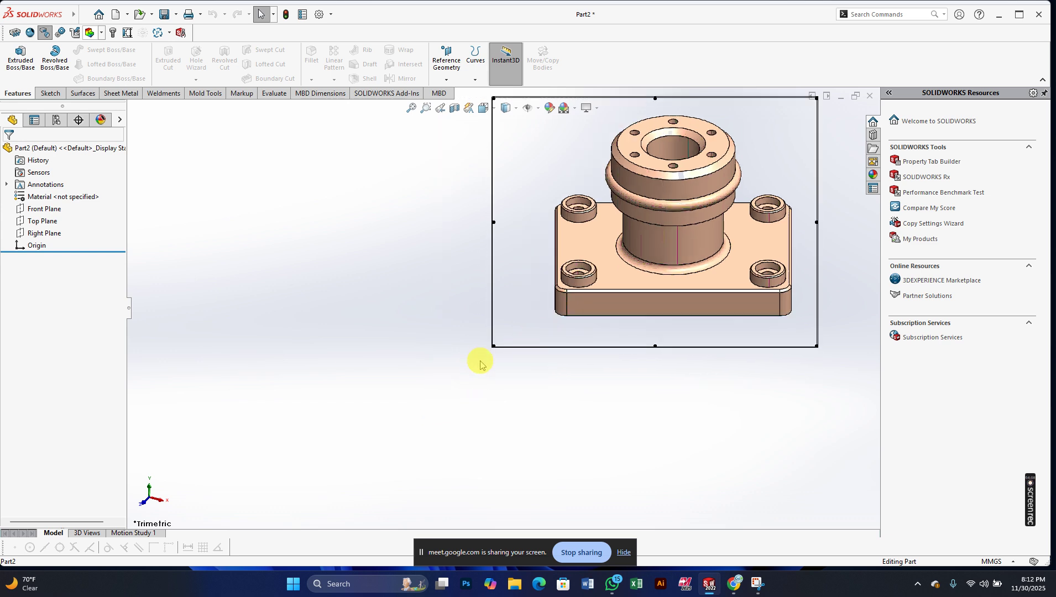
drag(493, 345, 596, 316)
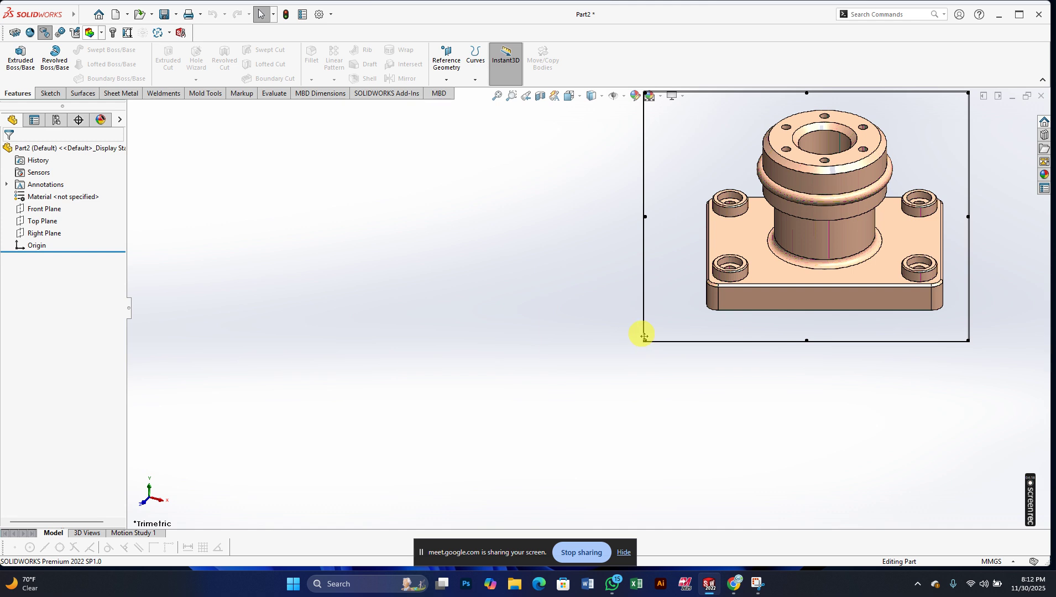
drag(644, 340, 741, 303)
drag(817, 218, 939, 178)
scroll(762, 266, up, 2)
scroll(759, 262, down, 1)
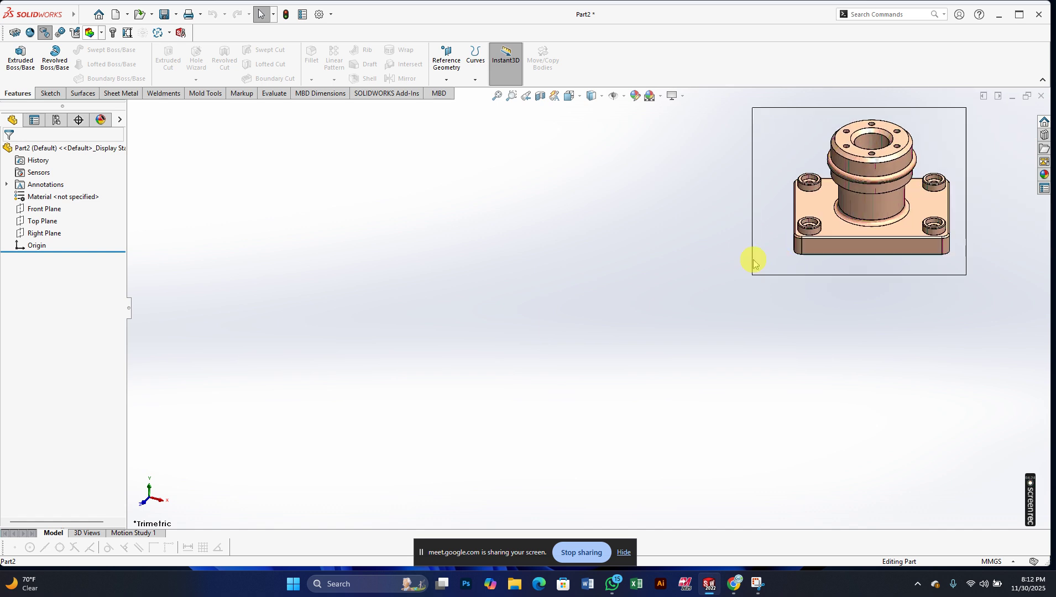
drag(854, 201, 918, 186)
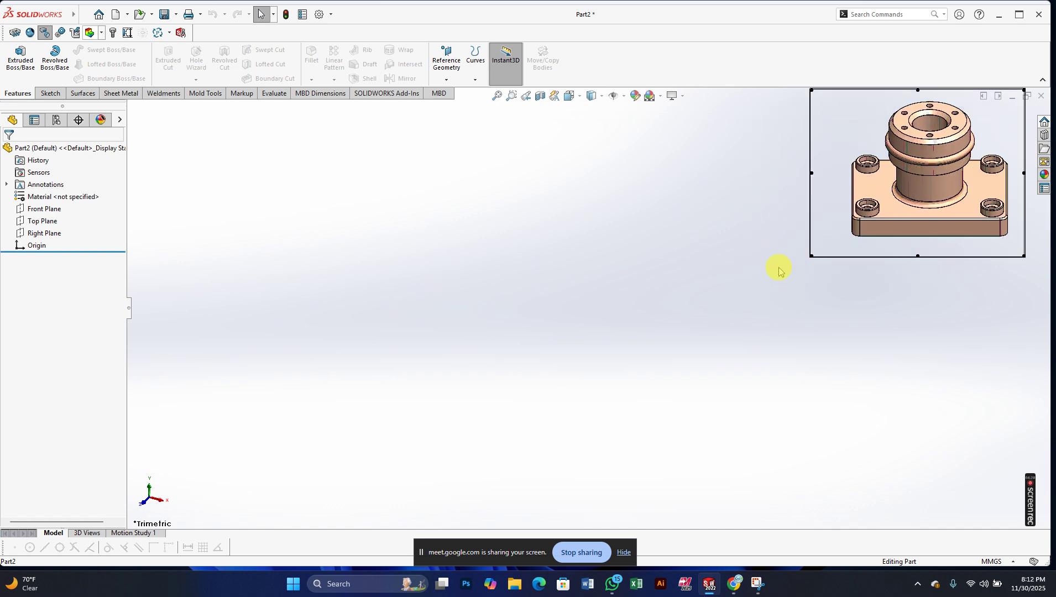
scroll(879, 219, down, 1)
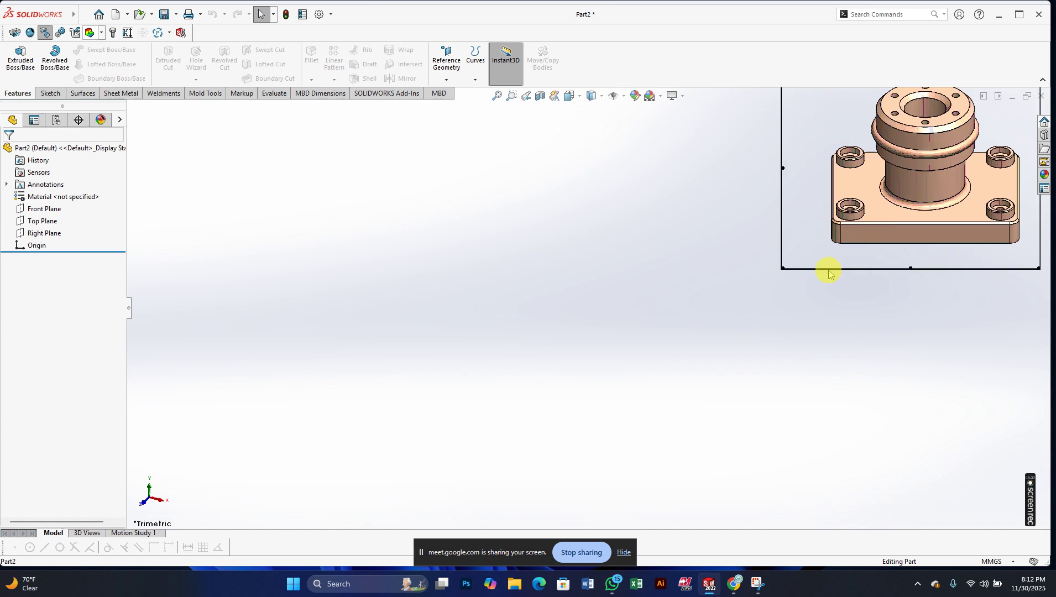
- Sketch a center rectangle about 183 by 130 mm on the Top Plane, centred on the origin
click(41, 221)
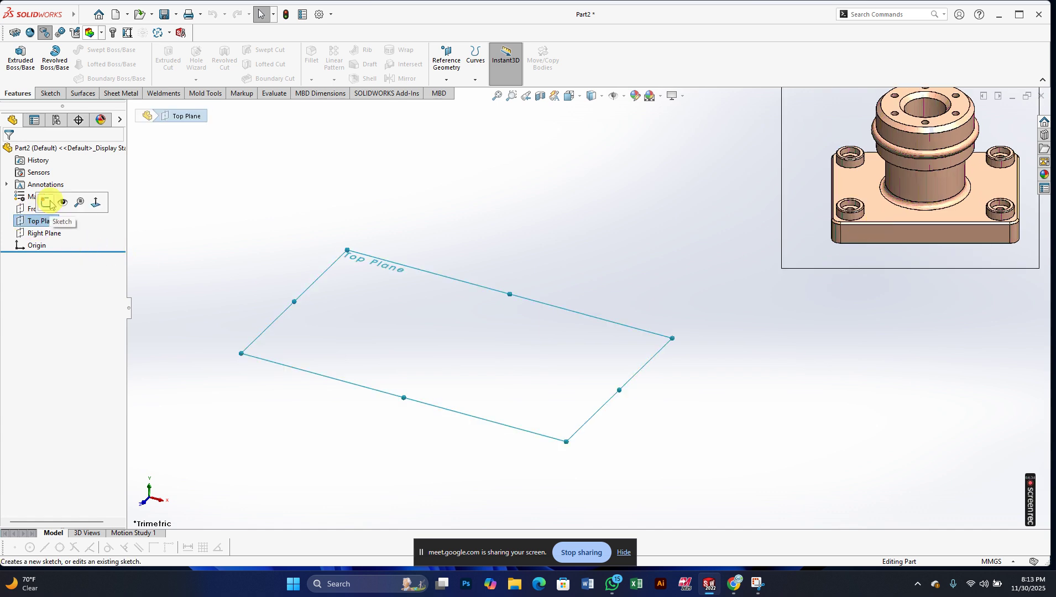
click(49, 203)
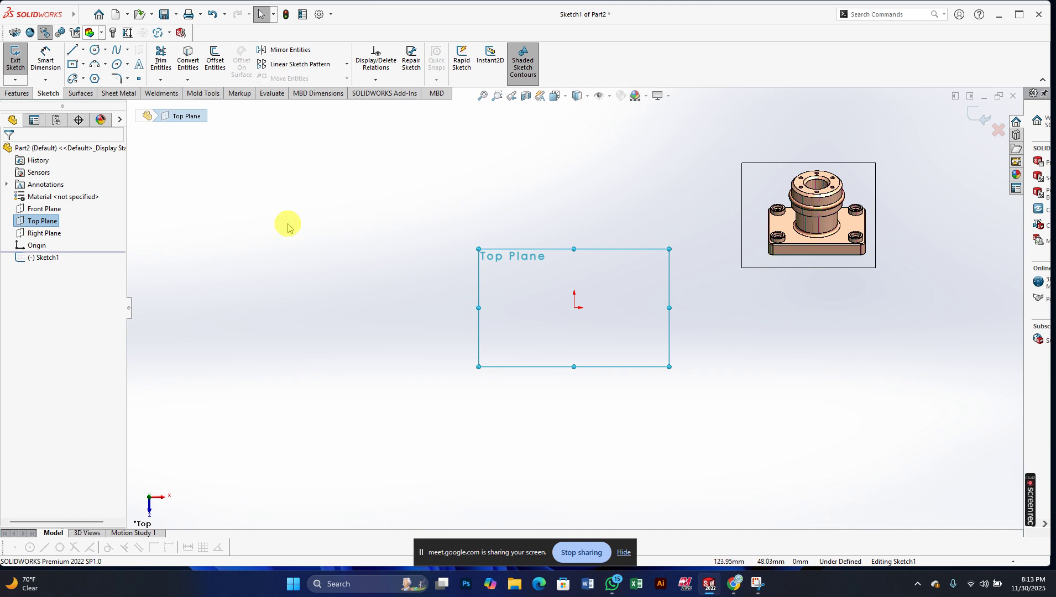
click(84, 64)
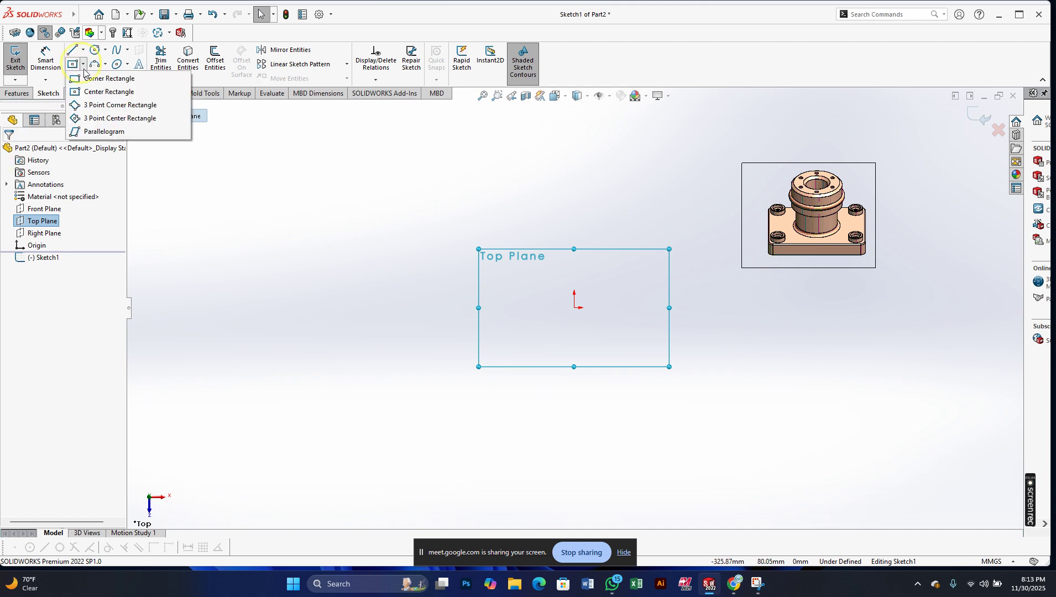
click(102, 88)
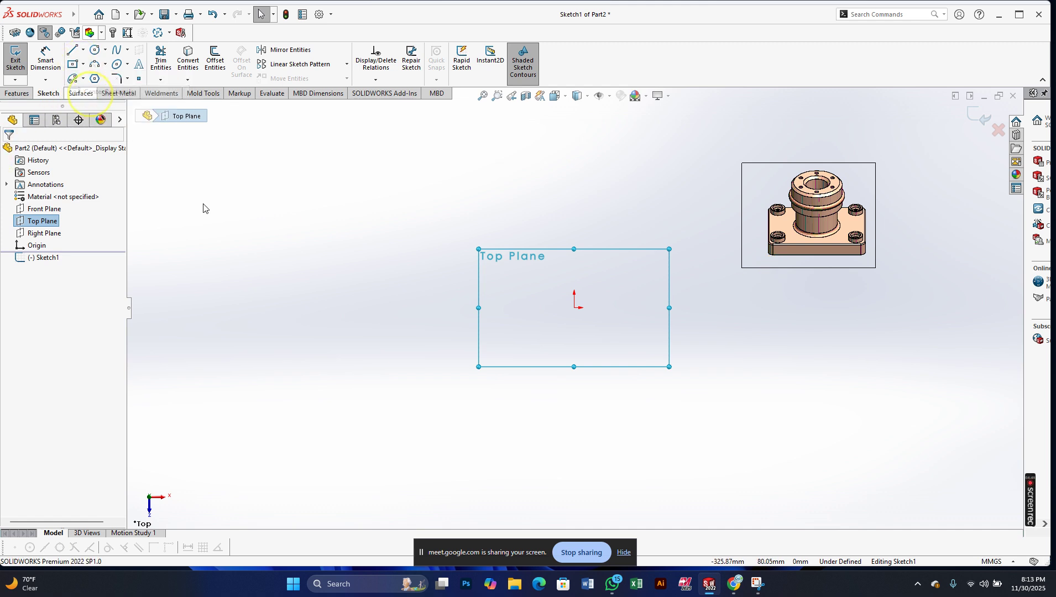
click(575, 307)
click(671, 238)
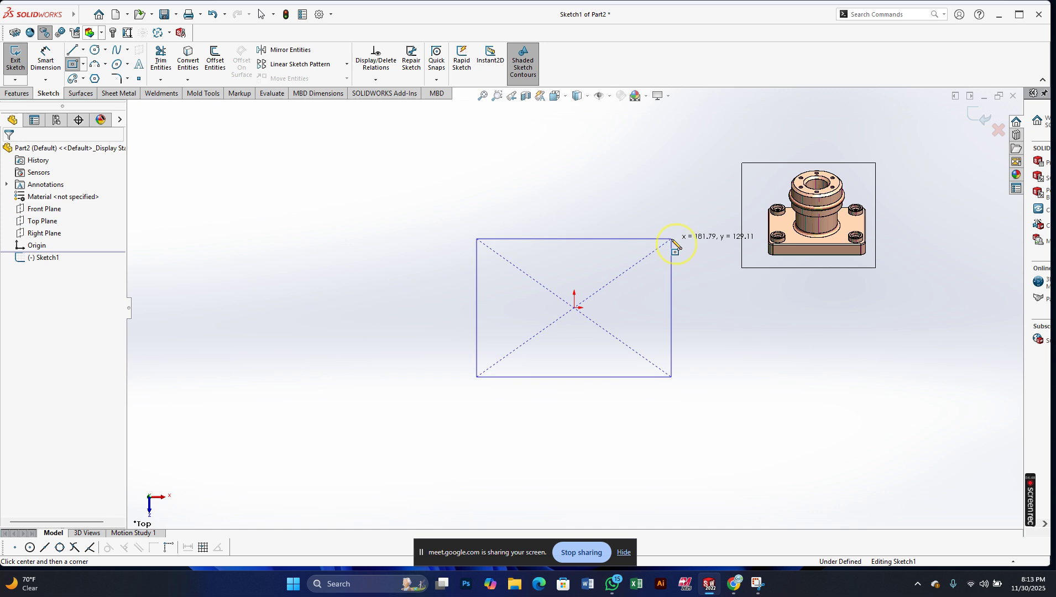
key(Escape)
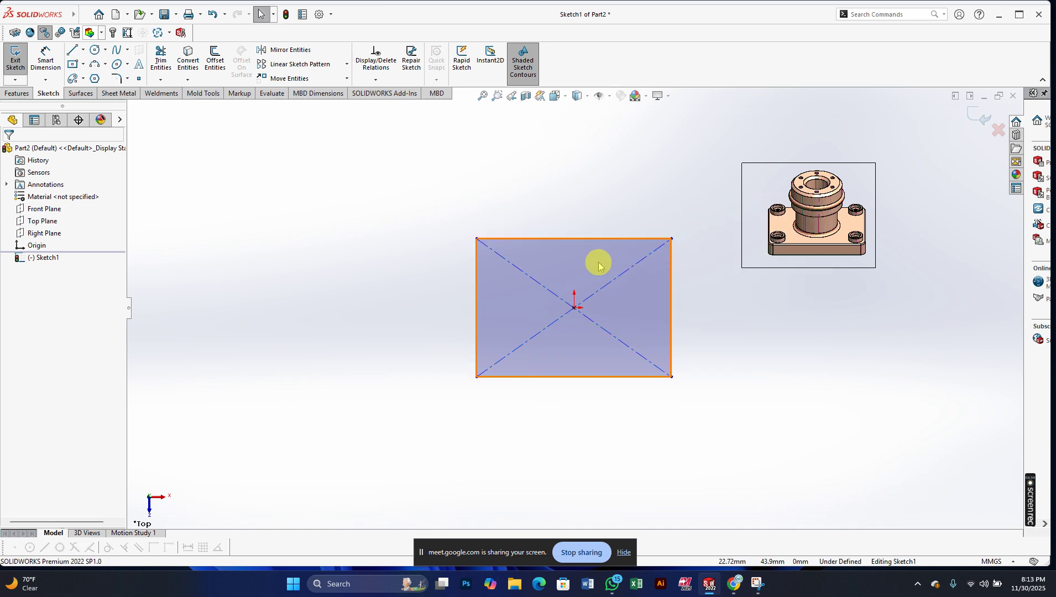
click(413, 314)
- Dimension the rectangle's vertical side and set it to 130 mm
right_drag(375, 374, 350, 277)
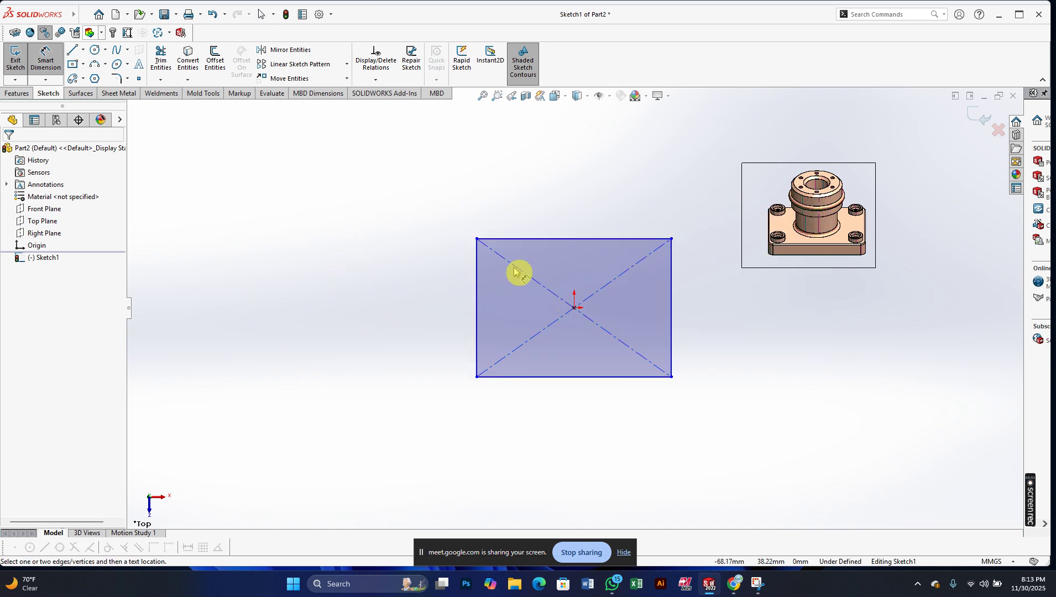
click(478, 278)
click(436, 286)
click(494, 295)
text(130)
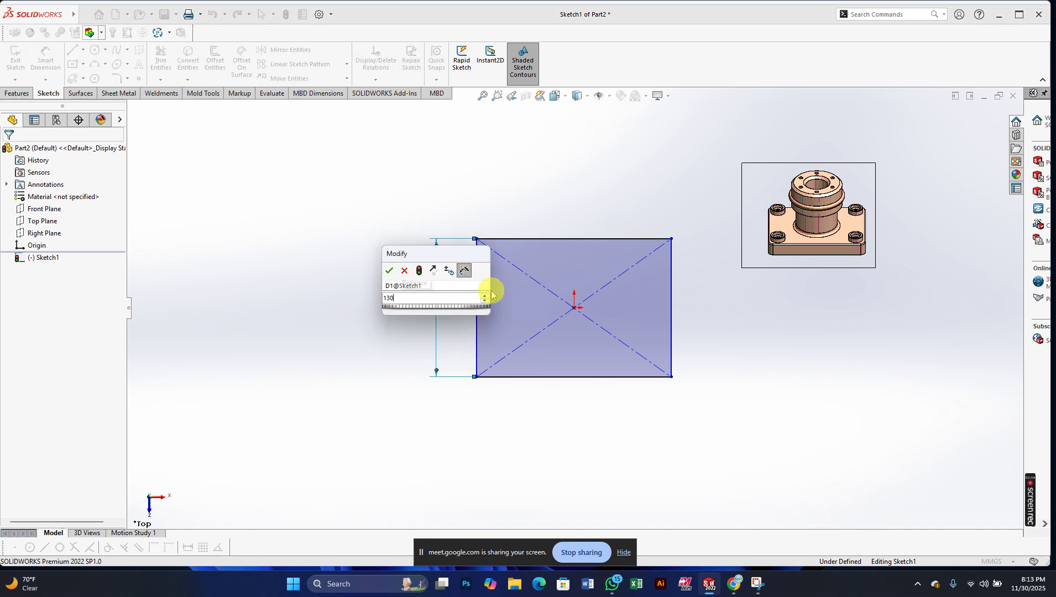
key(Return)
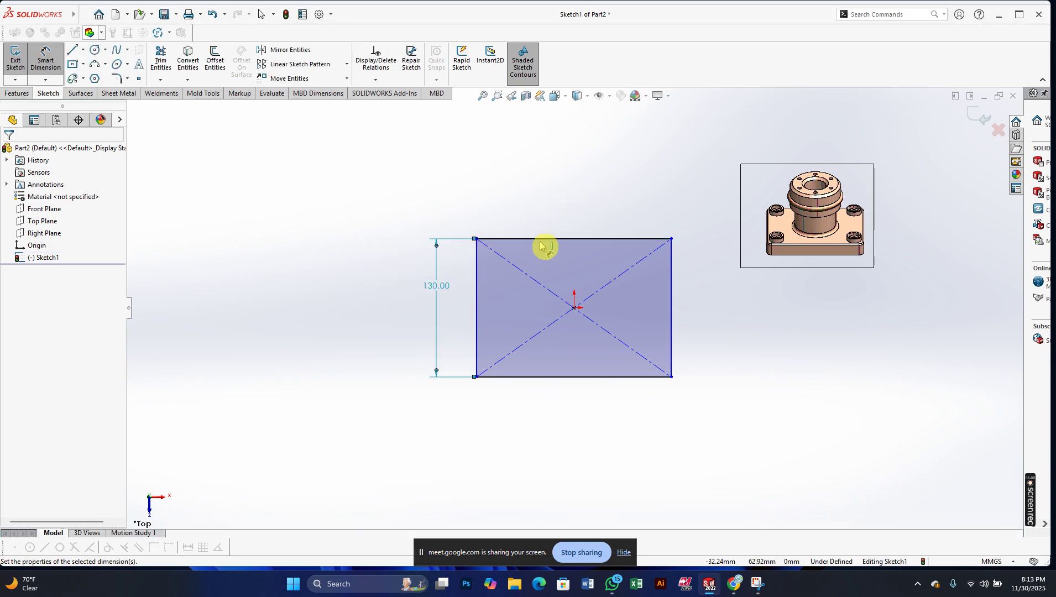
- Dimension the rectangle's horizontal side, set it to 189 mm and leave the dimension tool
click(541, 241)
click(556, 217)
key(BackSpace)
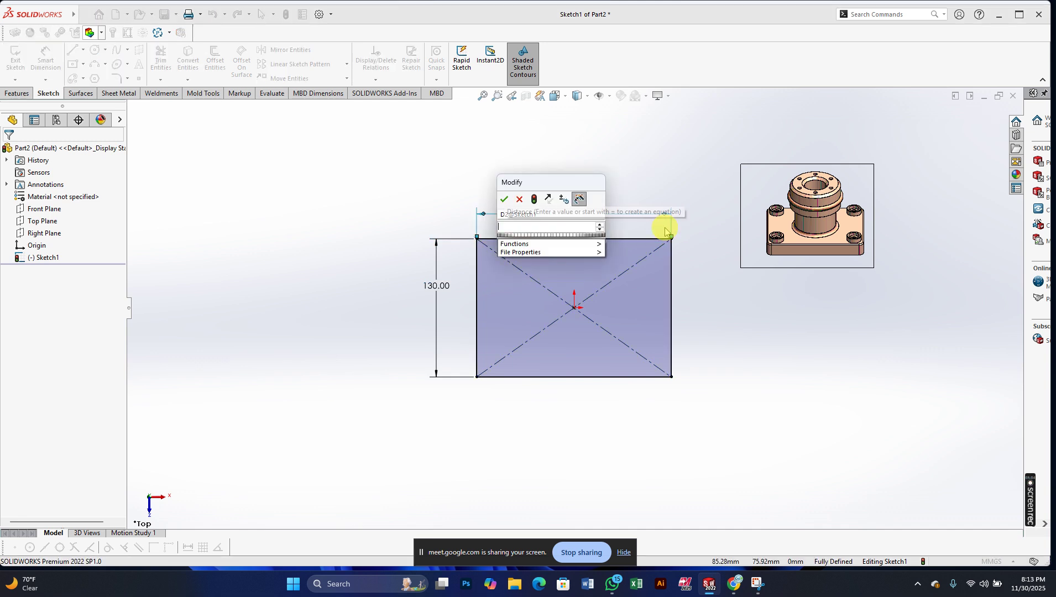
text(189)
key(Return)
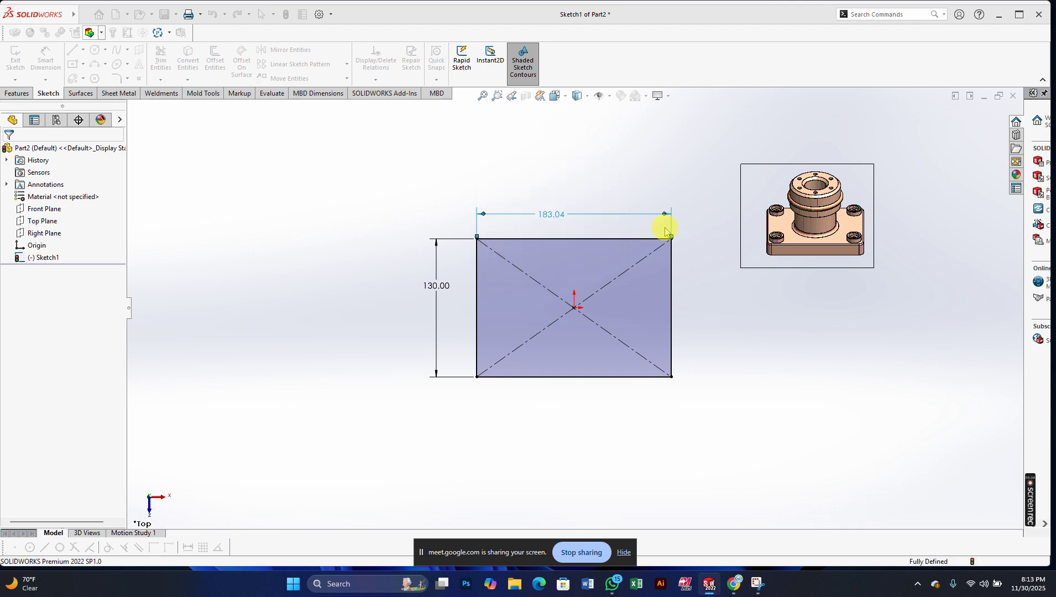
right_click(255, 244)
click(266, 266)
key(Escape)
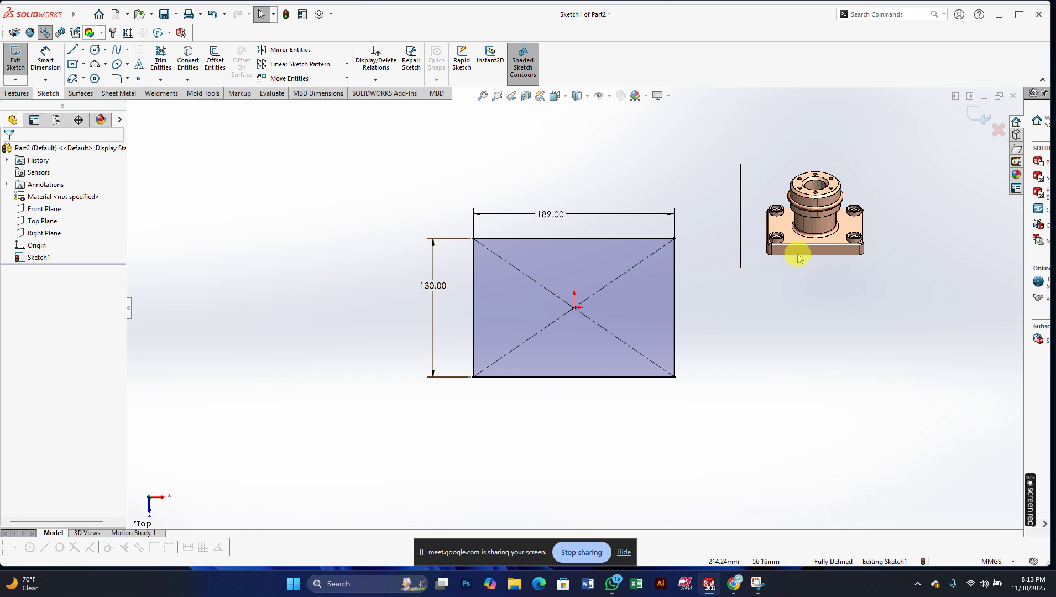
- Extrude the rectangle as a boss 25 mm thick with the Mid Plane end condition
click(15, 95)
click(20, 59)
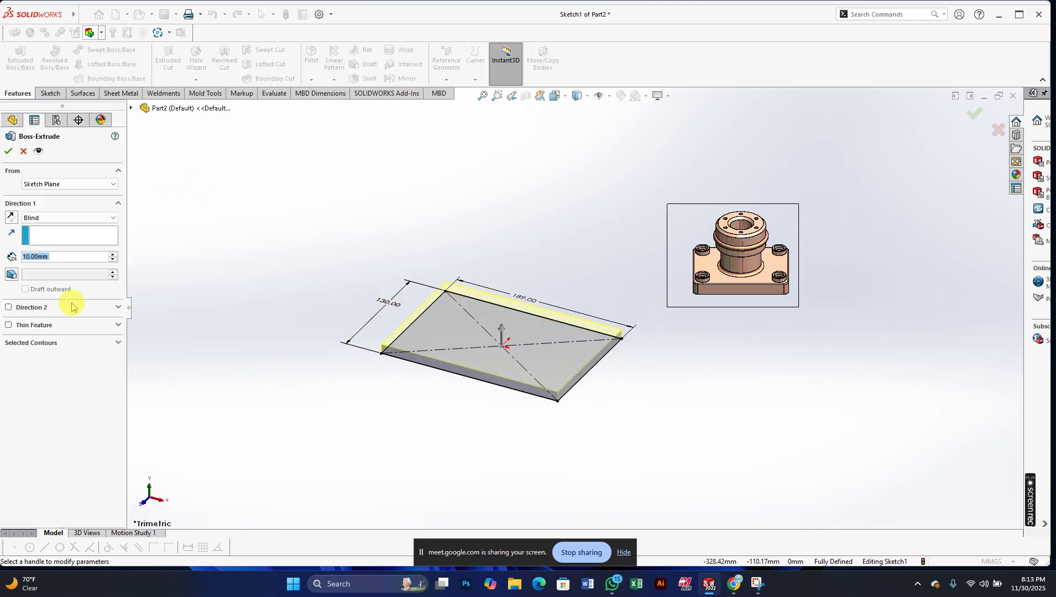
click(35, 217)
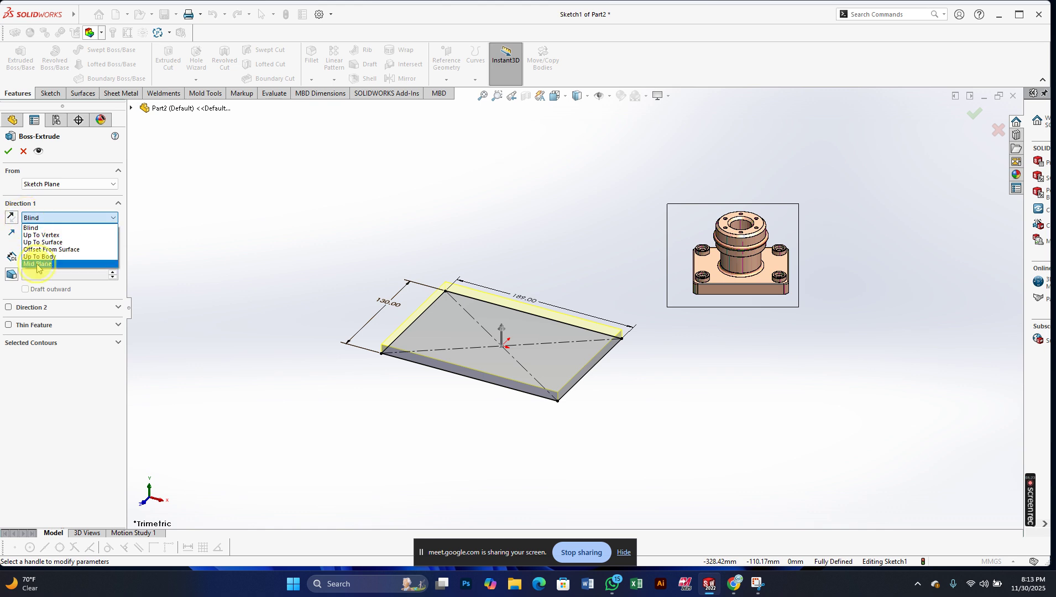
click(37, 264)
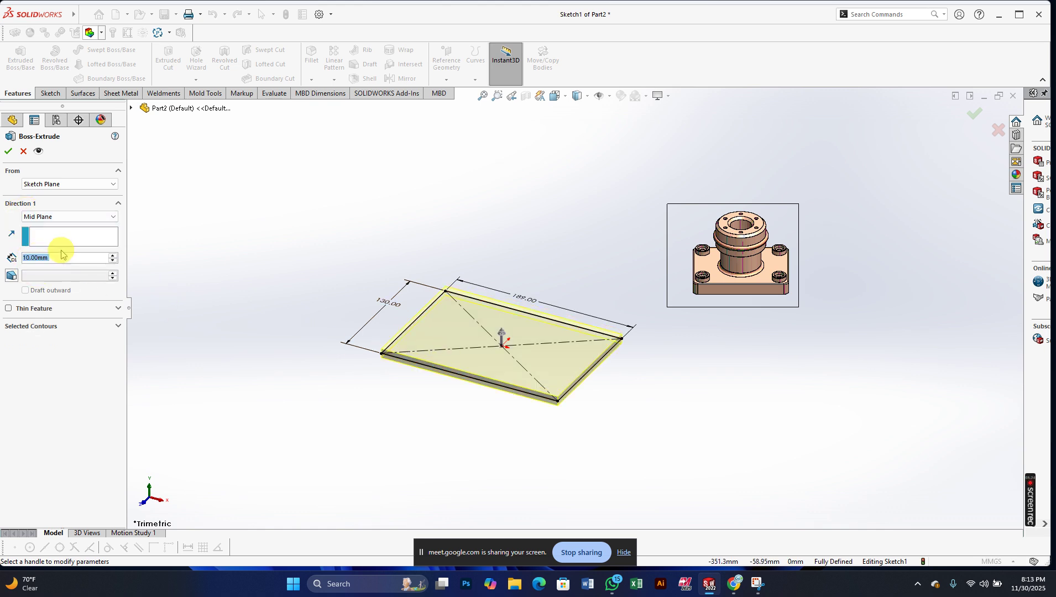
text(25)
key(Return)
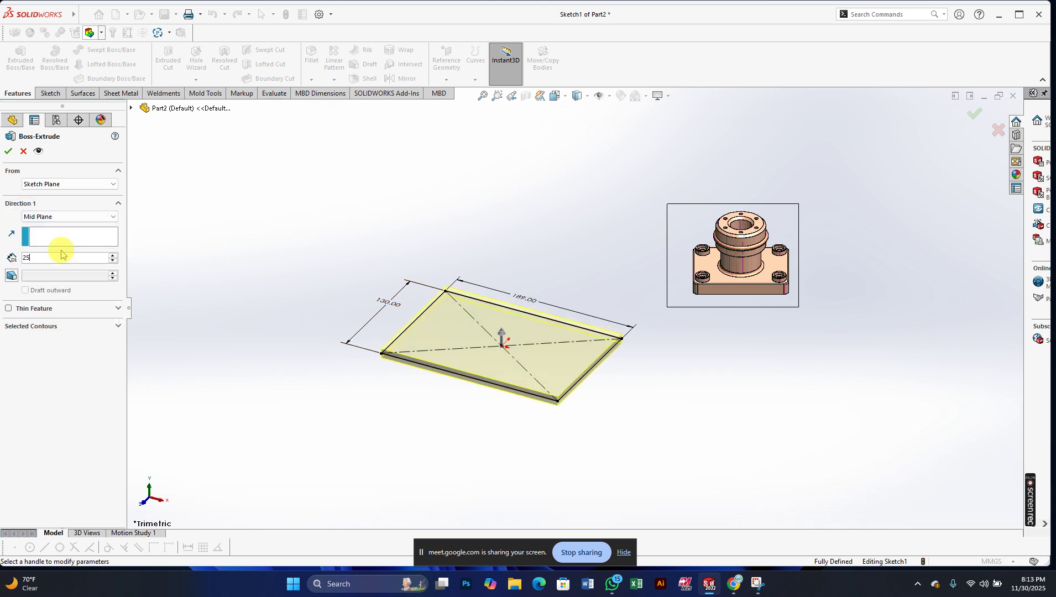
click(9, 153)
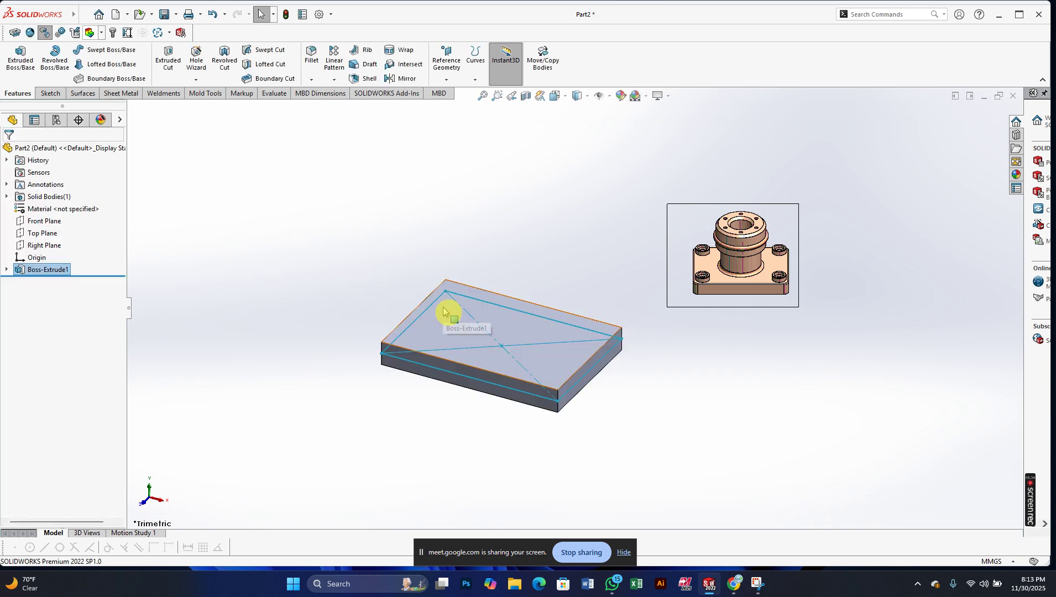
click(266, 279)
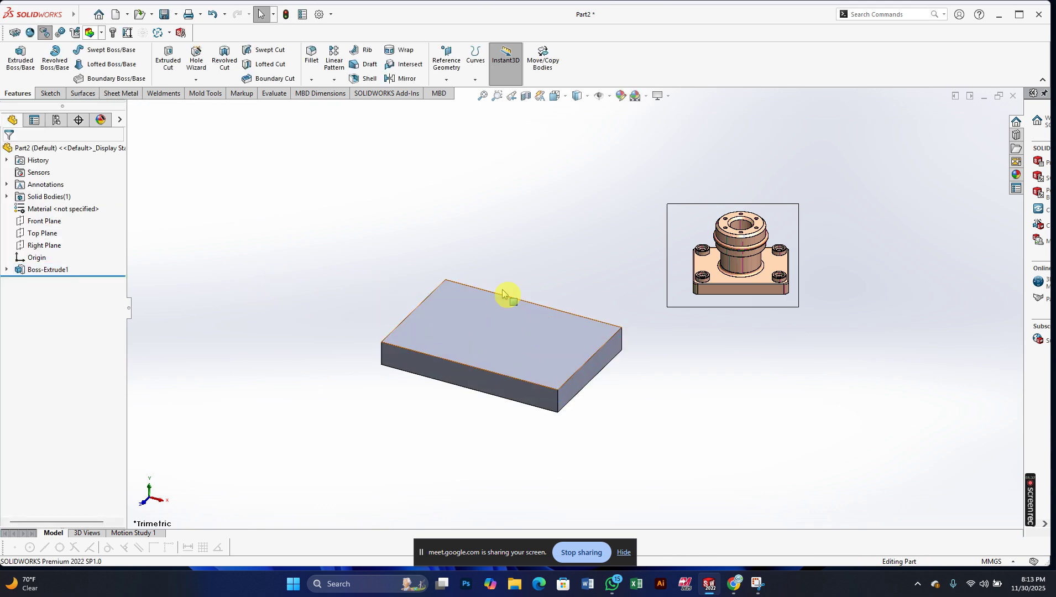
- Apply the Plain White scene as the background of the part
click(645, 96)
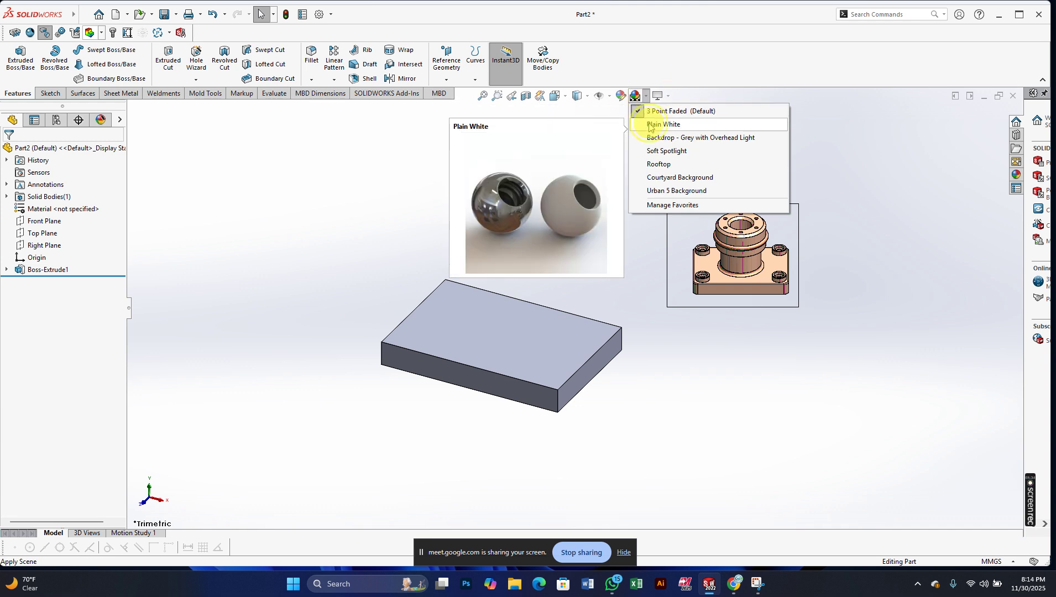
click(650, 127)
scroll(436, 382, down, 1)
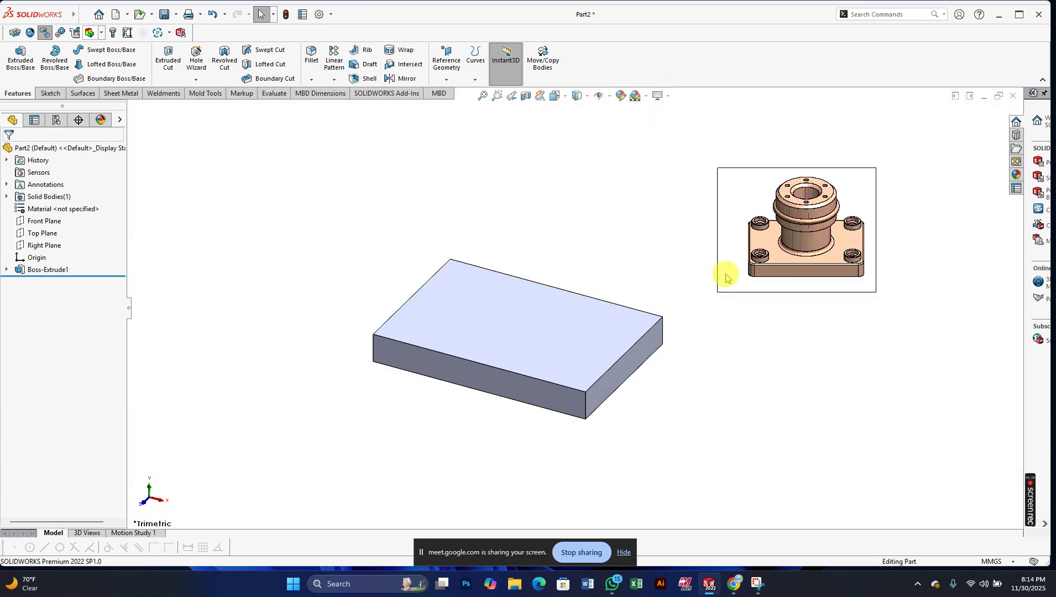
scroll(752, 276, down, 2)
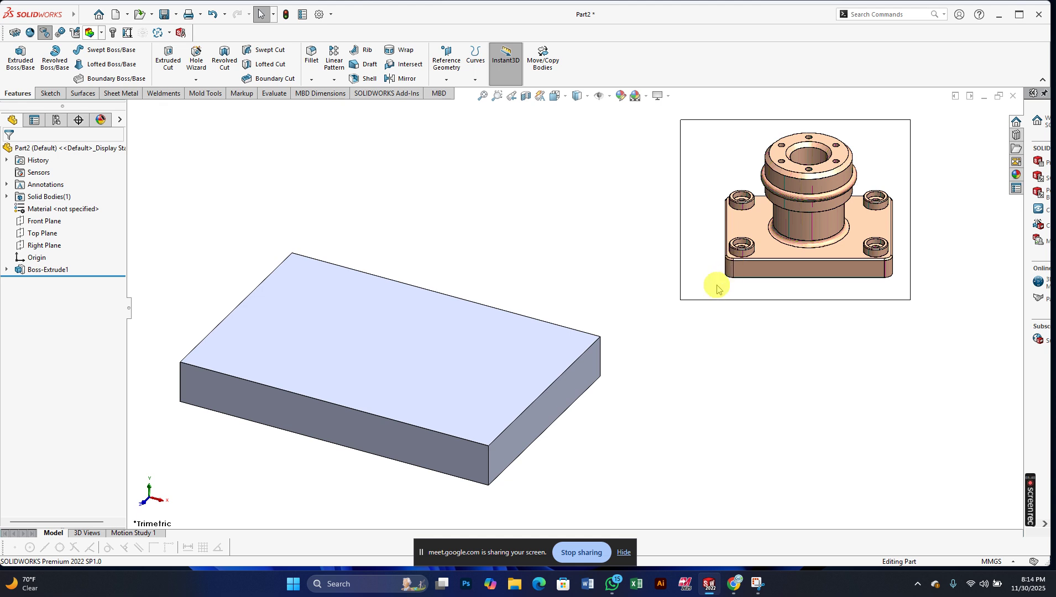
scroll(708, 309, up, 3)
scroll(372, 317, down, 1)
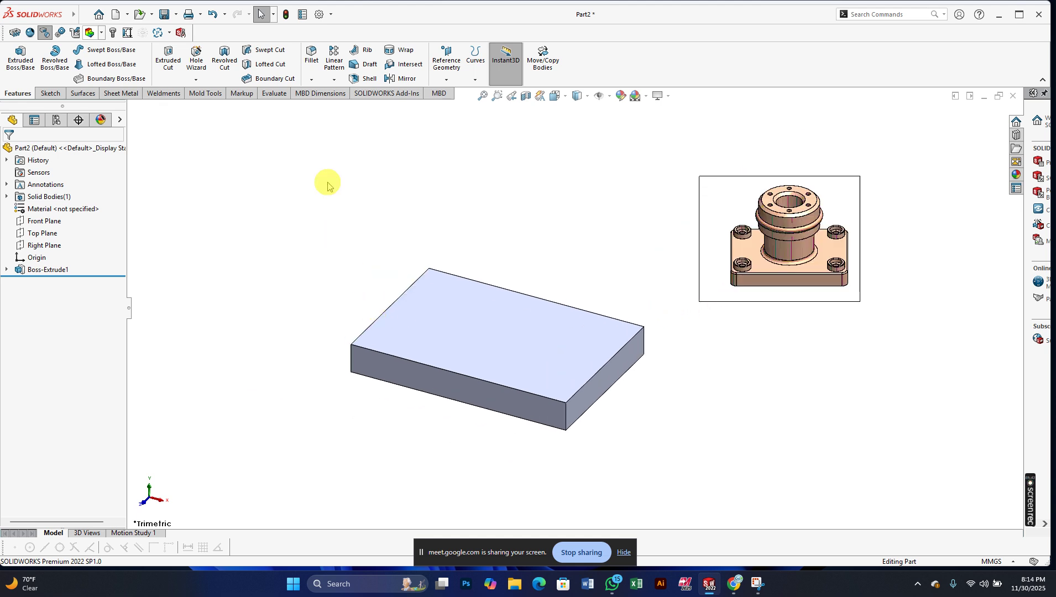
- Fillet the four vertical corner edges of the plate with a 10 mm radius, with Multi Radius Fillet enabled
click(311, 57)
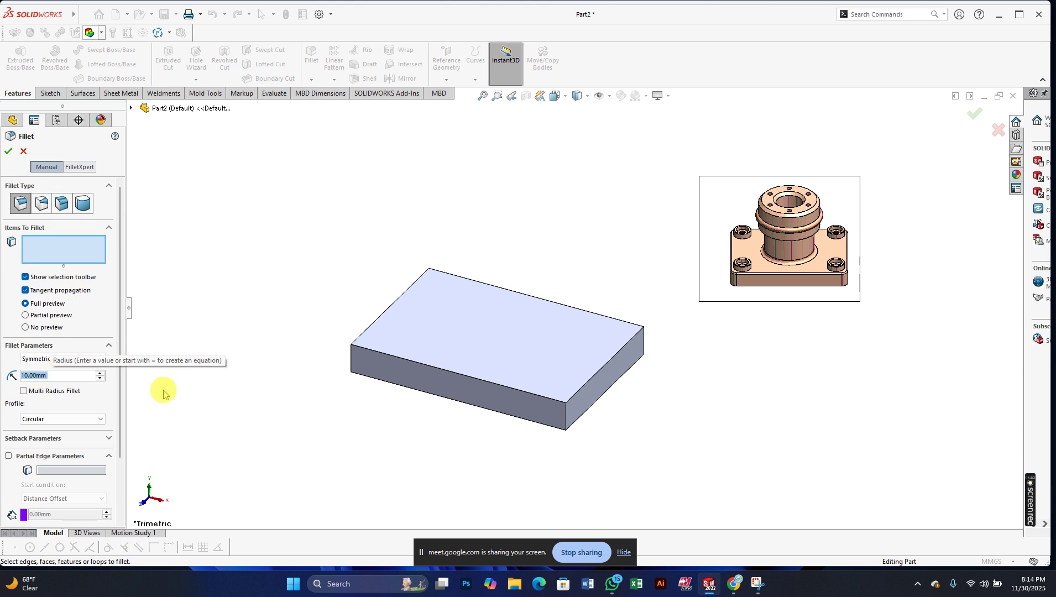
click(566, 418)
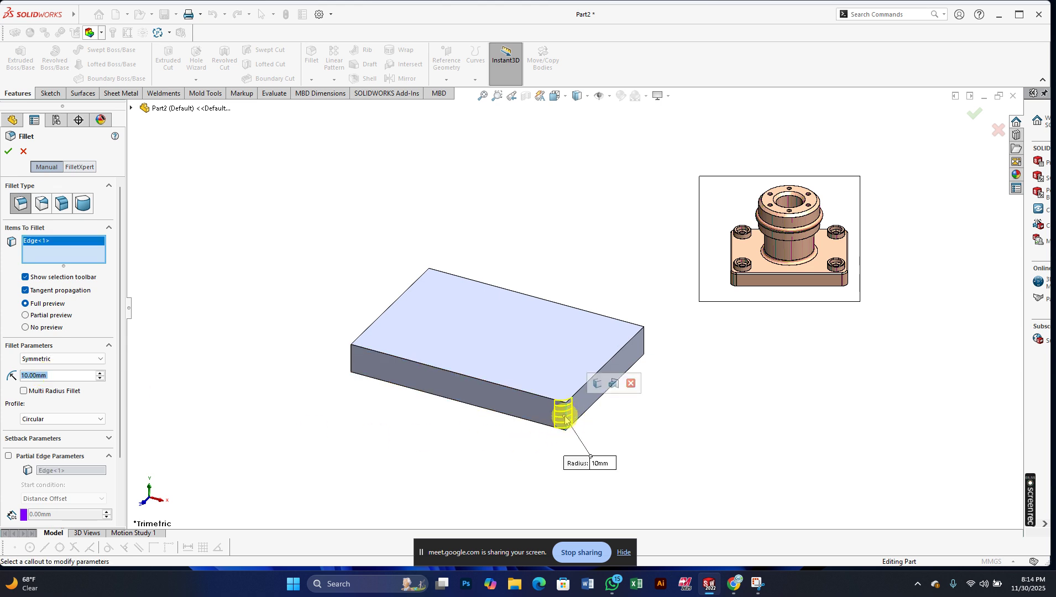
click(599, 388)
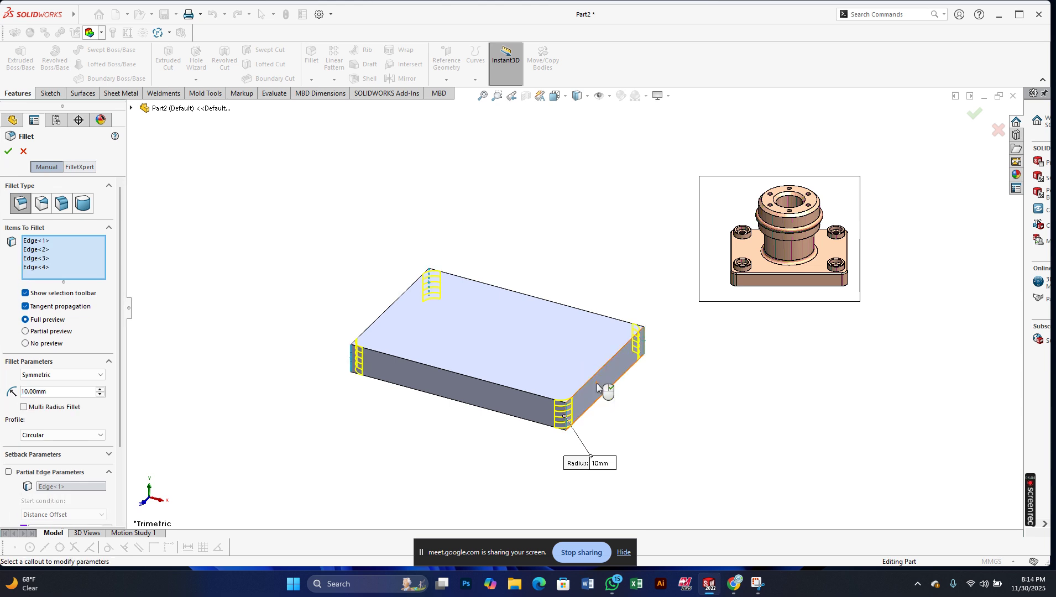
click(24, 407)
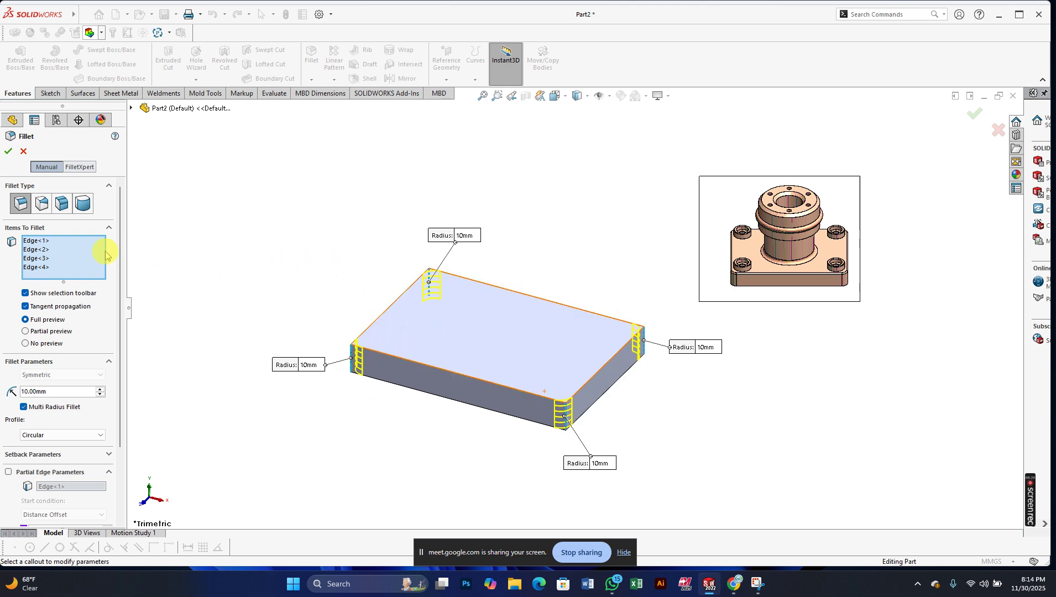
click(9, 151)
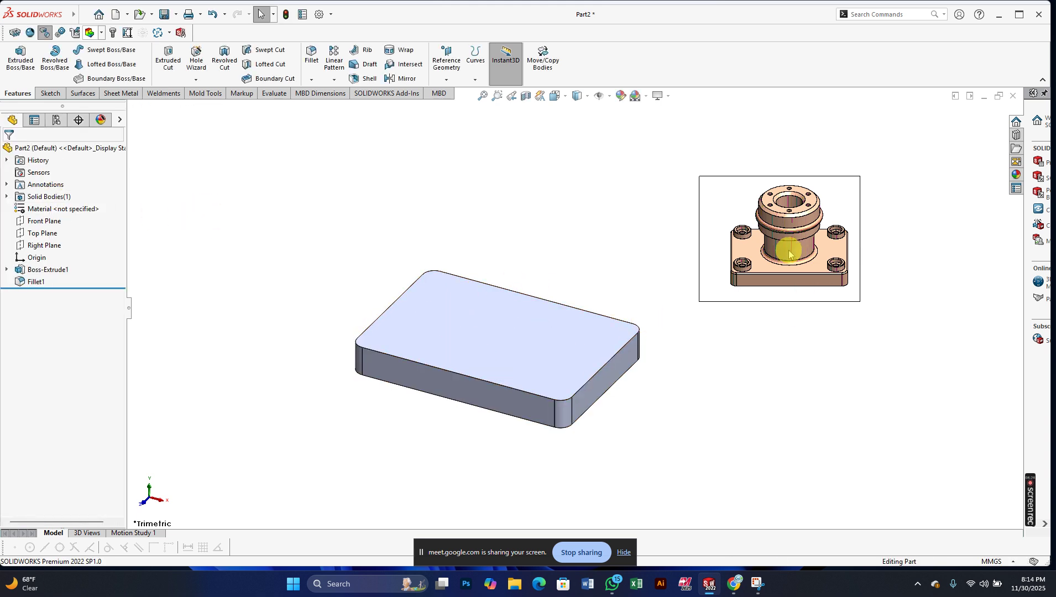
- Sketch a circle about 85 mm in diameter on the plate's upper face, centred on the origin
scroll(789, 255, down, 10)
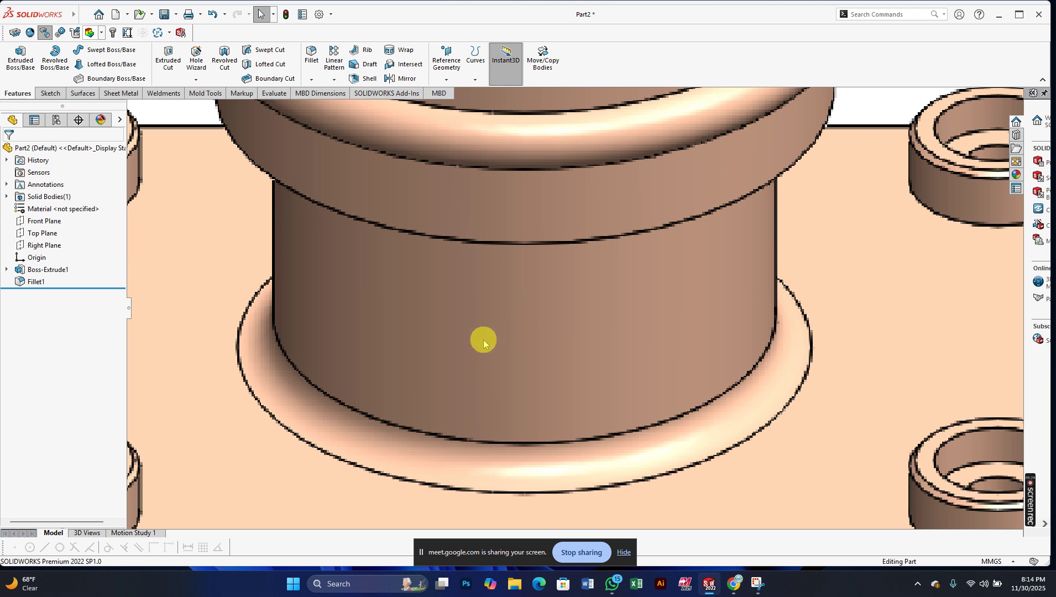
scroll(557, 342, up, 3)
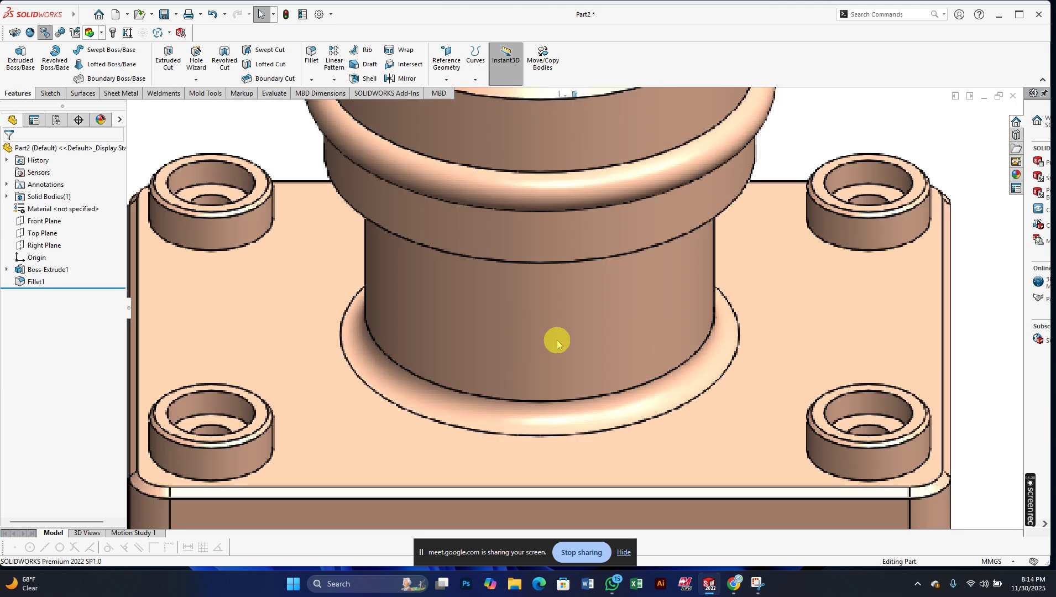
scroll(557, 340, up, 8)
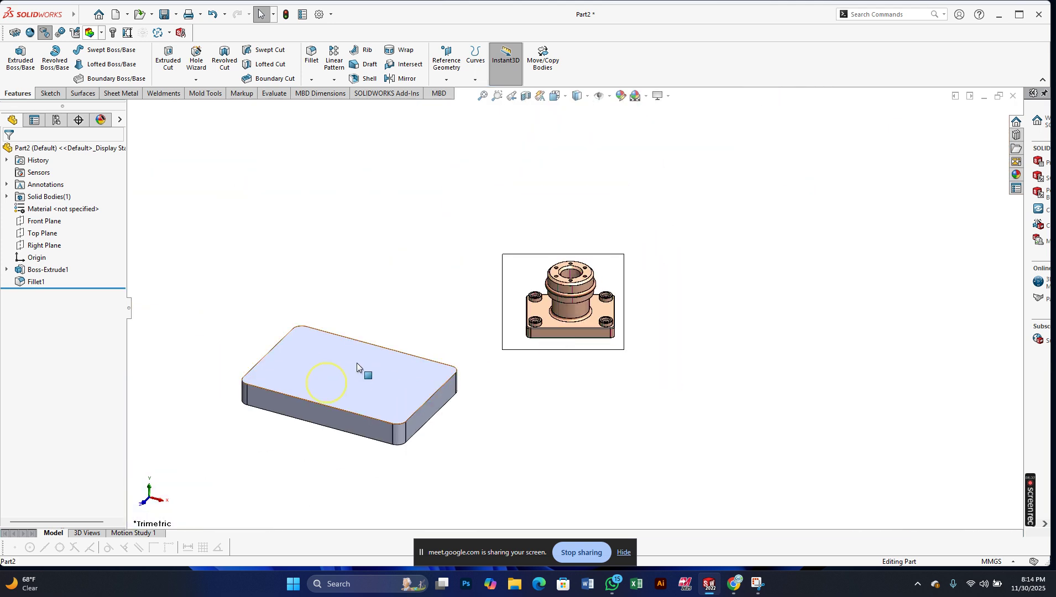
click(357, 364)
click(372, 346)
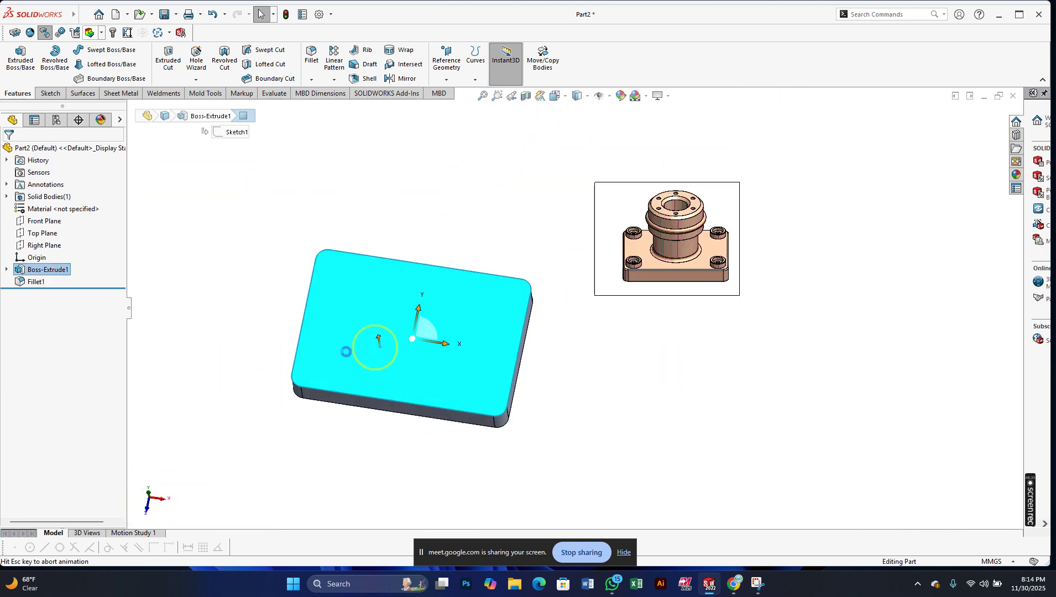
click(196, 287)
click(82, 50)
click(95, 52)
click(454, 308)
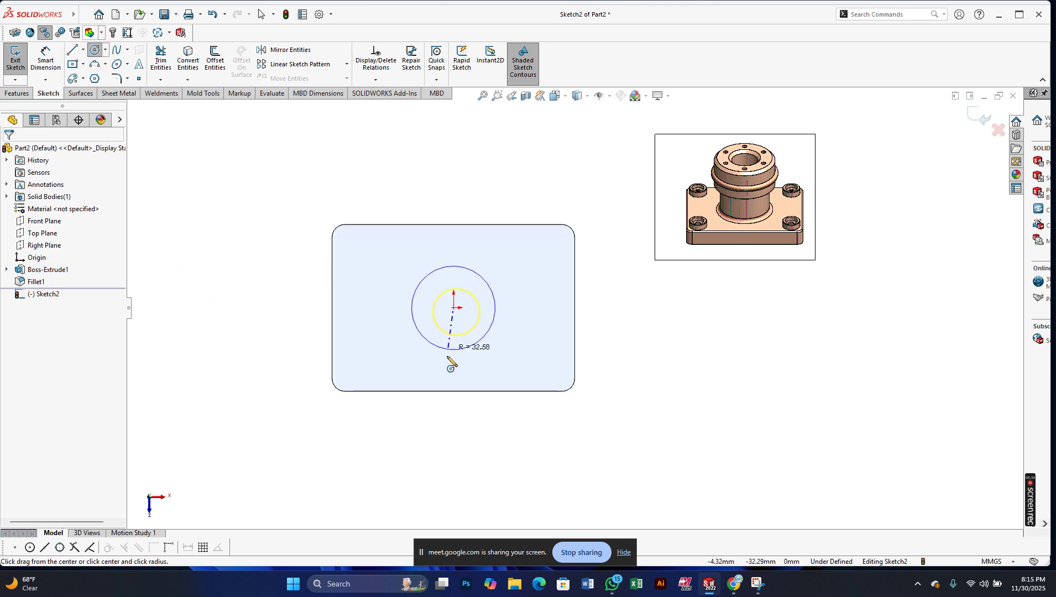
click(448, 363)
right_click(449, 364)
click(468, 370)
- Dimension the circle and set its diameter to 85 mm
right_drag(654, 431, 628, 345)
click(508, 320)
click(608, 166)
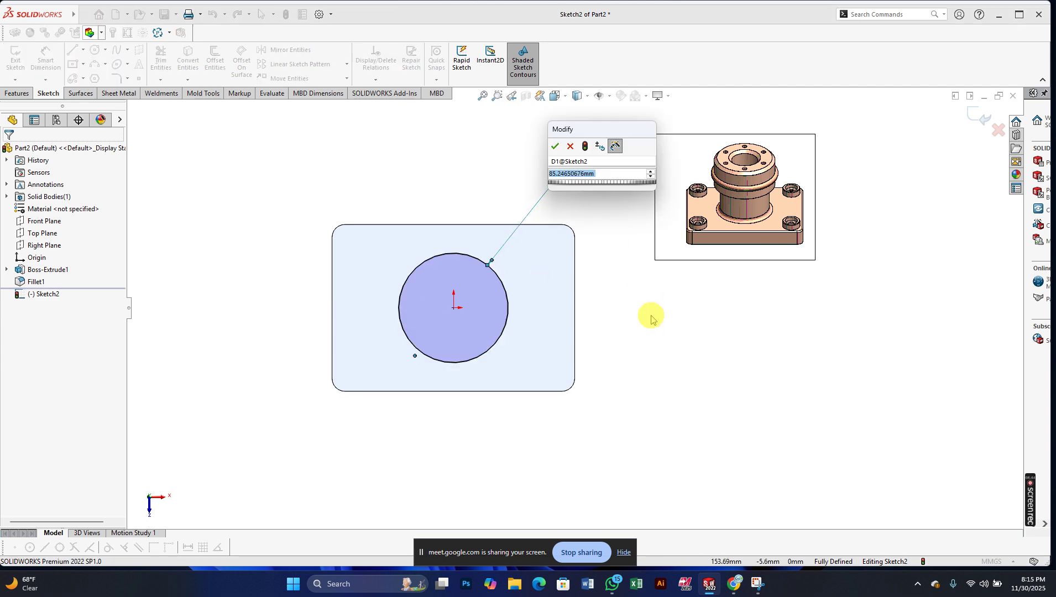
text(85)
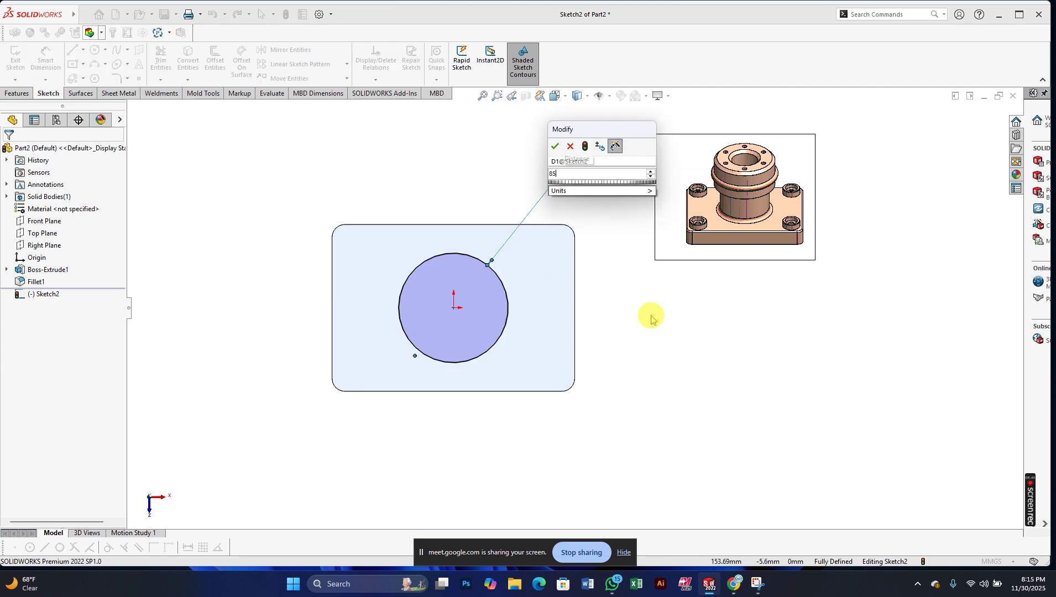
key(Return)
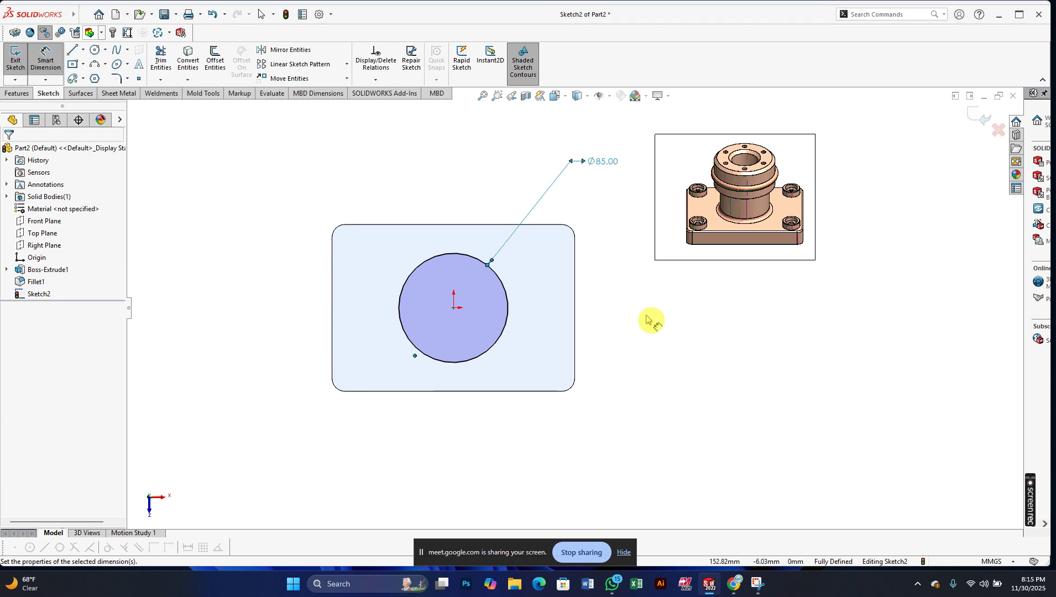
- Extrude the 85 mm circle upward from the plate as a Blind boss 90 mm high, with Merge result enabled
right_click(646, 319)
key(Escape)
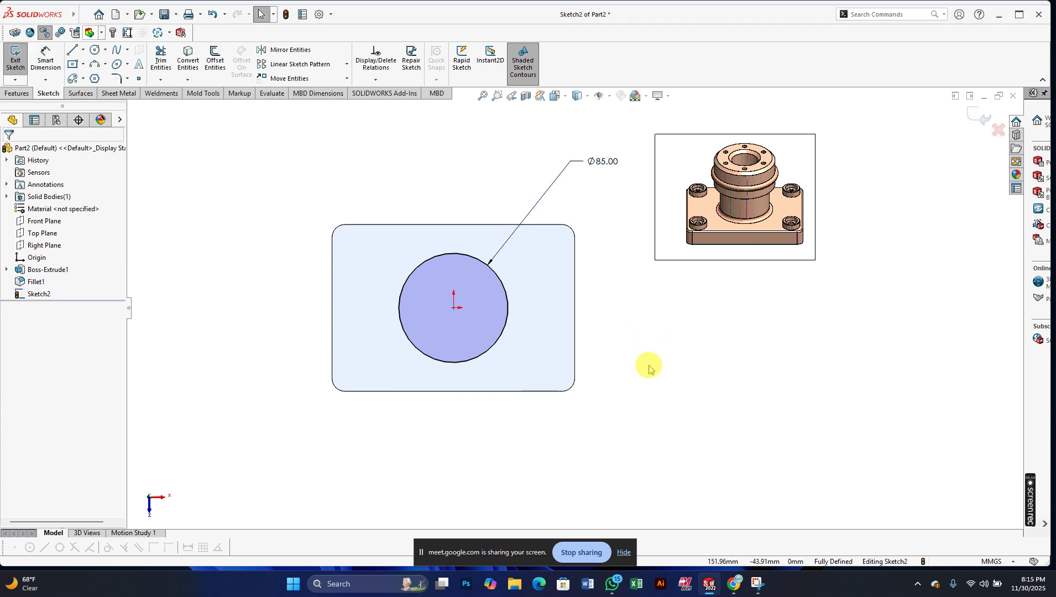
click(15, 95)
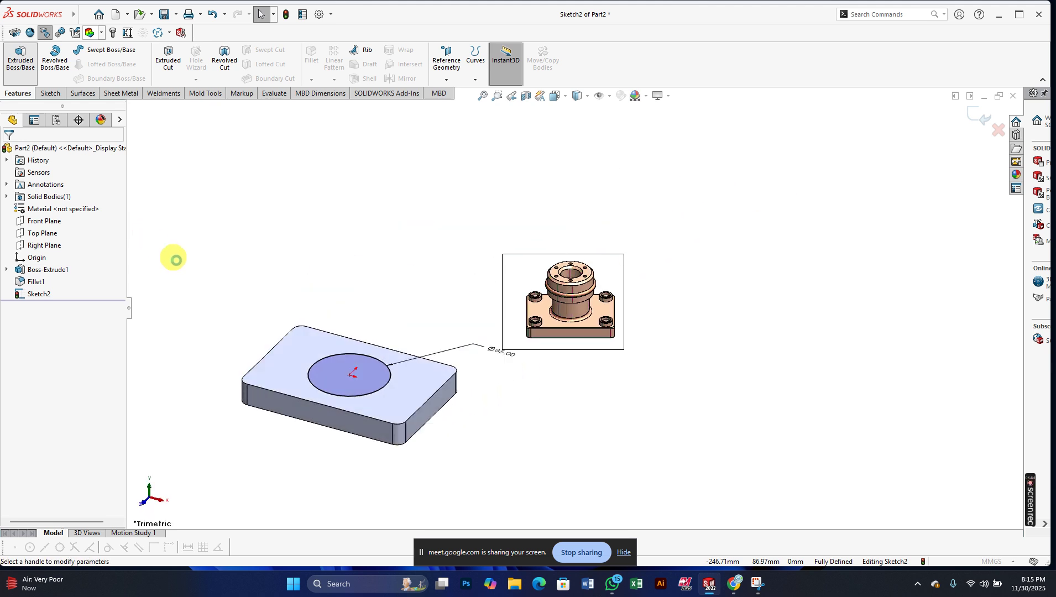
scroll(285, 405, up, 1)
scroll(299, 362, down, 2)
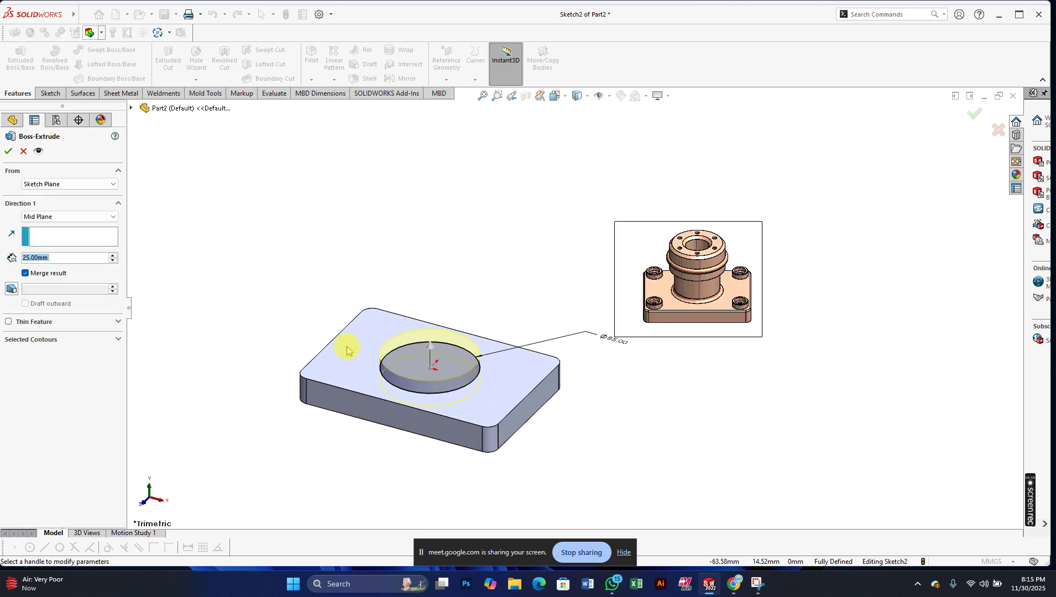
click(54, 216)
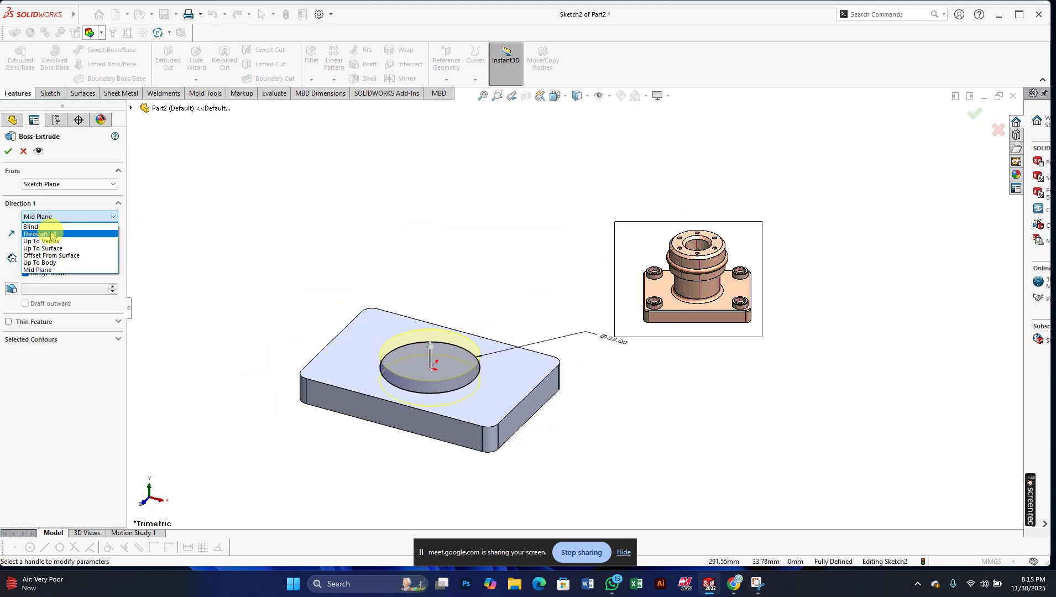
click(33, 226)
text(60)
key(Return)
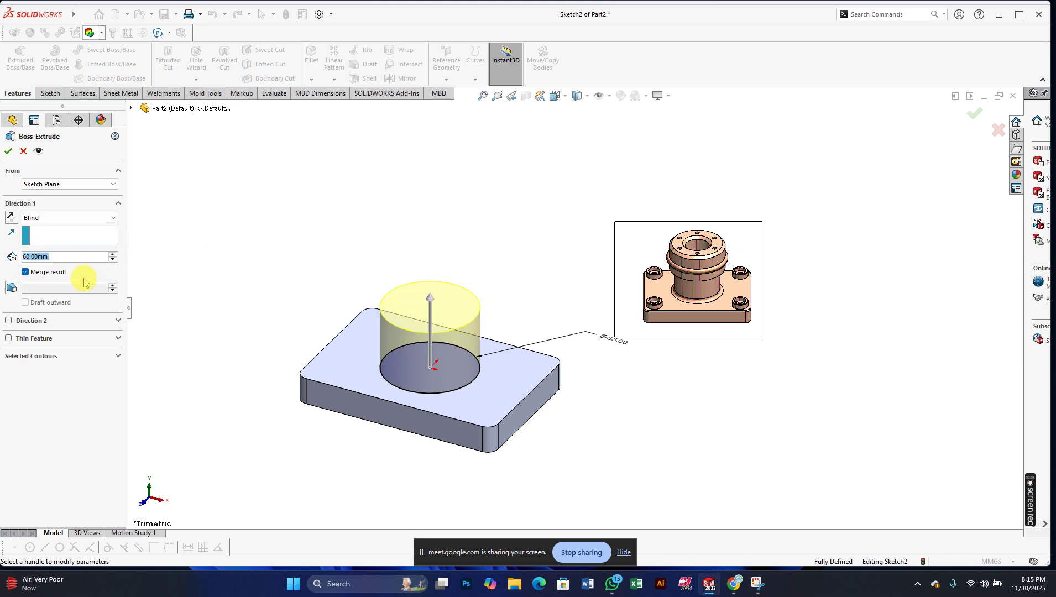
text(90)
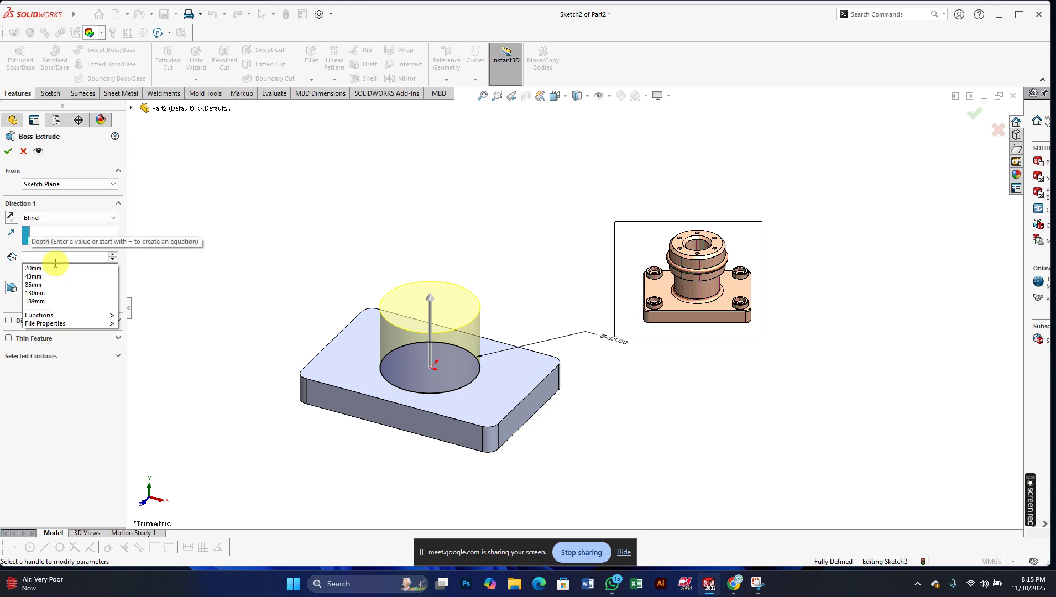
key(Return)
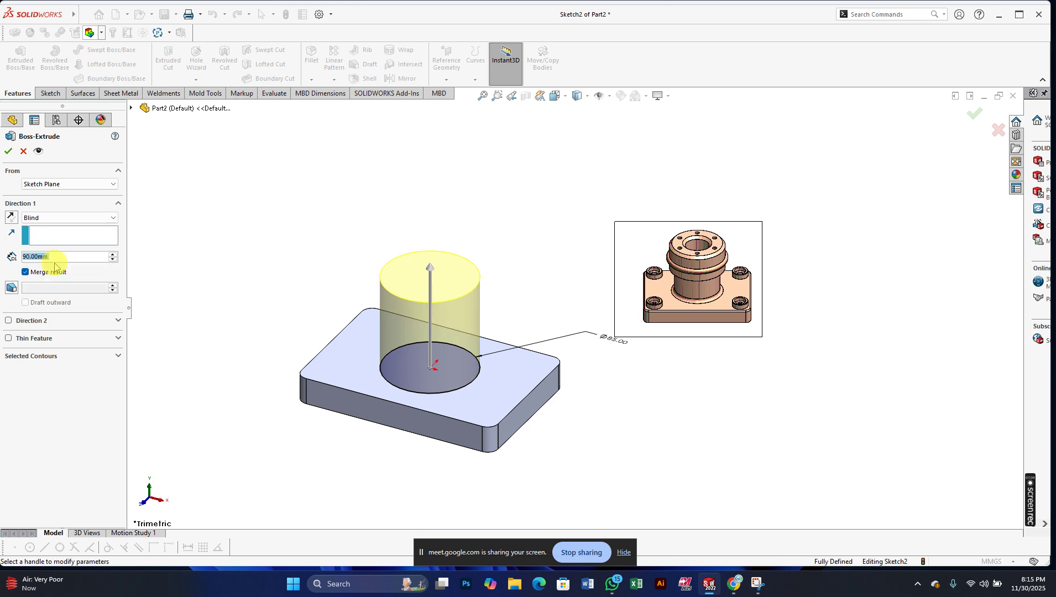
click(9, 153)
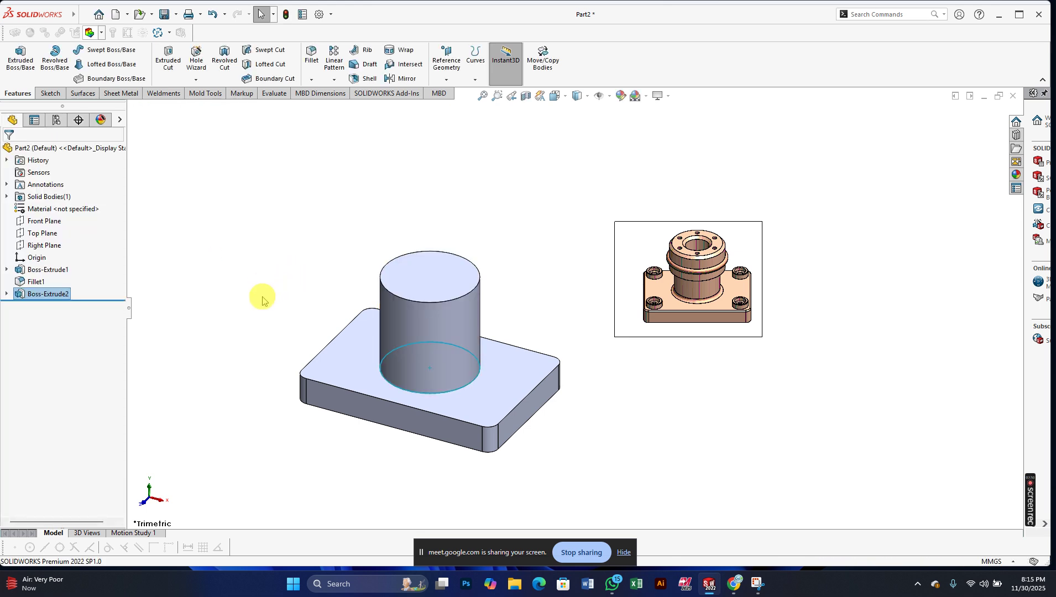
- Examine the cylinder, collar and flange details in the reference image and compare them with the model
key(f)
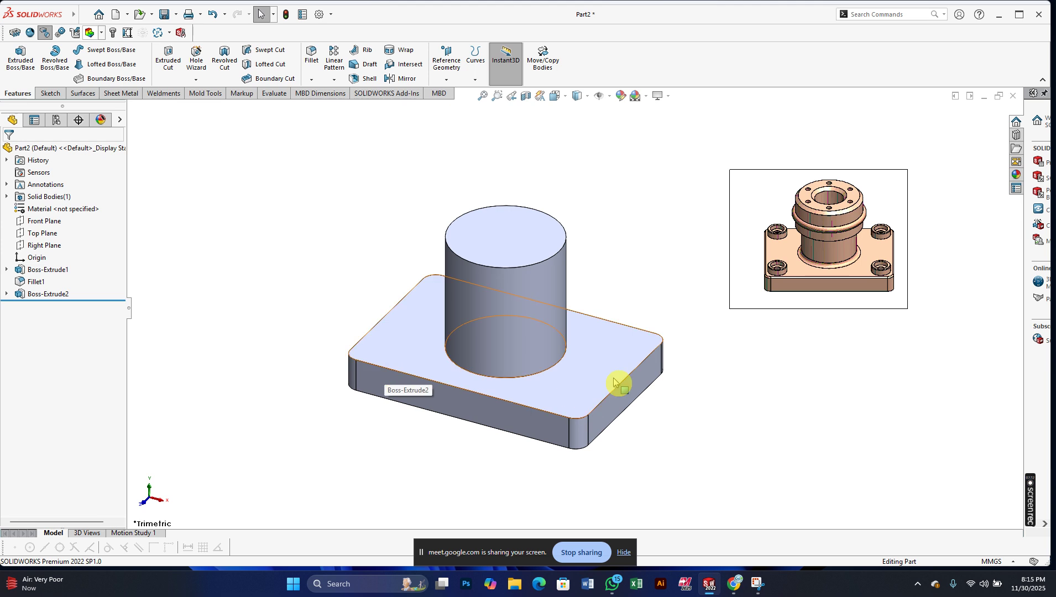
scroll(796, 224, up, 5)
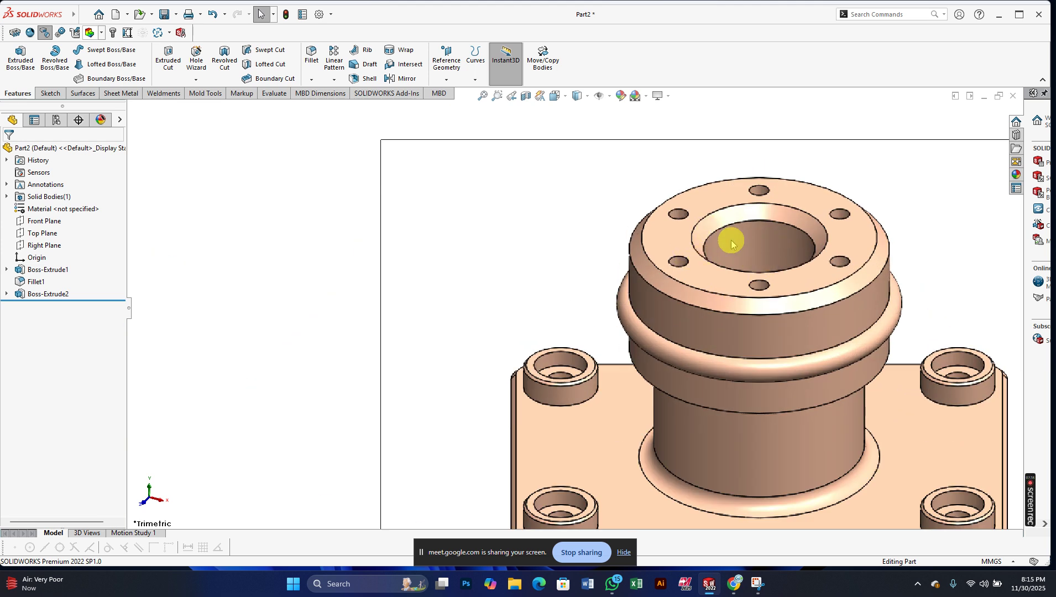
scroll(711, 315, down, 8)
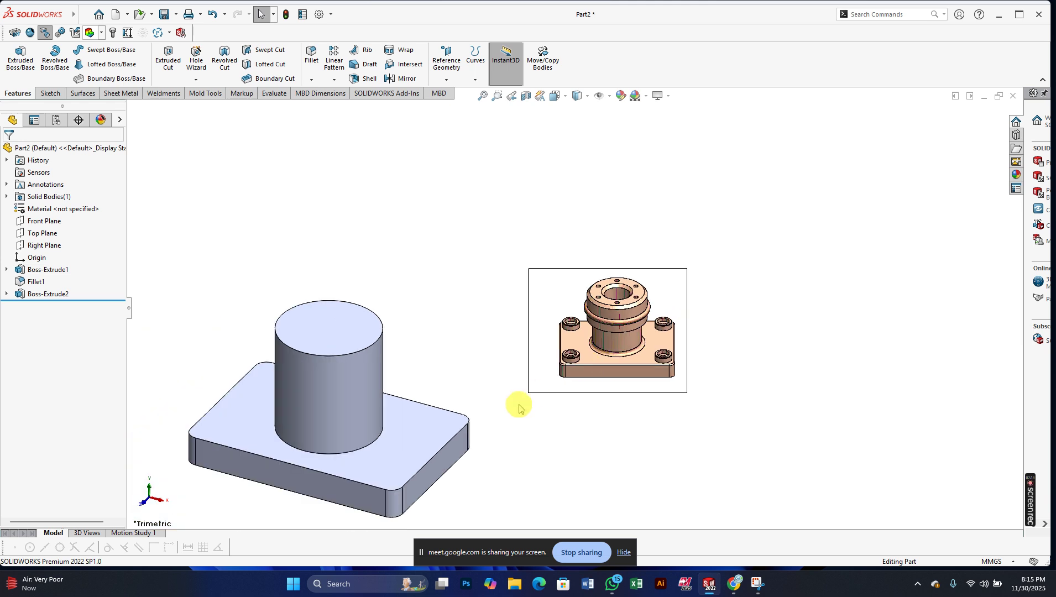
scroll(311, 370, up, 3)
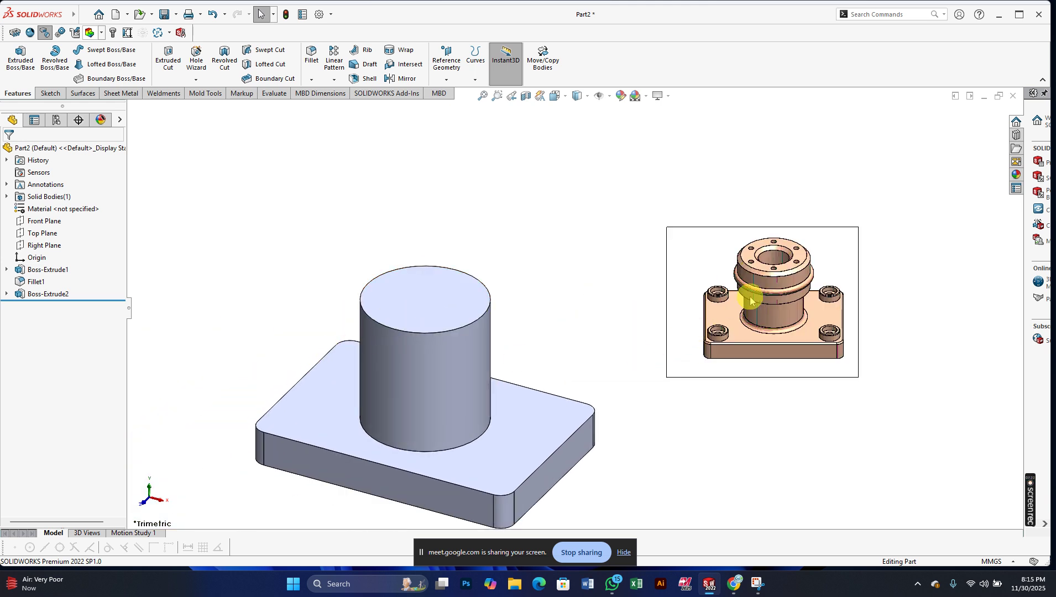
scroll(747, 296, up, 4)
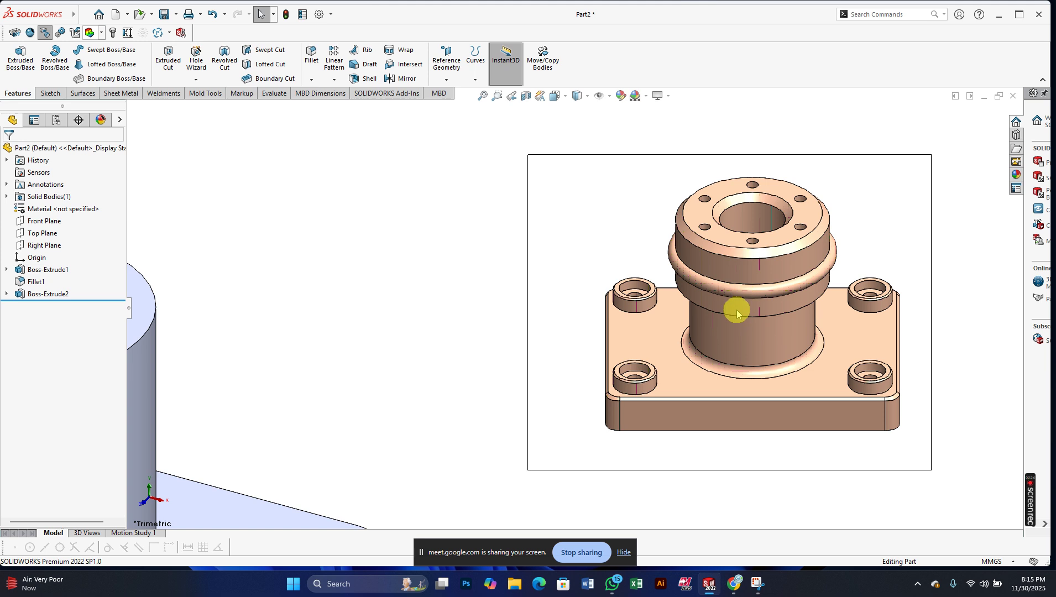
scroll(737, 309, up, 3)
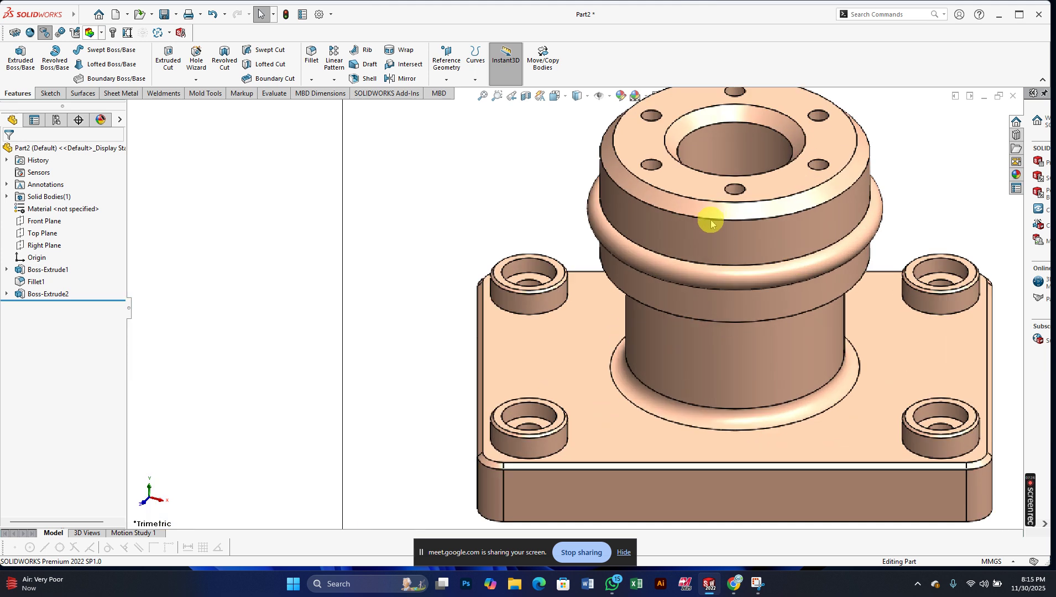
scroll(711, 332, down, 6)
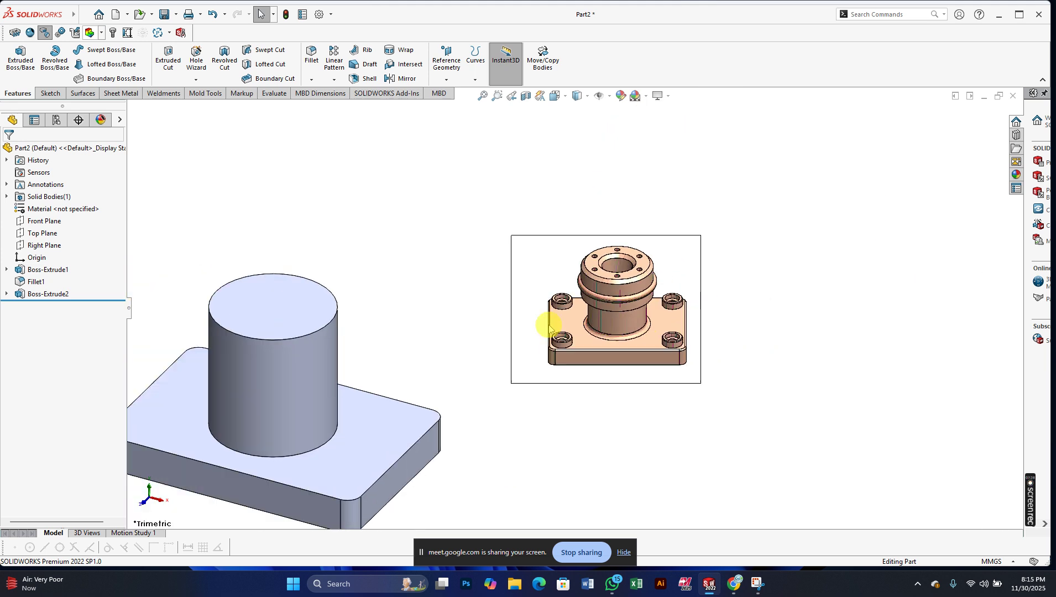
scroll(300, 357, up, 2)
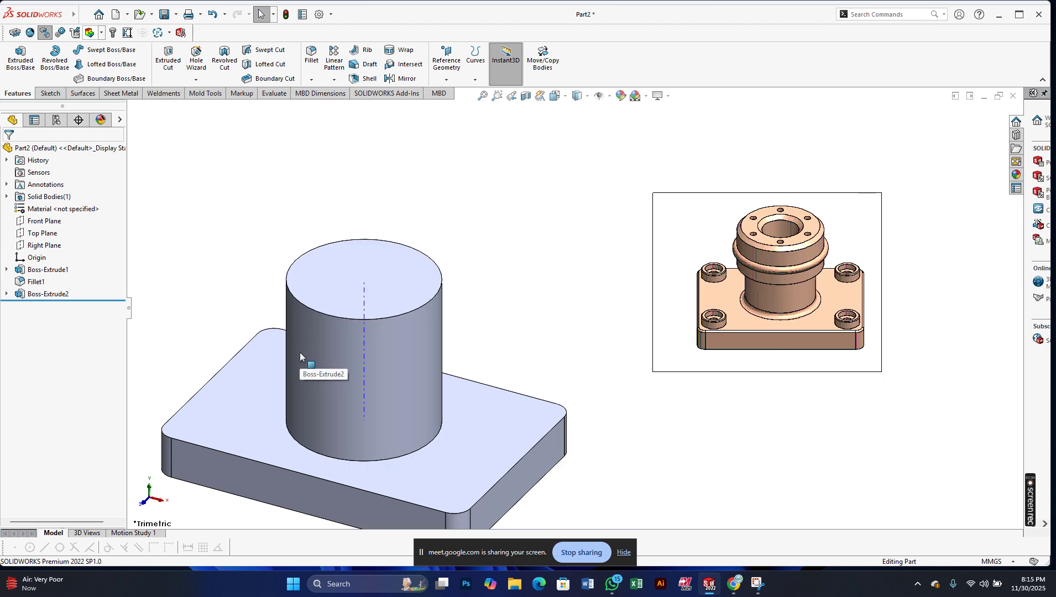
- Start a reference plane offset from the cylinder's top face, with the offset flipped downward into the cylinder
click(402, 160)
click(445, 81)
click(348, 275)
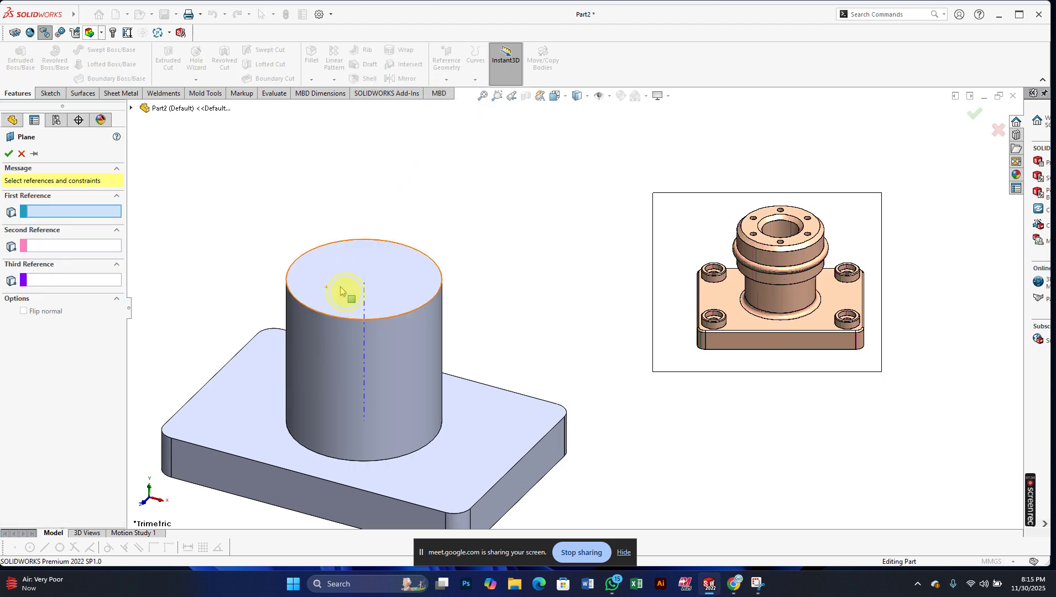
click(346, 292)
scroll(331, 318, up, 2)
scroll(332, 318, down, 3)
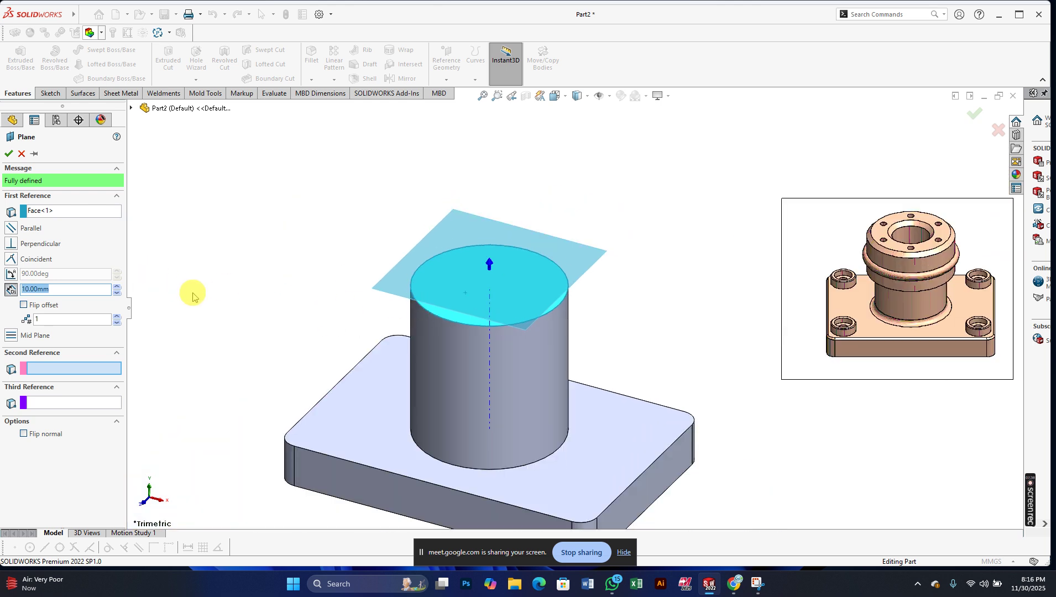
click(23, 305)
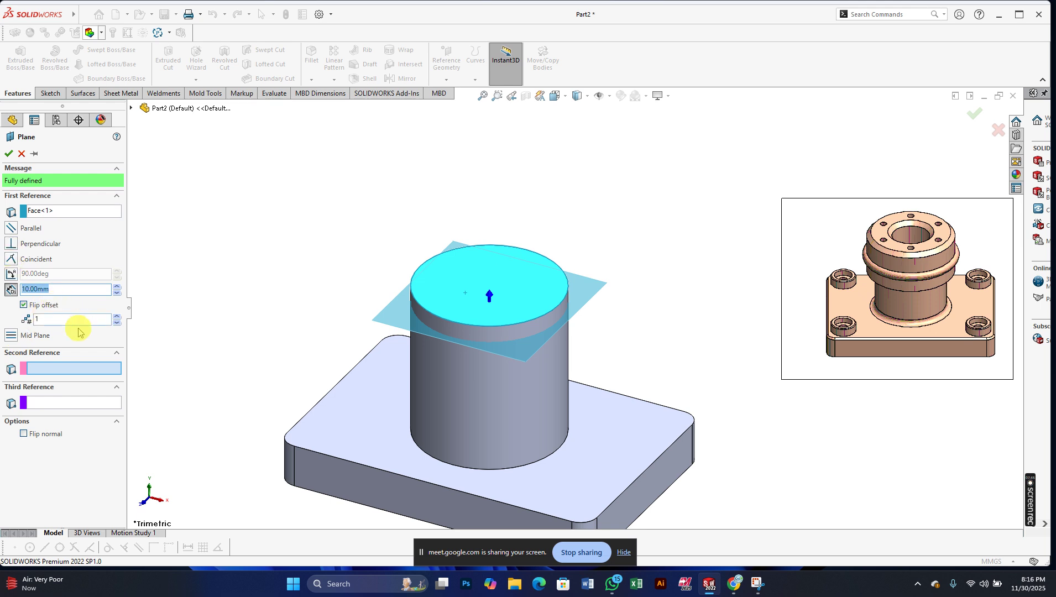
- Set the reference plane's offset distance to 50 mm and create the plane
click(117, 294)
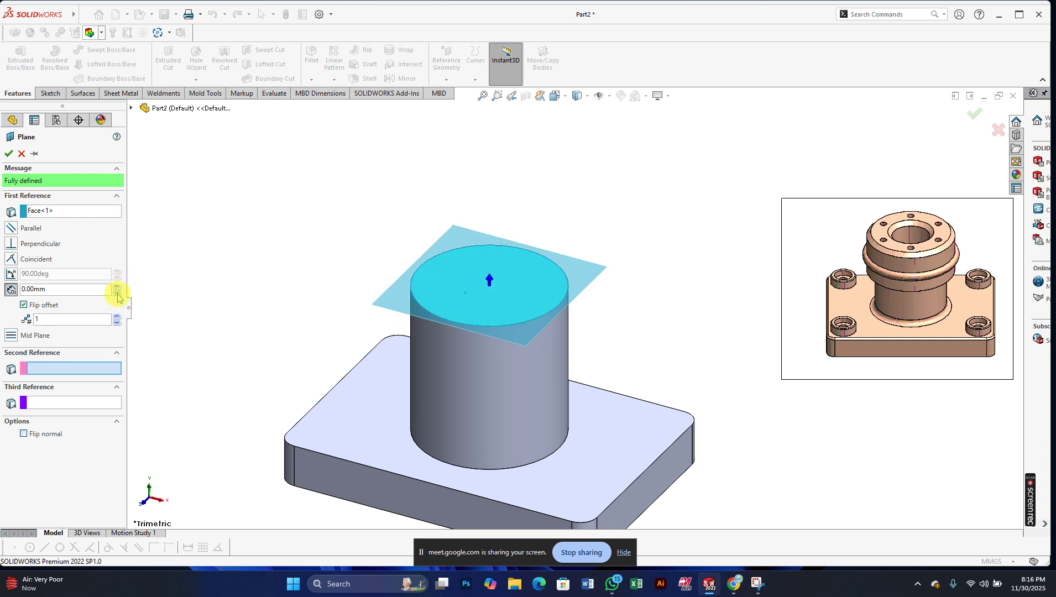
click(116, 287)
click(116, 287)
click(116, 287)
click(116, 287)
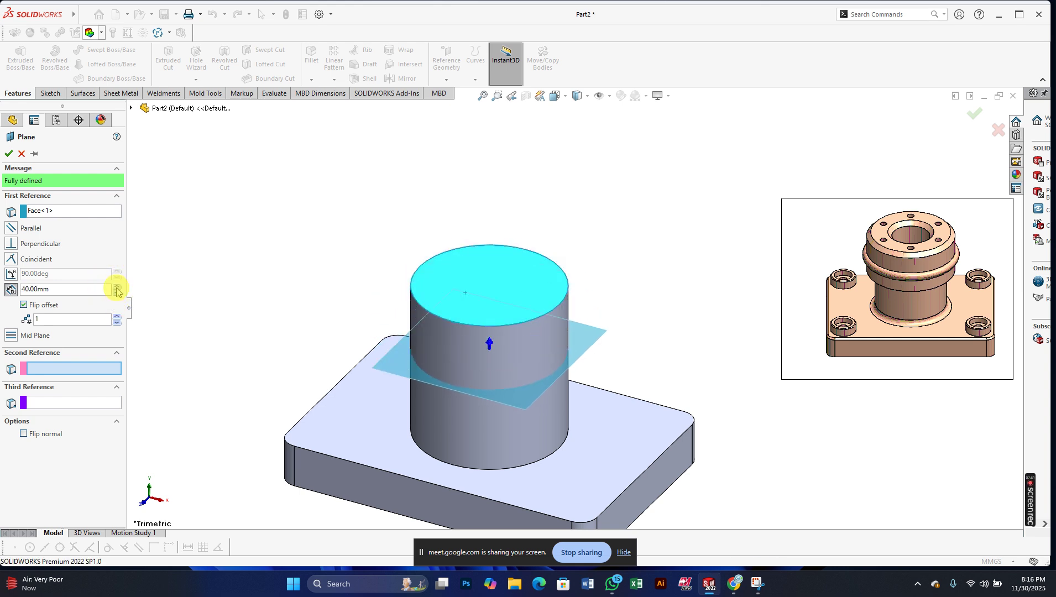
click(116, 287)
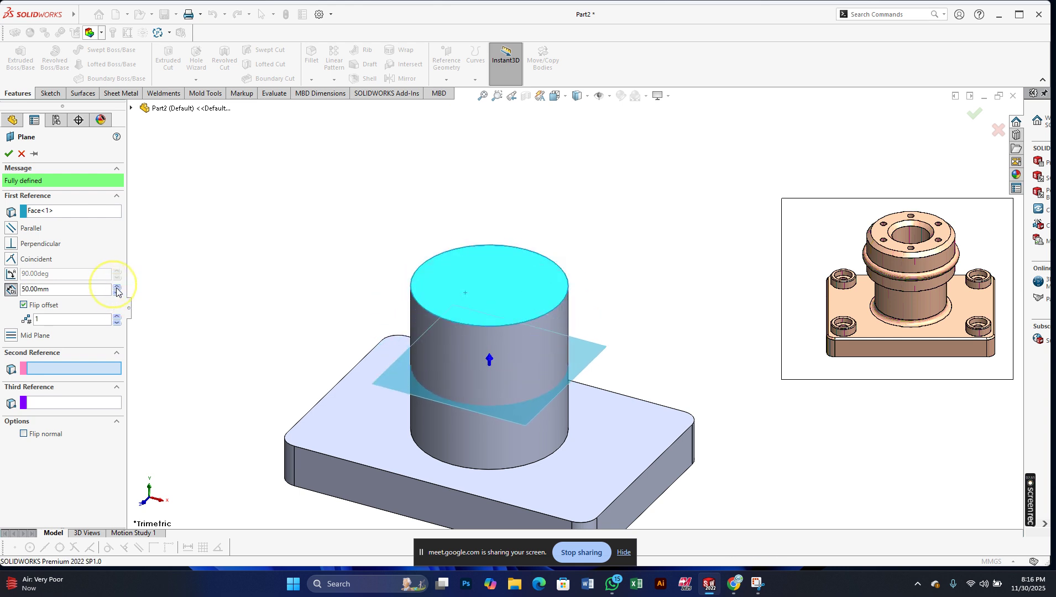
click(9, 154)
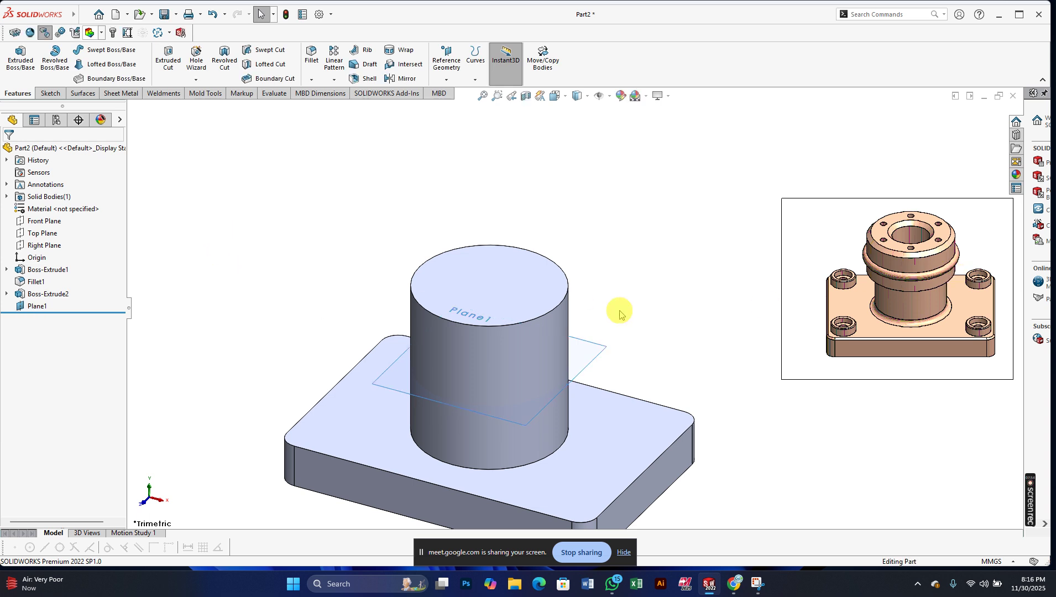
- Sketch a circle about 111 mm in diameter around the cylinder, centred on the origin
click(394, 381)
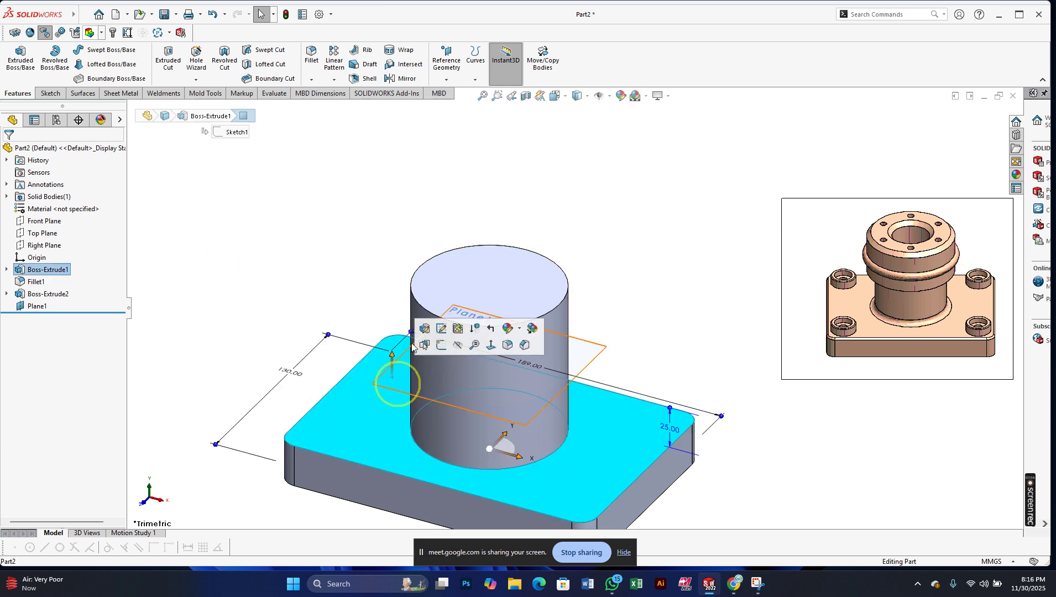
click(442, 346)
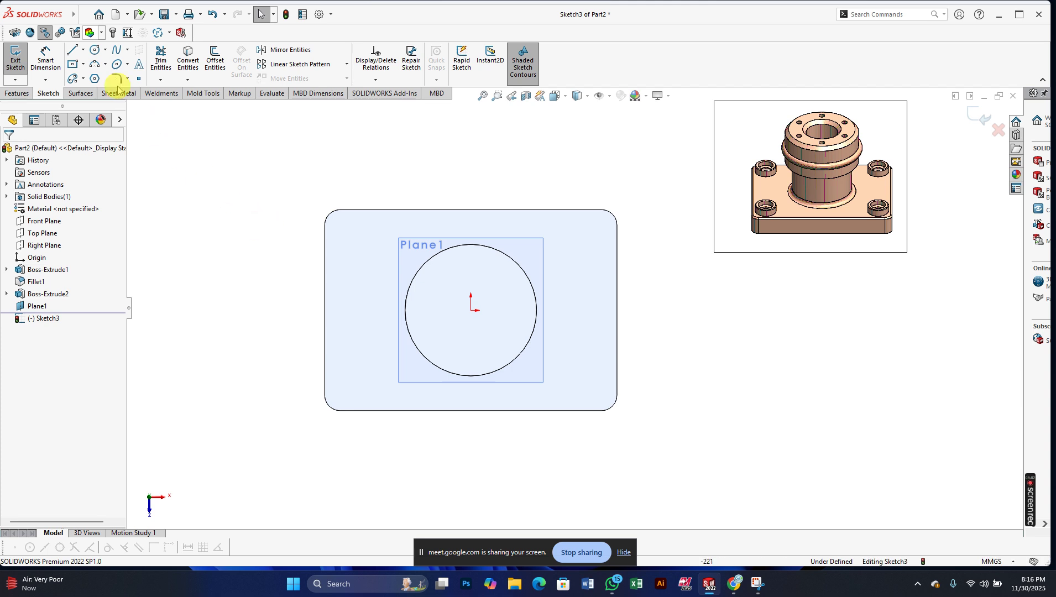
click(95, 54)
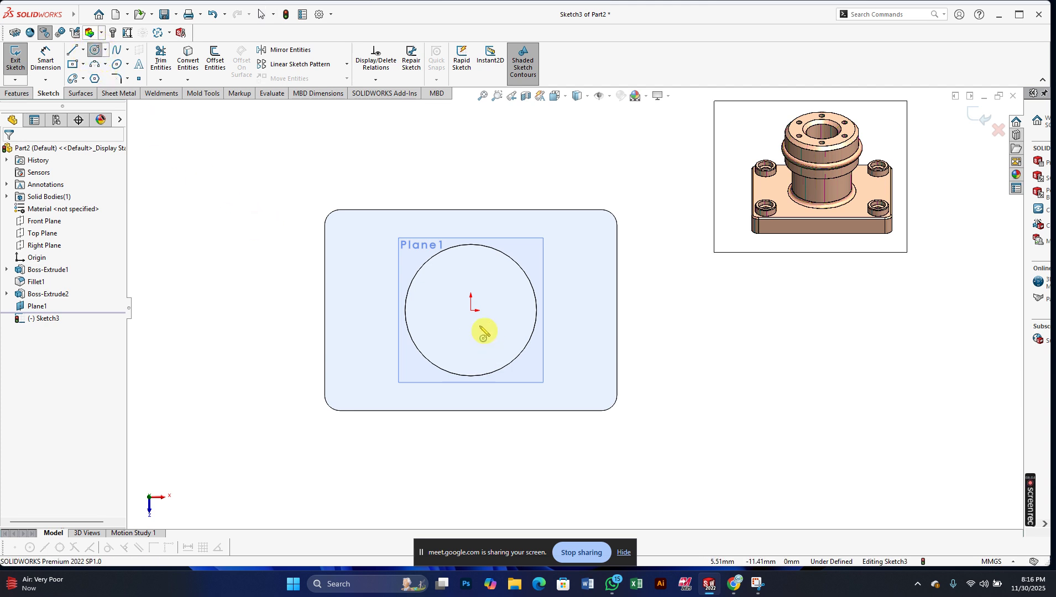
drag(473, 311, 471, 406)
right_click(470, 396)
click(500, 403)
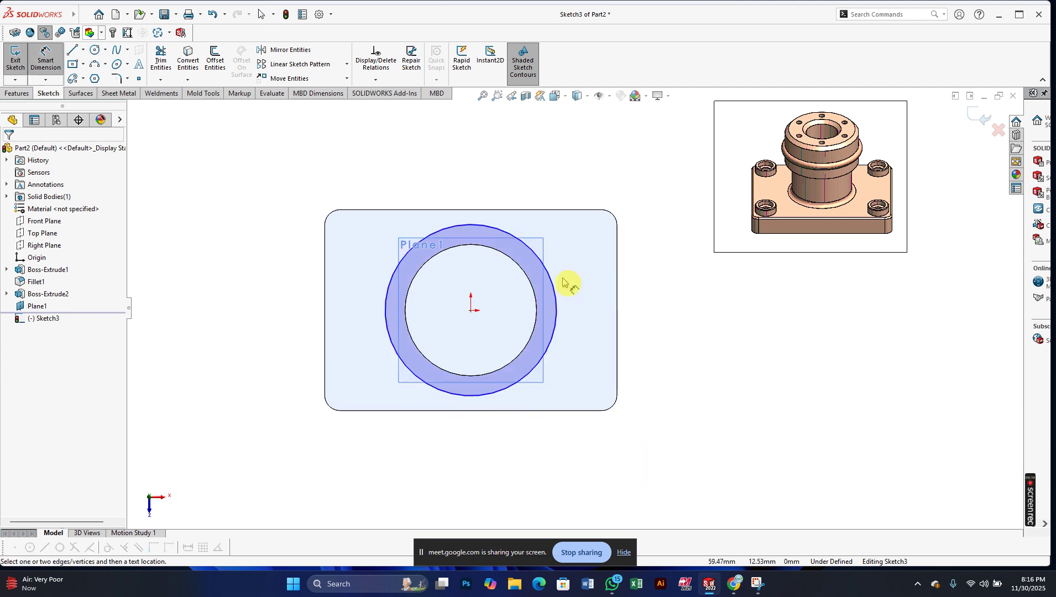
- Dimension the new circle around the cylinder and set its diameter to 110 mm
click(489, 231)
click(629, 146)
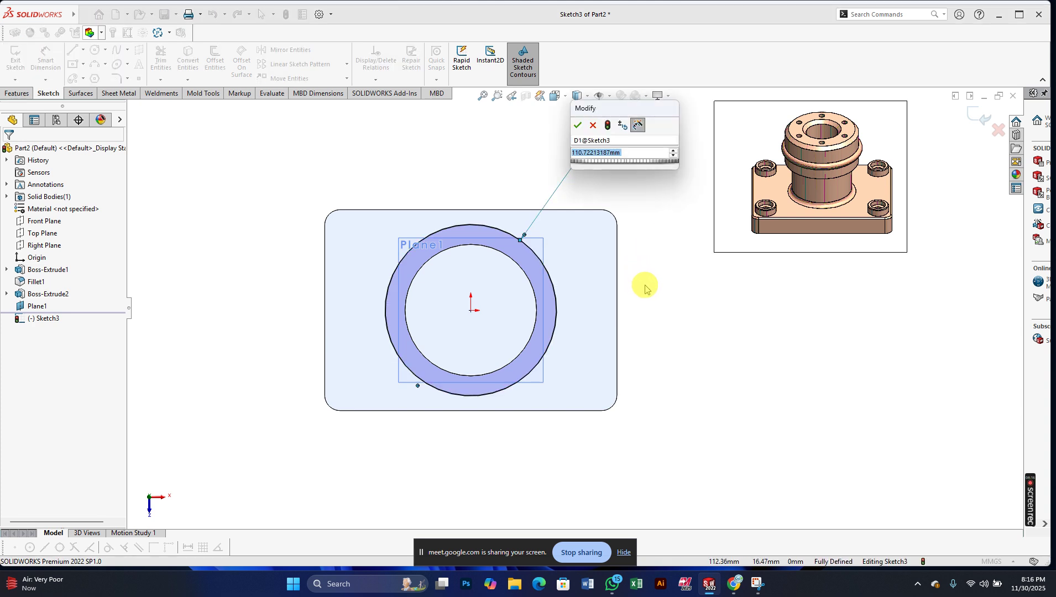
key(BackSpace)
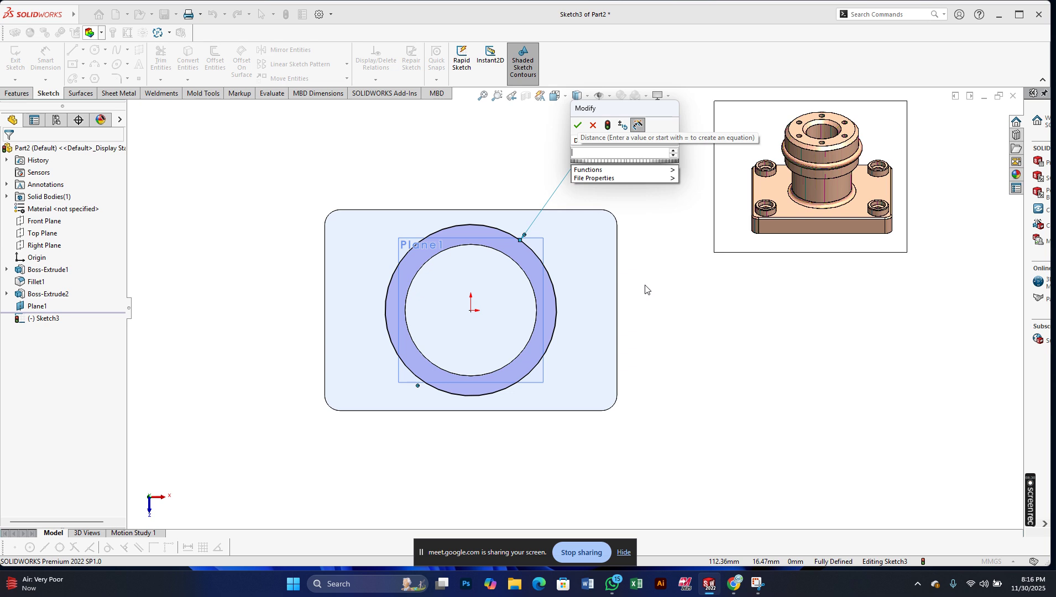
click(591, 129)
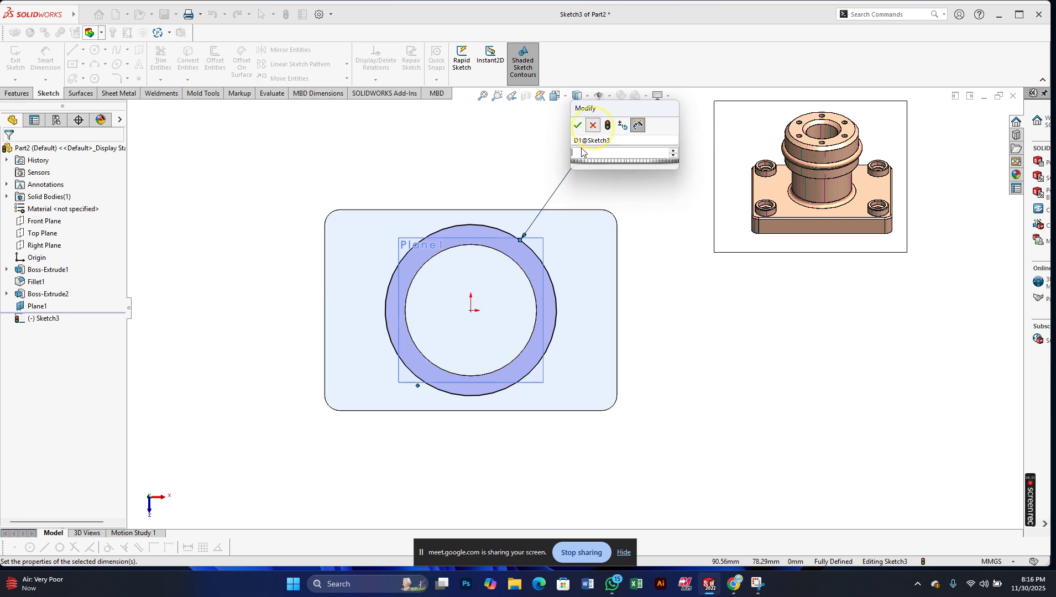
double_click(631, 142)
text(110)
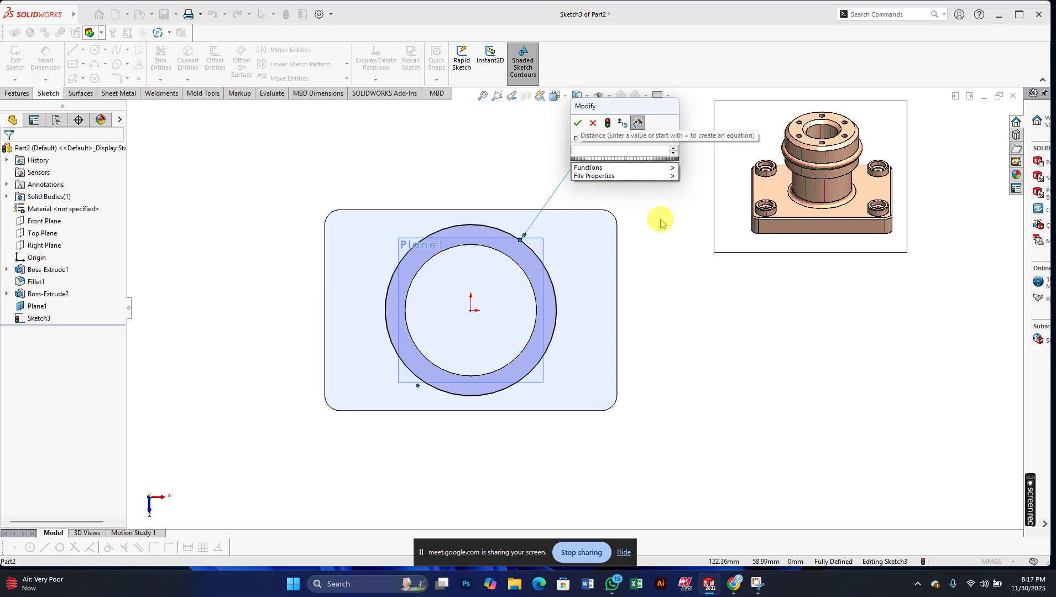
key(Return)
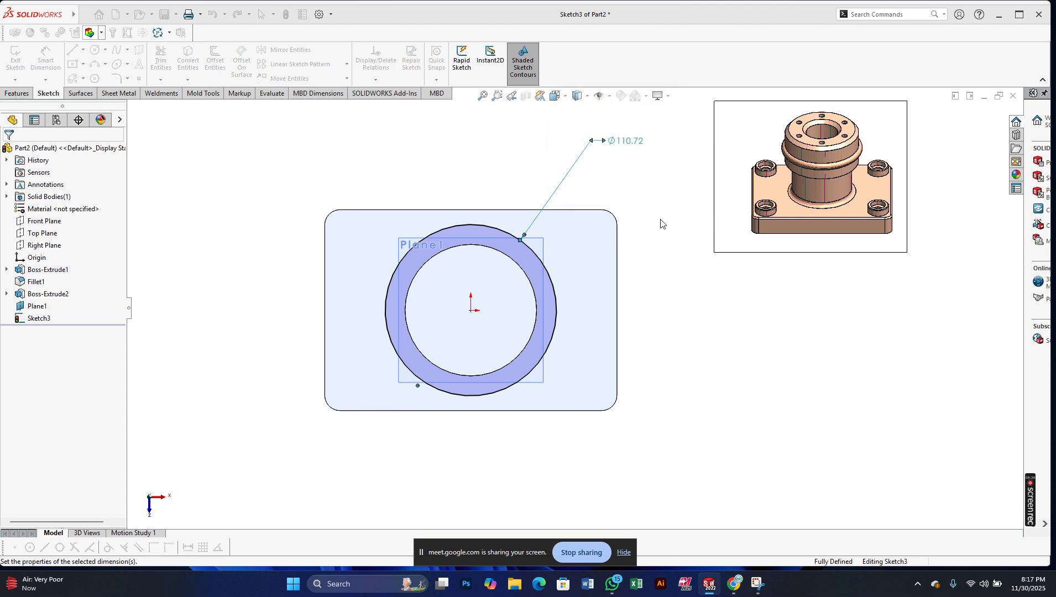
right_click(228, 194)
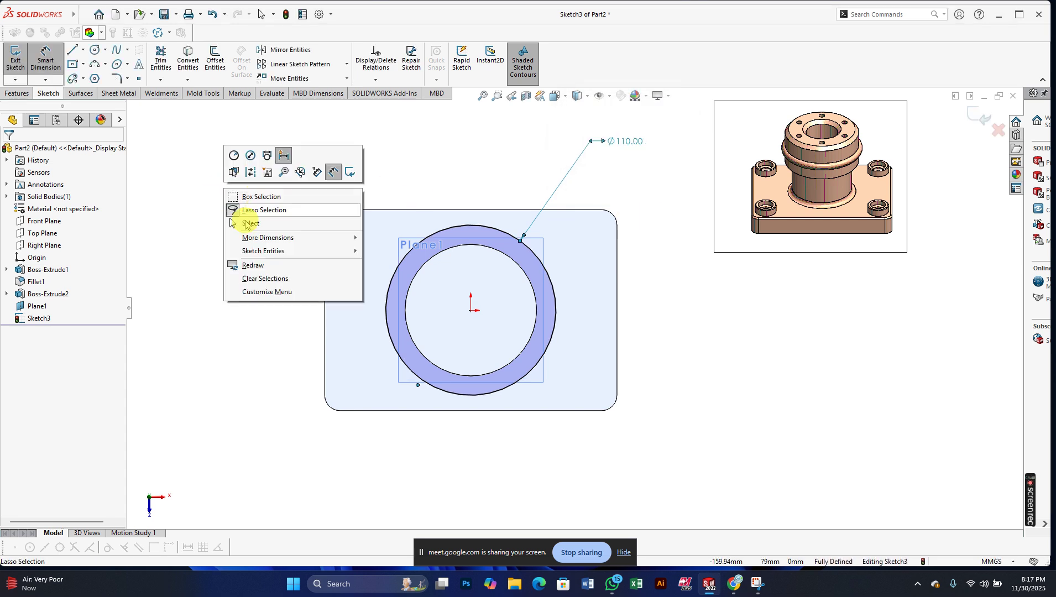
click(305, 278)
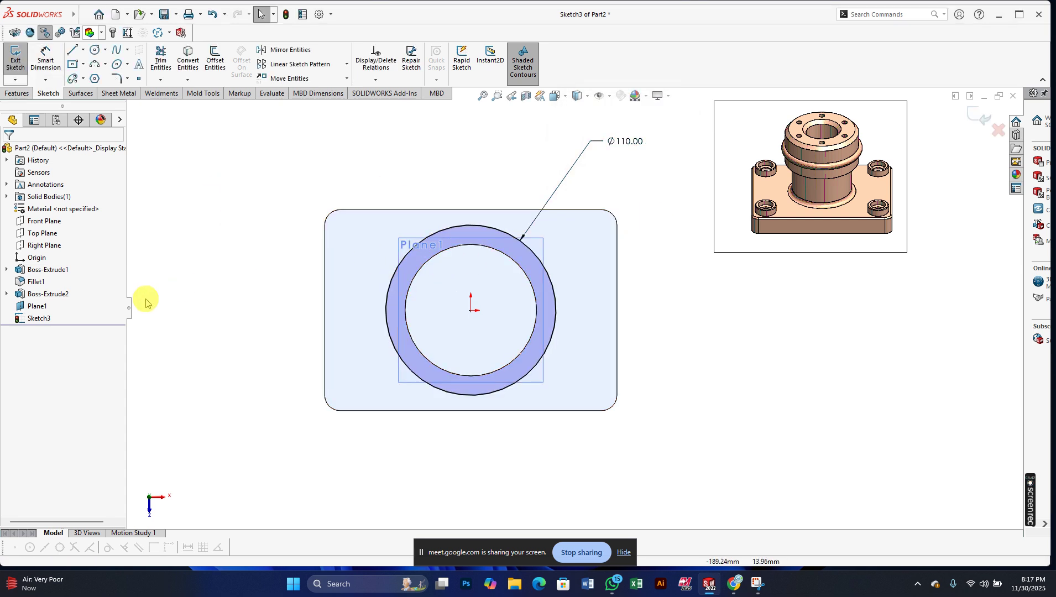
- Hide the reference plane around the cylinder and check the height at which the 110 mm circle sits
click(39, 307)
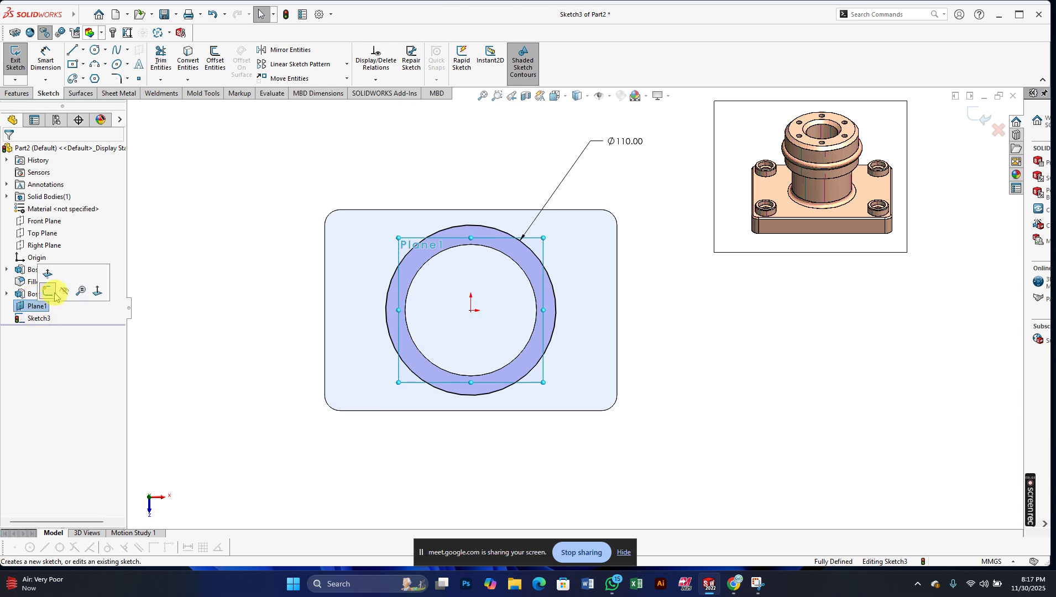
click(61, 293)
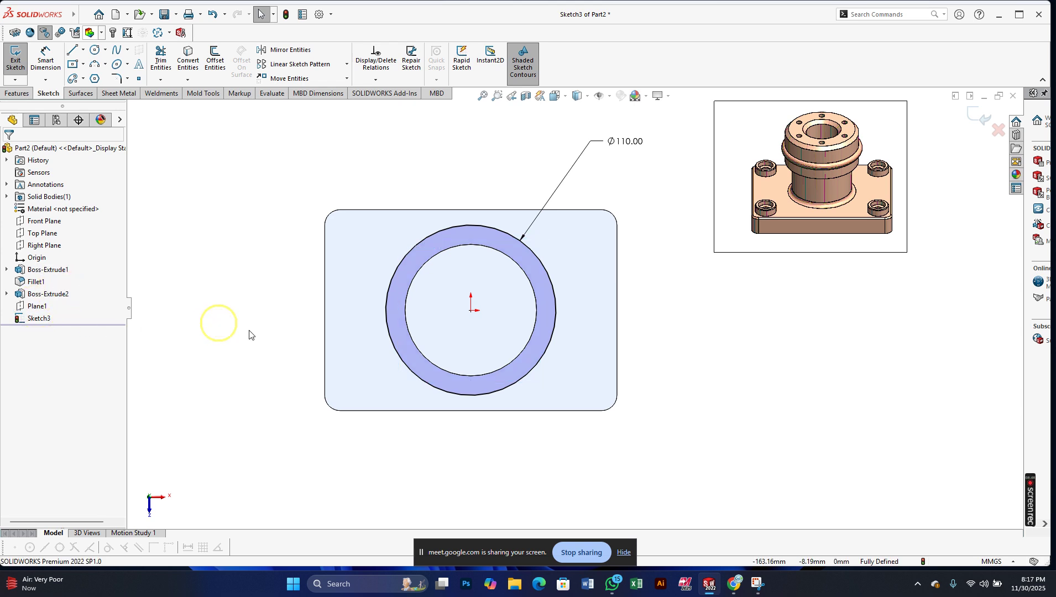
key(ctrl+1)
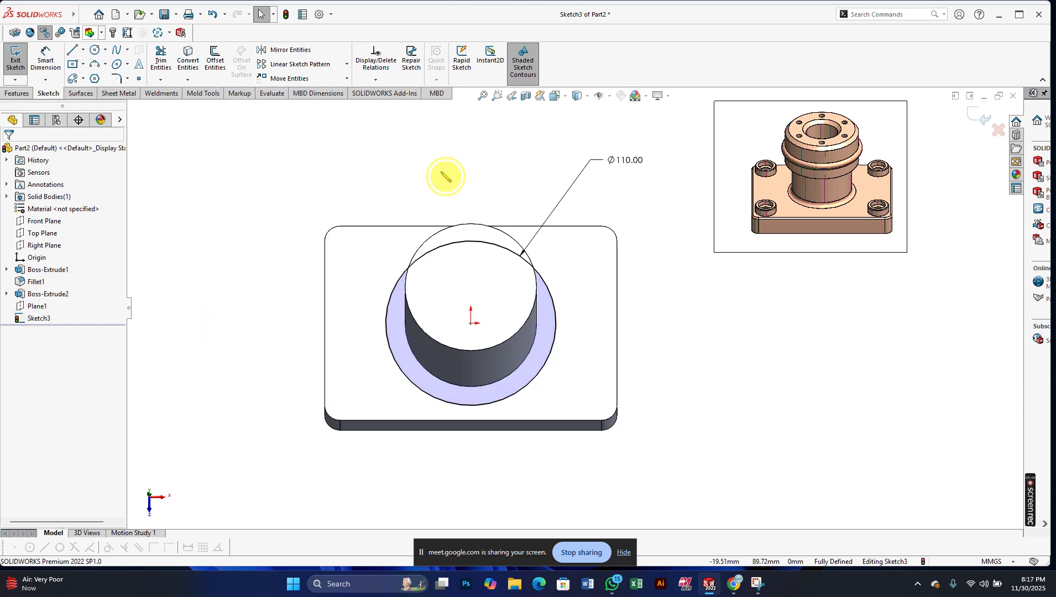
scroll(459, 437, up, 2)
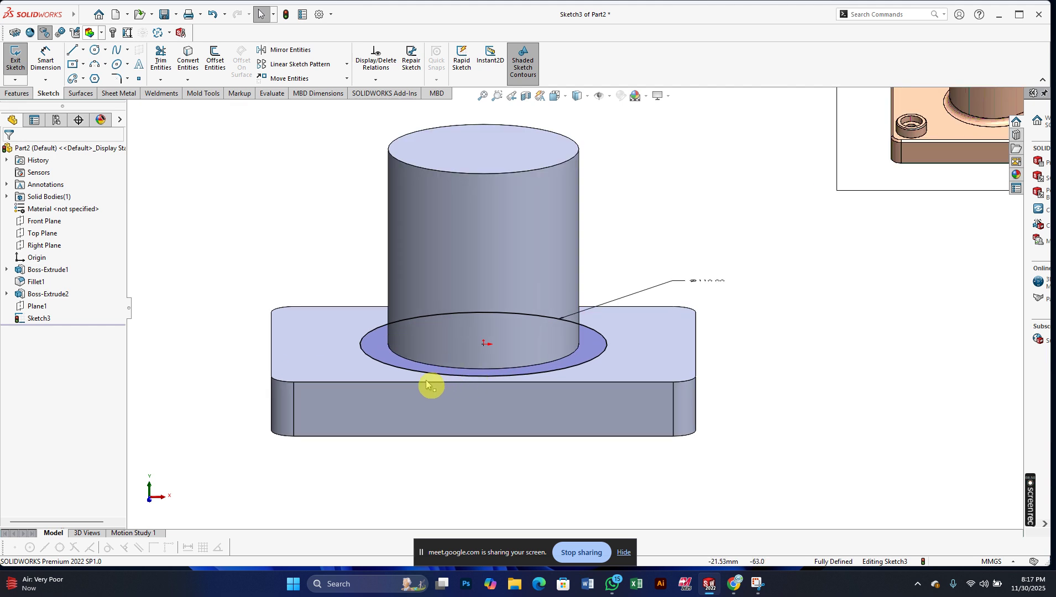
scroll(489, 381, down, 2)
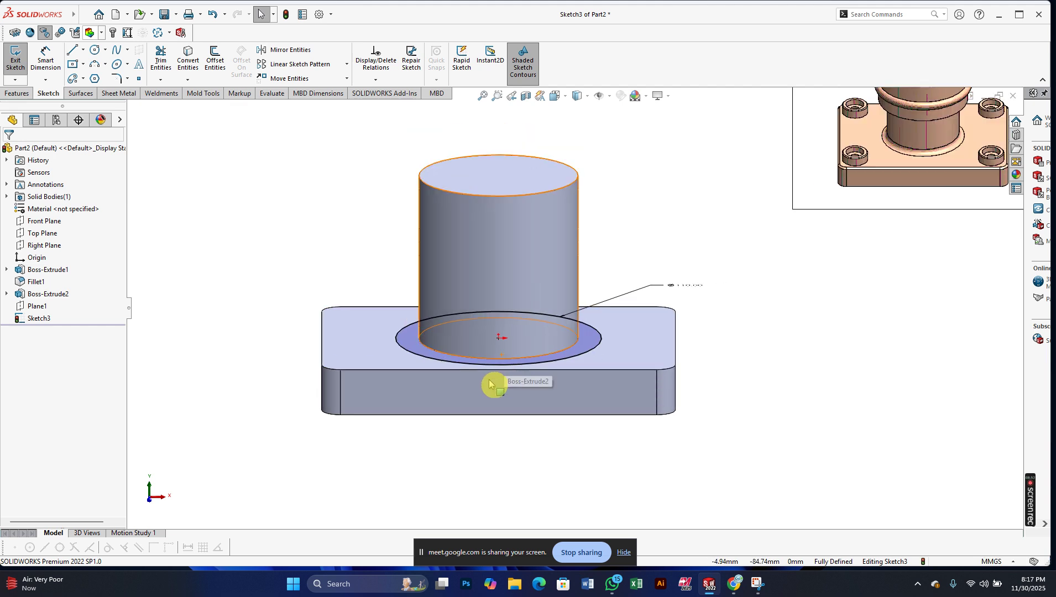
key(ctrl+8)
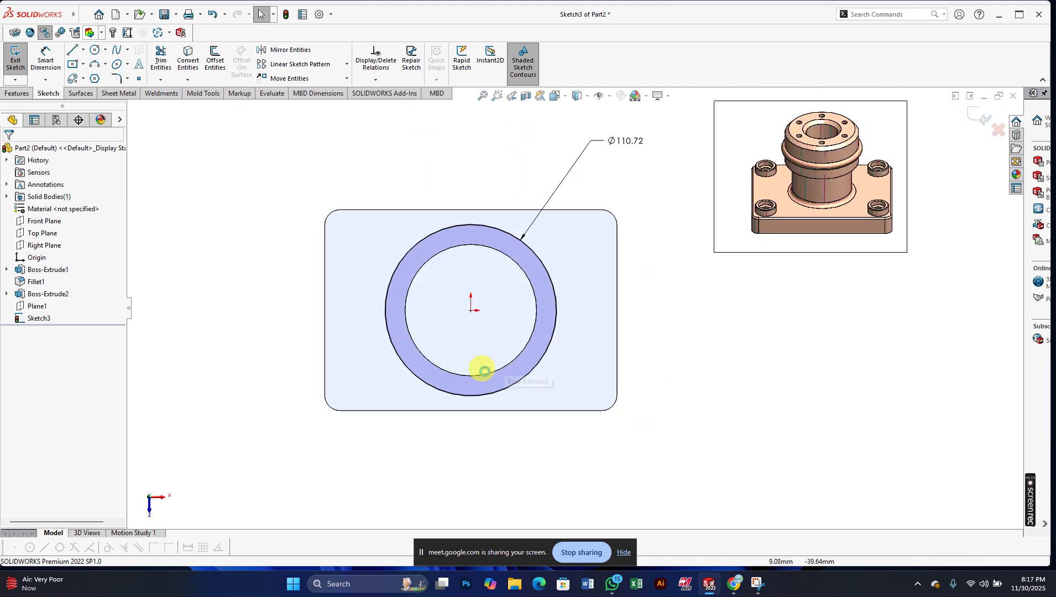
- Undo the 110 mm circle together with its dimension, and exit the empty sketch
key(ctrl+z)
key(ctrl+z)
click(670, 321)
key(Up)
key(Up)
key(Up)
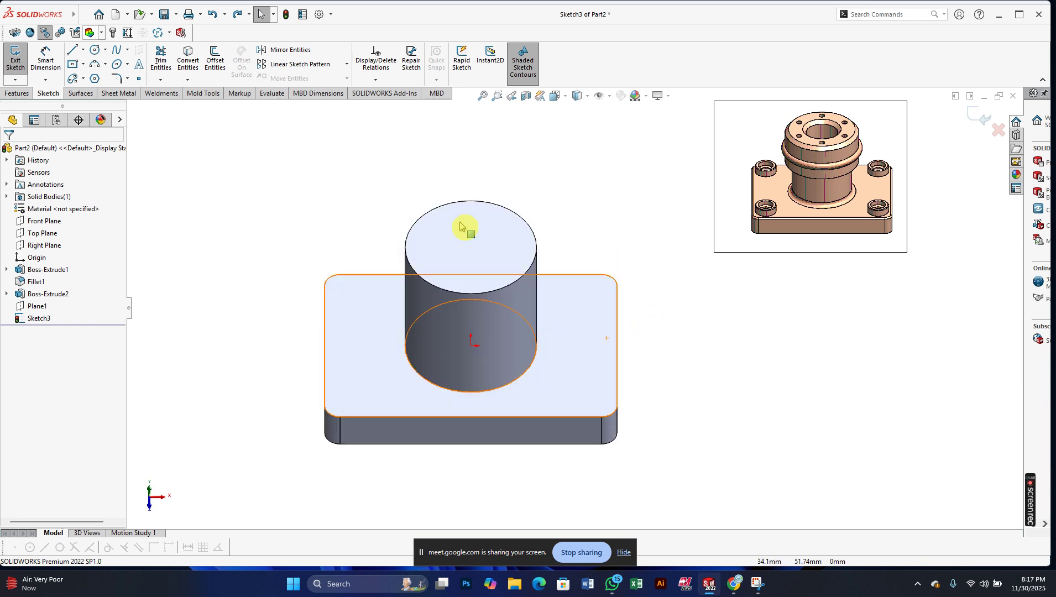
click(980, 122)
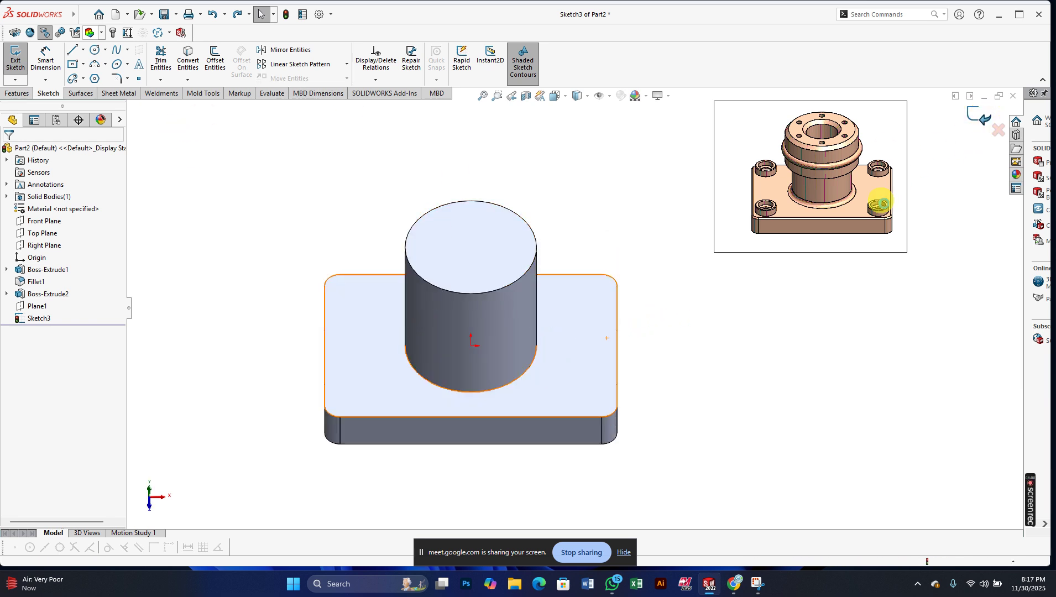
- Create a reference plane offset 50 mm from the cylinder's top face, with the offset flipped downward into the cylinder
click(446, 80)
click(452, 88)
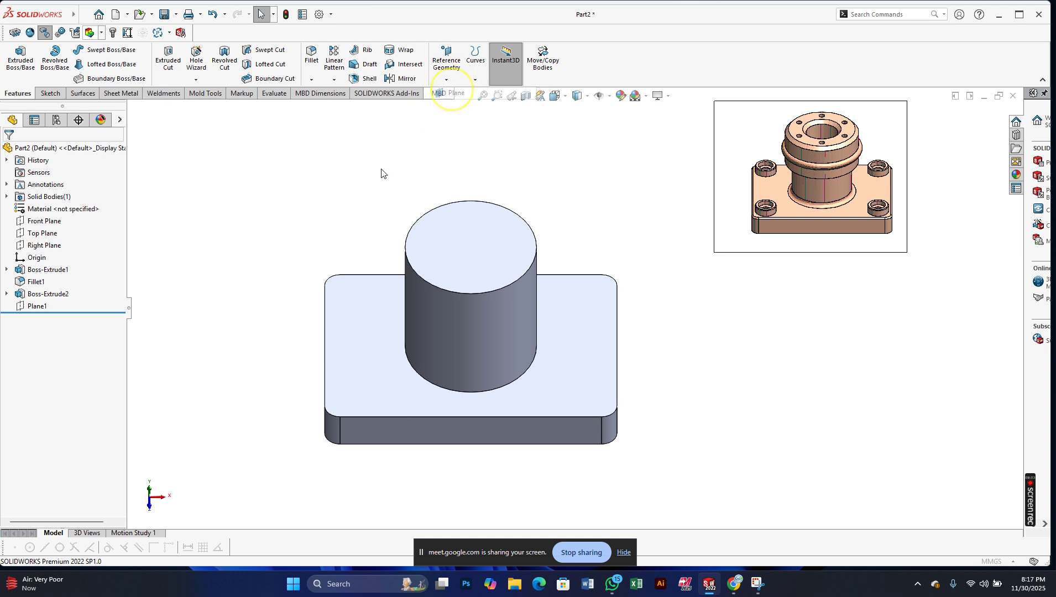
click(451, 239)
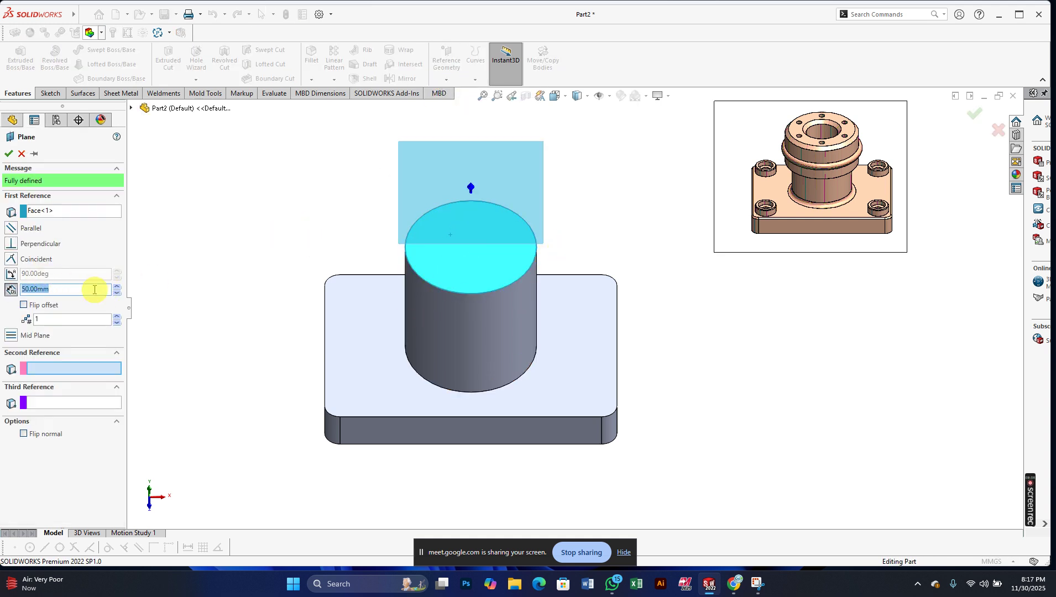
click(24, 305)
key(Up)
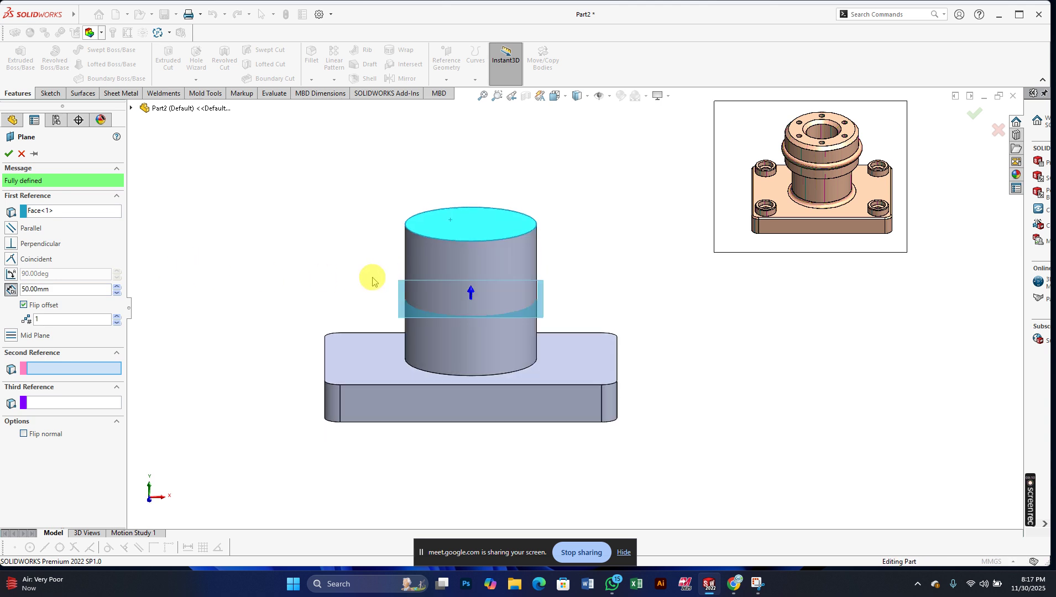
scroll(370, 326, down, 2)
key(Down)
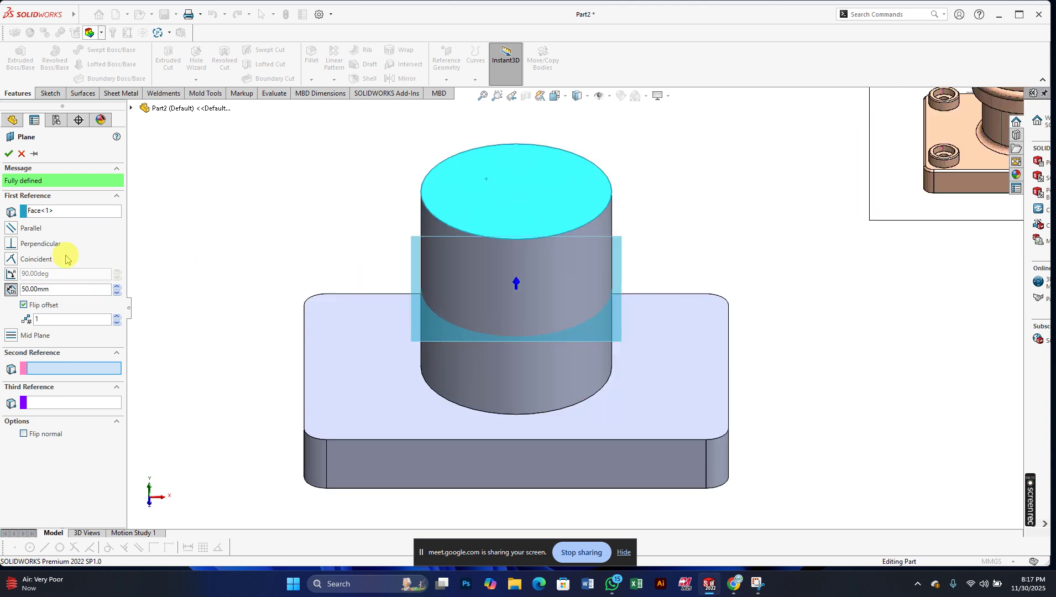
click(9, 156)
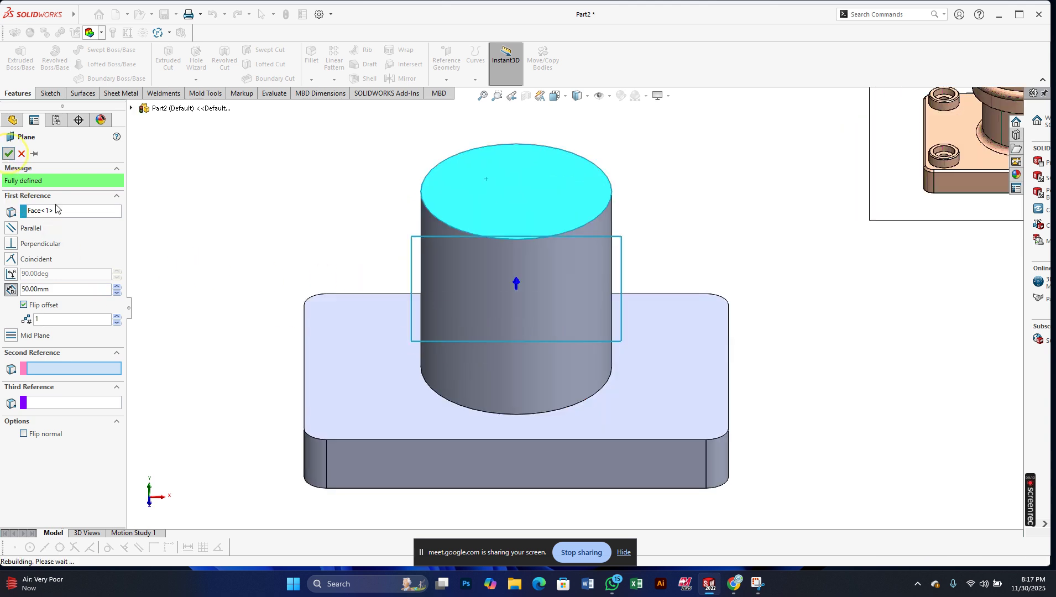
- Sketch a circle about 105 mm in diameter on the new plane, centred on the origin around the cylinder
click(414, 334)
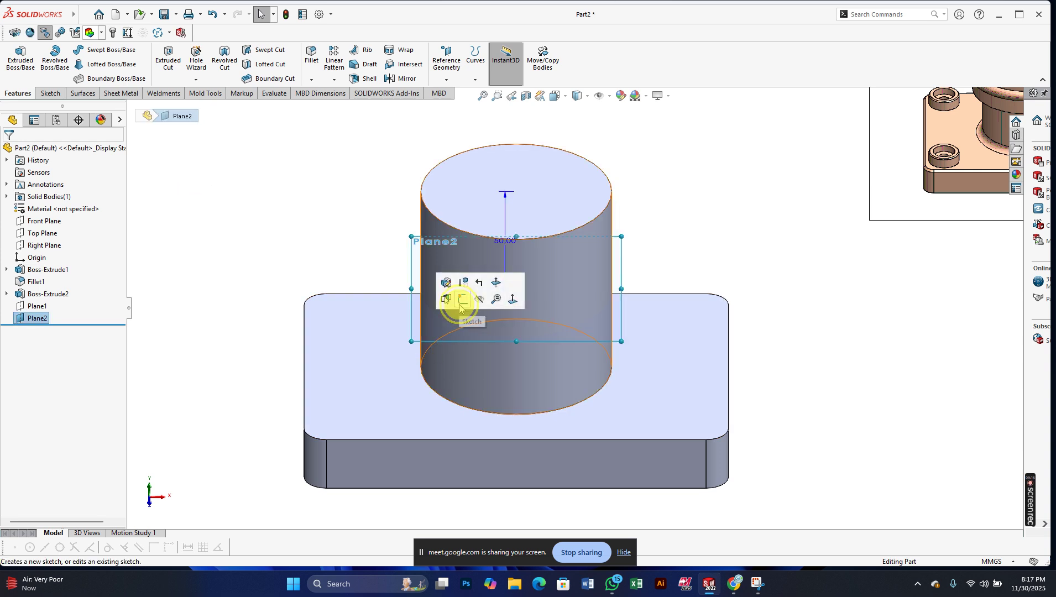
click(455, 301)
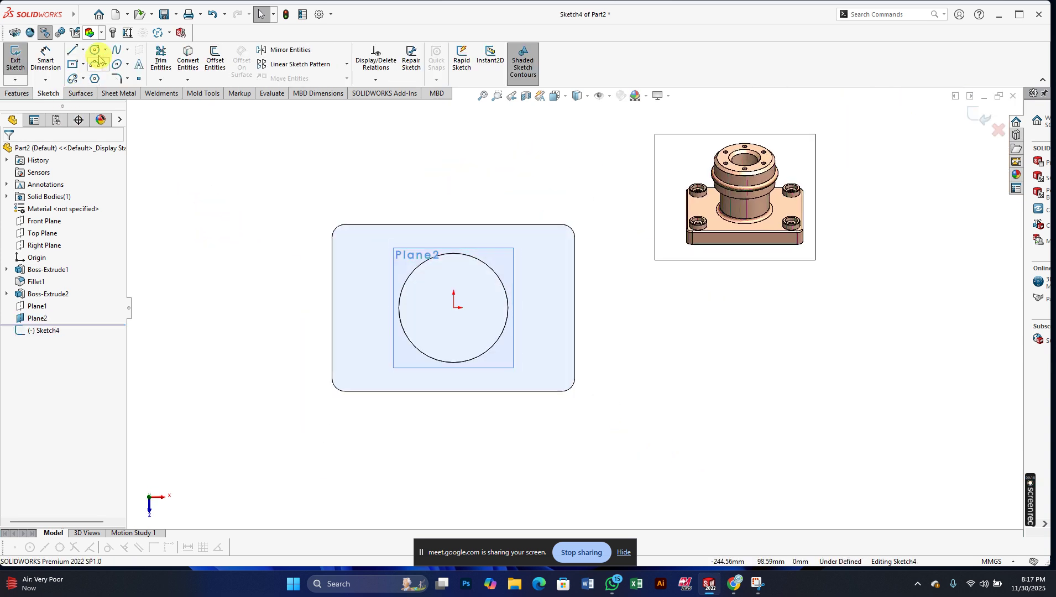
click(94, 51)
click(454, 307)
drag(450, 364, 449, 376)
right_click(447, 377)
click(483, 388)
scroll(456, 311, down, 1)
- Dimension the circle around the cylinder and set its diameter to 105 mm
right_drag(243, 297, 245, 266)
click(473, 230)
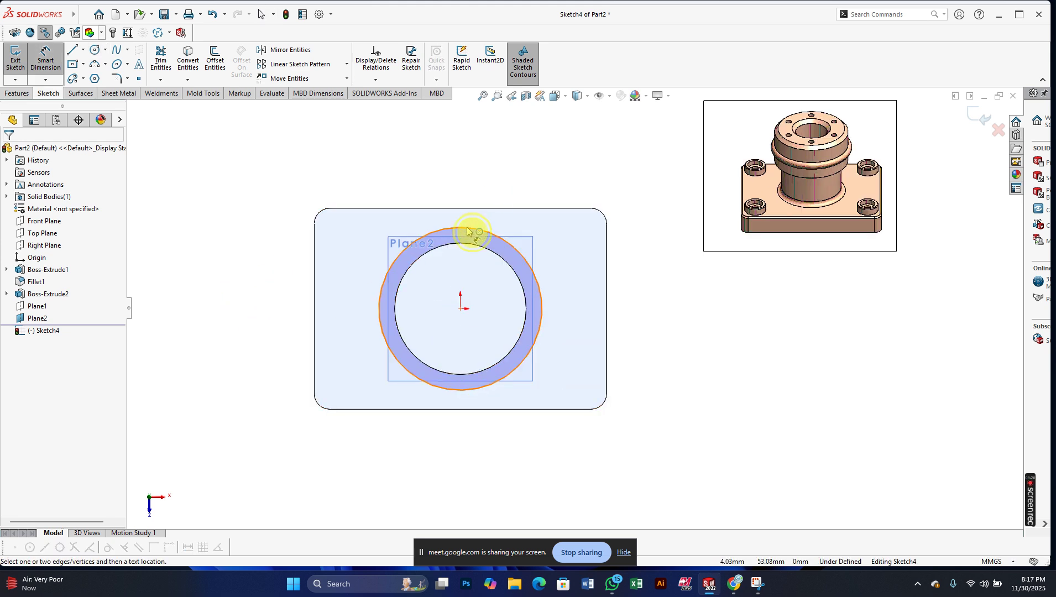
click(564, 166)
click(633, 217)
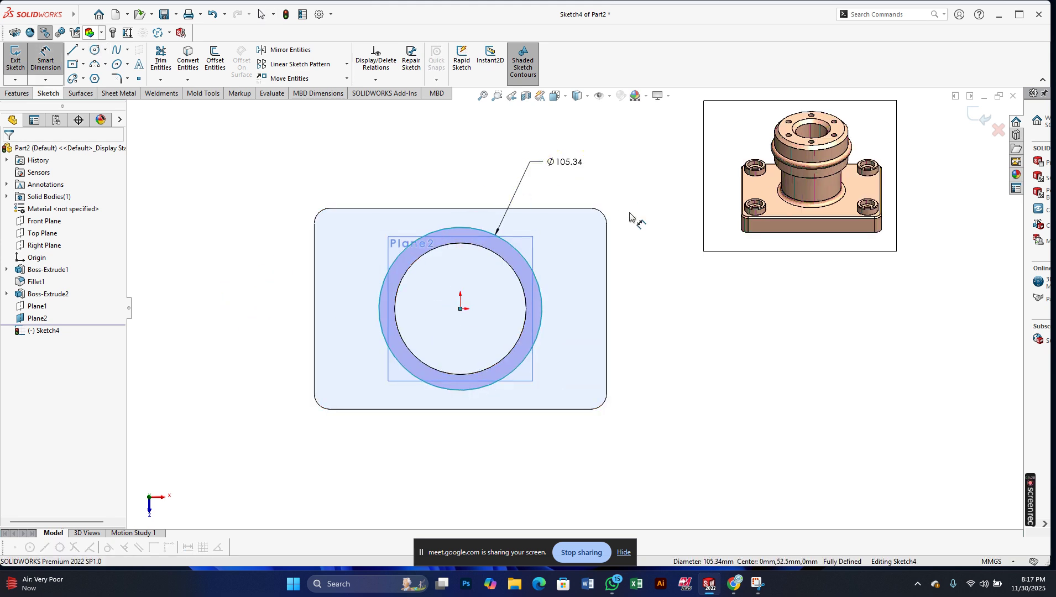
click(630, 216)
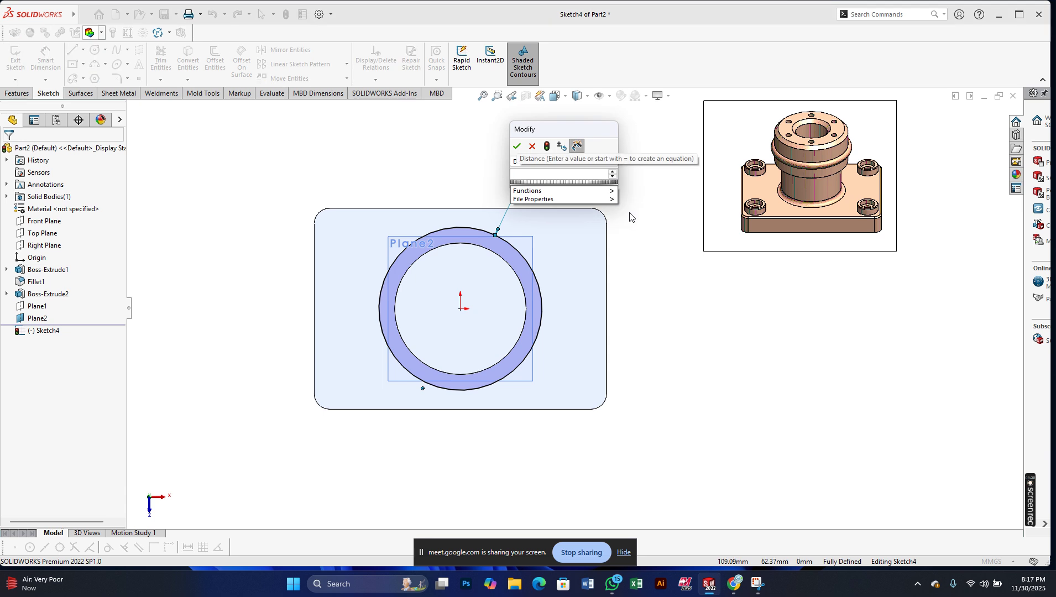
click(631, 217)
text(105)
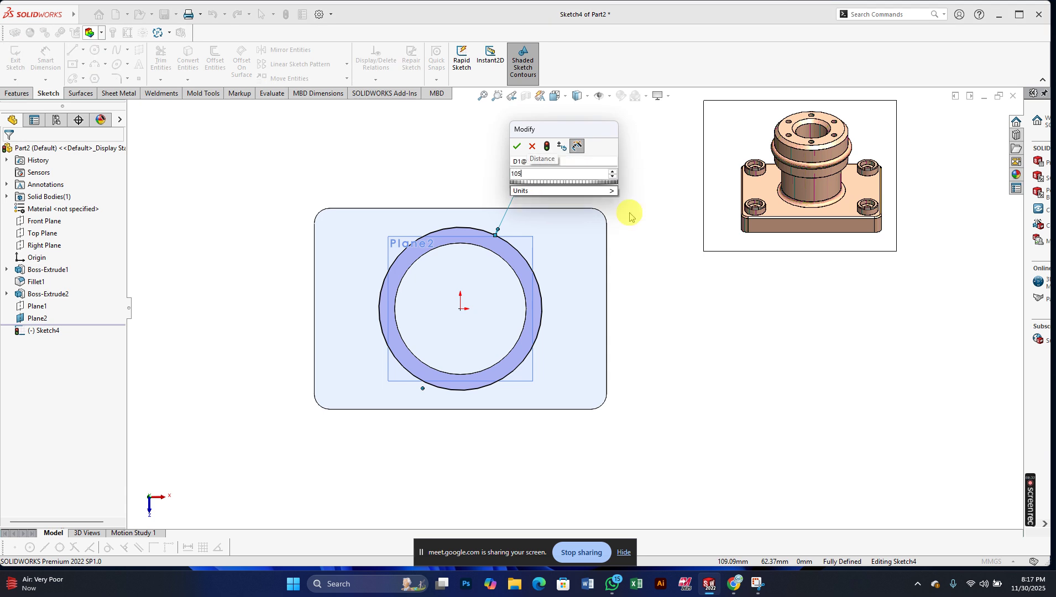
key(Return)
right_click(636, 219)
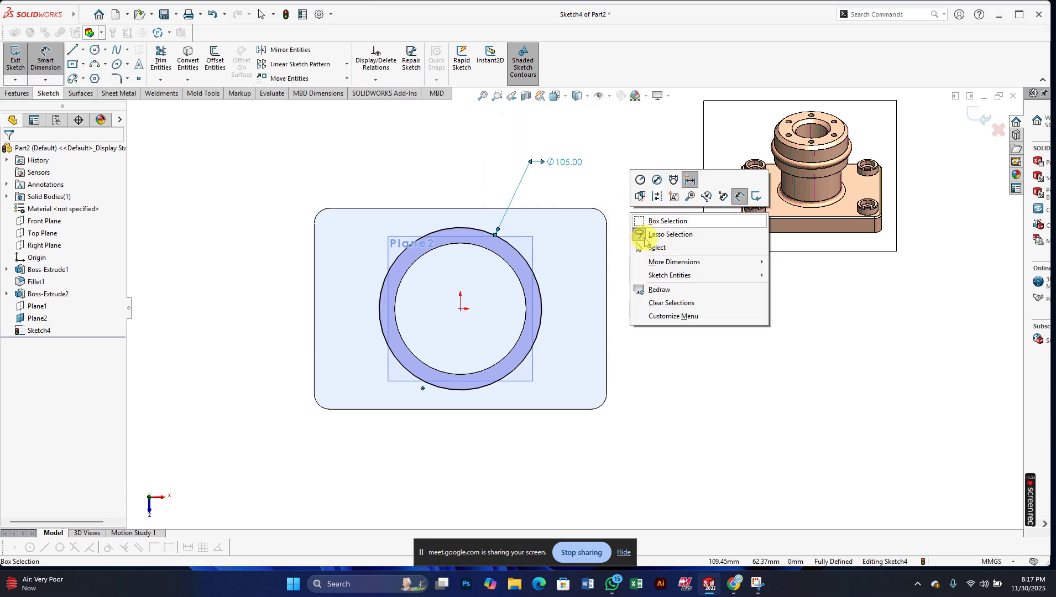
click(648, 247)
- Hide the new reference plane that carries the 105 mm circle
mouse_move(646, 271)
middle_down()
mouse_move(572, 330)
mouse_move(498, 365)
middle_up()
click(20, 319)
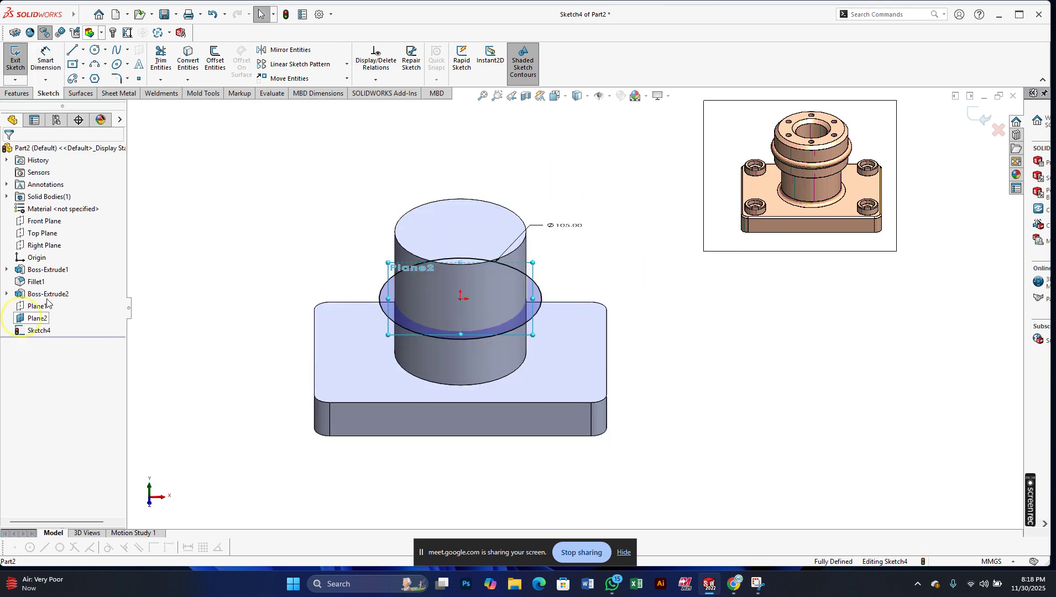
click(168, 280)
scroll(277, 306, down, 3)
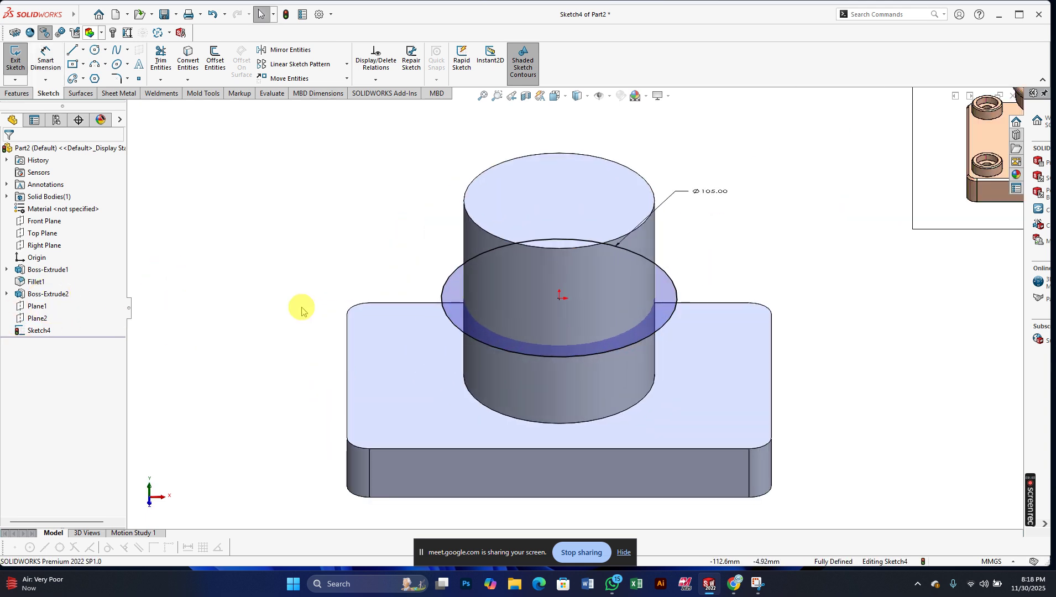
- Extrude the 105 mm circle with the Up To Surface end condition, ending at the cylinder's top face
click(8, 97)
click(20, 60)
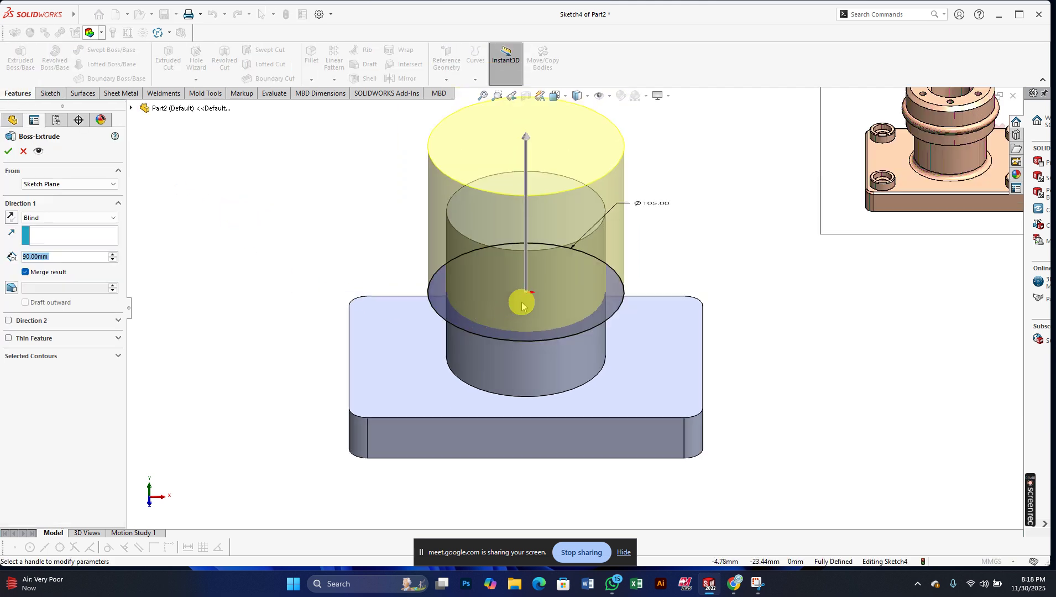
click(64, 220)
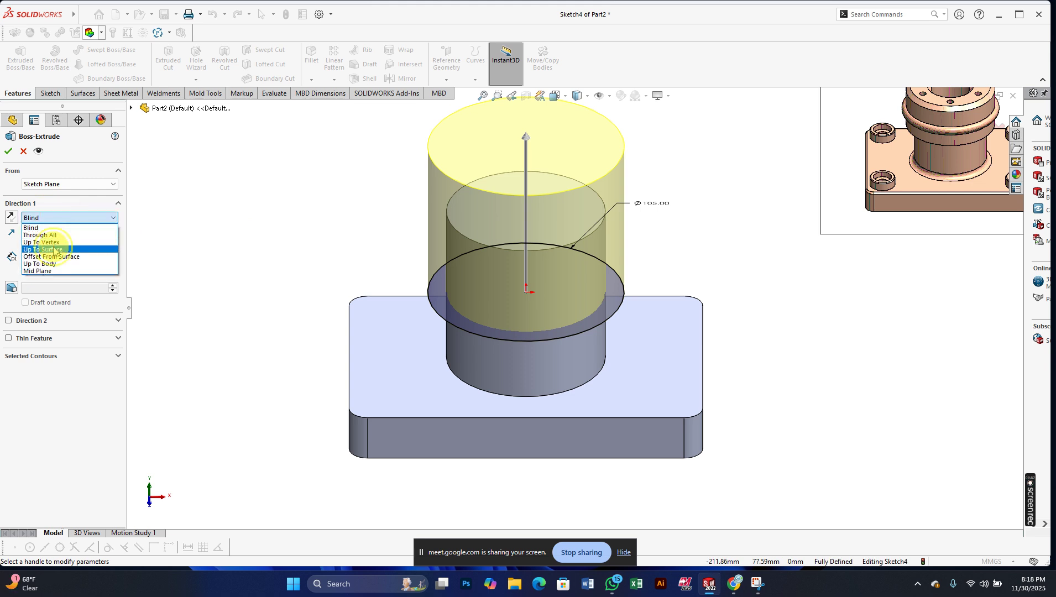
click(54, 249)
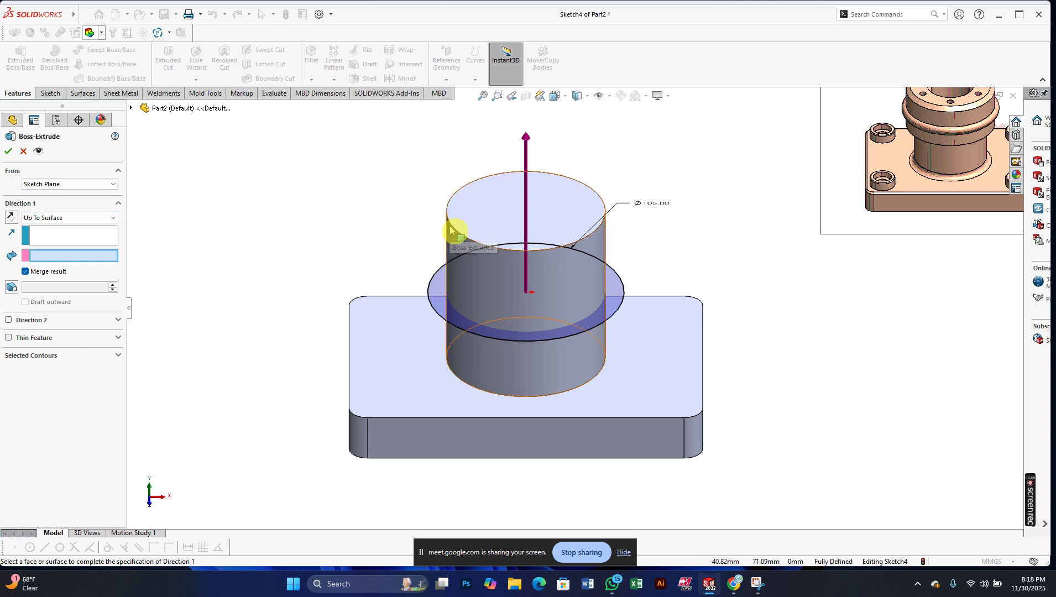
scroll(452, 228, down, 5)
click(484, 243)
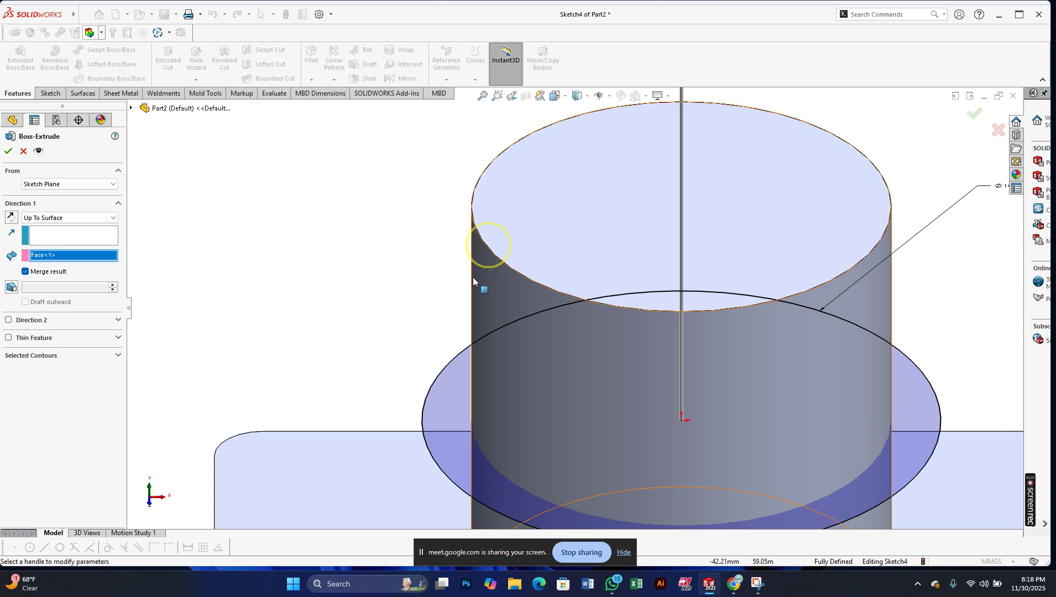
click(8, 152)
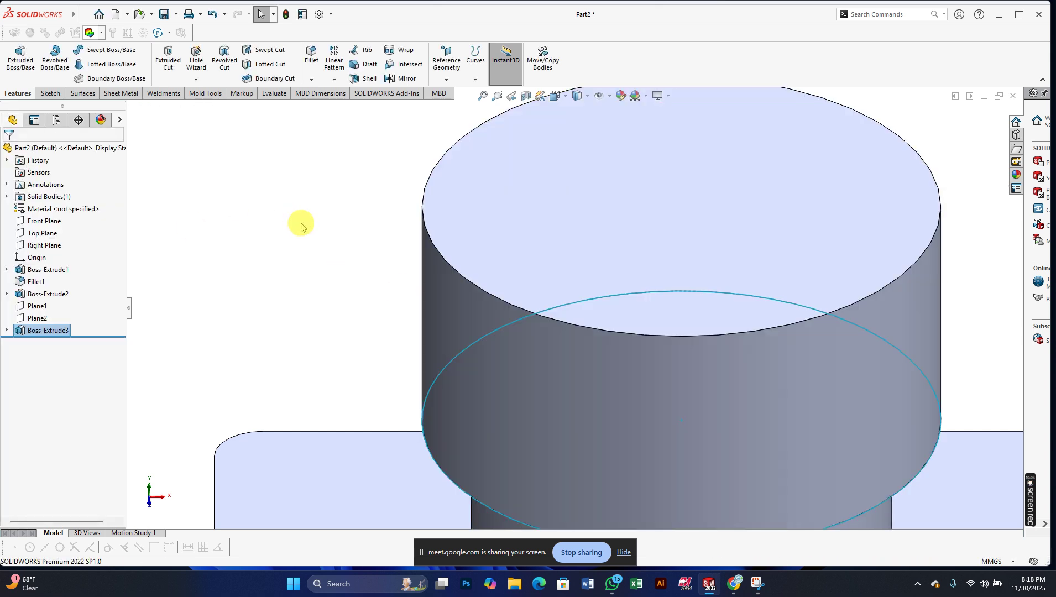
click(301, 224)
scroll(381, 269, up, 7)
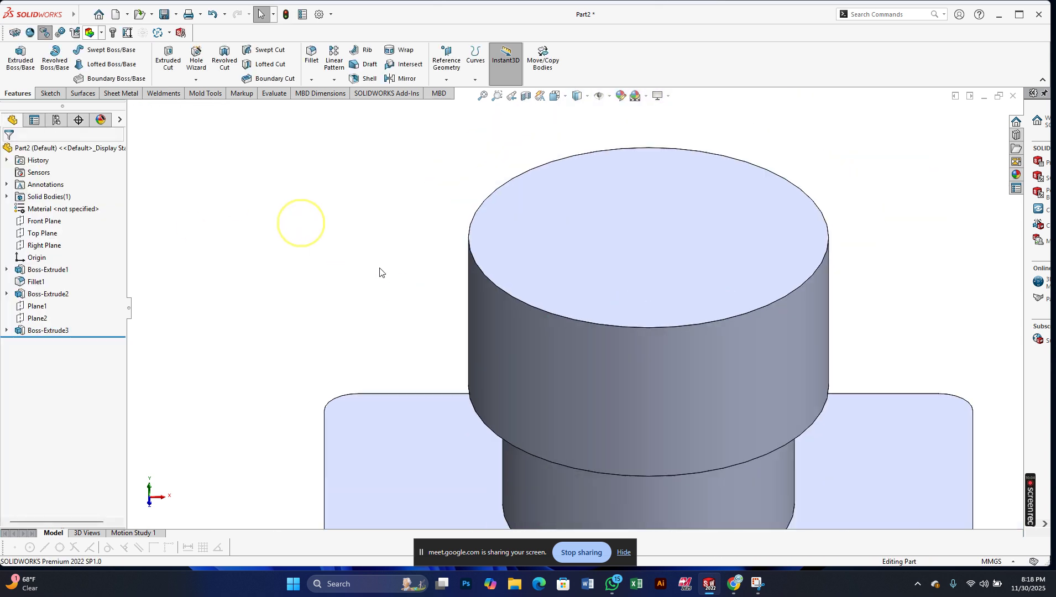
scroll(896, 224, down, 2)
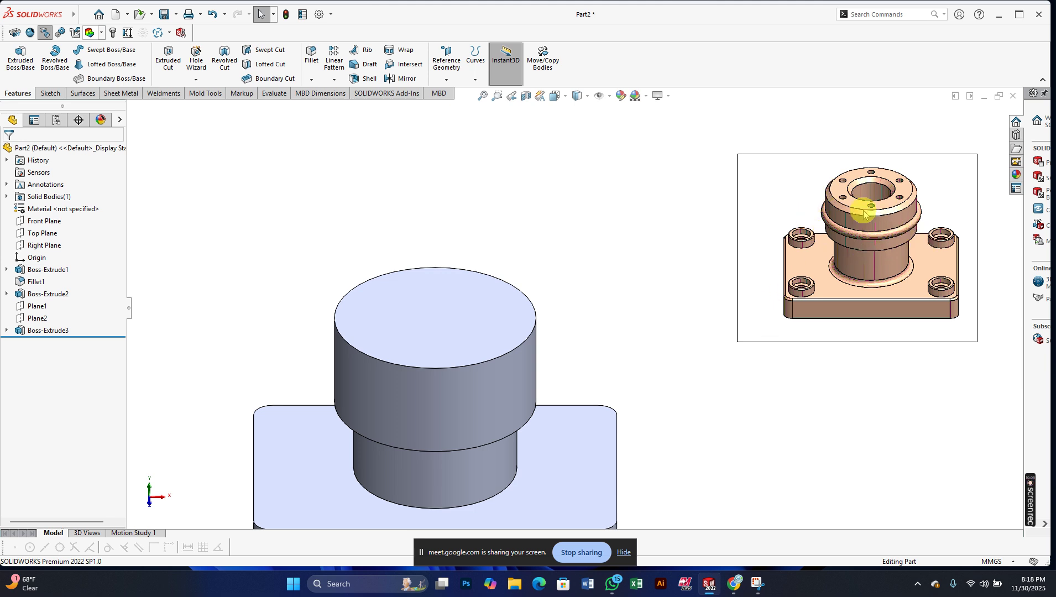
- Sketch a circle about 64 mm in diameter on the collar's top face, centred on the origin
click(470, 296)
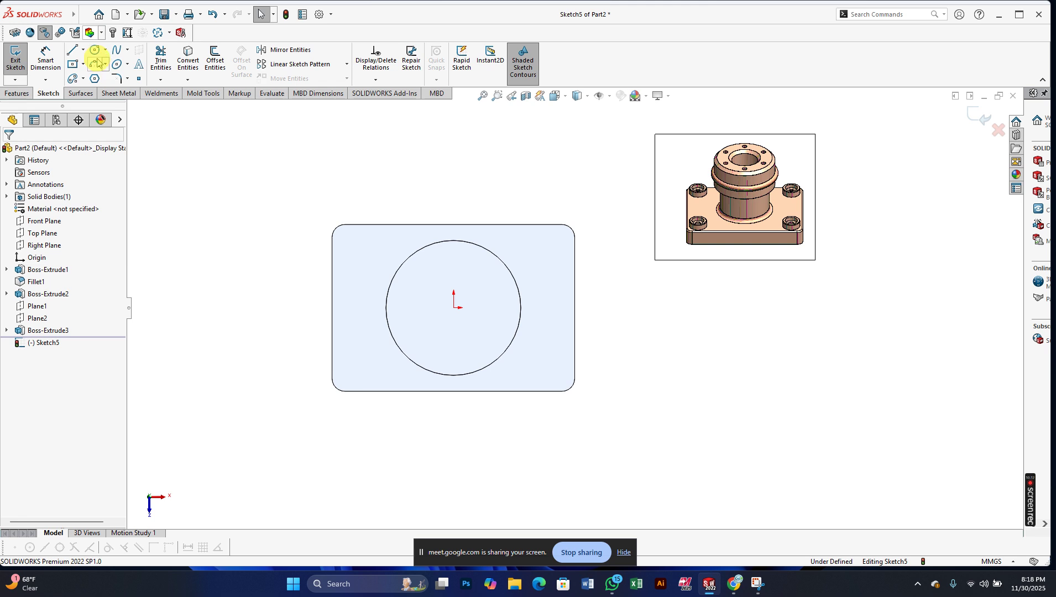
click(95, 52)
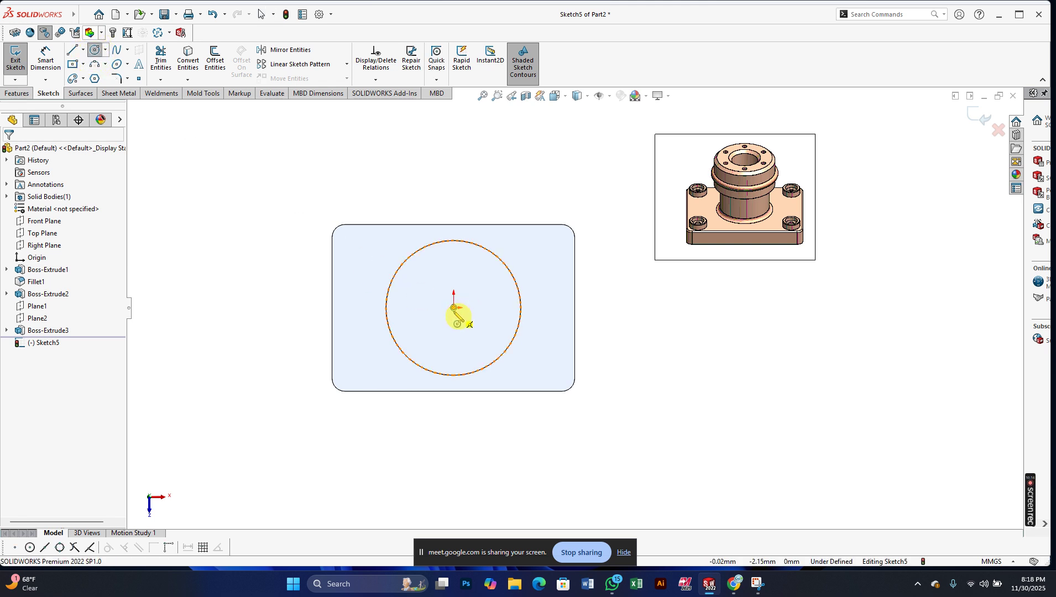
click(453, 348)
right_click(453, 348)
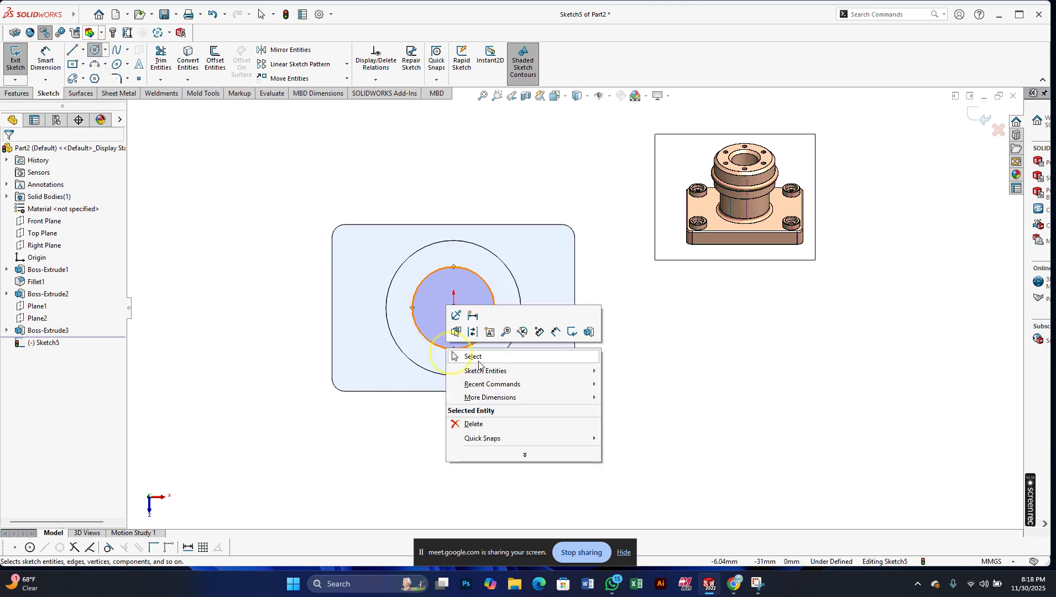
click(467, 355)
key(Escape)
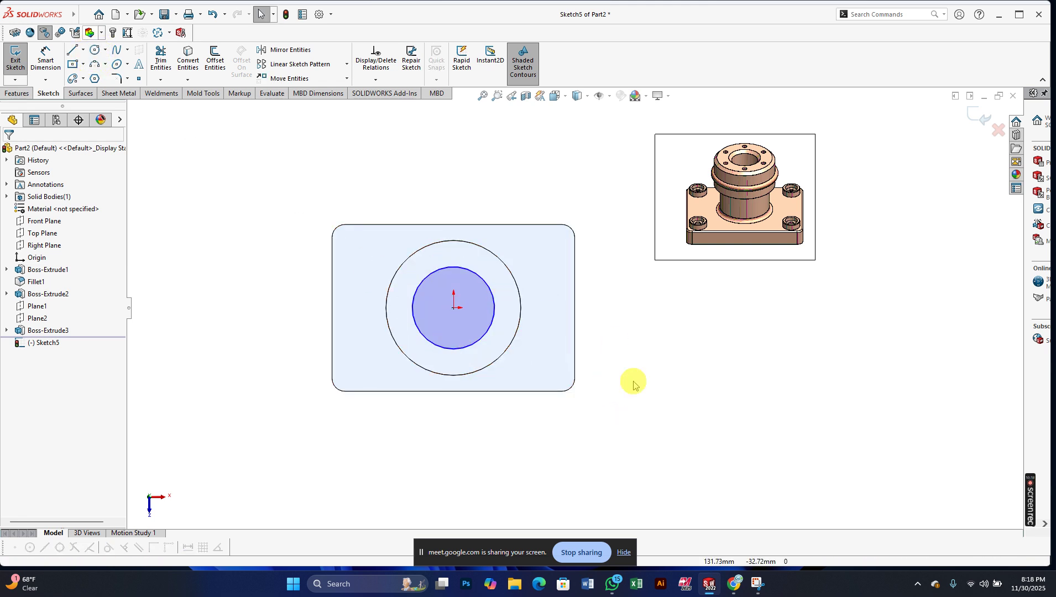
- Dimension the circle on the collar's top face and set its diameter to 64 mm
right_drag(645, 369, 637, 321)
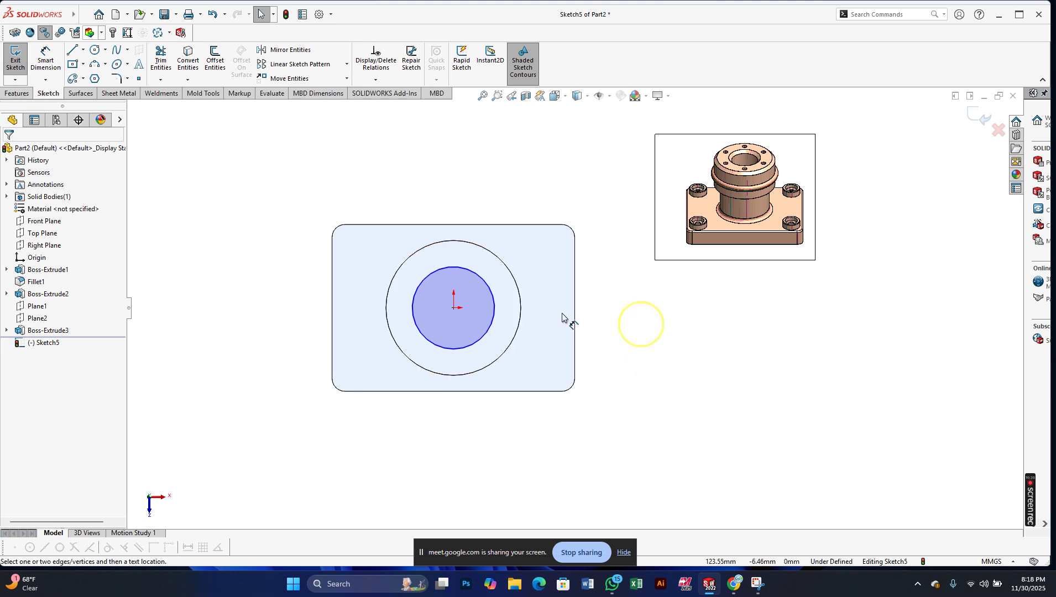
click(489, 294)
click(536, 176)
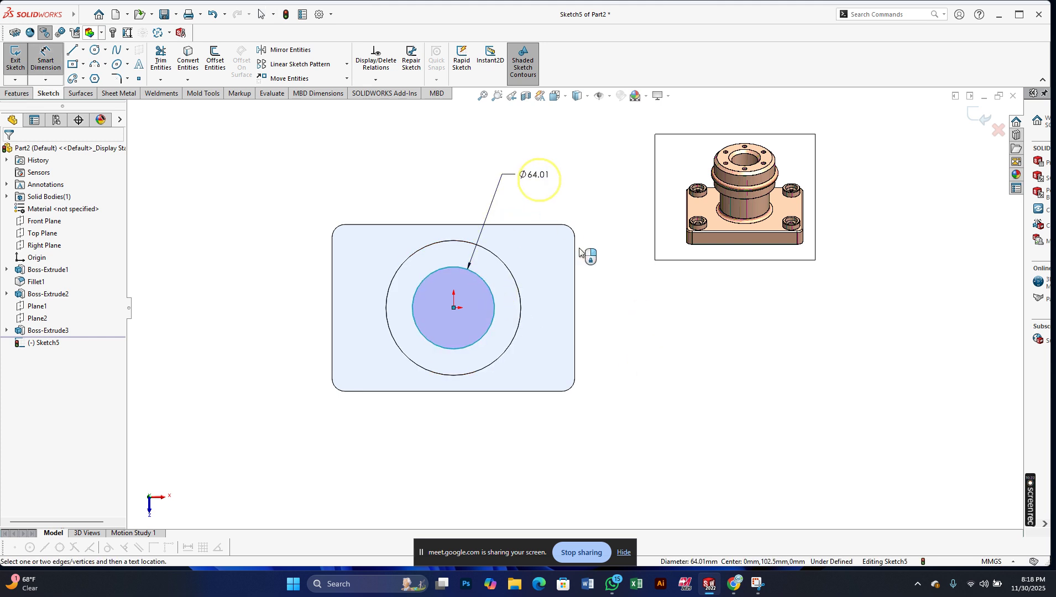
text(45)
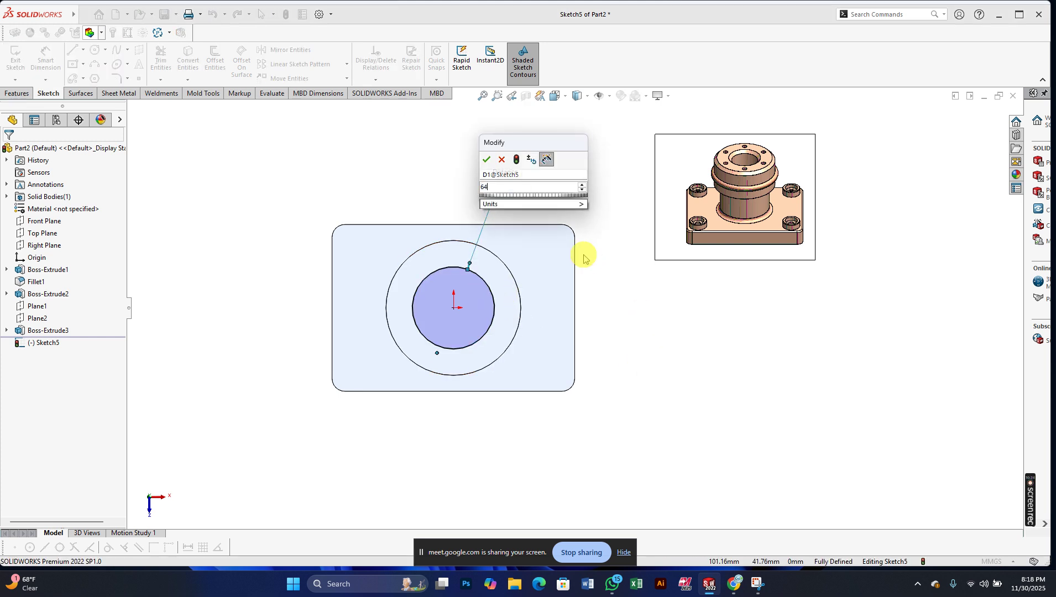
key(Return)
- Cut the 64 mm circle through the whole part with an Extruded Cut using the Through All end condition
click(17, 93)
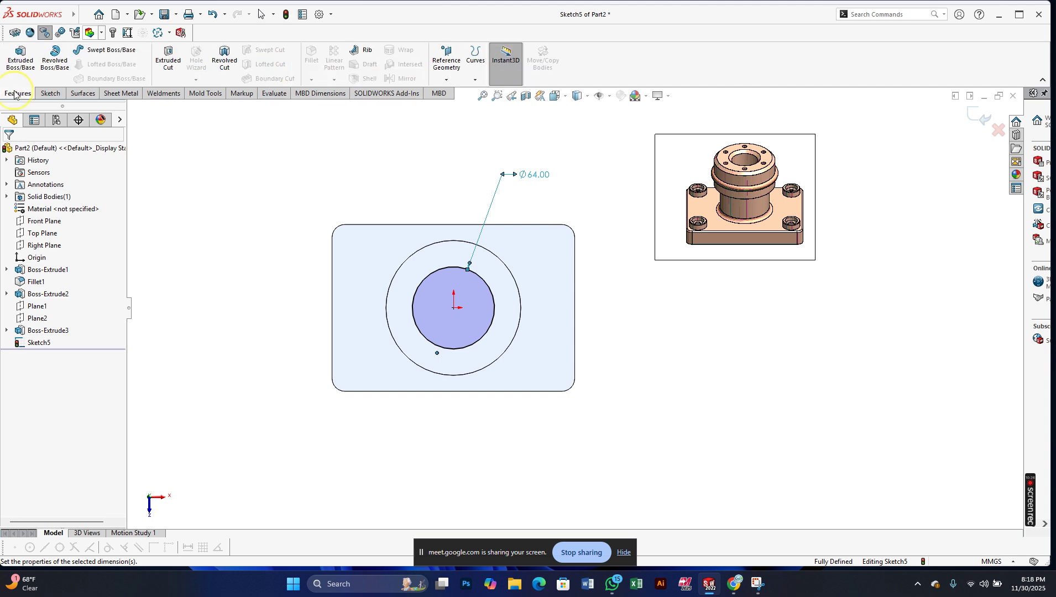
click(168, 64)
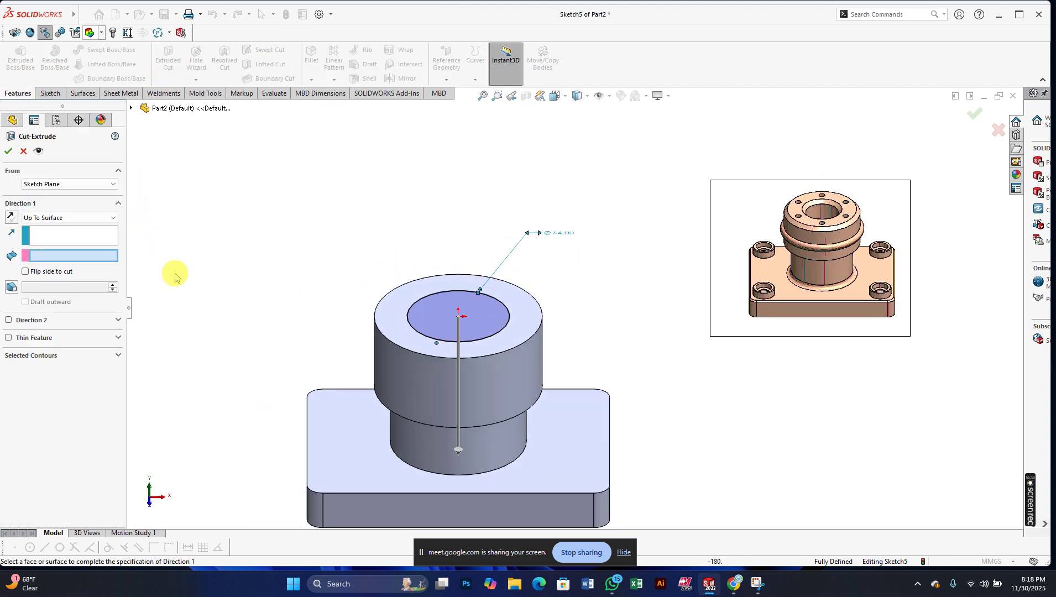
click(34, 219)
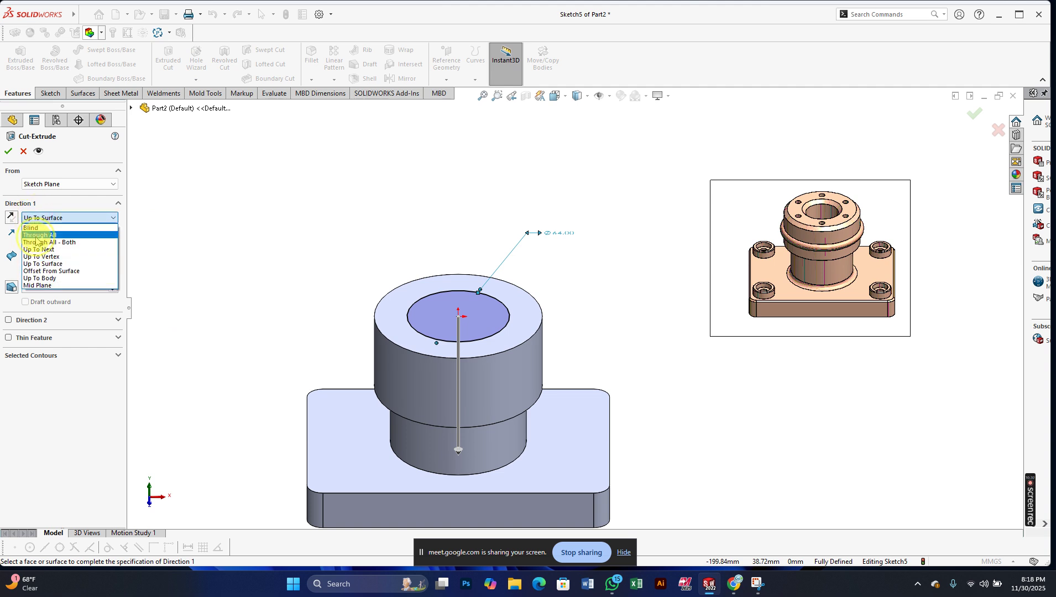
click(34, 234)
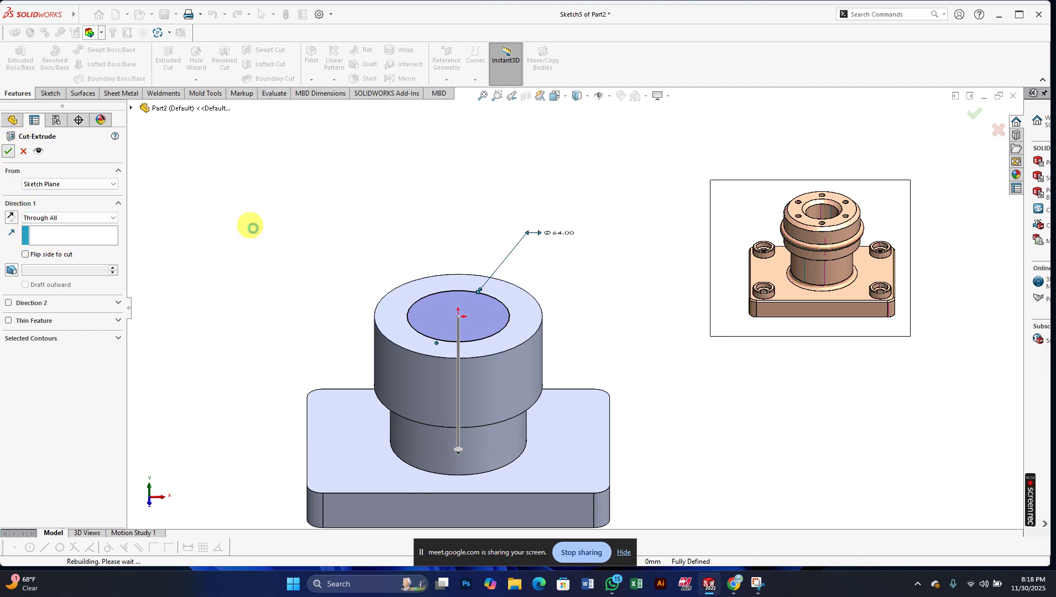
key(Return)
click(255, 239)
- Examine the rounded ring around the upper collar in the reference picture and compare it with the model
scroll(395, 323, up, 3)
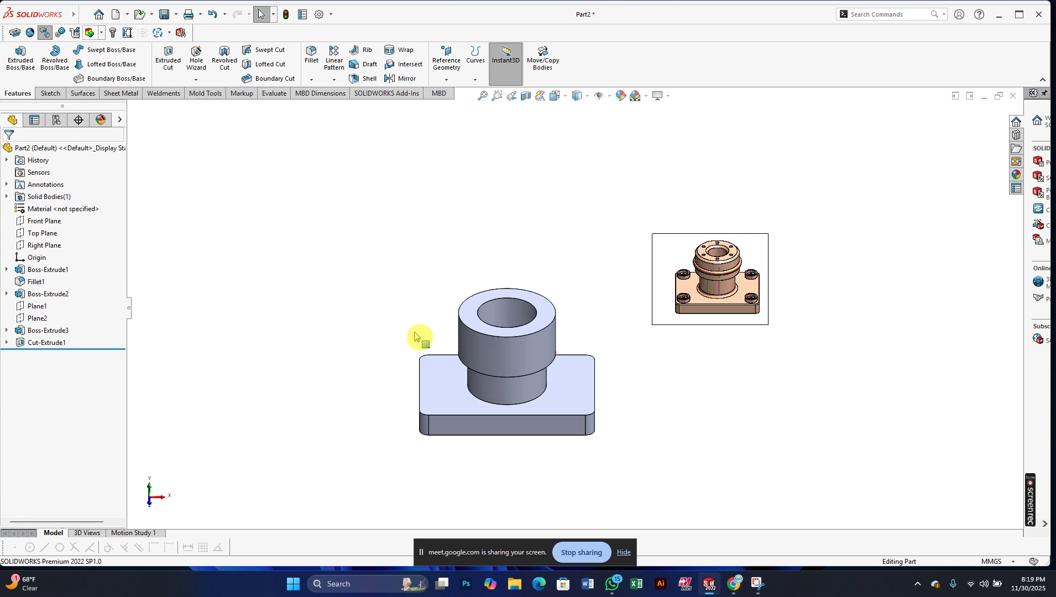
scroll(562, 291, down, 2)
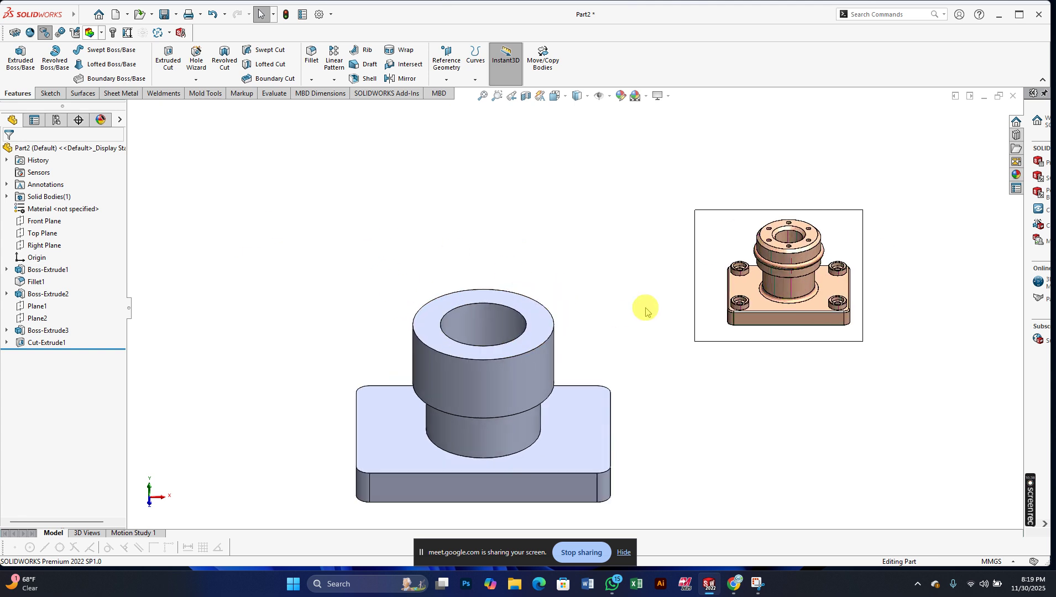
scroll(768, 270, down, 3)
scroll(790, 262, down, 3)
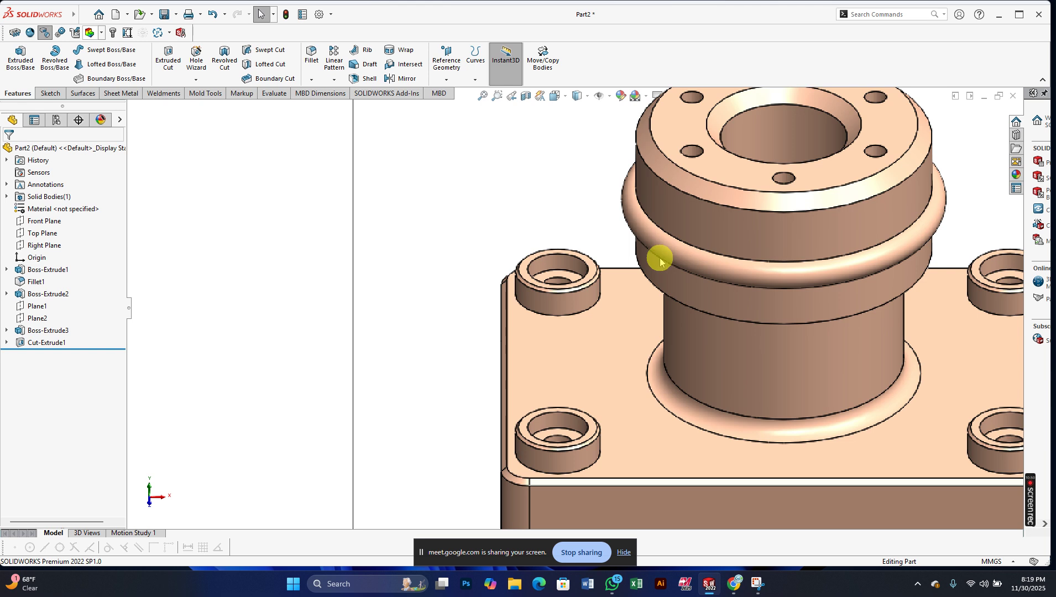
scroll(680, 252, down, 2)
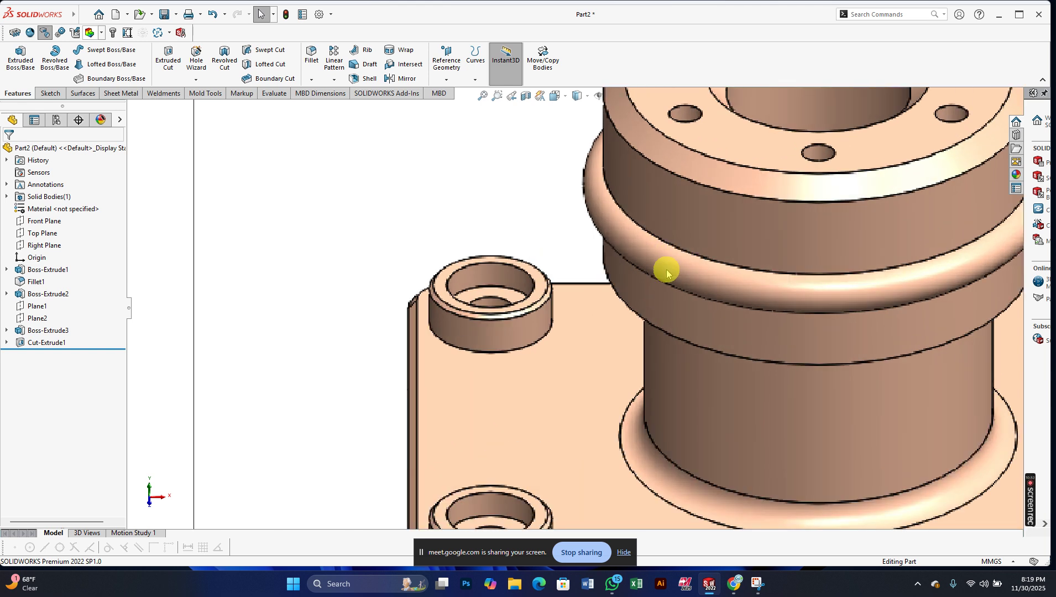
scroll(666, 271, up, 1)
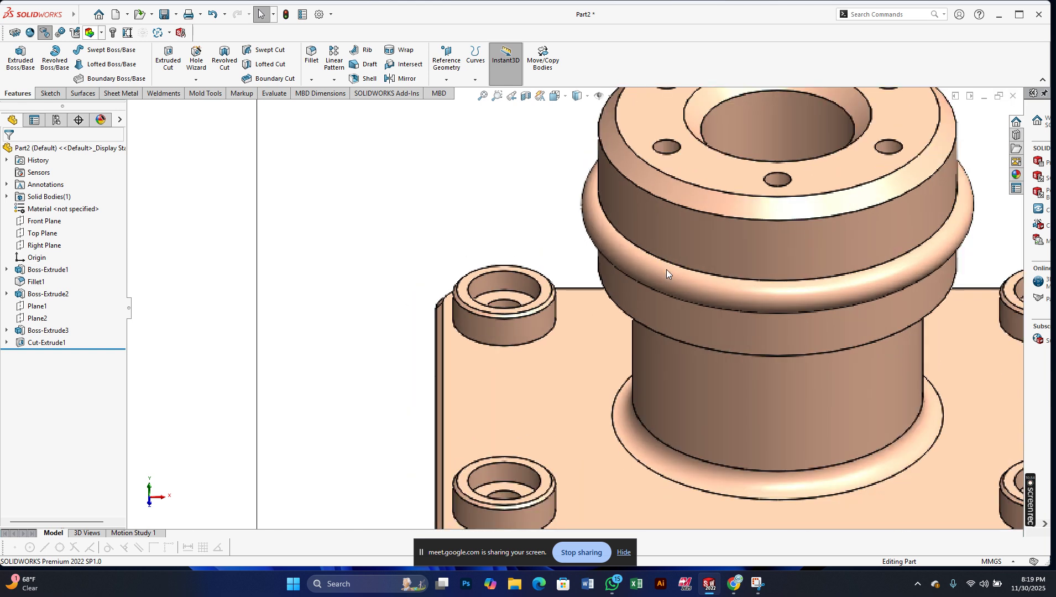
scroll(667, 268, down, 2)
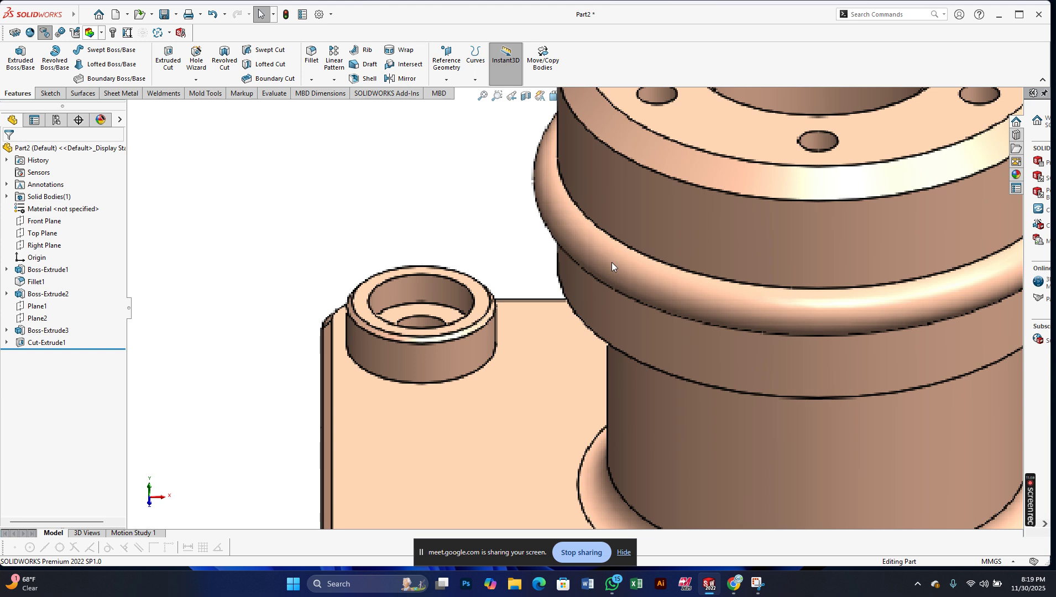
scroll(612, 263, up, 5)
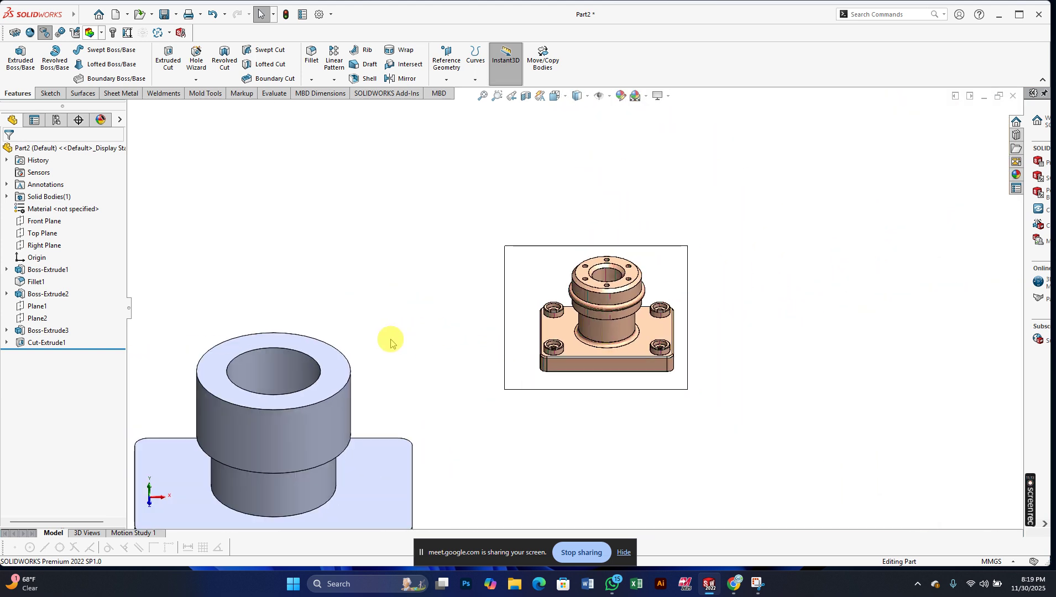
scroll(270, 401, up, 1)
scroll(278, 402, down, 2)
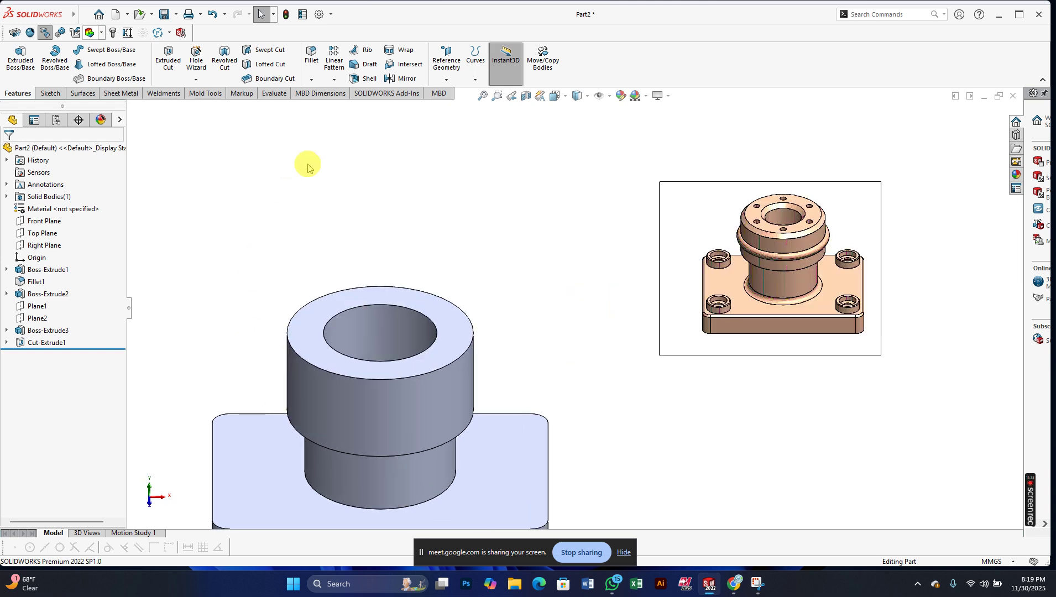
- Create a reference plane offset 30 mm from the collar's top face, flipped downward into the collar
click(446, 80)
click(452, 88)
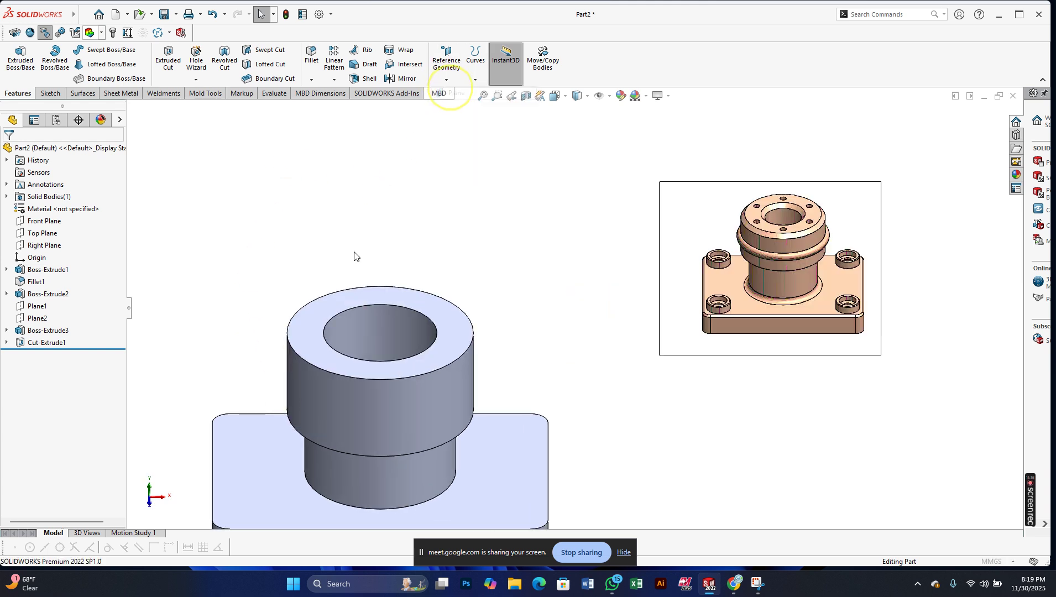
click(297, 334)
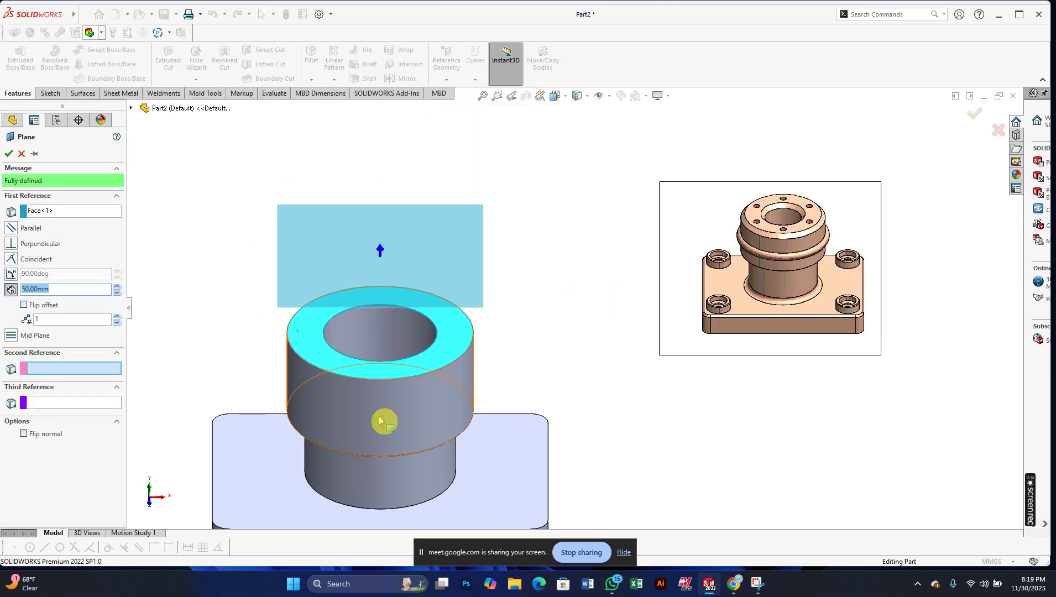
click(24, 306)
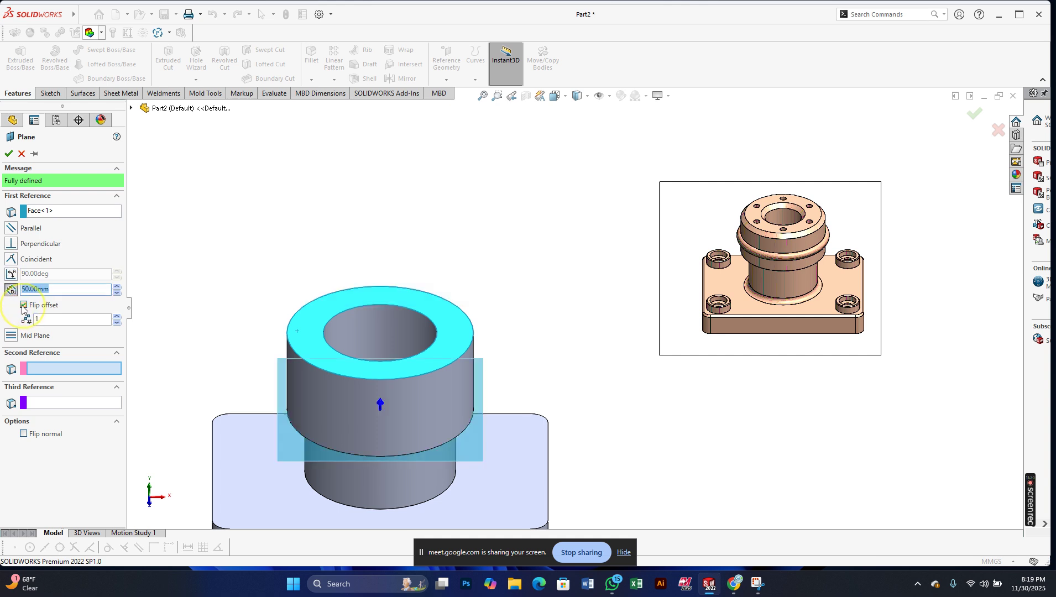
click(116, 287)
click(117, 294)
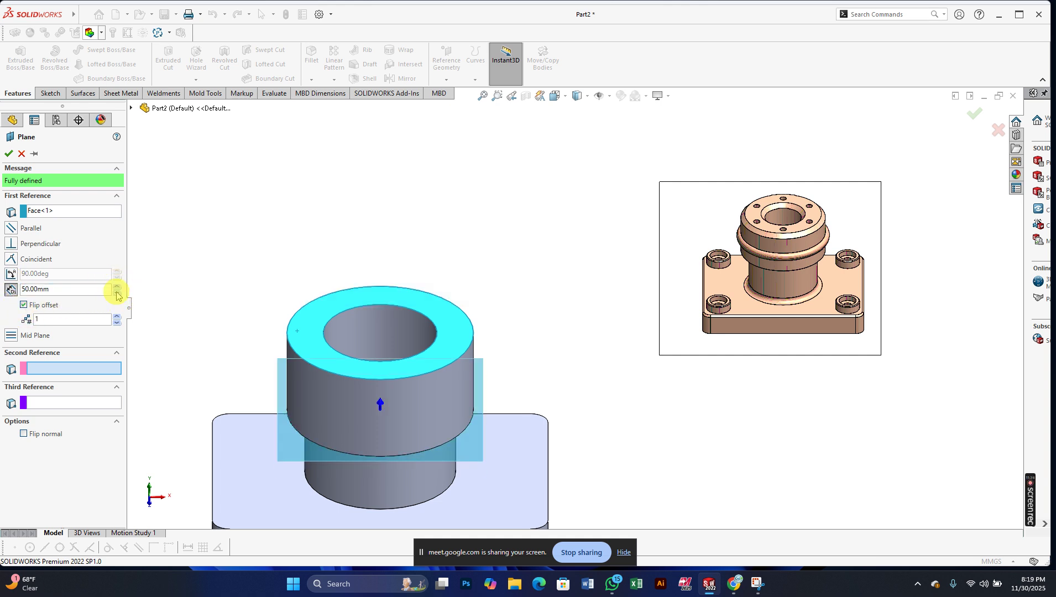
click(116, 294)
click(116, 294)
click(116, 293)
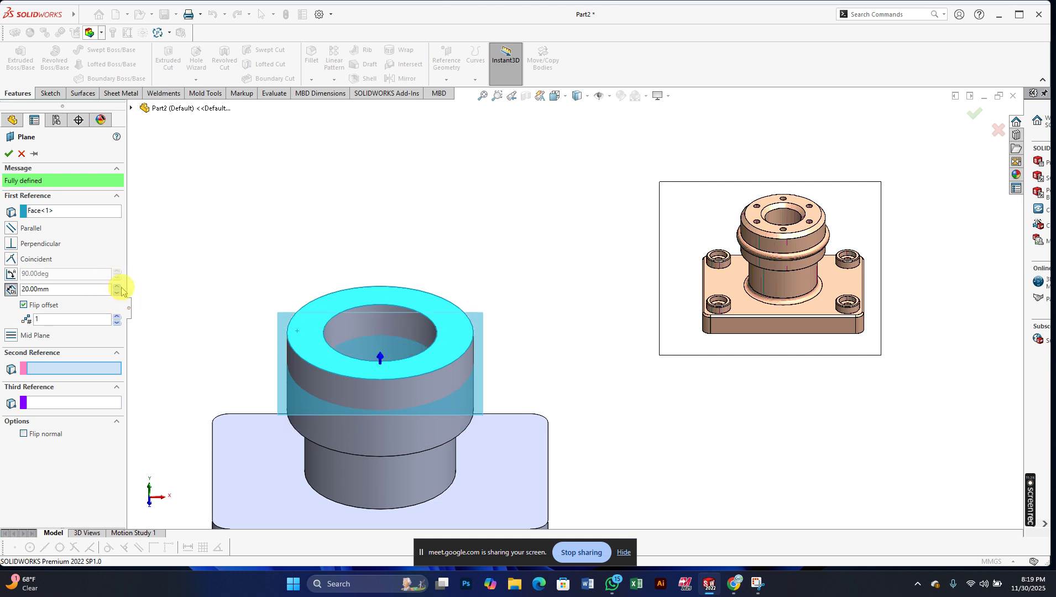
click(119, 287)
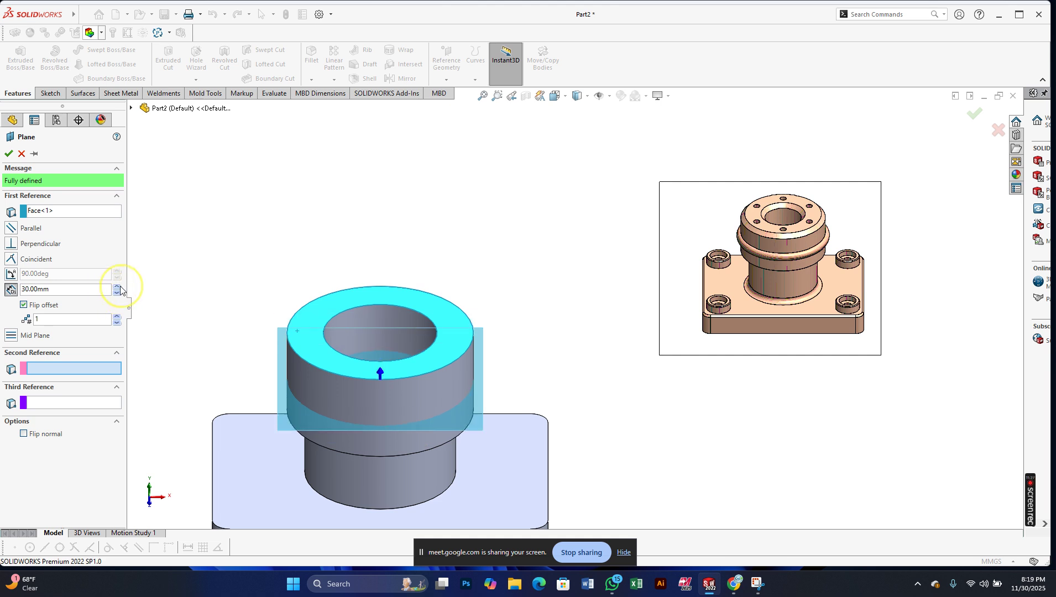
click(8, 155)
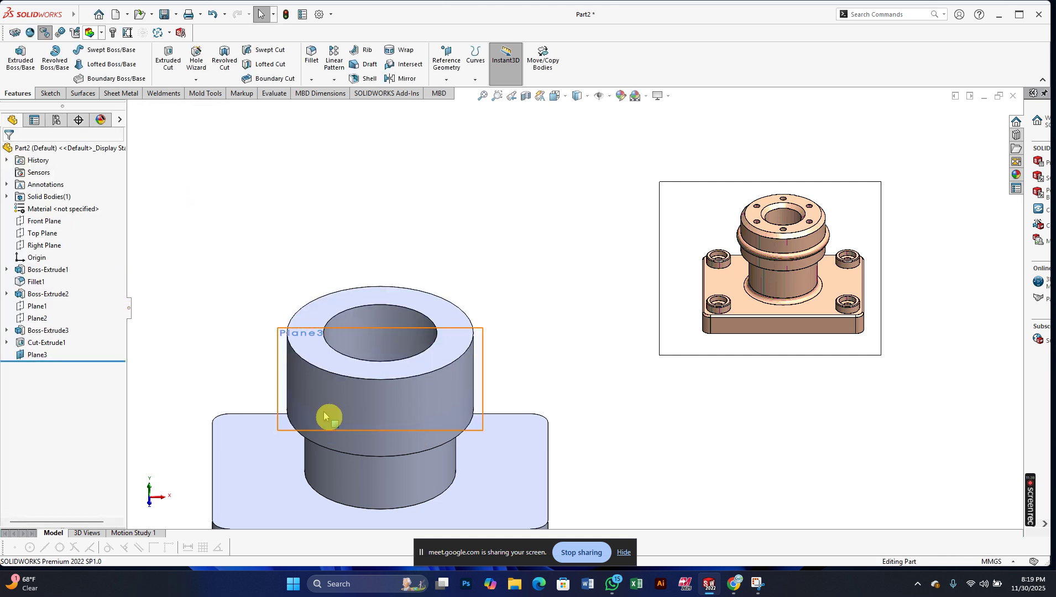
- Open a sketch on the base plate's top face and draw an origin-centred circle matching the collar's outer edge
scroll(326, 418, down, 5)
click(278, 422)
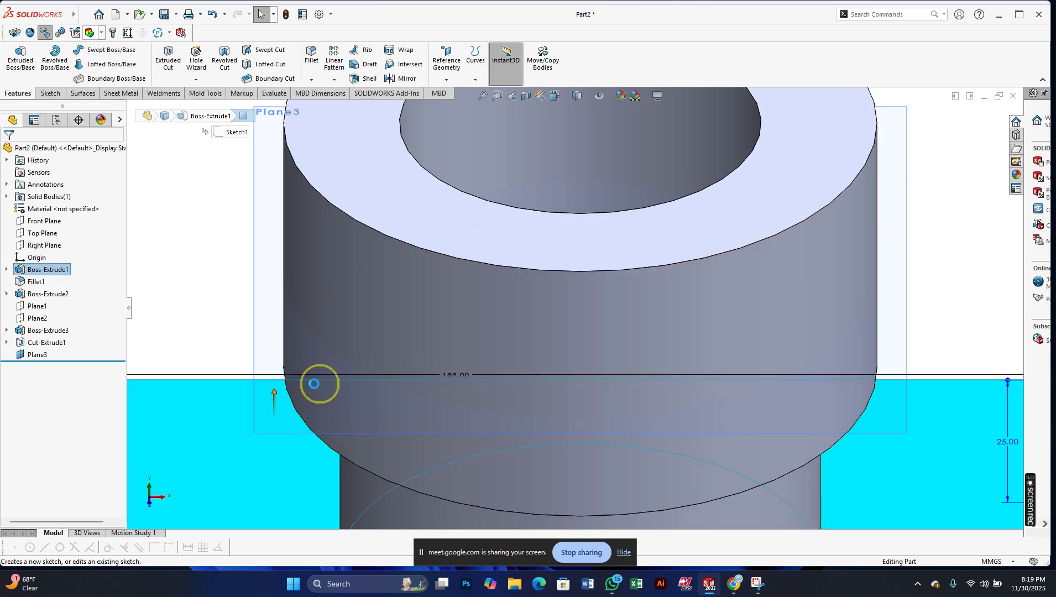
click(321, 383)
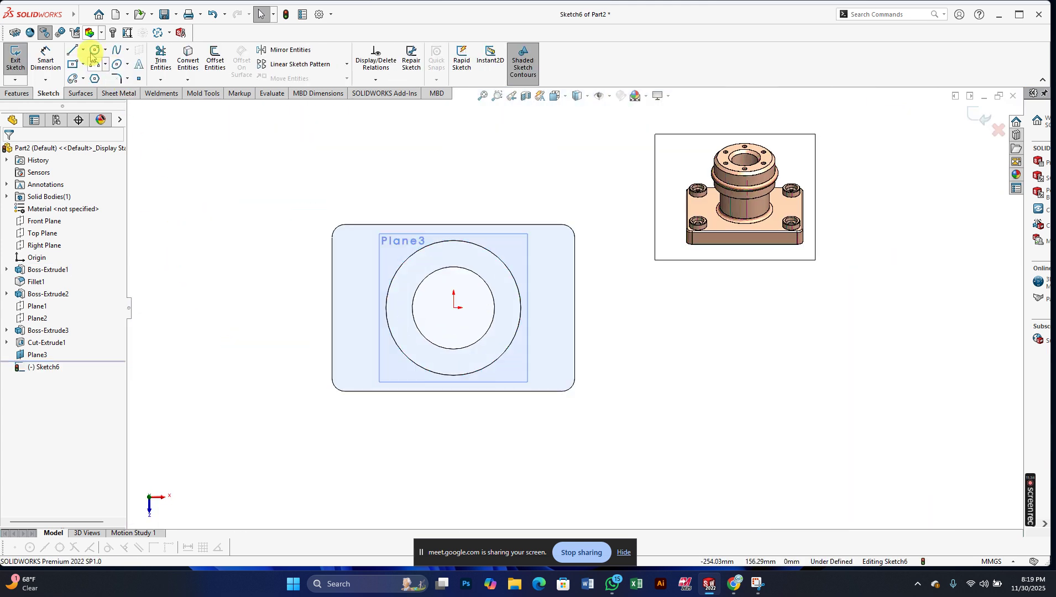
click(101, 58)
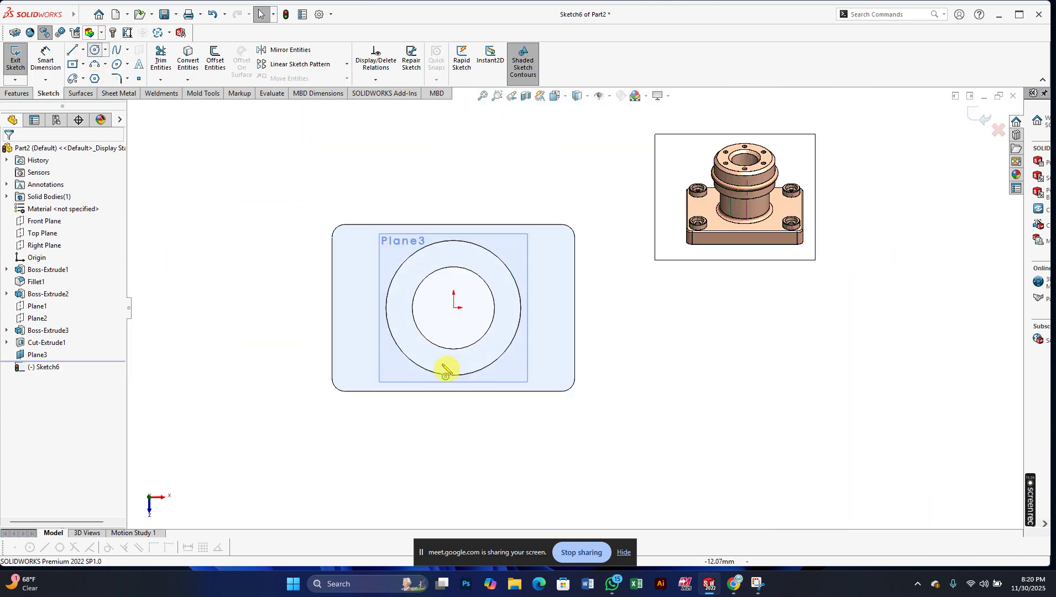
click(454, 308)
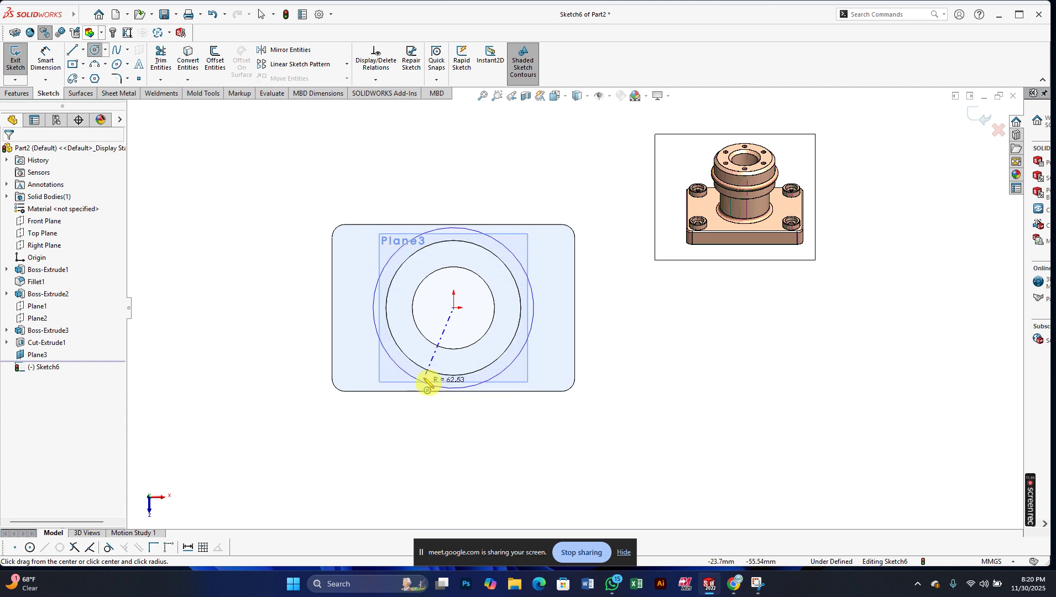
click(430, 376)
right_click(434, 377)
click(449, 373)
key(Escape)
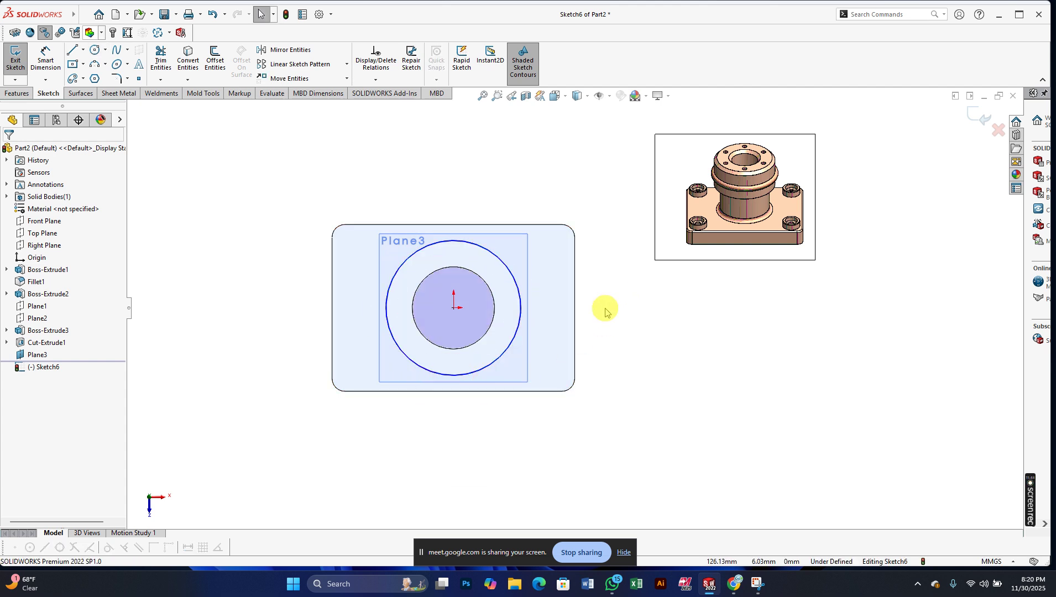
- Check from a tilted view which face the new circle lies on
key(Up)
key(Up)
scroll(455, 285, up, 3)
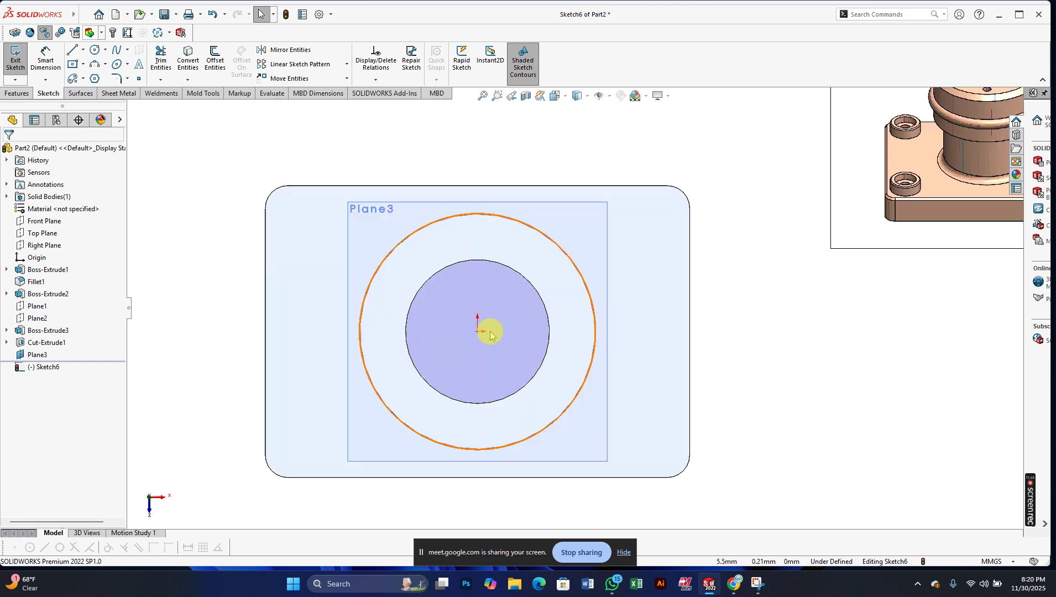
scroll(471, 369, up, 4)
key(Up)
key(Up)
scroll(496, 380, down, 3)
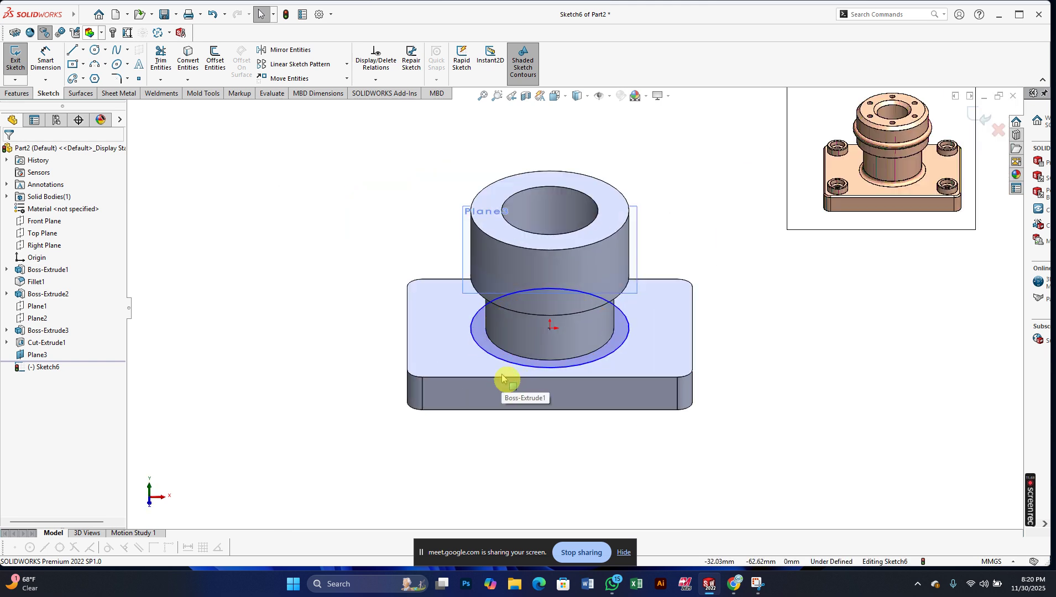
scroll(484, 355, down, 1)
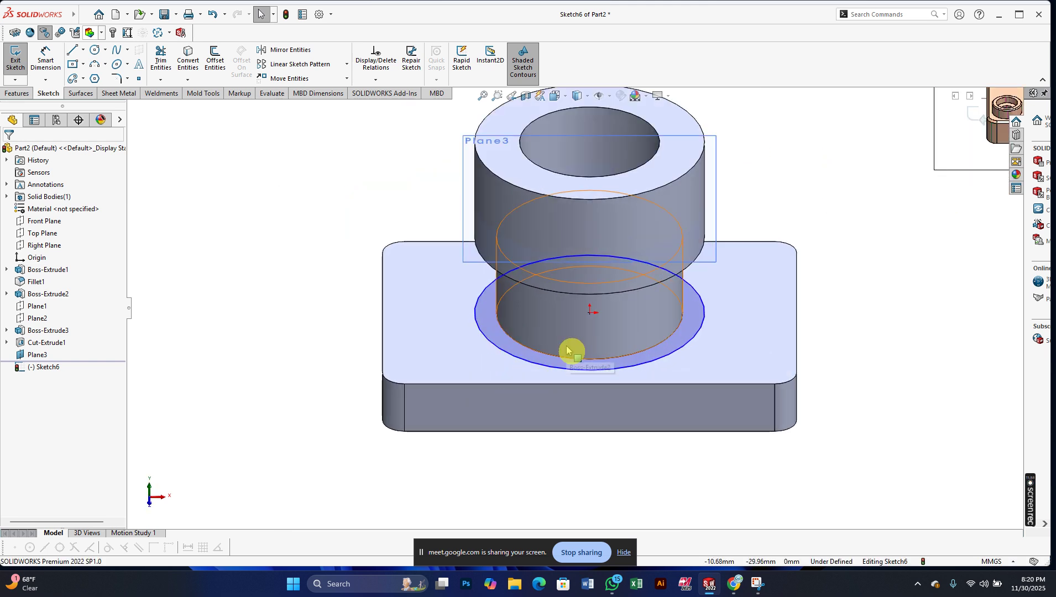
- Undo the circle on the base plate's top face and exit the empty sketch
key(ctrl+z)
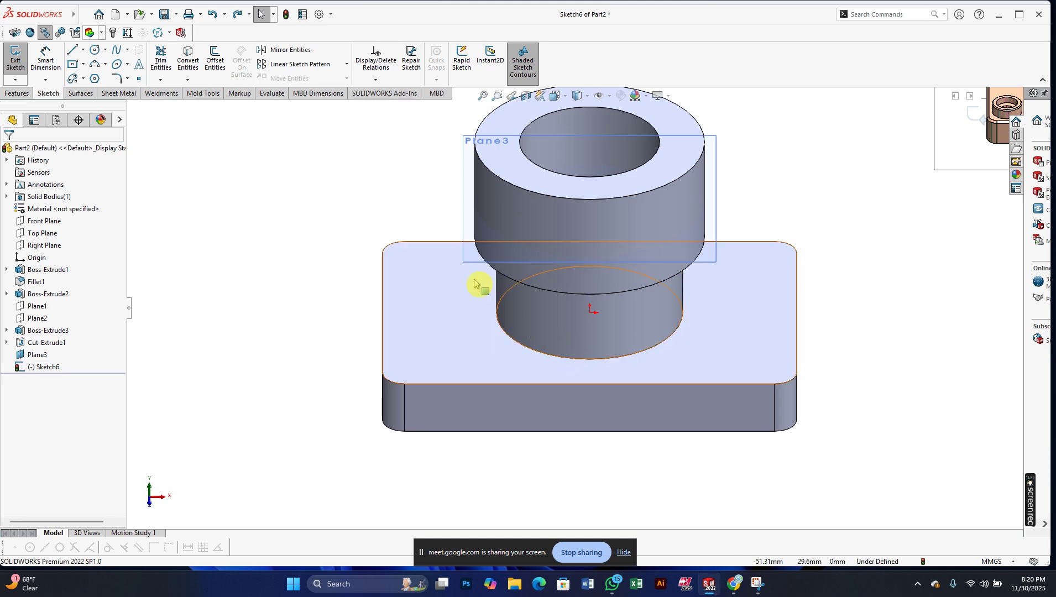
click(471, 257)
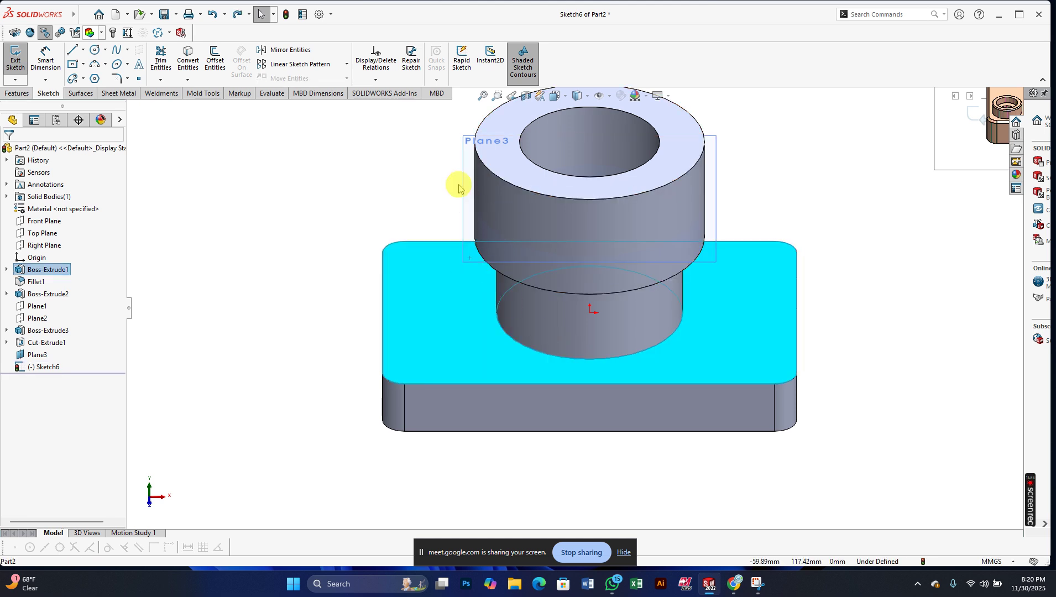
scroll(459, 188, down, 5)
click(26, 360)
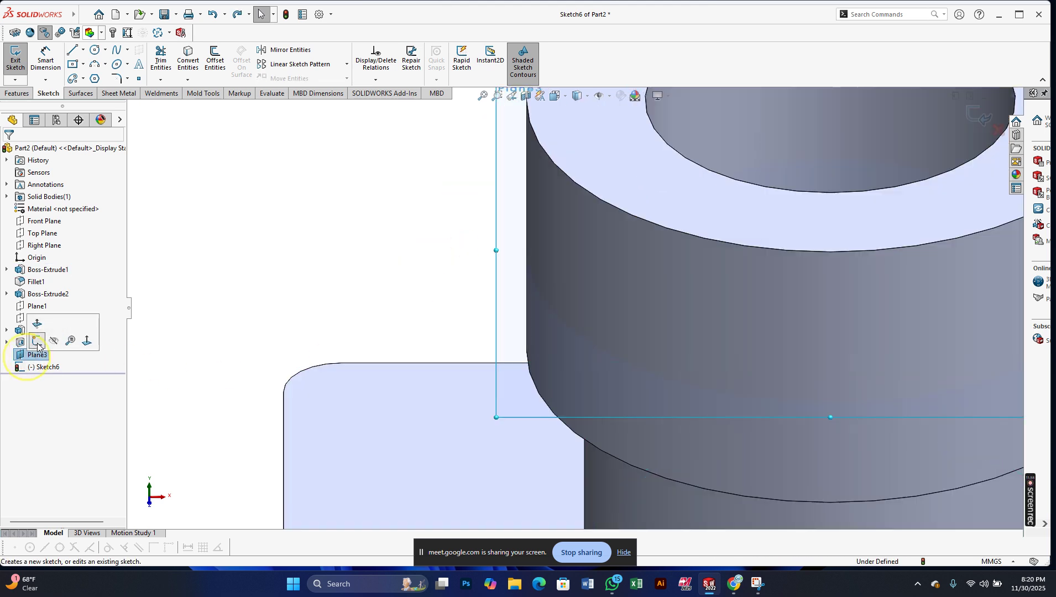
click(239, 284)
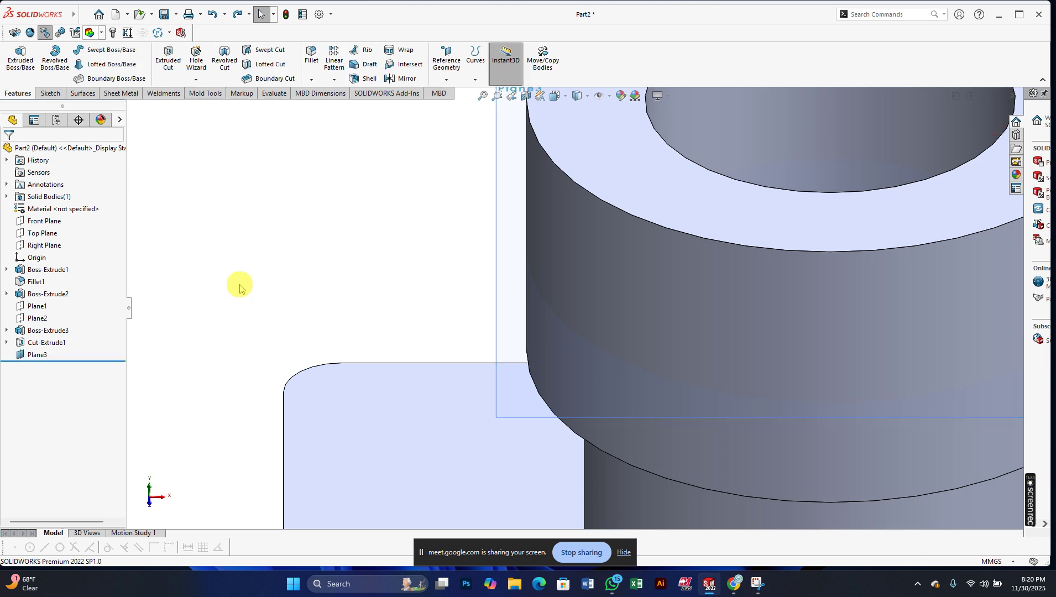
scroll(260, 299, up, 7)
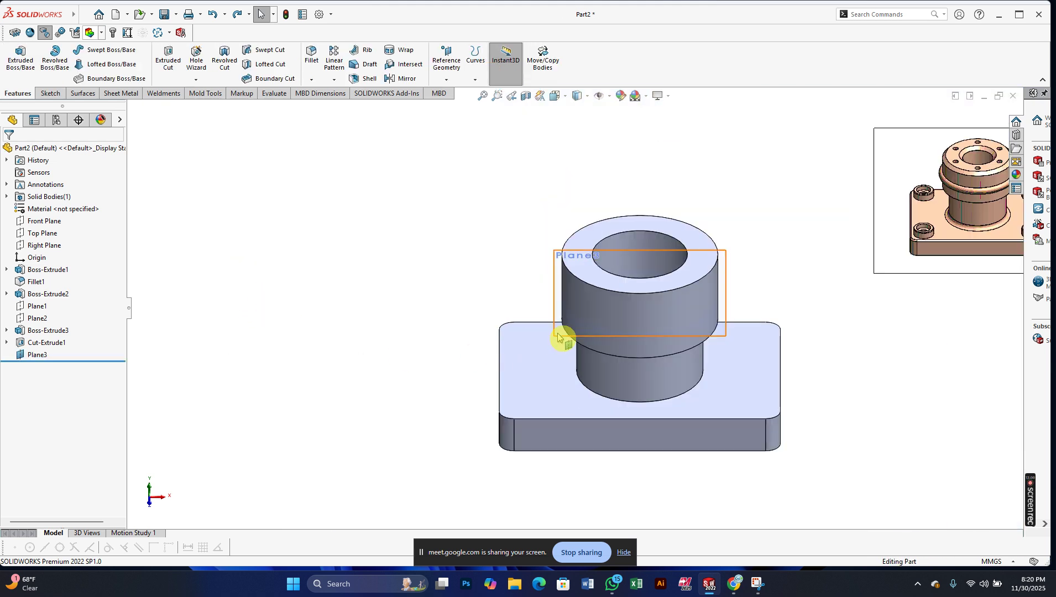
- Open a sketch on the offset plane inside the collar and draw an origin-centred circle matching the collar's outer edge
click(559, 335)
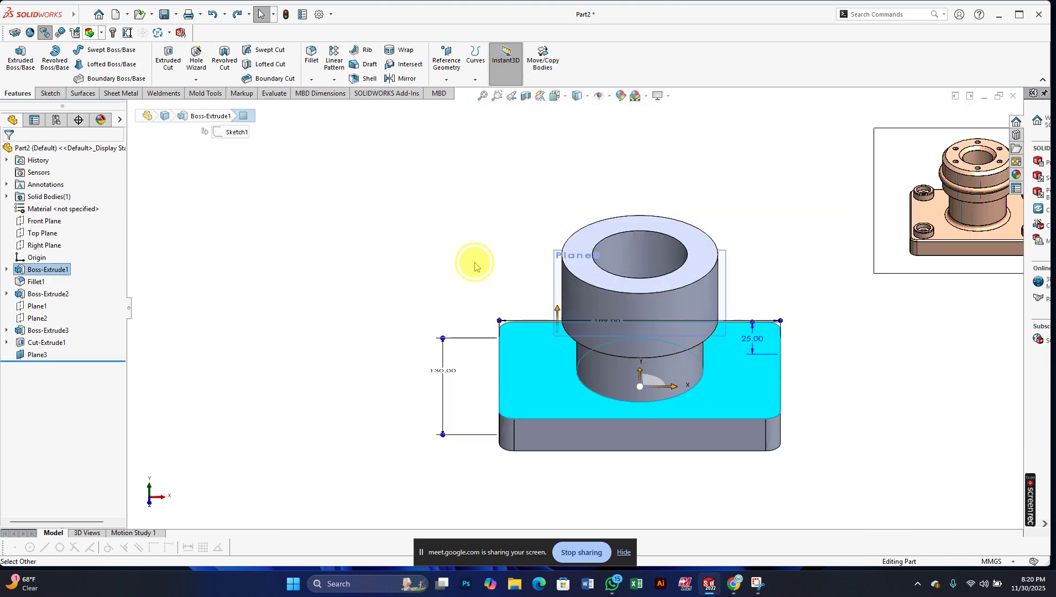
click(476, 262)
scroll(561, 322, down, 5)
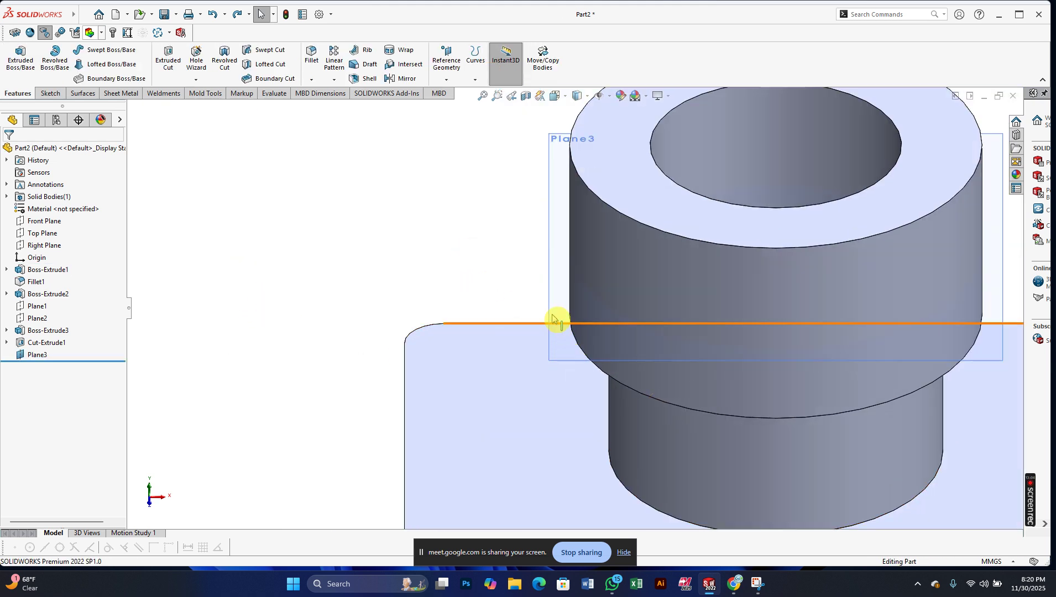
click(555, 240)
click(600, 204)
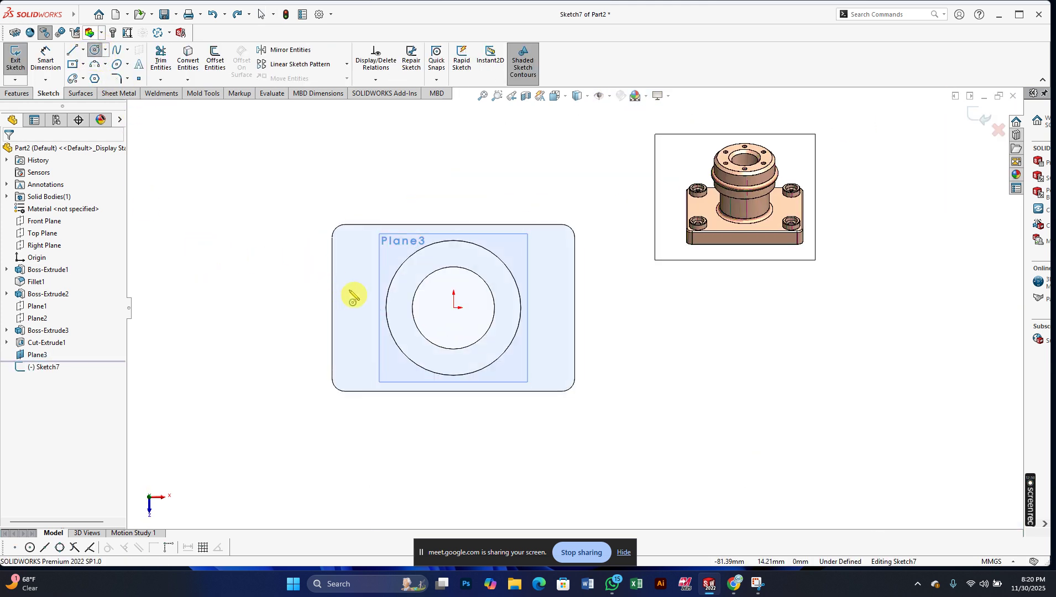
click(453, 307)
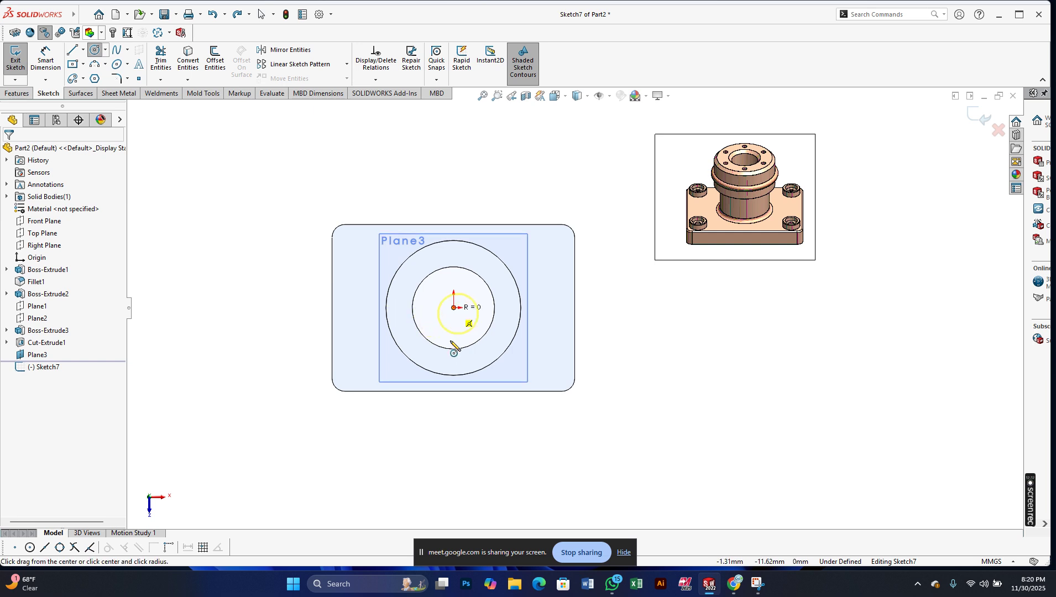
click(445, 383)
right_click(442, 373)
click(467, 380)
- Hide the offset plane Plane3 and exit the sketch of the collar-sized circle
key(Up)
key(Up)
key(Up)
key(Up)
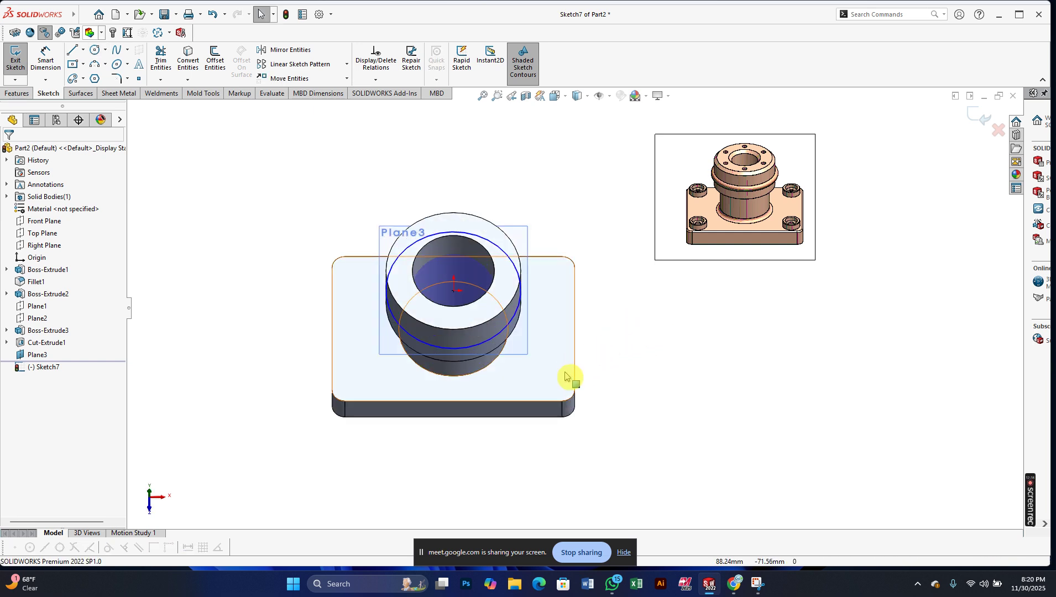
scroll(435, 339, down, 2)
scroll(451, 323, down, 1)
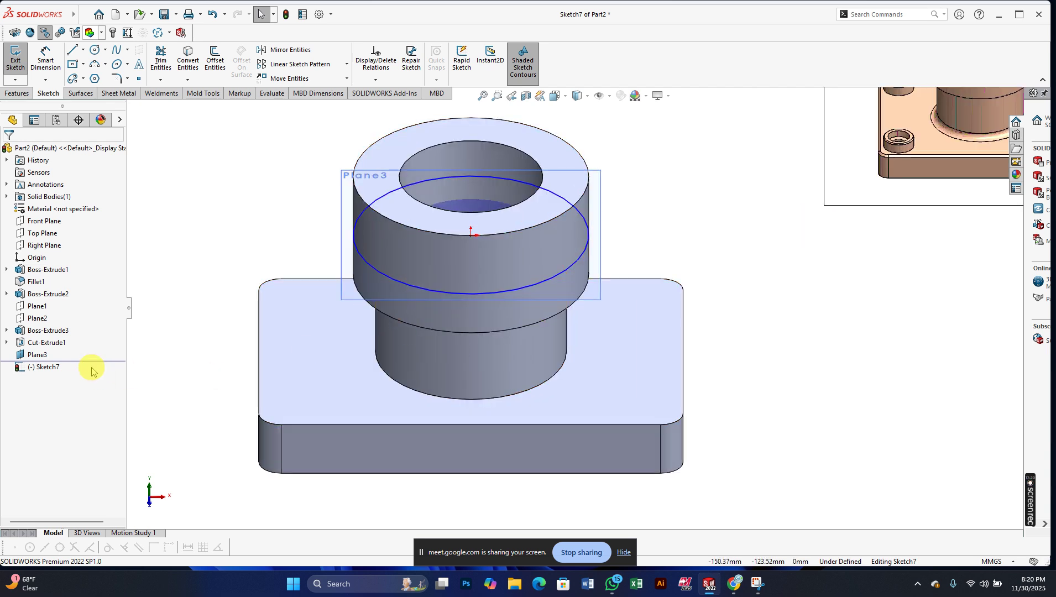
click(39, 355)
click(62, 336)
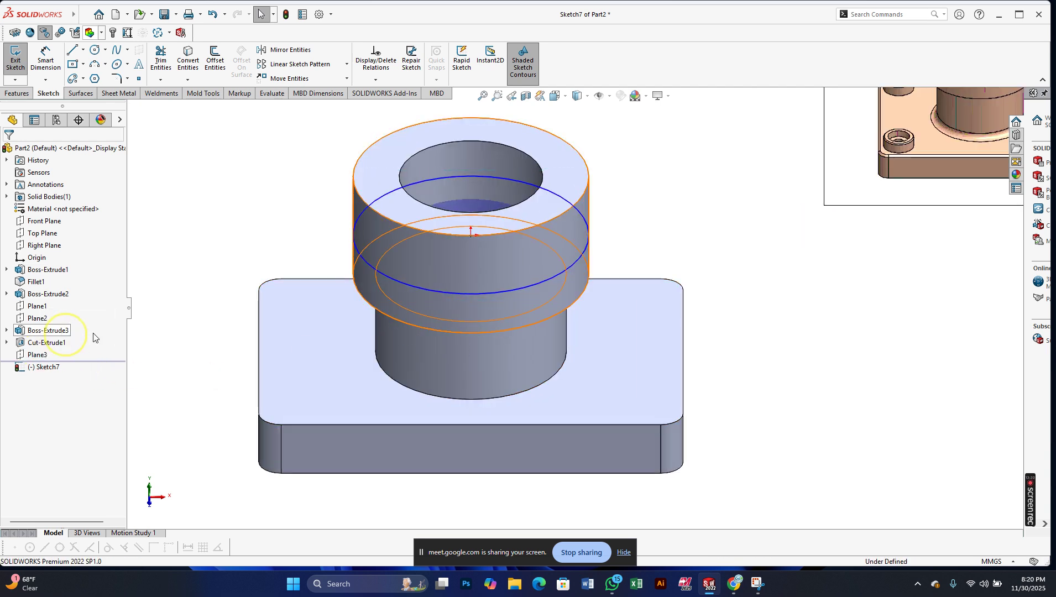
click(489, 256)
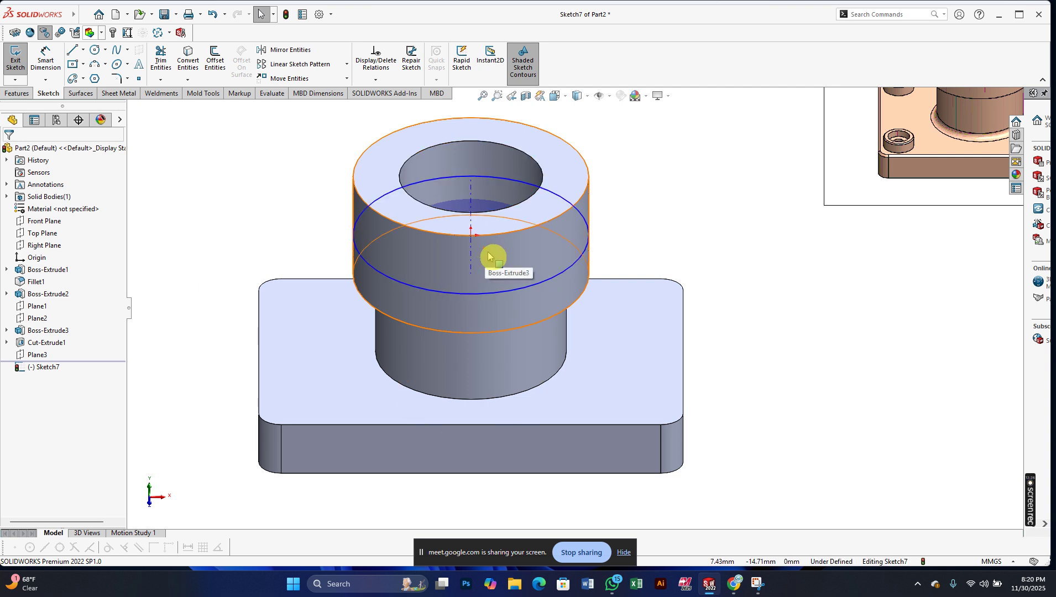
scroll(554, 232, up, 2)
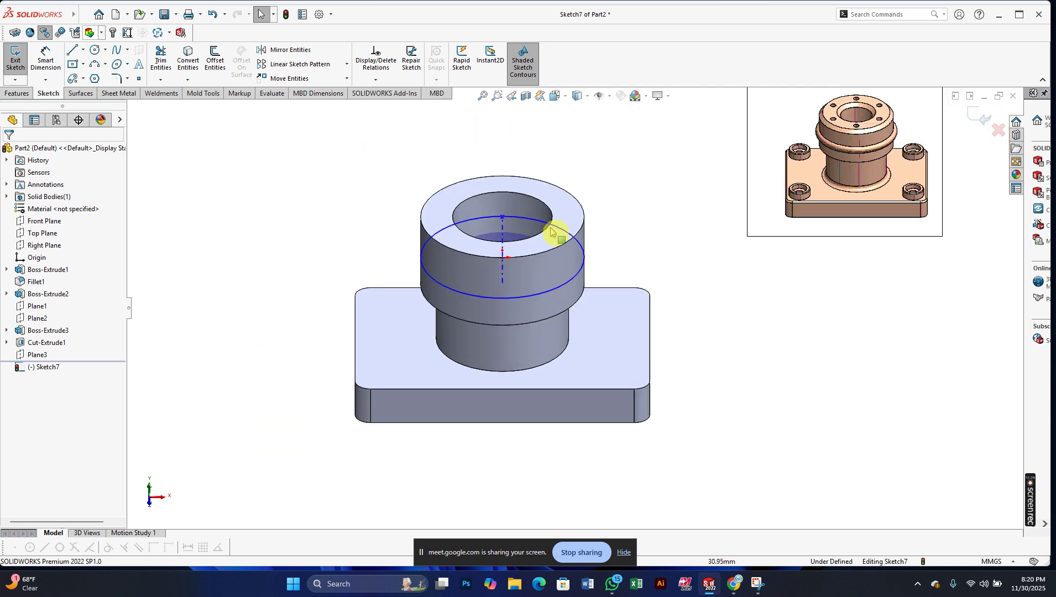
click(974, 116)
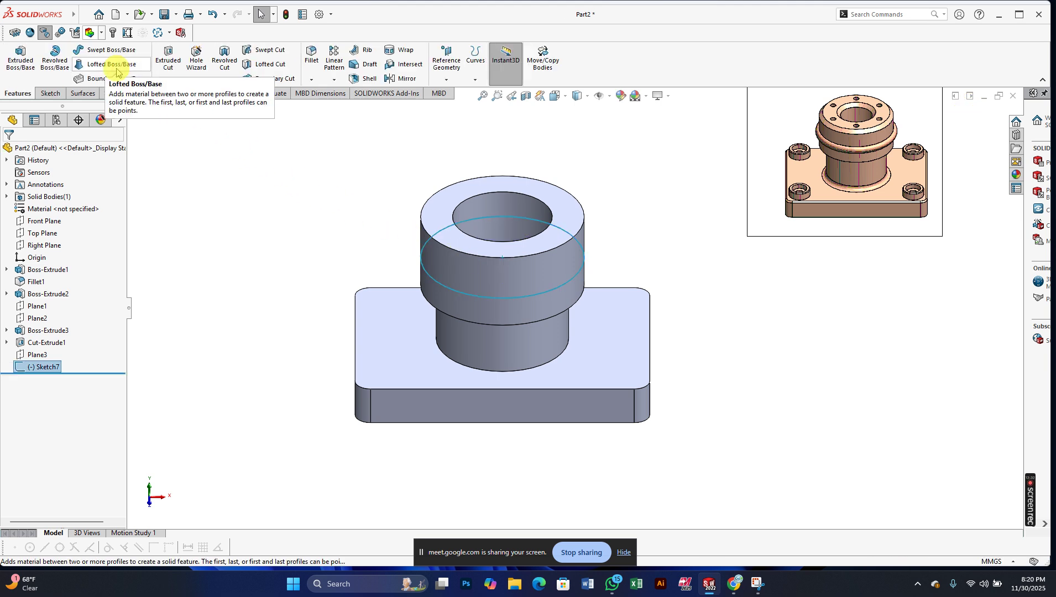
- Sweep a 10 mm circular profile along the sketched circle to form the rounded ring around the collar
click(108, 49)
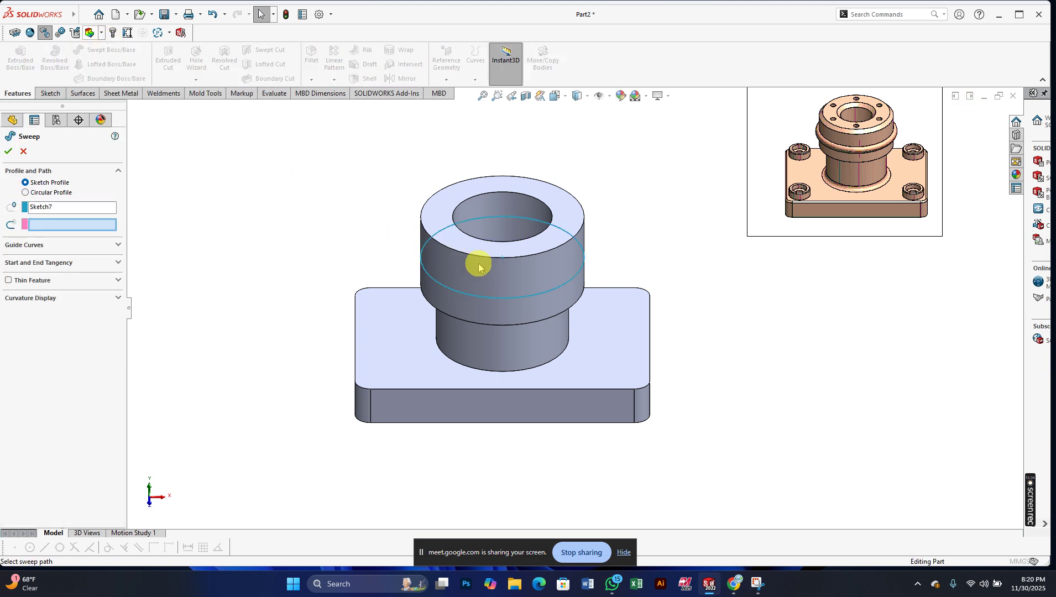
scroll(479, 266, down, 3)
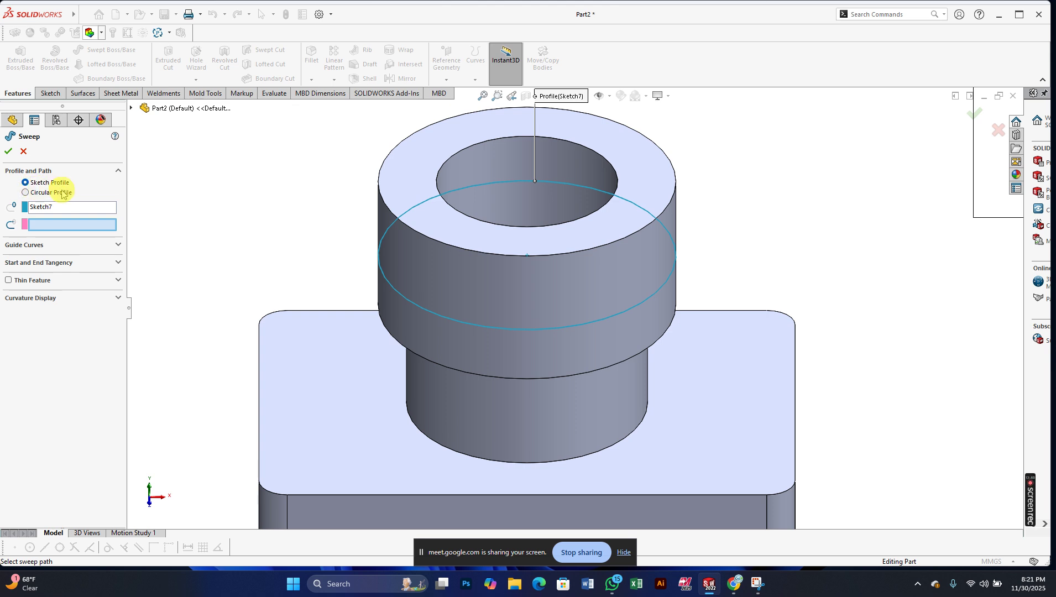
click(26, 193)
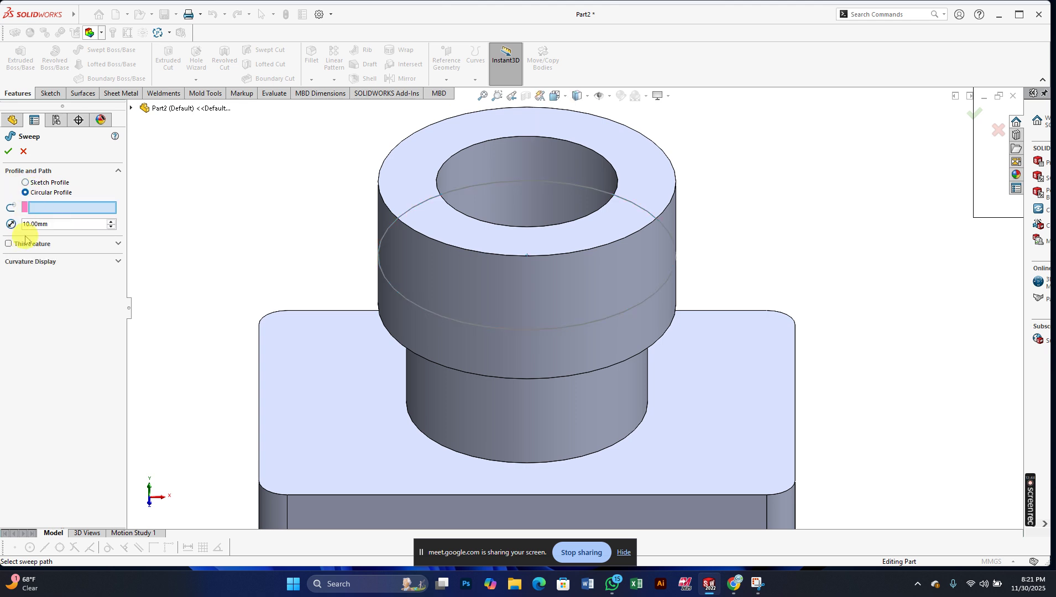
click(410, 304)
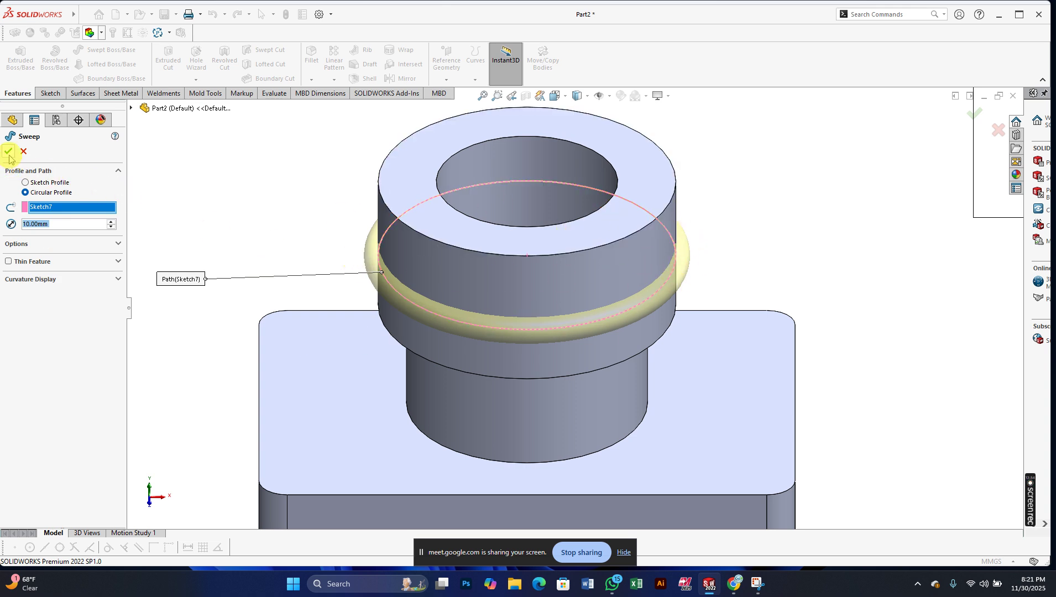
click(179, 189)
scroll(416, 298, up, 3)
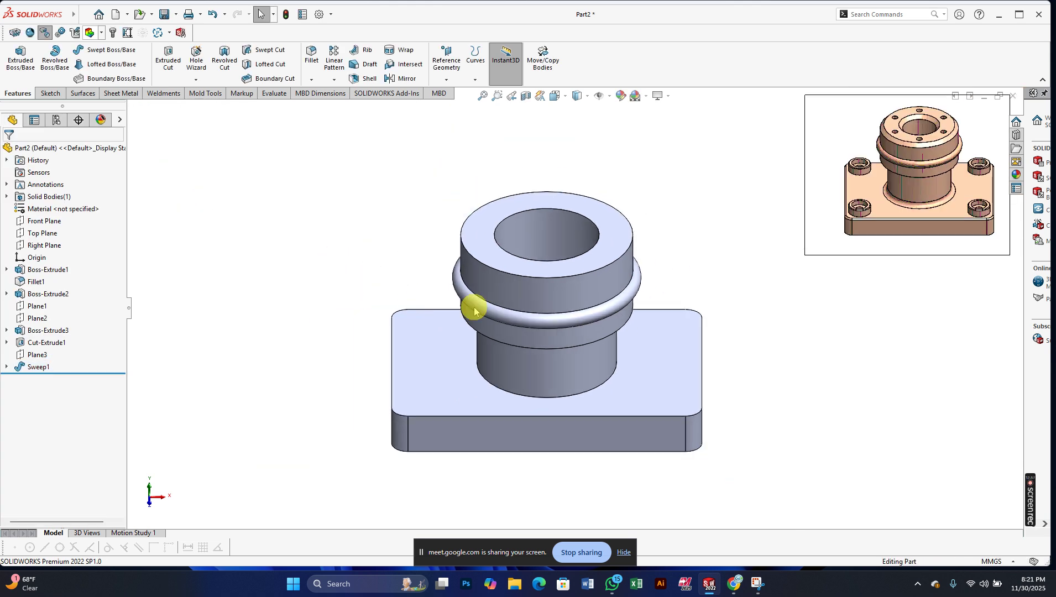
- Open a sketch on the collar's top face and draw an origin-centred circle about 92 mm in diameter
scroll(568, 307, down, 3)
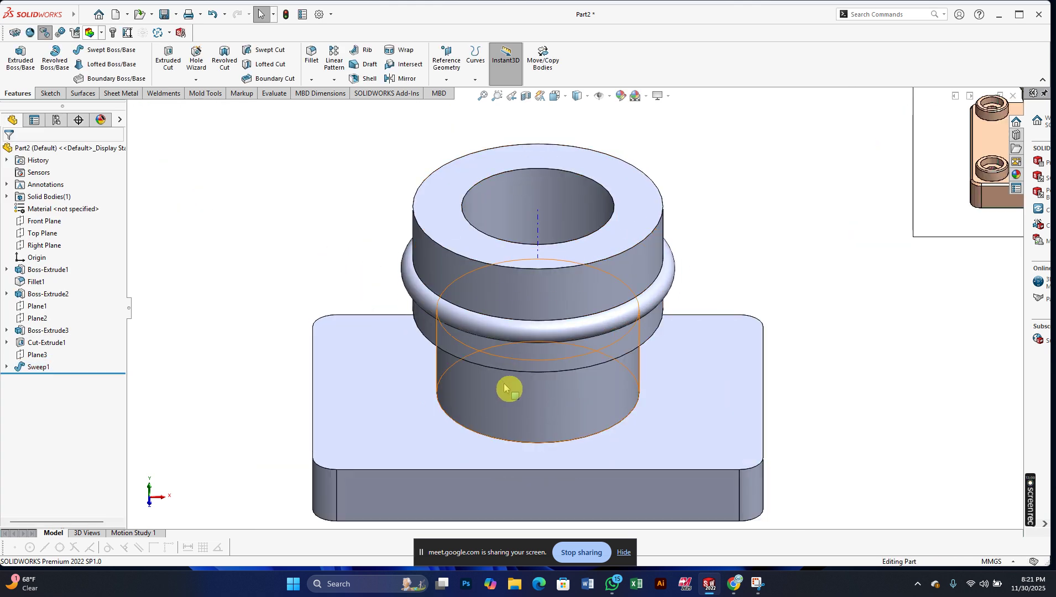
scroll(508, 380, up, 3)
scroll(546, 302, down, 2)
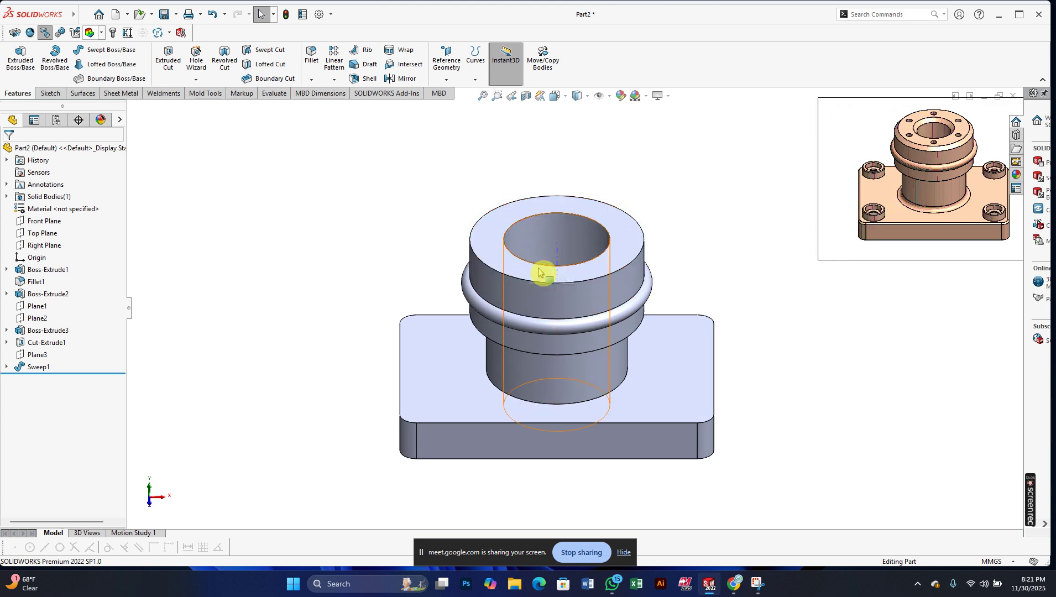
click(489, 238)
click(535, 195)
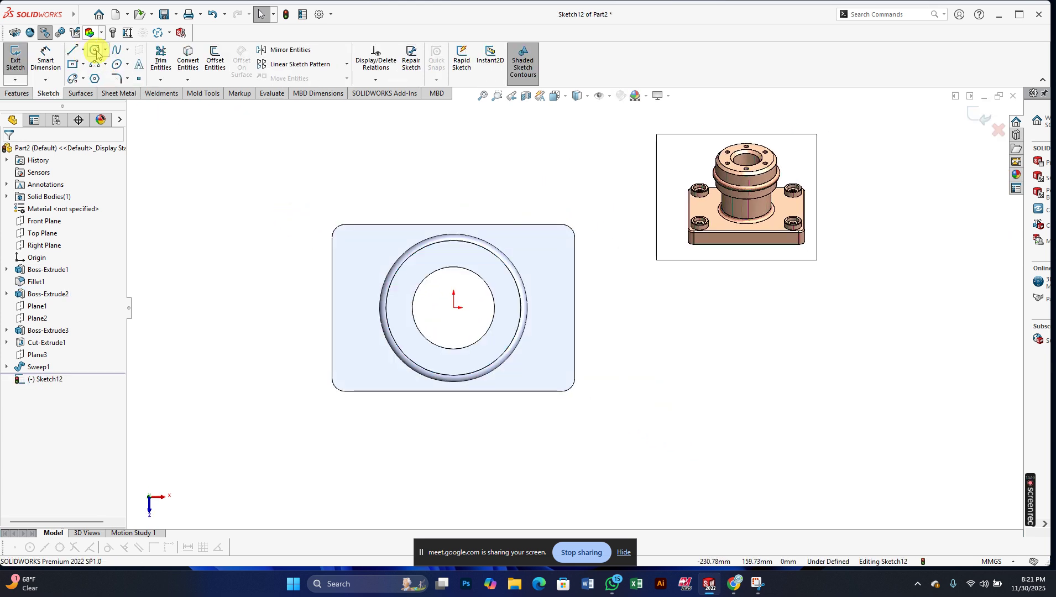
click(455, 308)
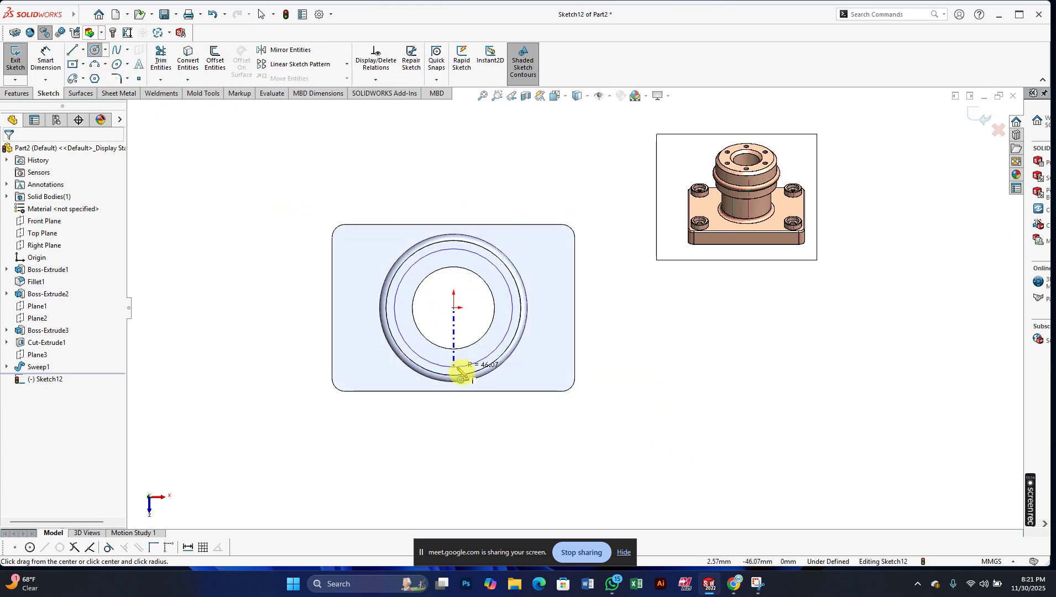
click(458, 369)
right_click(507, 378)
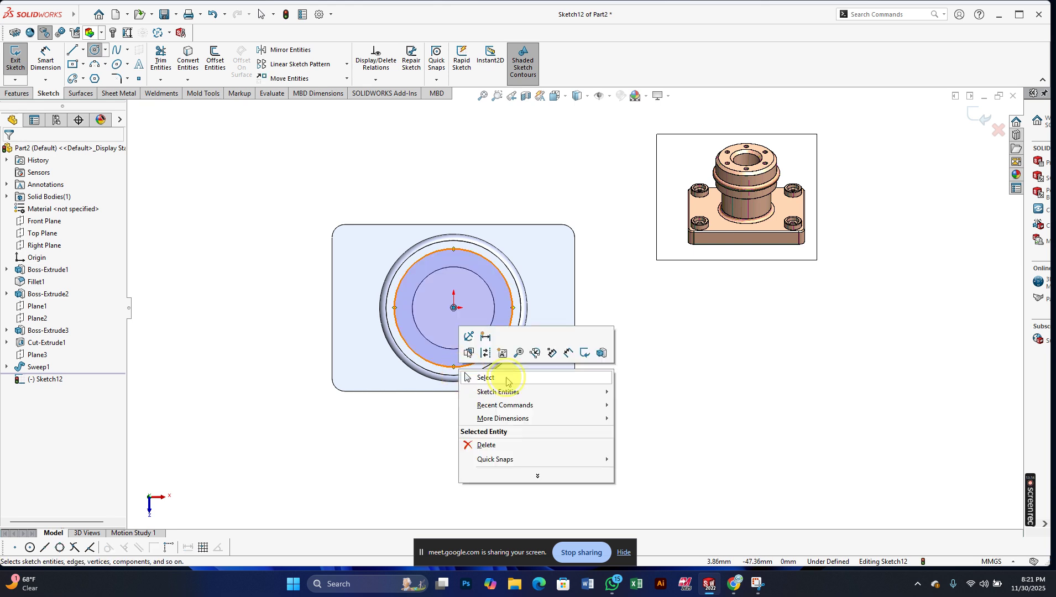
click(507, 378)
- Convert the new circle on the collar's top face to construction geometry and set its diameter to 88 mm
scroll(435, 333, down, 3)
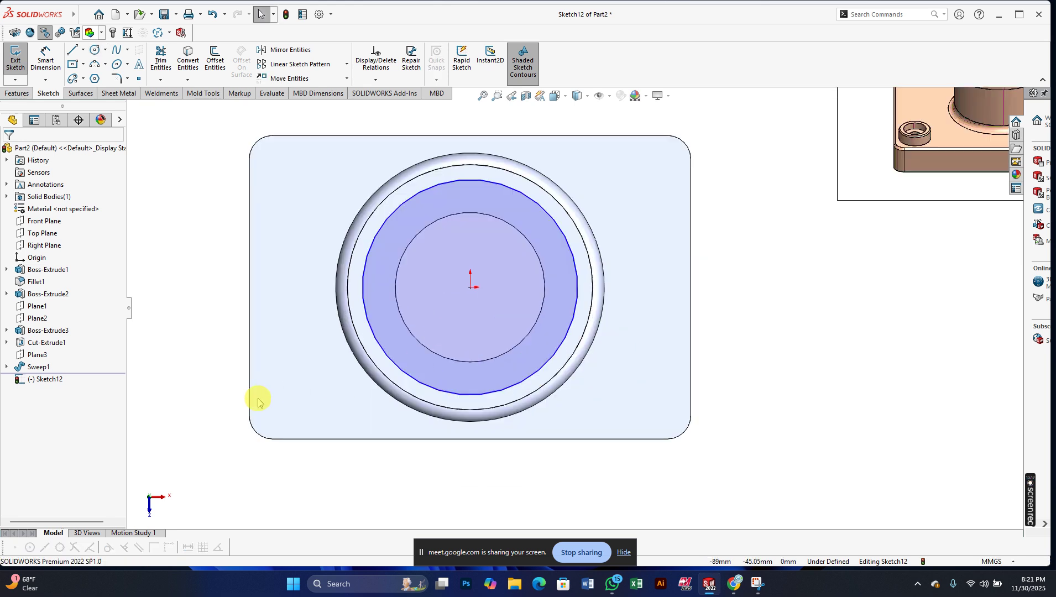
click(390, 360)
click(435, 323)
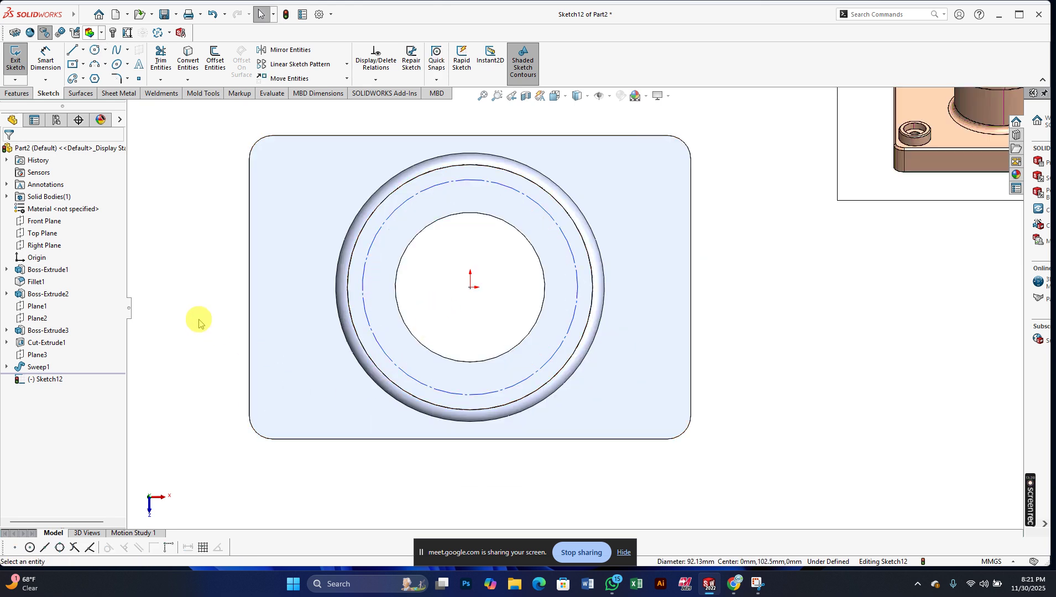
key(d)
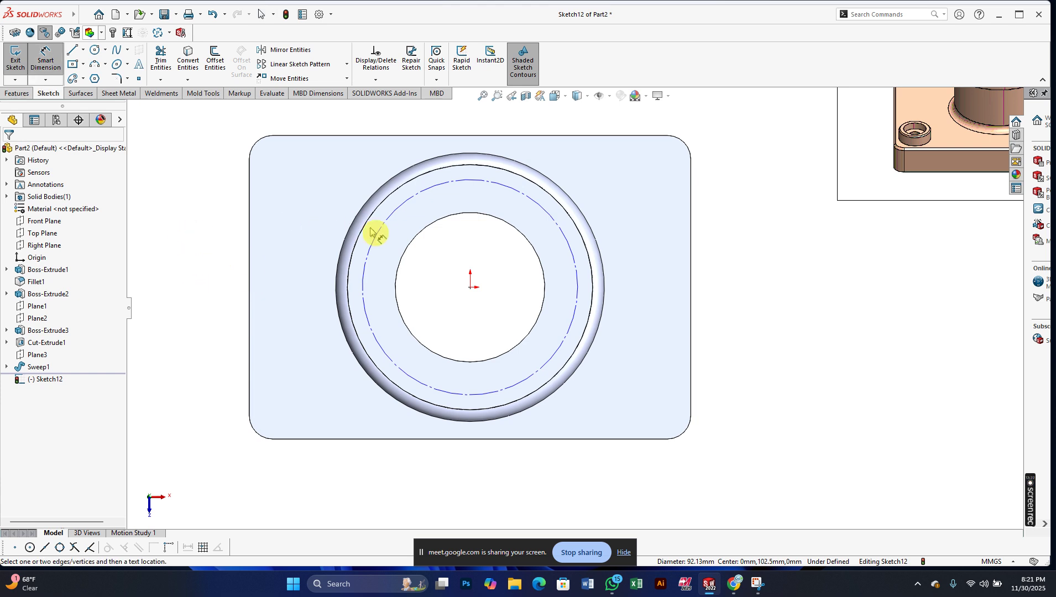
click(378, 238)
click(185, 438)
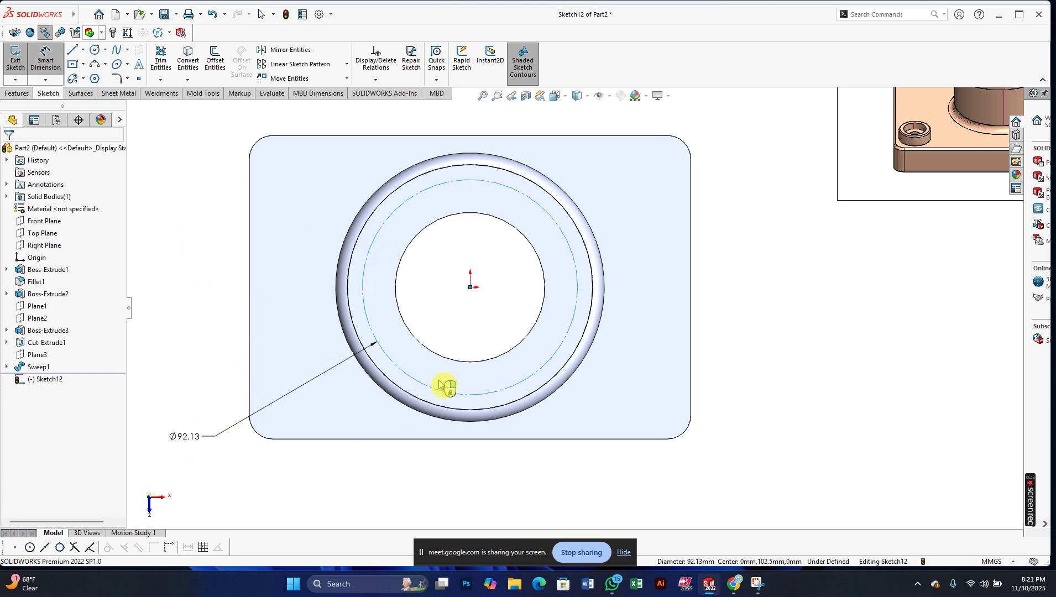
text(88)
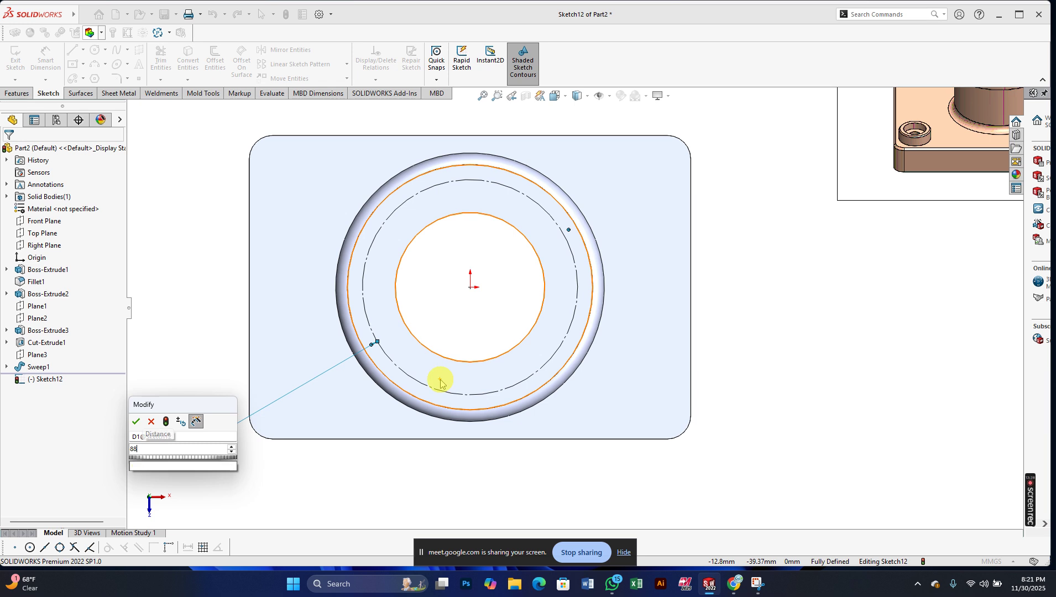
key(Return)
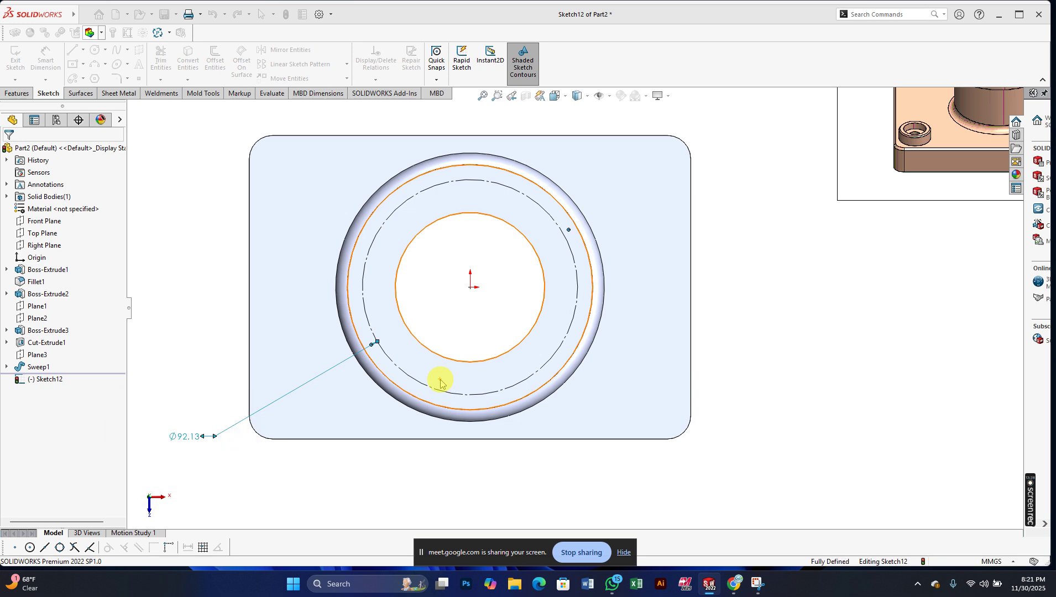
right_click(200, 299)
click(203, 299)
- Draw a small circle centred on the upper quadrant of the construction circle and set its diameter to 10 mm
click(95, 51)
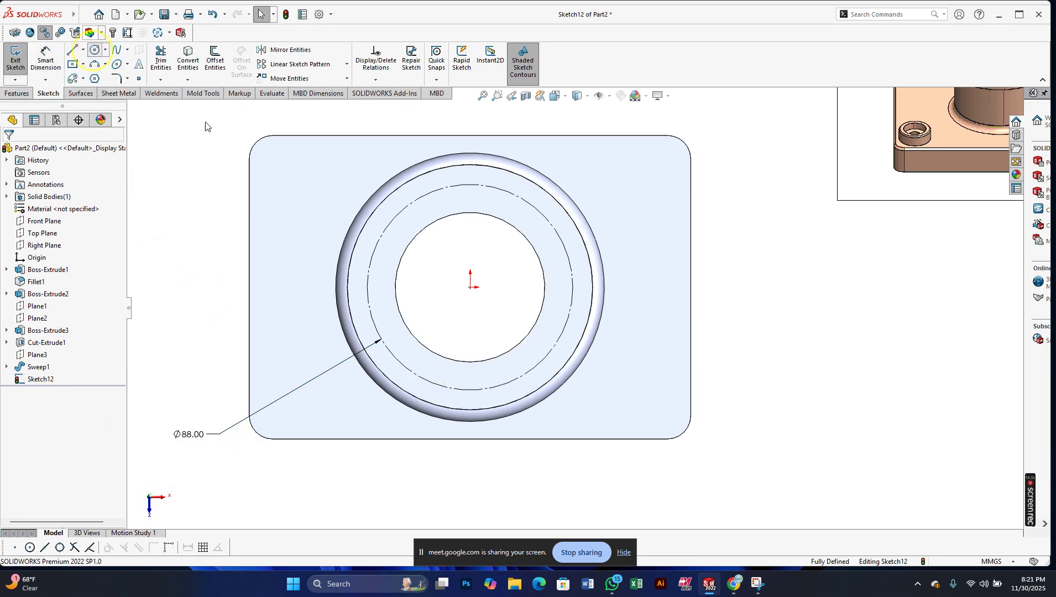
click(471, 185)
click(471, 202)
right_click(472, 204)
click(499, 206)
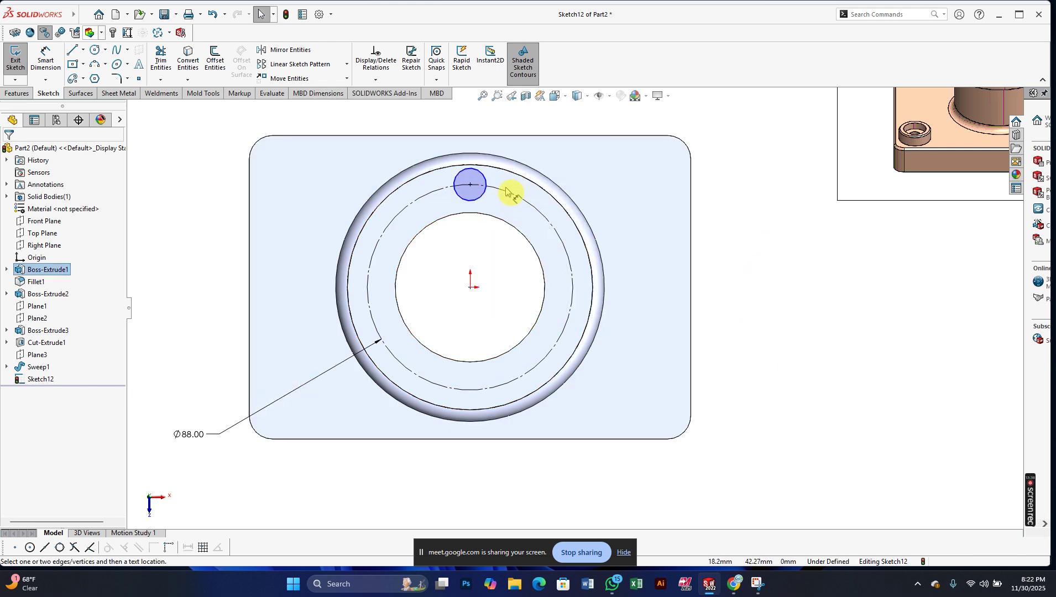
click(487, 182)
click(742, 186)
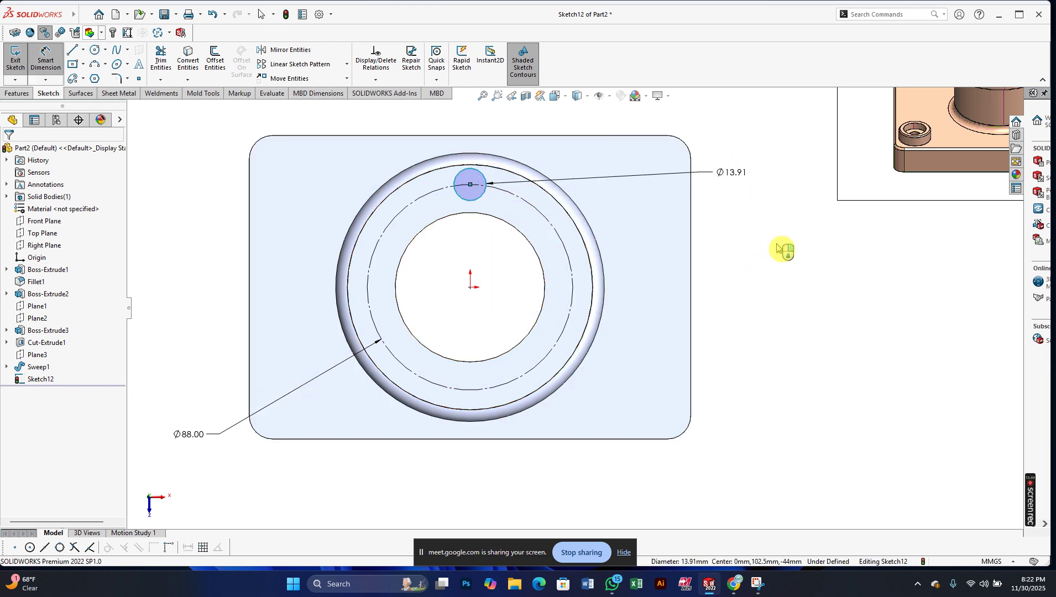
text(10)
key(Return)
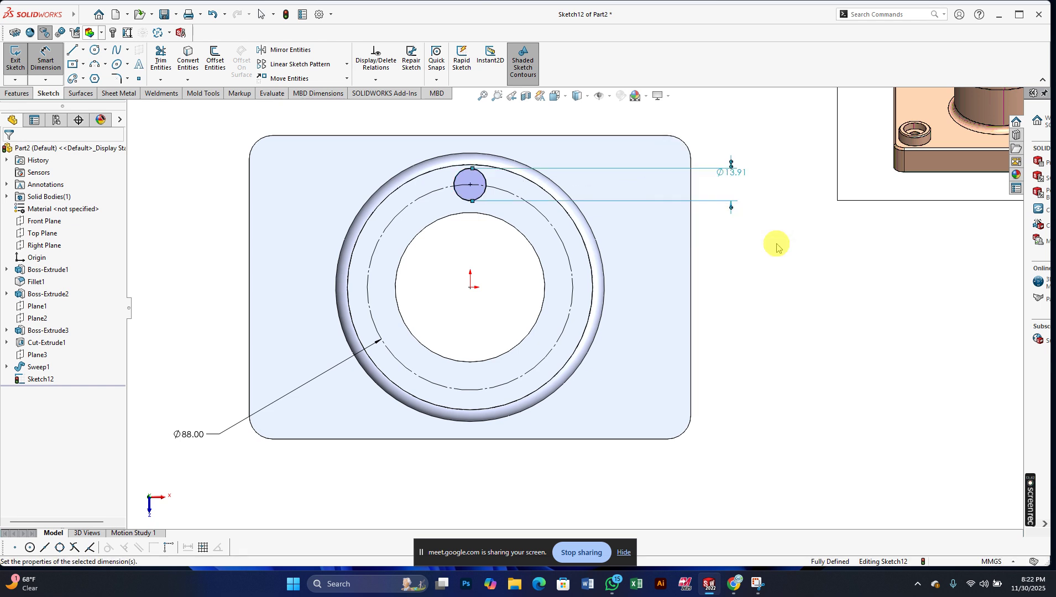
right_click(749, 250)
click(763, 281)
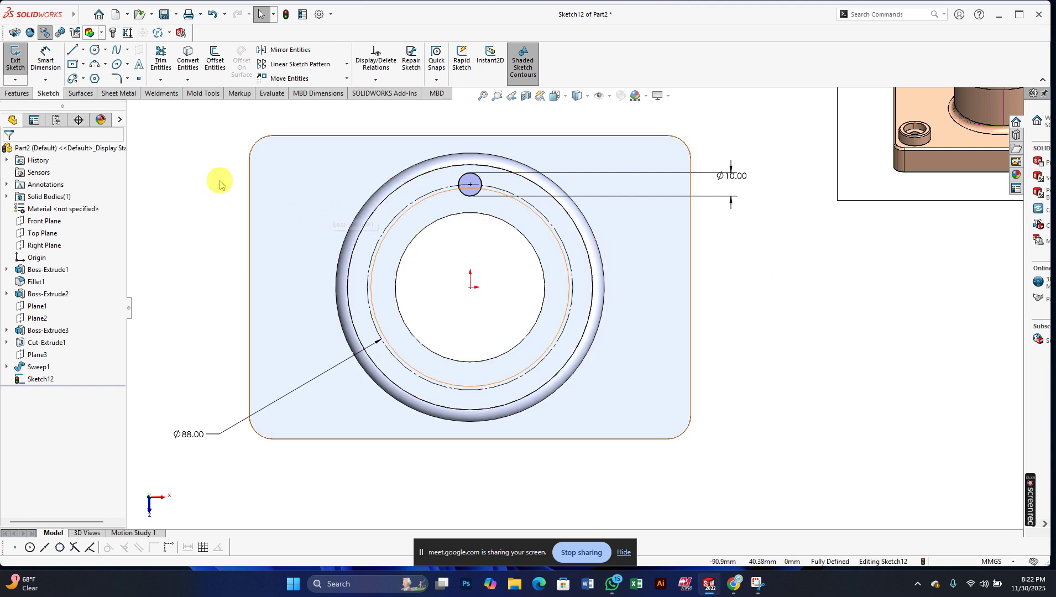
- Cut the 10 mm circle into the collar's top face as a blind hole 30 mm deep
click(17, 93)
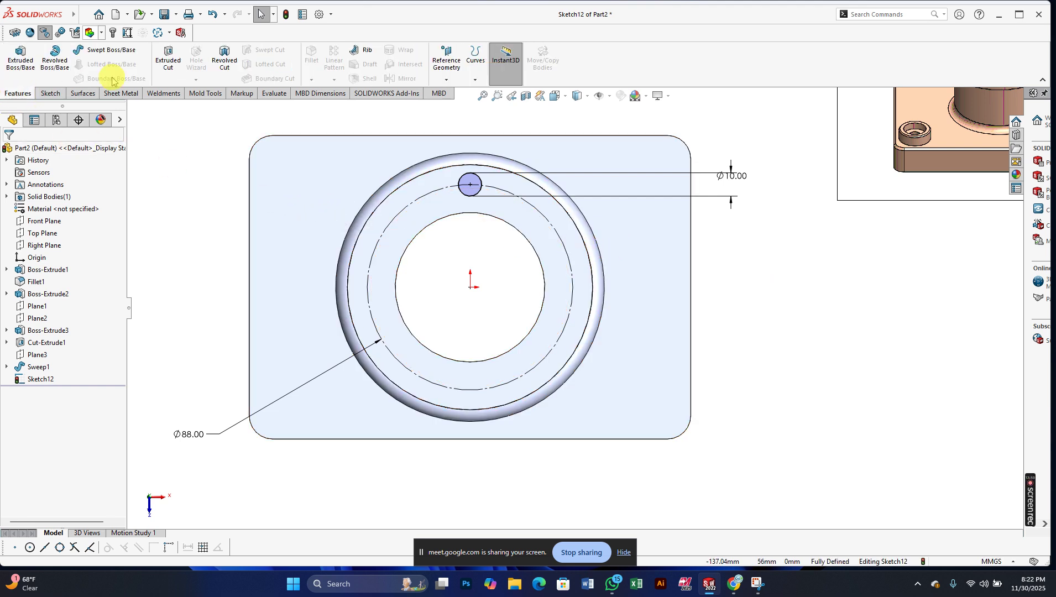
click(172, 56)
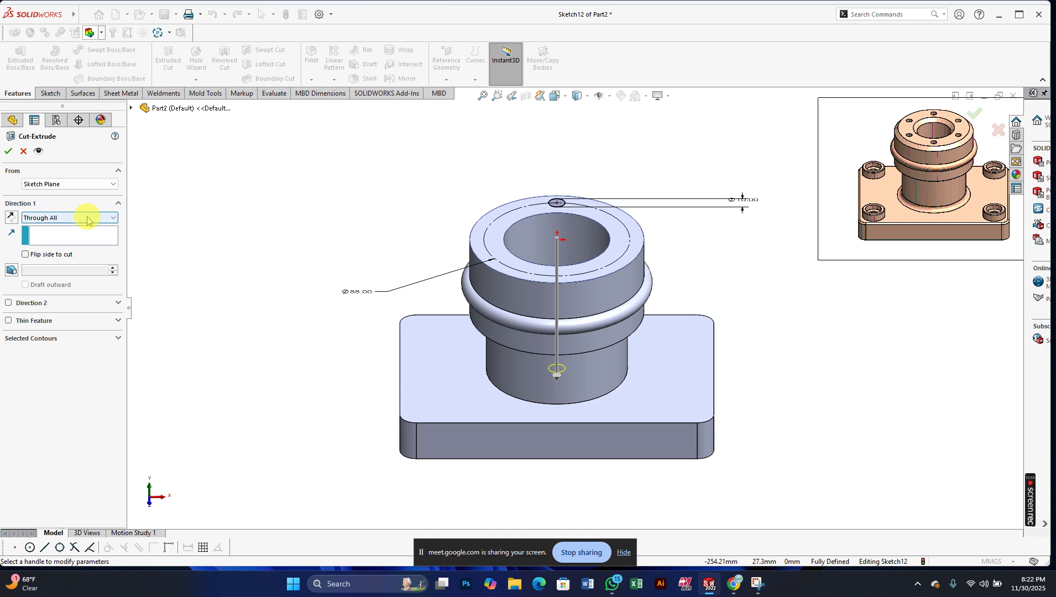
click(36, 218)
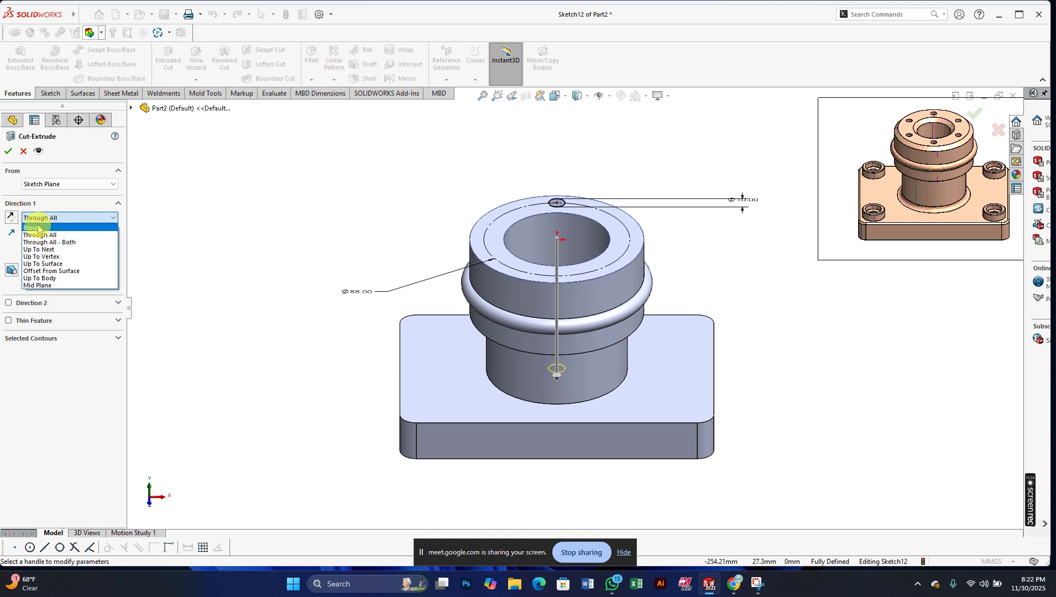
click(34, 228)
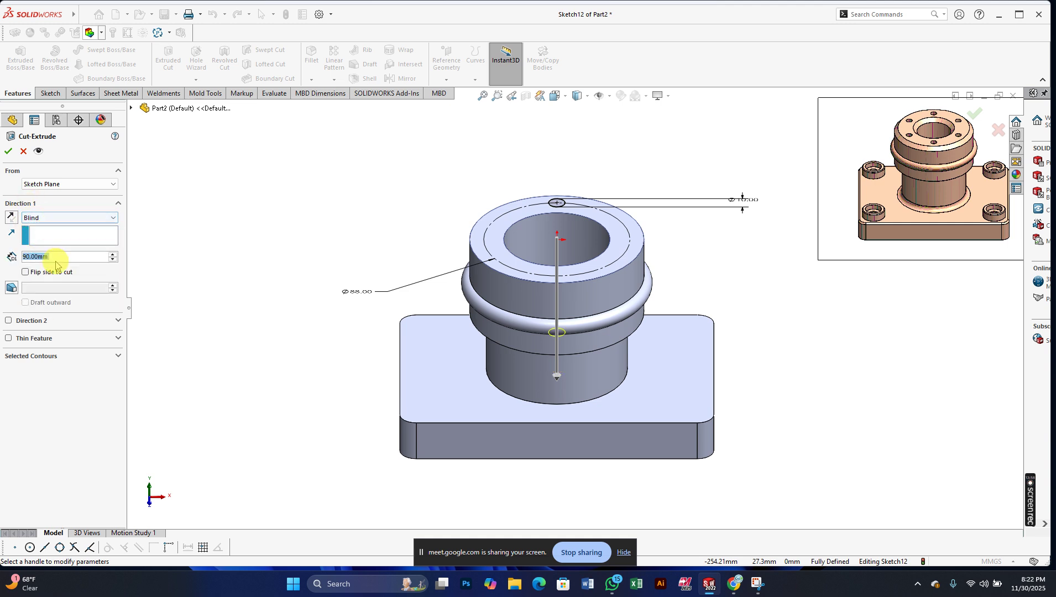
key(BackSpace)
text(30)
key(Return)
click(7, 151)
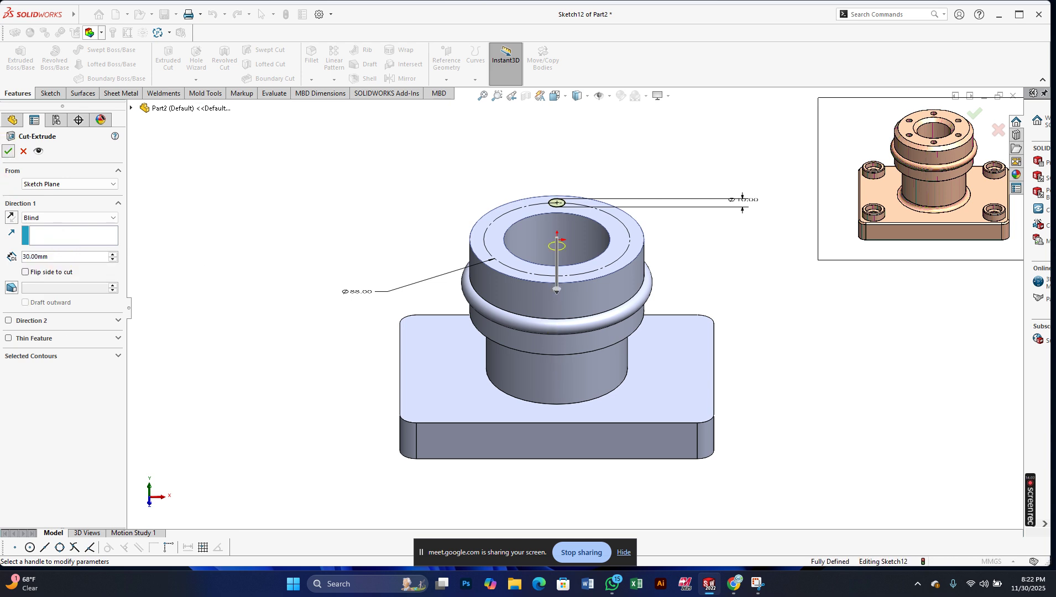
click(176, 229)
- Circular-pattern the small hole cut around the collar's outer top edge with 6 equally spaced instances over 360 degrees
click(334, 81)
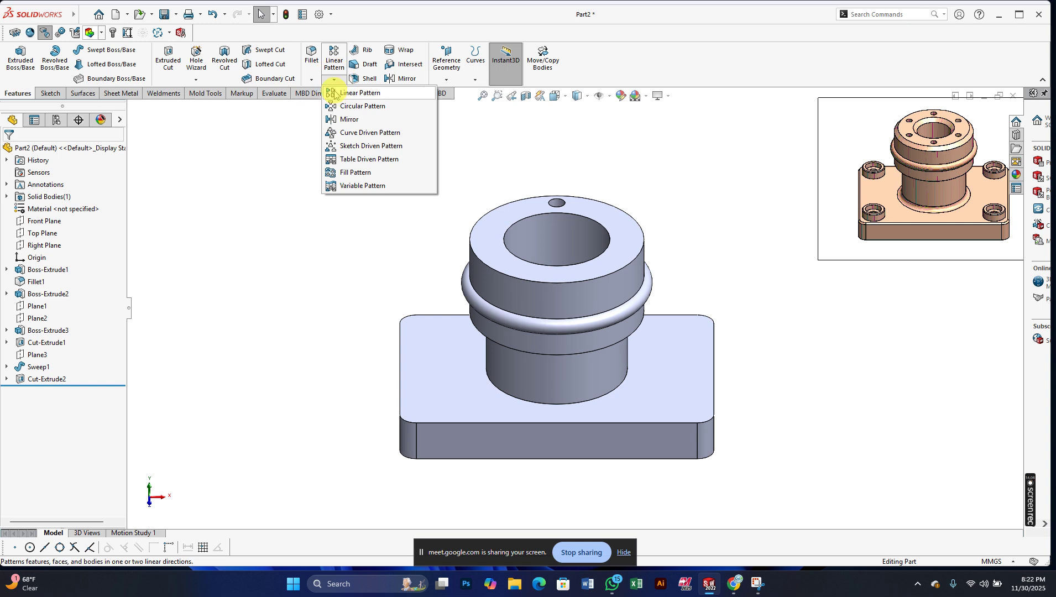
click(356, 106)
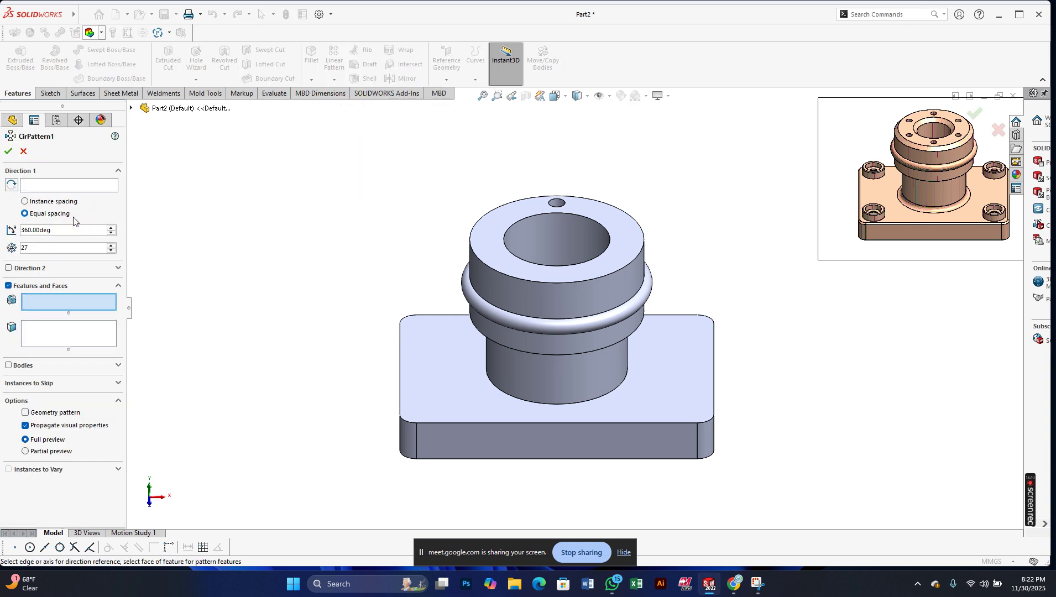
click(35, 184)
click(33, 184)
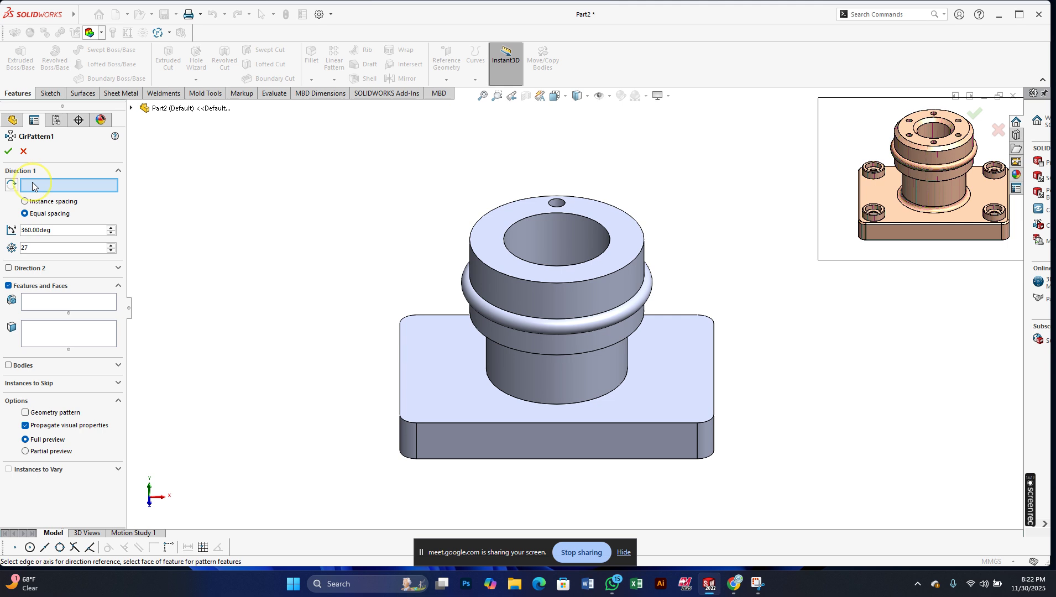
click(515, 198)
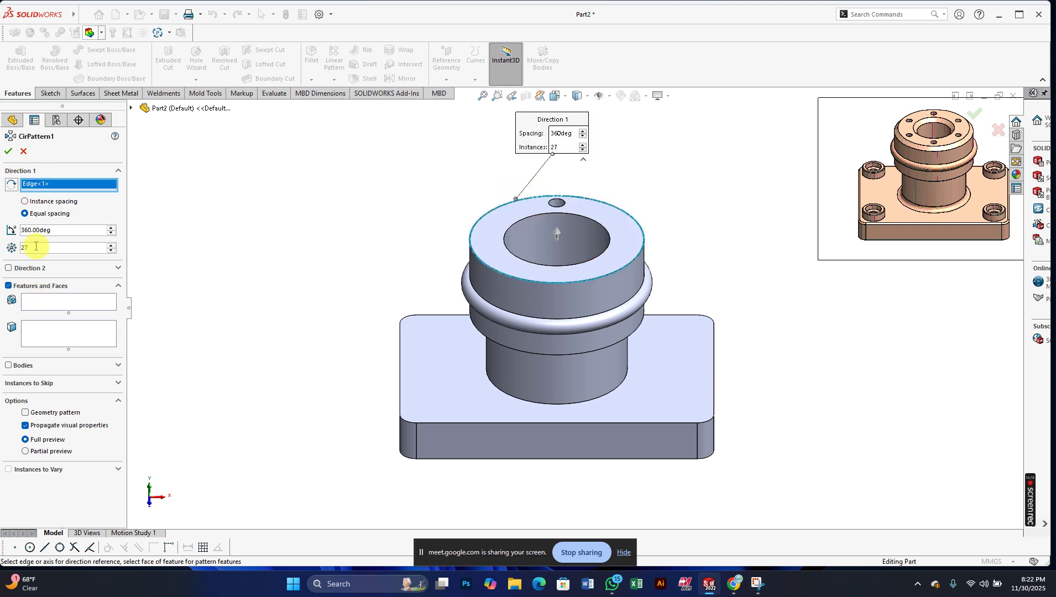
text(6)
key(Return)
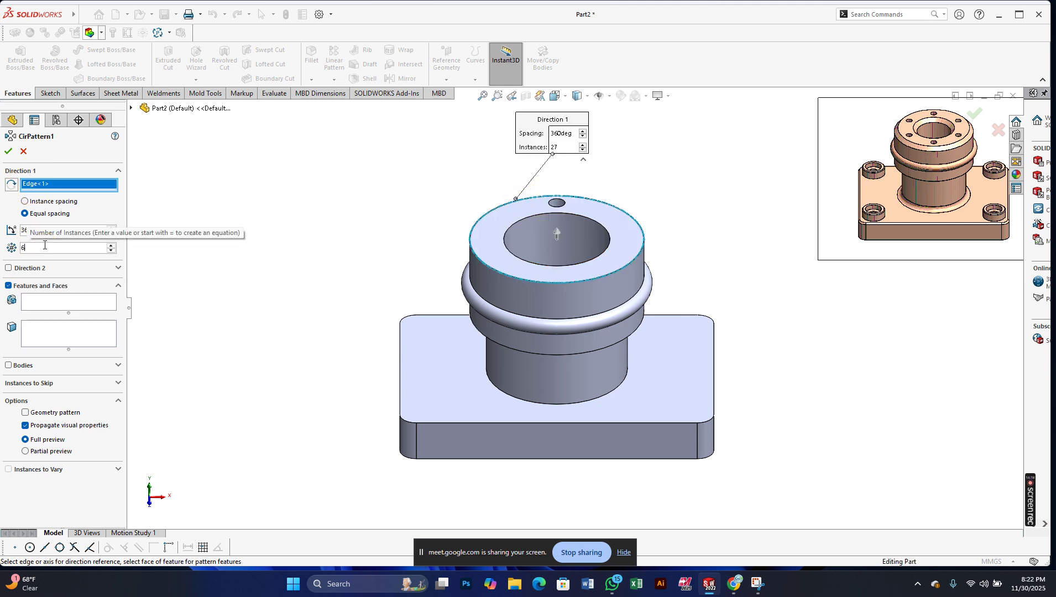
click(38, 333)
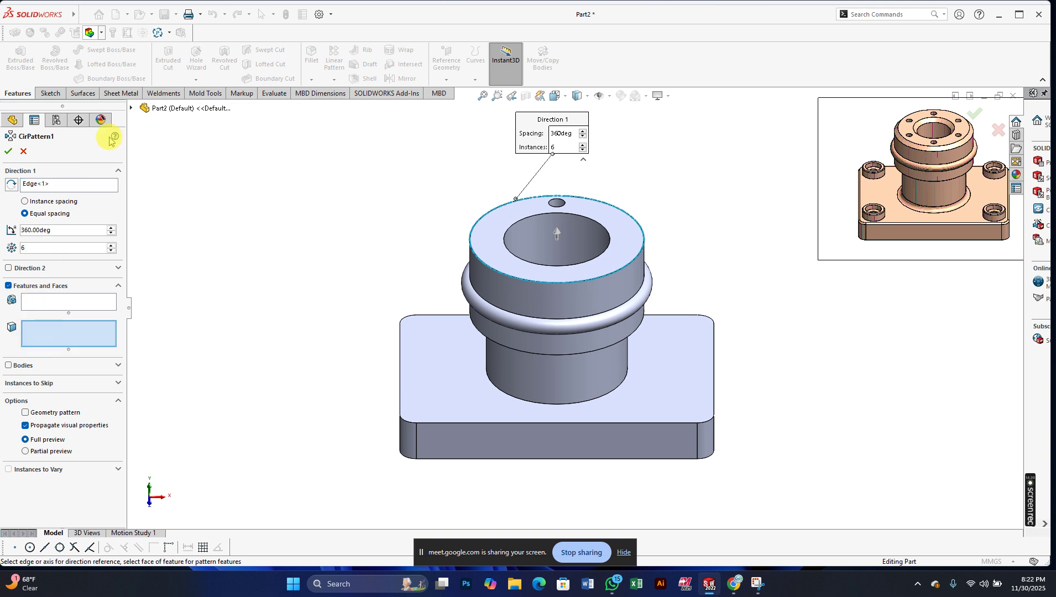
click(131, 108)
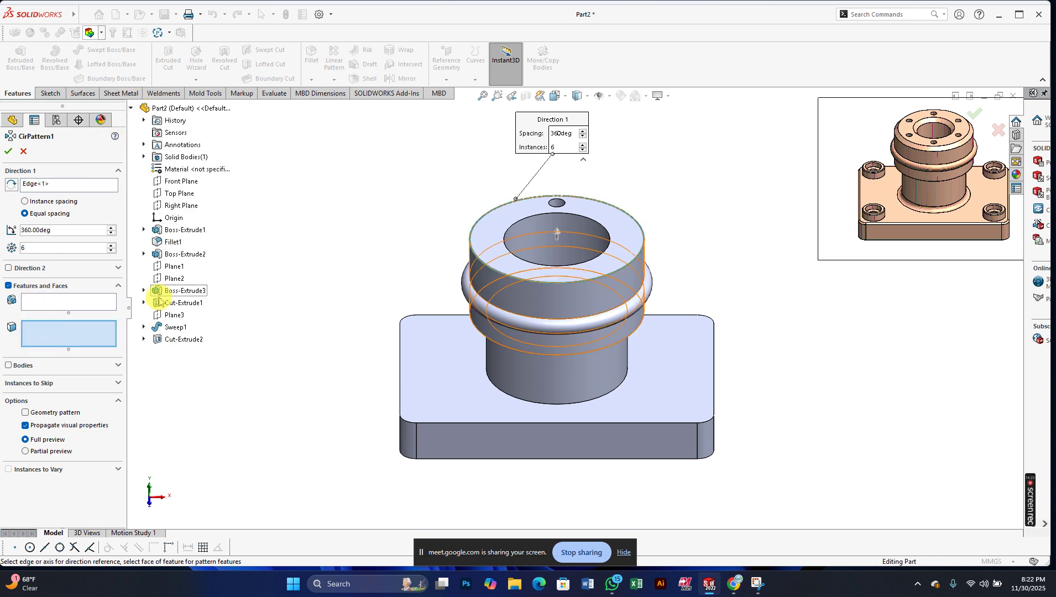
click(167, 339)
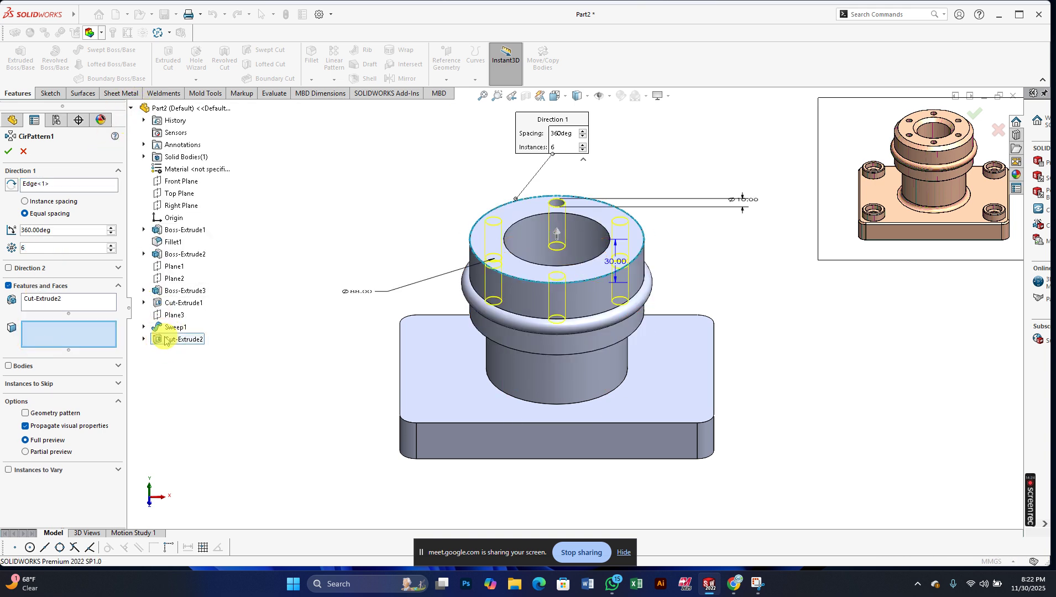
click(8, 151)
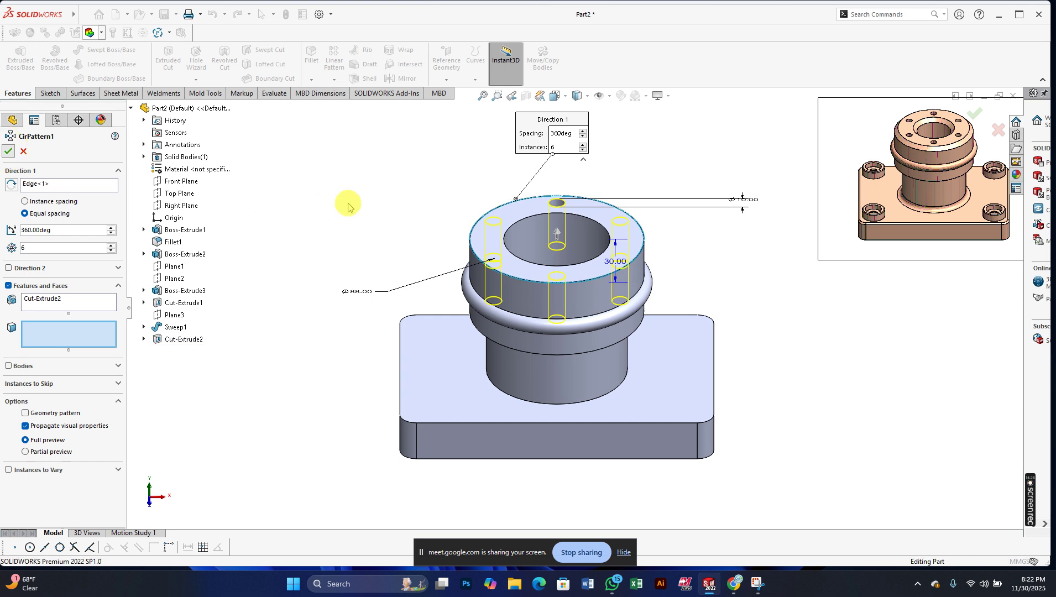
- Chamfer the top edge of the collar's central bore with a 3 mm distance at 45 degrees
key(Down)
key(Down)
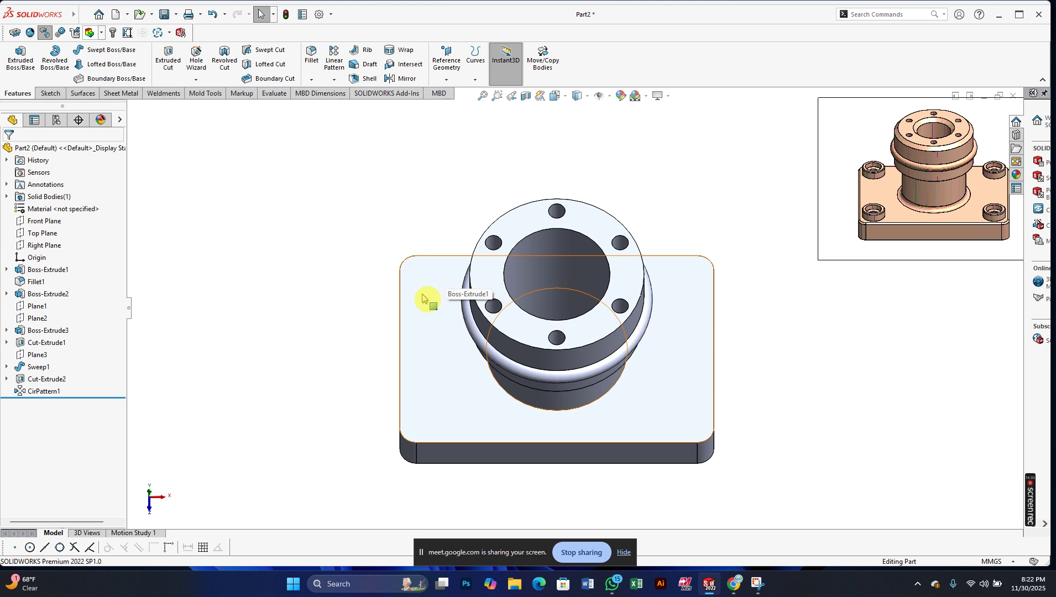
middle_drag(507, 326, 831, 199)
scroll(873, 188, down, 2)
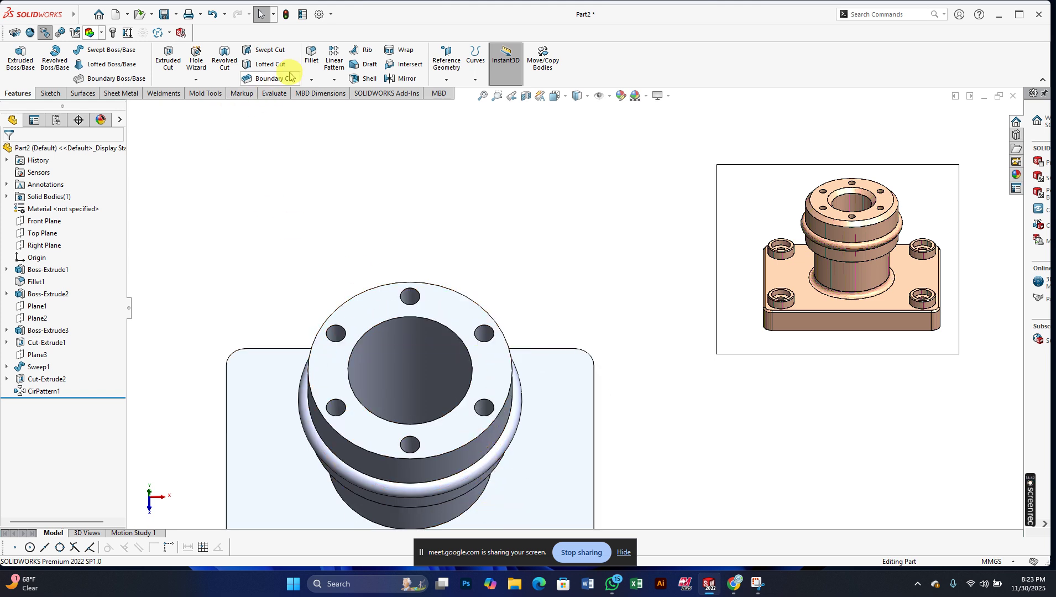
click(311, 83)
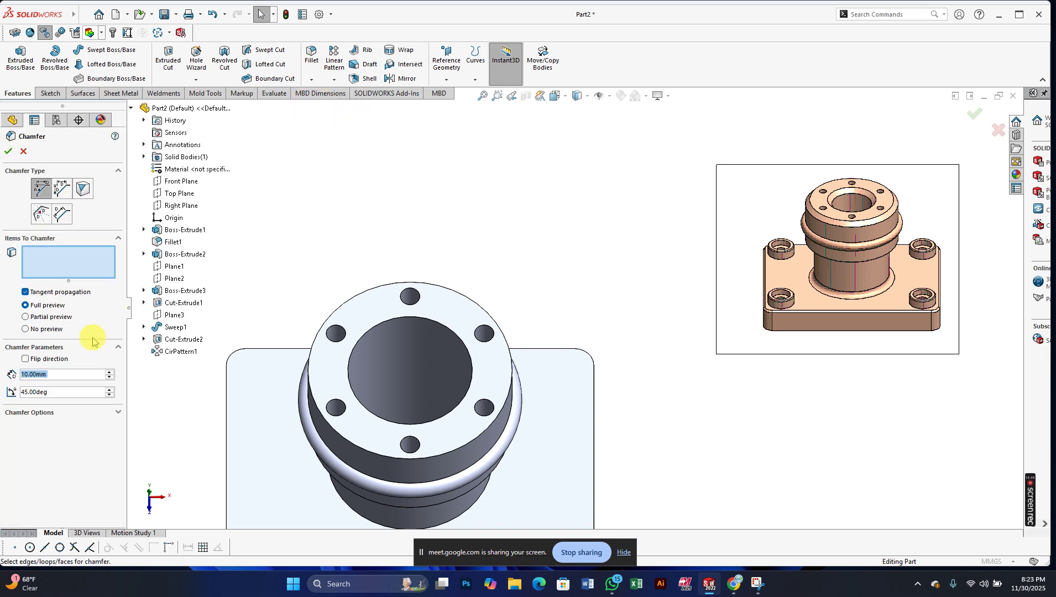
text(3)
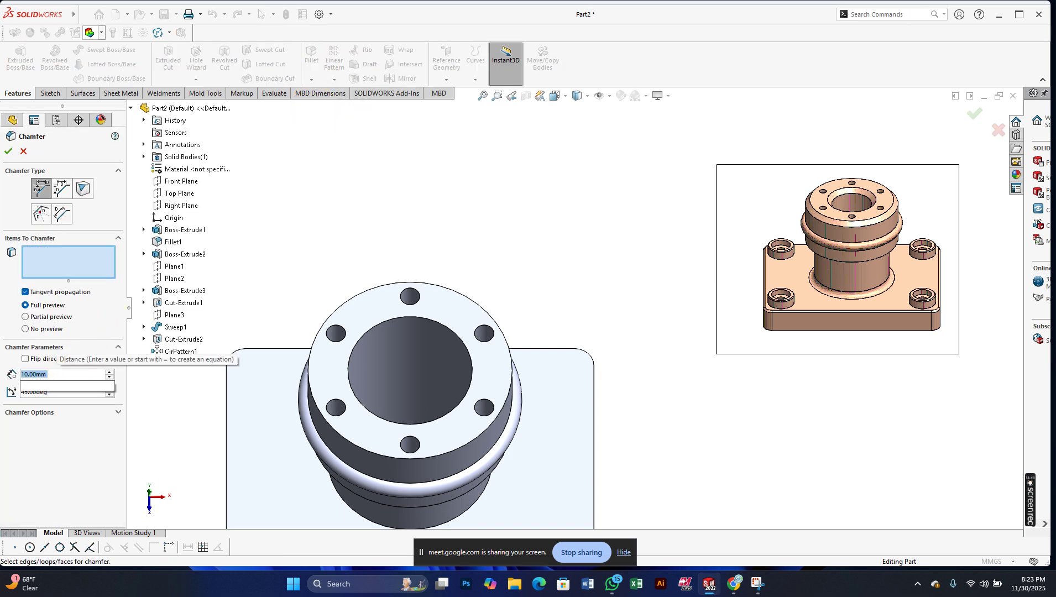
key(Return)
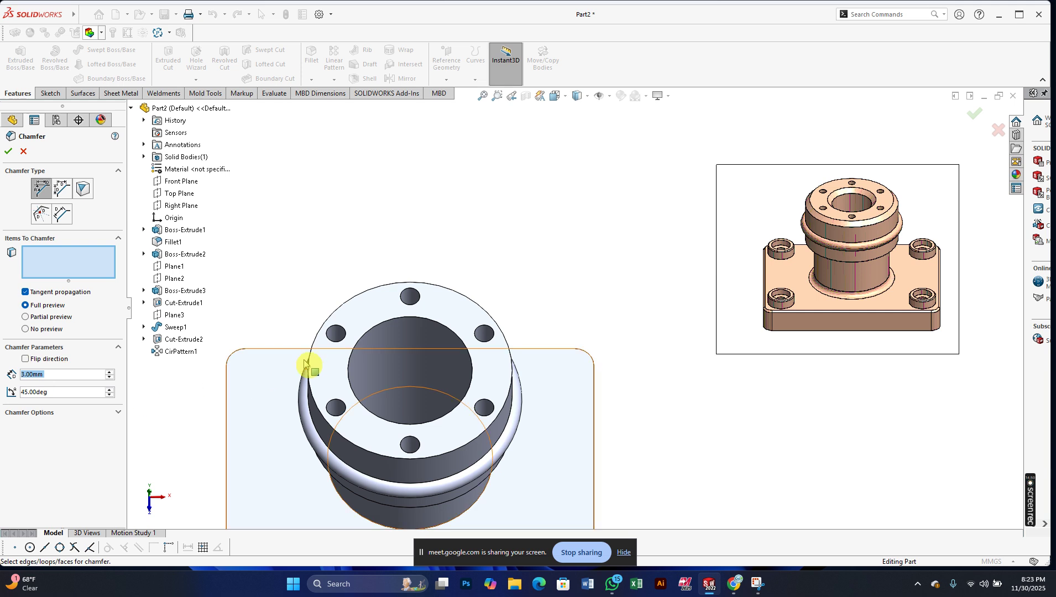
click(350, 360)
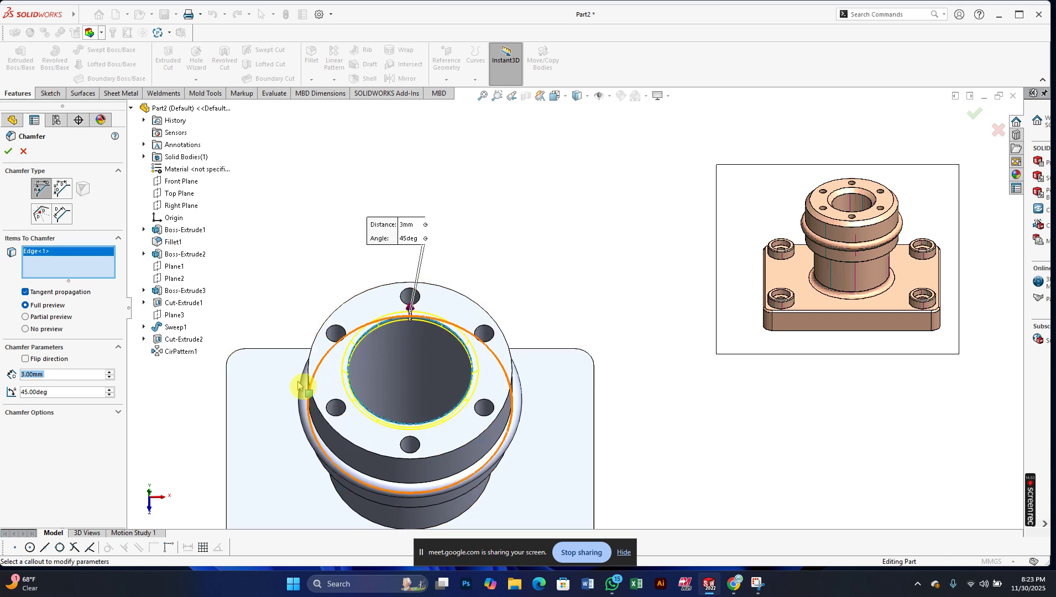
click(7, 152)
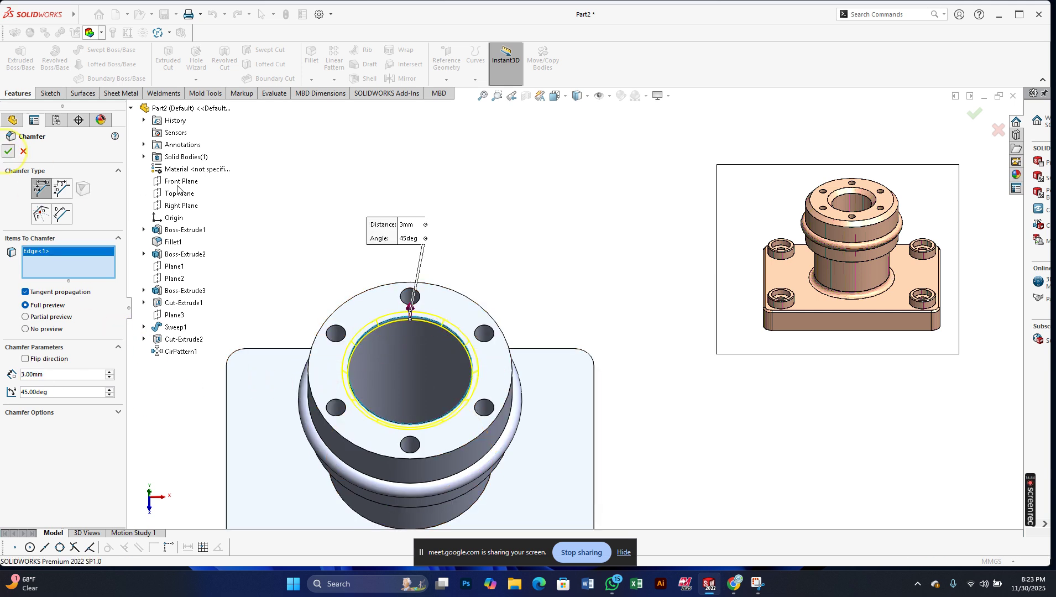
- Fillet the edge where the cylindrical neck meets the base plate with a 5 mm radius
key(f)
scroll(481, 426, down, 8)
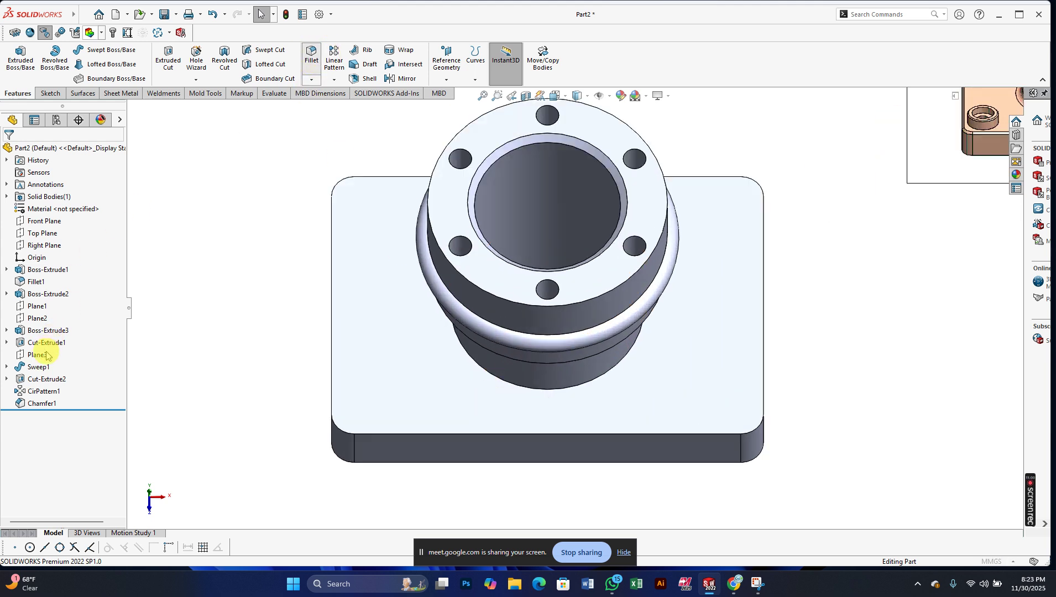
key(BackSpace)
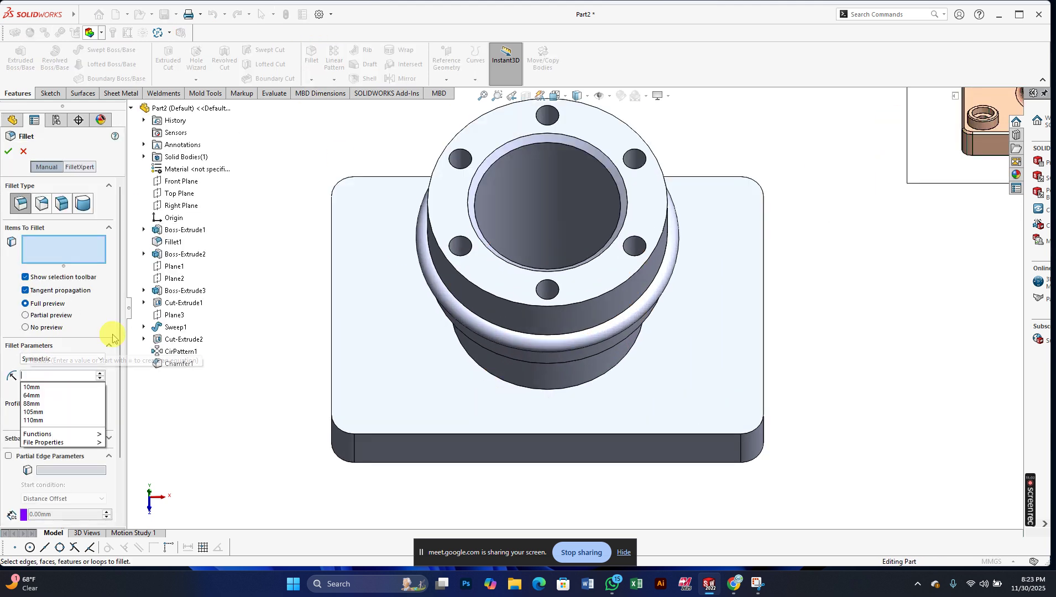
text(5)
key(Return)
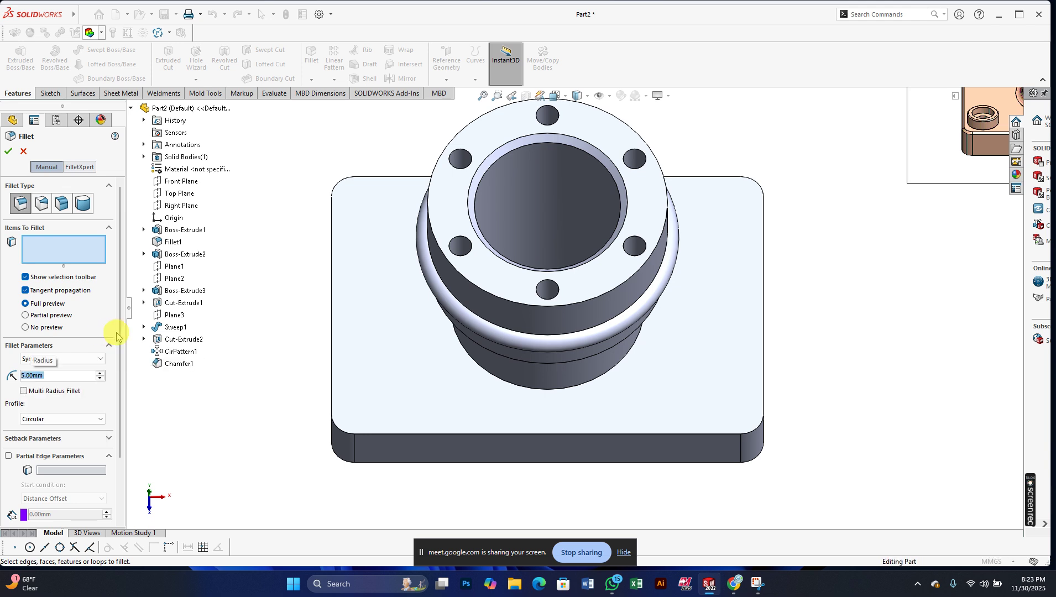
click(455, 390)
click(9, 152)
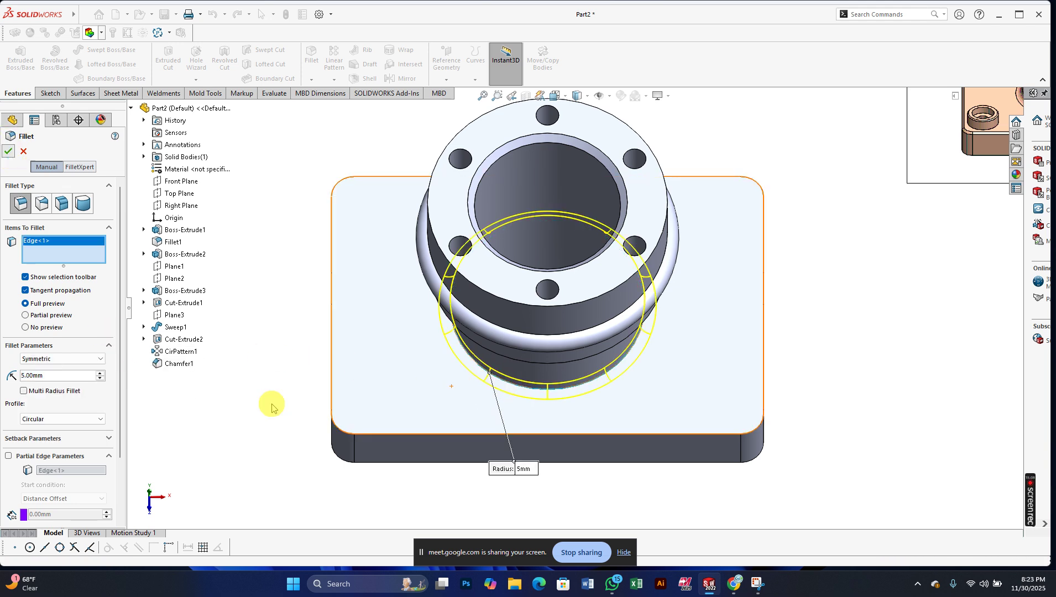
- Compare the model with the reference picture and examine the counterbored bosses at the base plate's corners
key(Up)
key(Up)
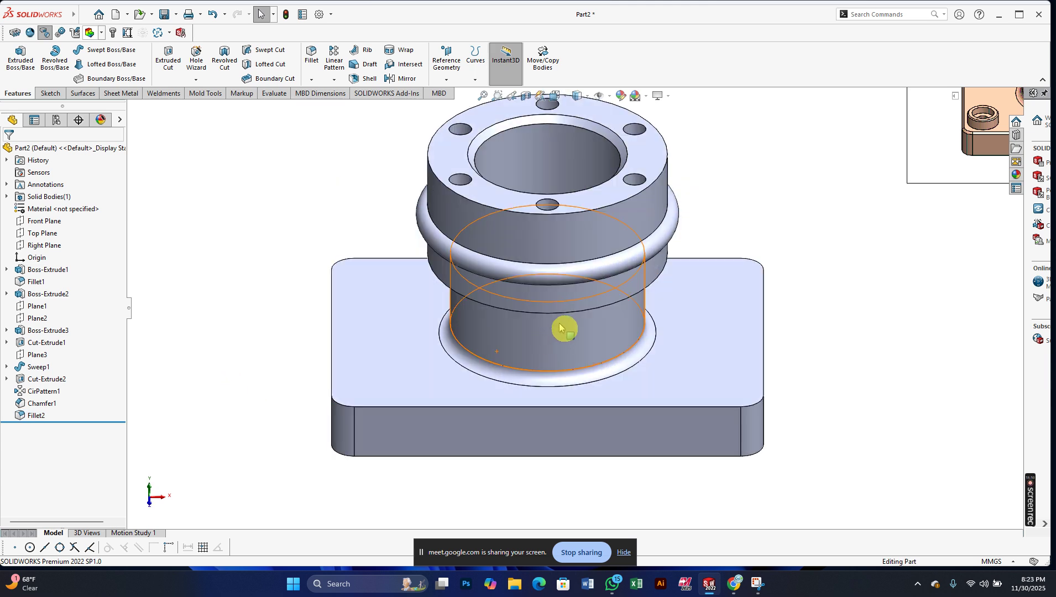
scroll(518, 360, down, 1)
scroll(520, 362, up, 3)
scroll(602, 331, up, 2)
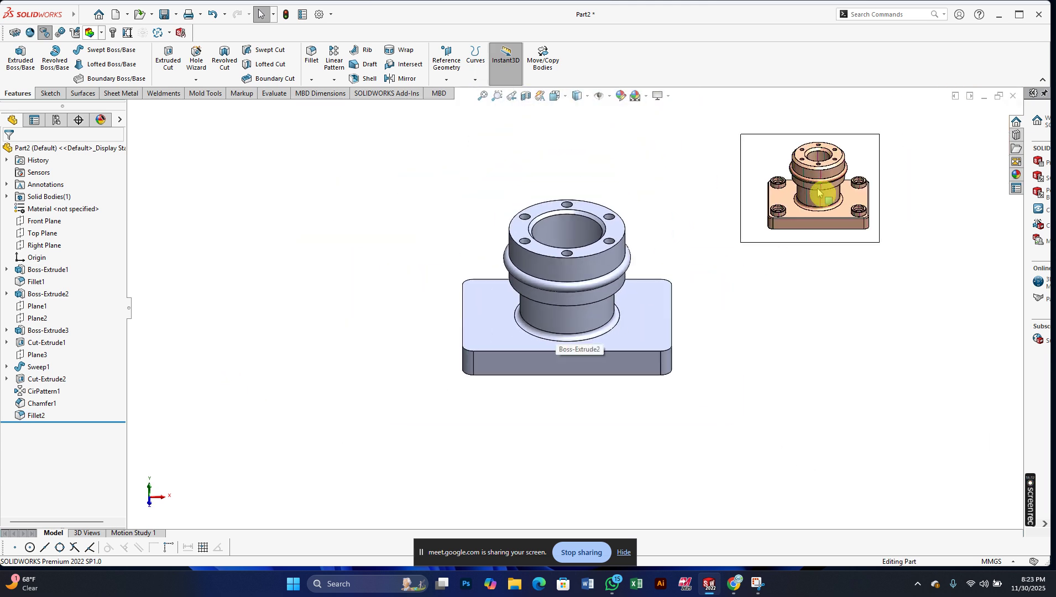
scroll(823, 193, down, 3)
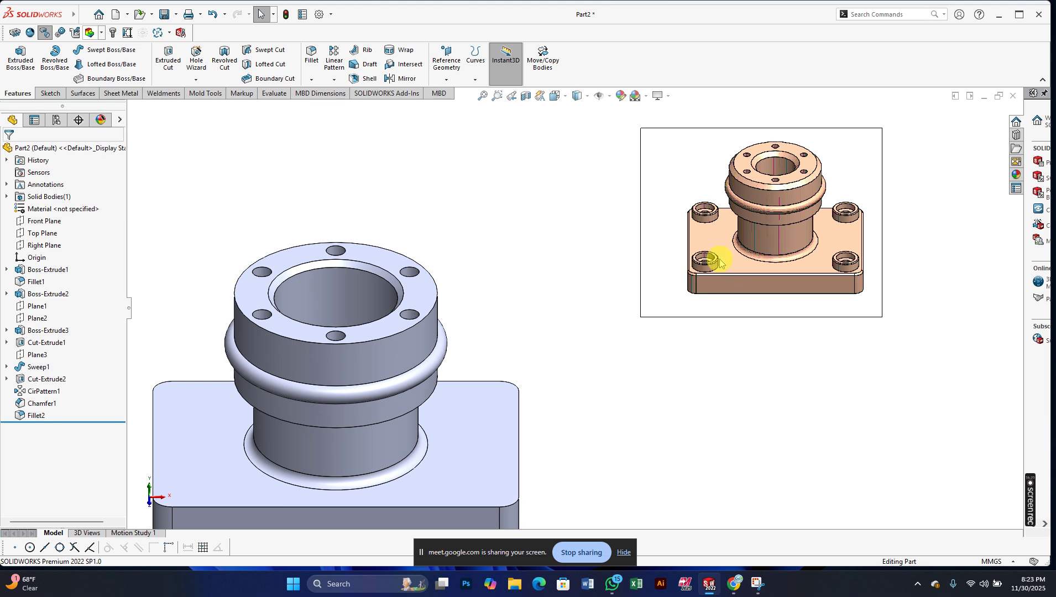
scroll(716, 267, down, 3)
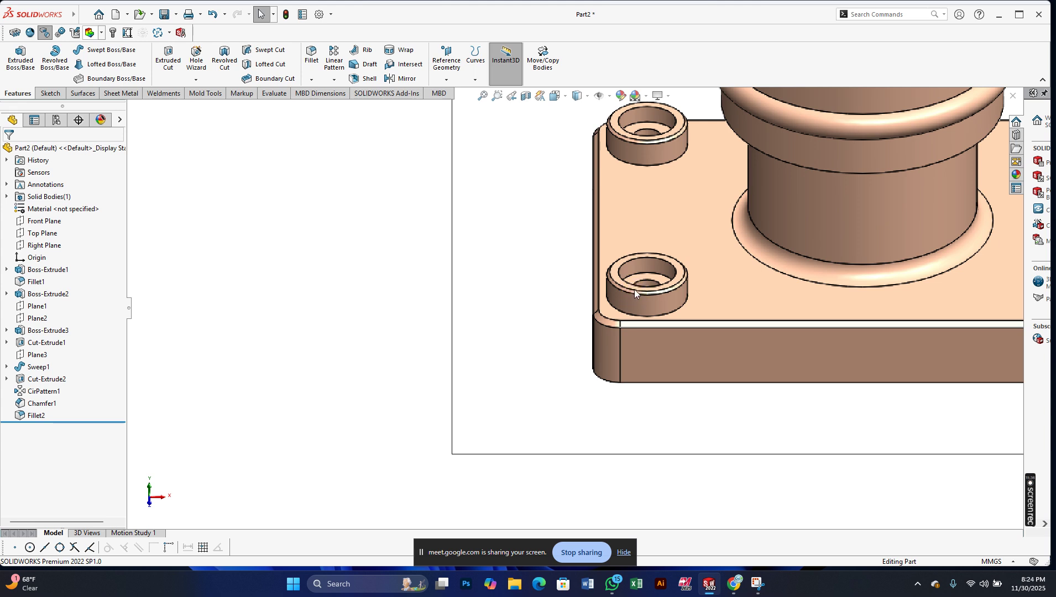
click(634, 288)
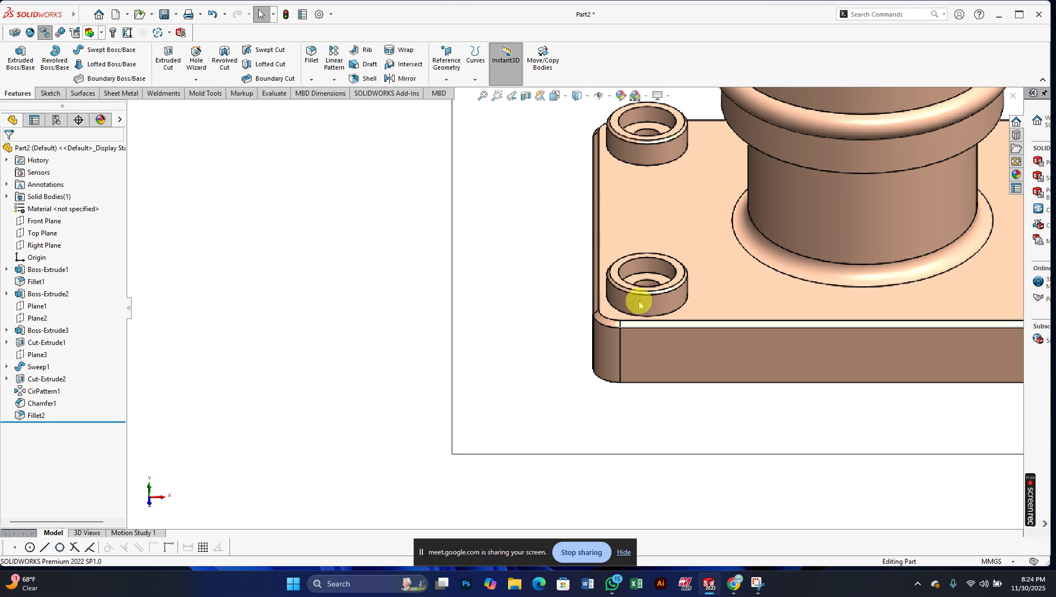
scroll(638, 304, up, 2)
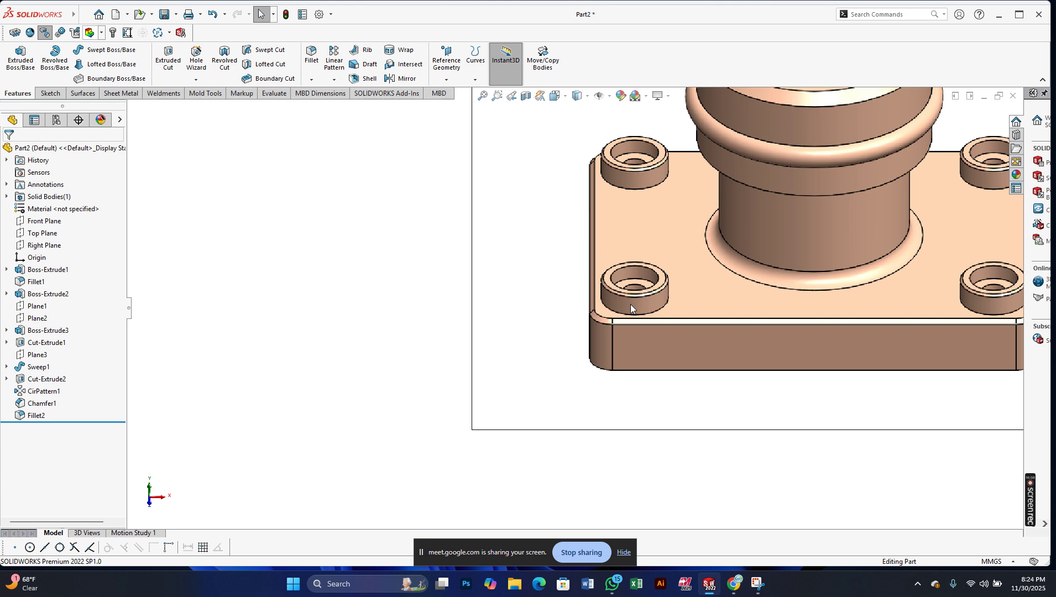
drag(630, 304, 325, 436)
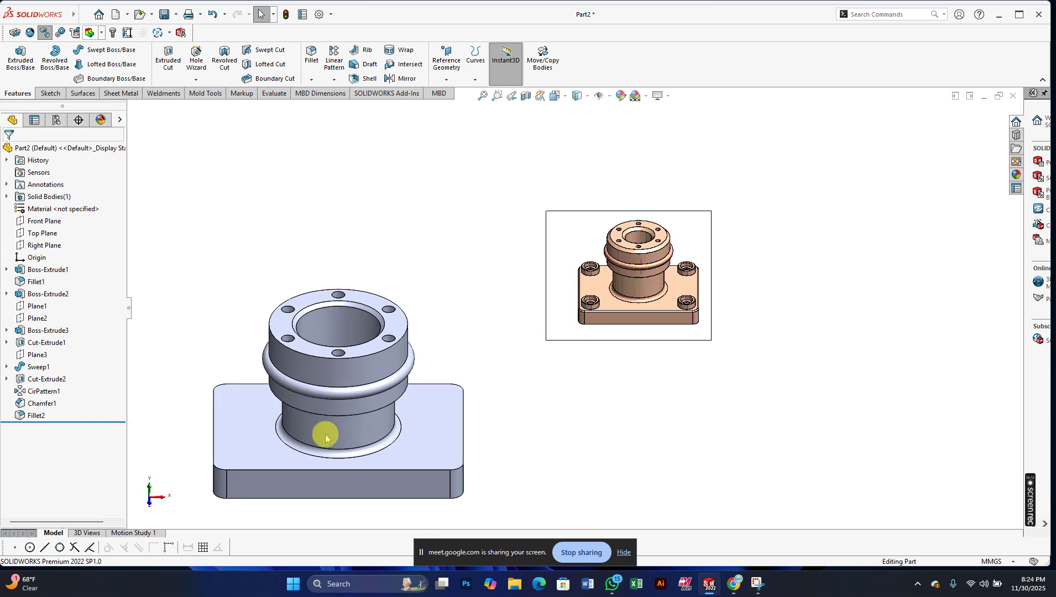
- Open a sketch on the base plate's top face and draw a small circle near the plate's upper-left corner
click(258, 431)
click(290, 399)
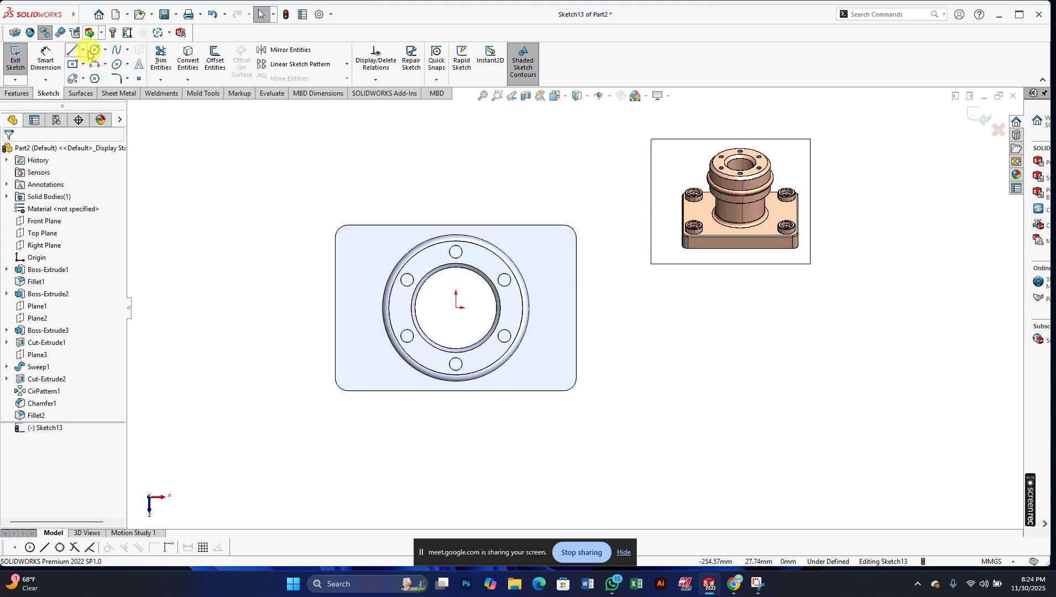
click(94, 51)
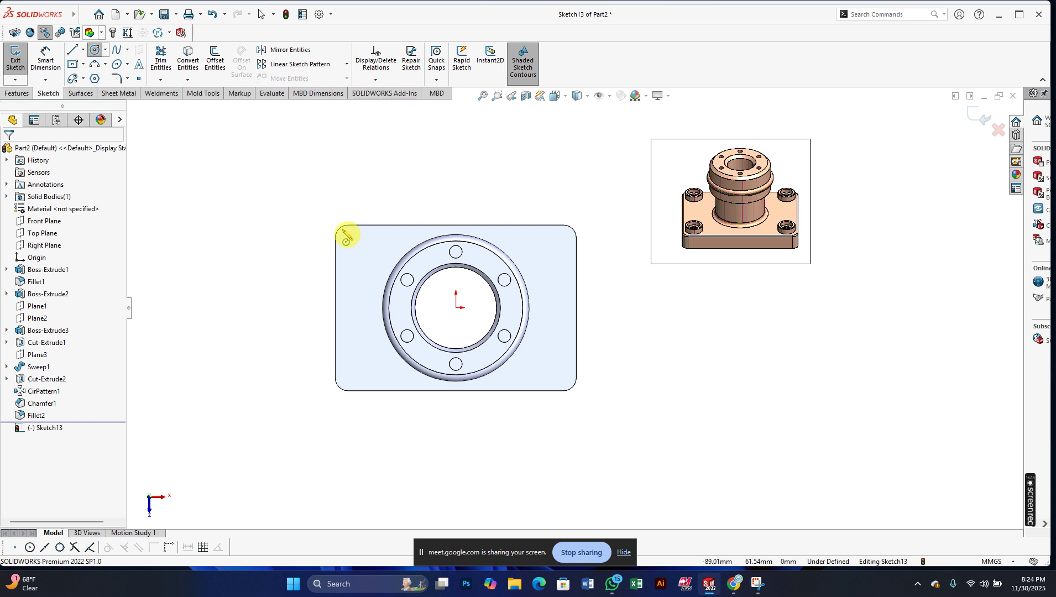
click(358, 245)
click(350, 258)
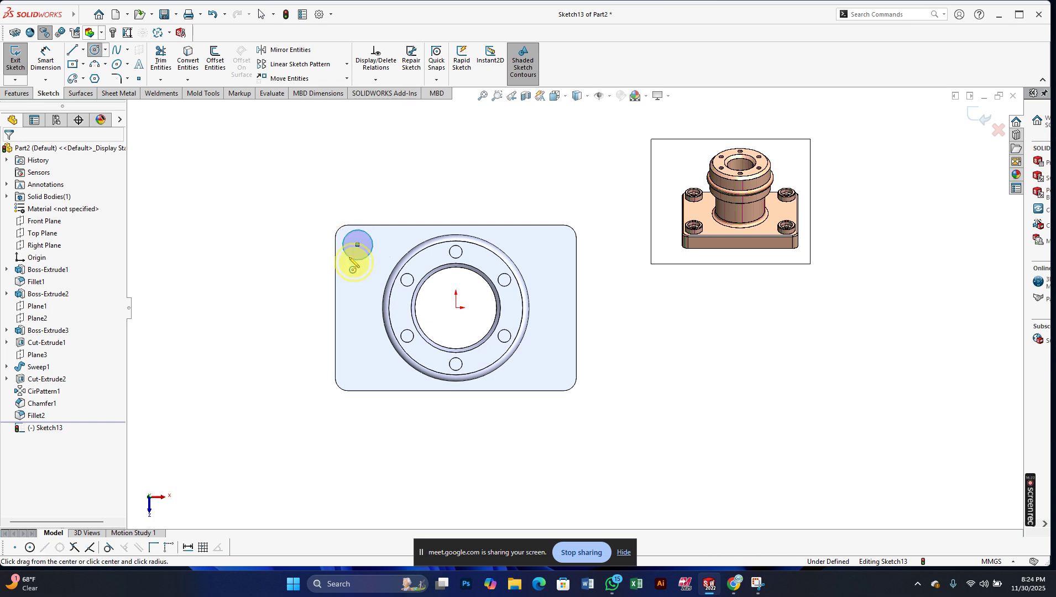
- Dimension the corner circle on the base plate and set its diameter to 22 mm
right_click(350, 258)
click(355, 263)
scroll(351, 237, down, 1)
scroll(350, 239, down, 1)
right_drag(280, 386, 261, 320)
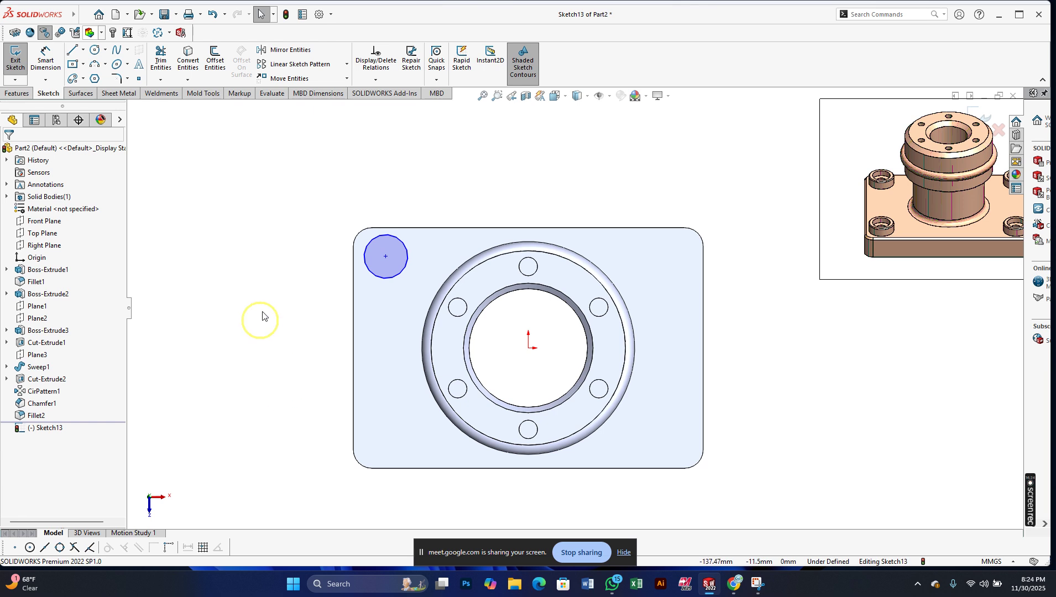
click(369, 269)
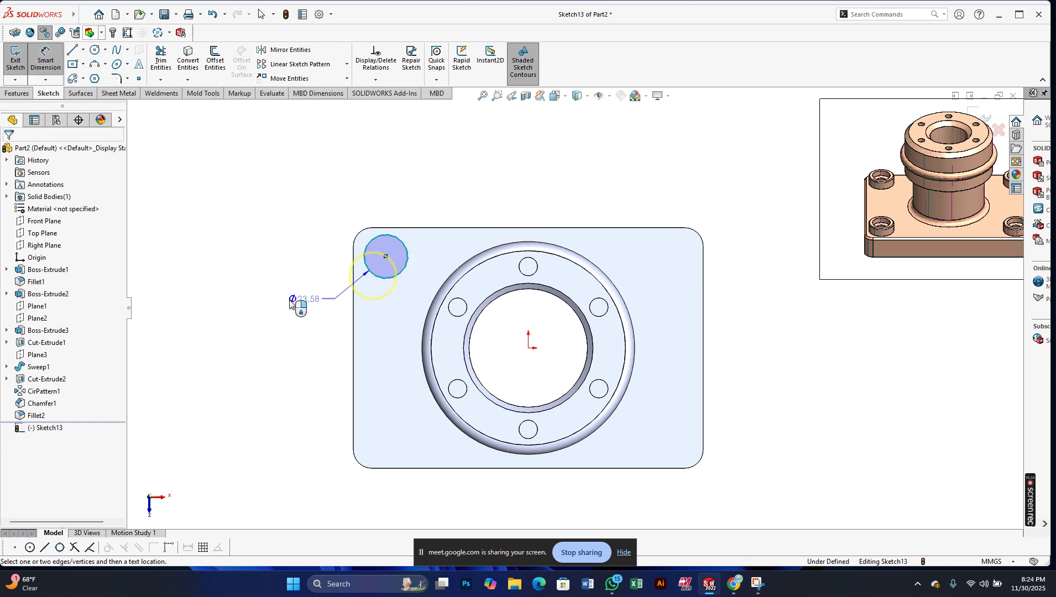
click(290, 300)
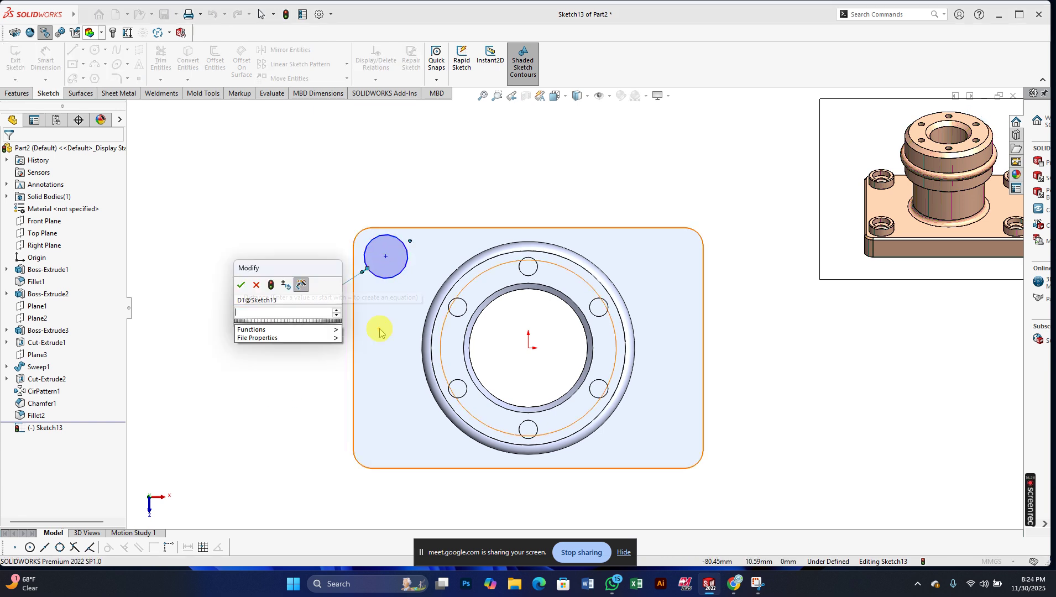
text(22)
key(Return)
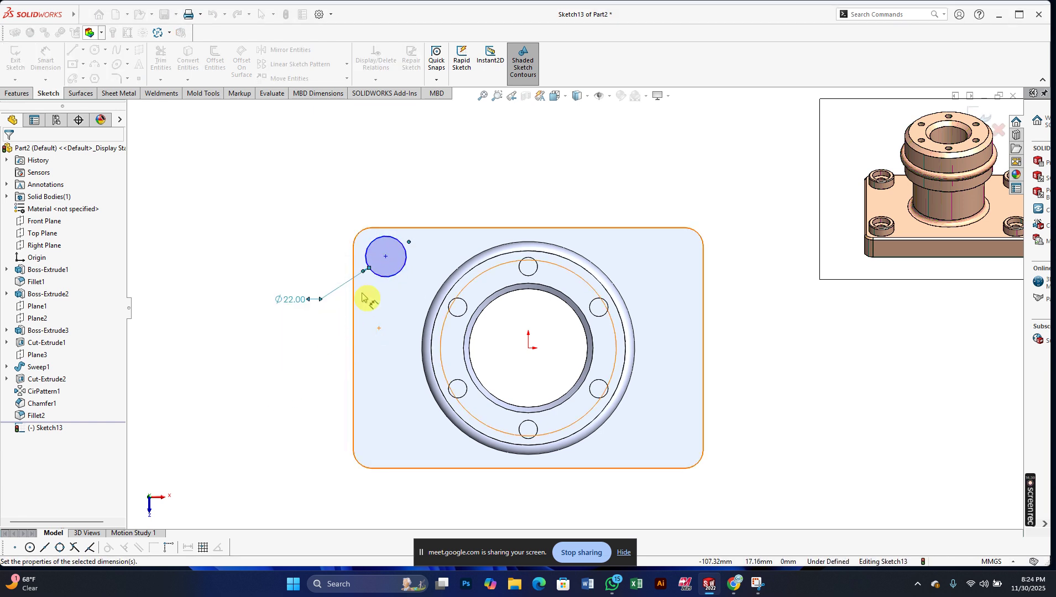
scroll(368, 301, down, 2)
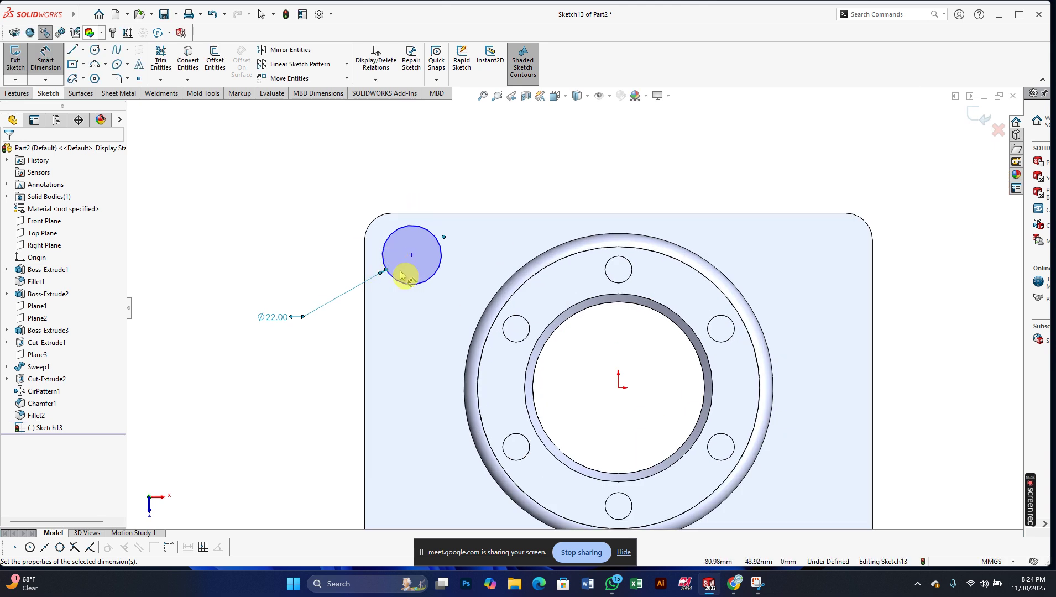
- Try to extrude the single corner circle 10 mm as a boss, and undo the extrusion back to its sketch
click(17, 93)
click(20, 58)
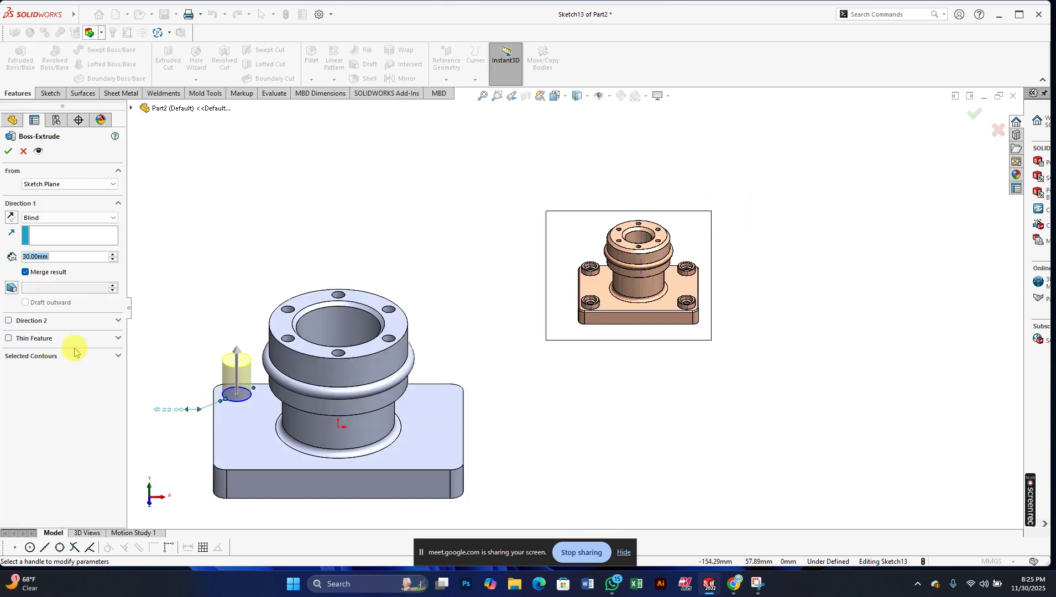
text(10)
key(Return)
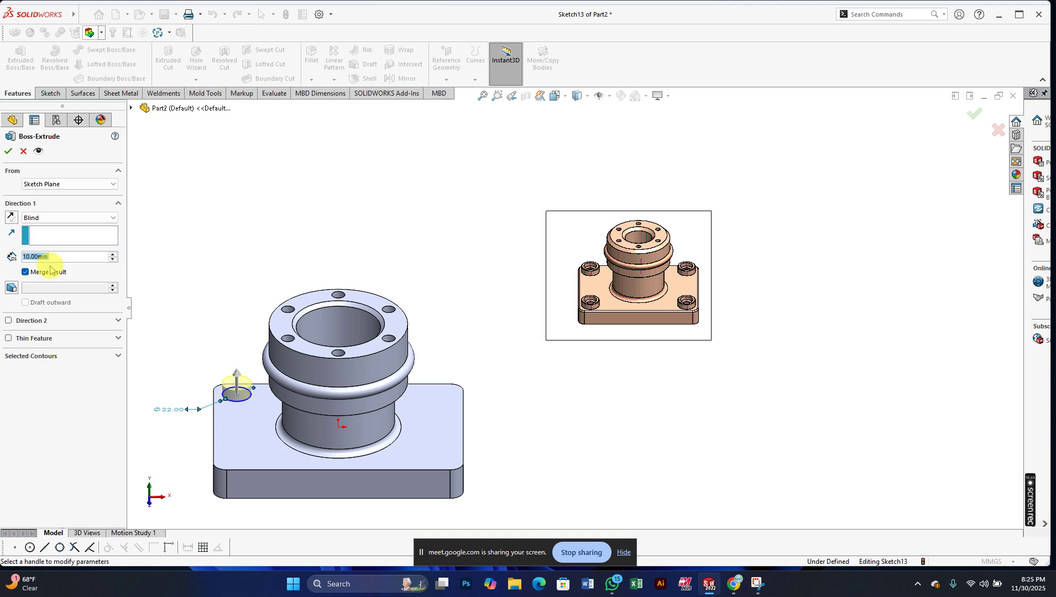
click(7, 153)
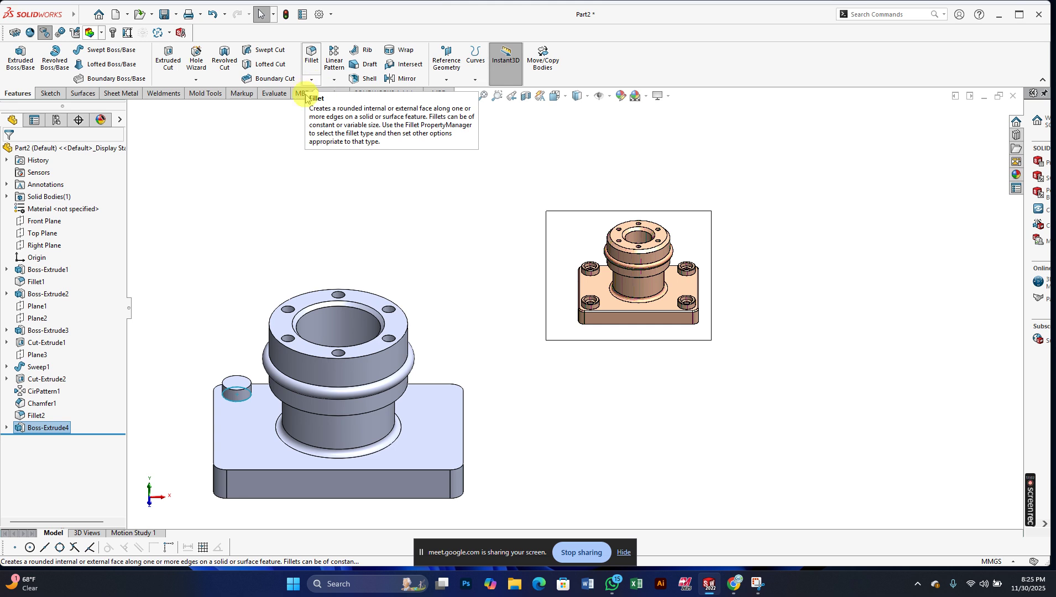
click(224, 235)
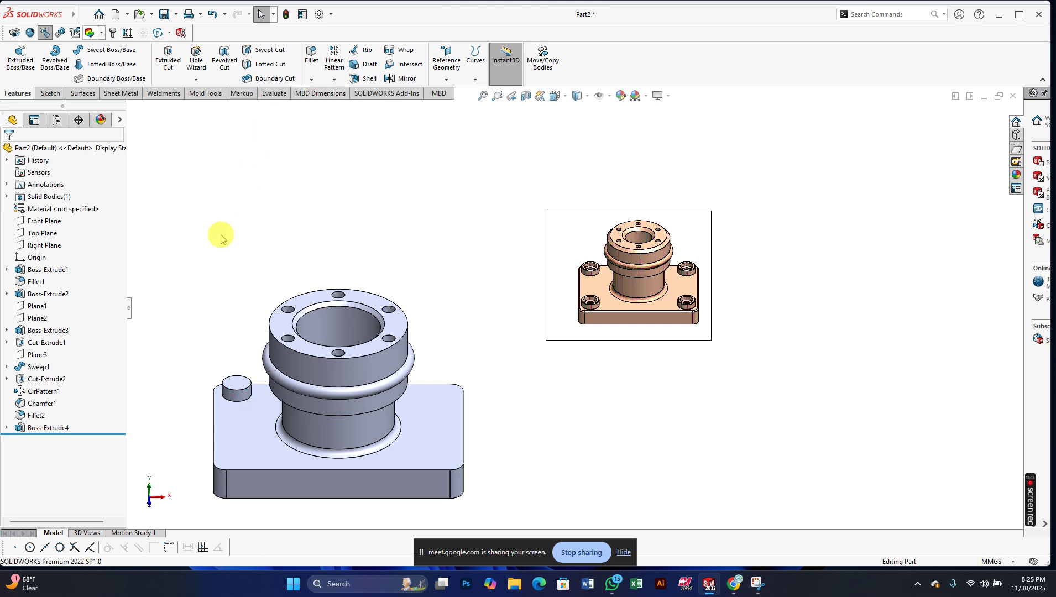
key(ctrl+z)
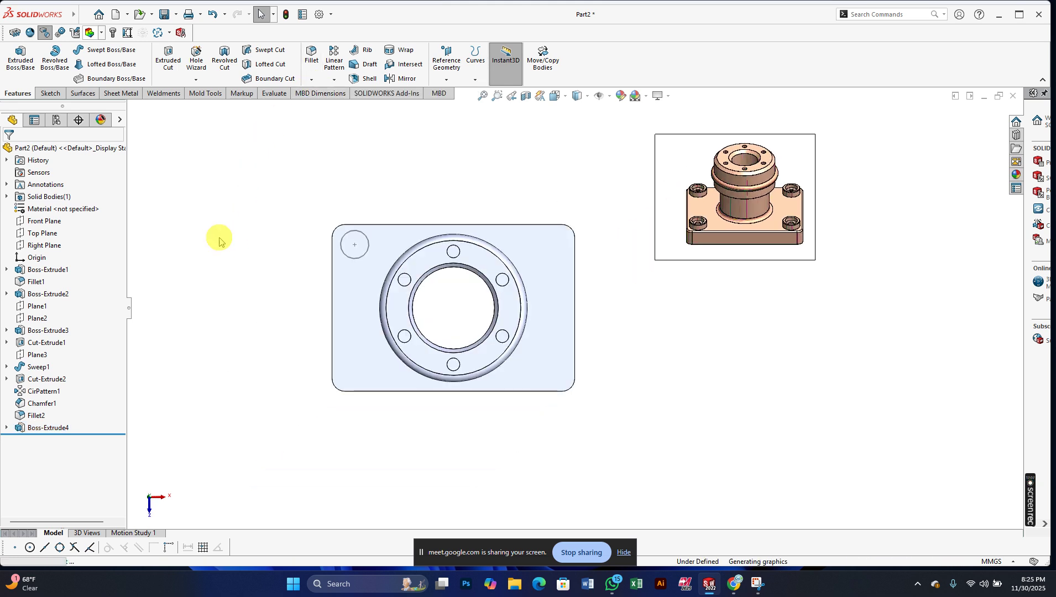
- Sketch a short vertical line about 5 mm long down from the midpoint of the plate's upper edge
scroll(222, 241, down, 4)
scroll(466, 299, up, 2)
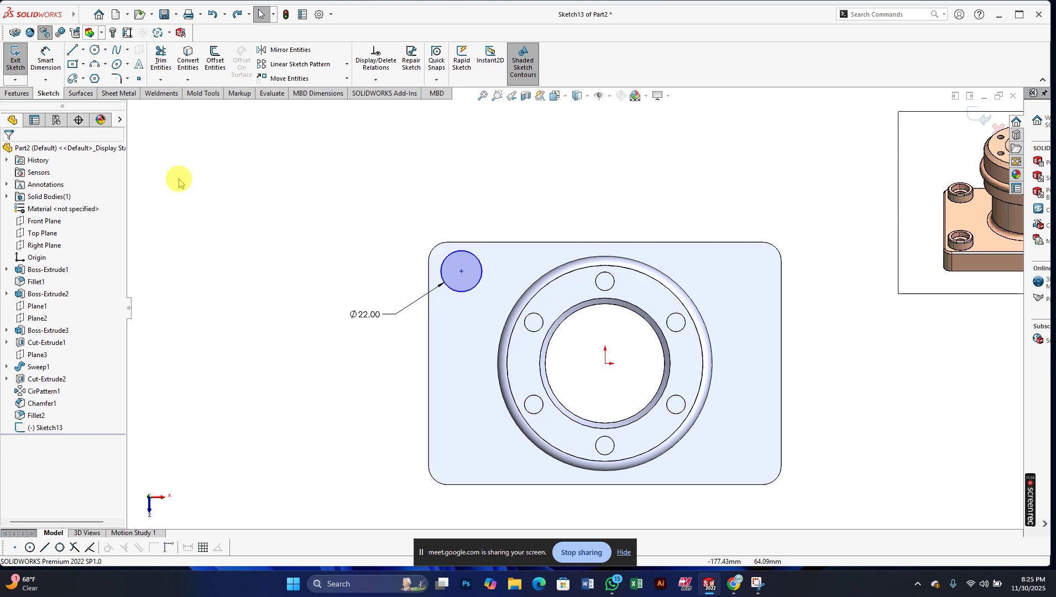
click(73, 51)
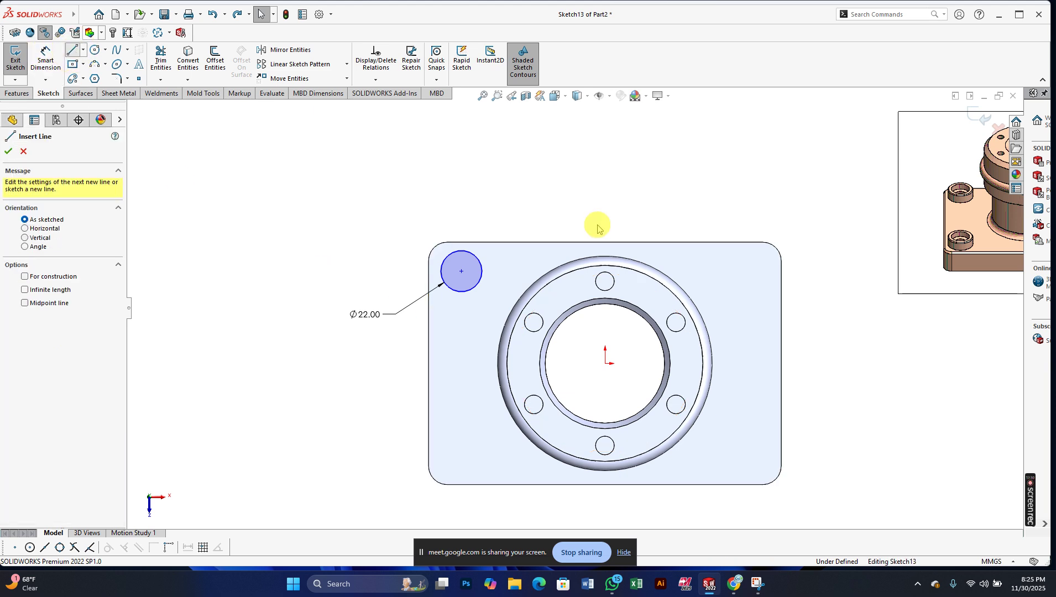
drag(605, 243, 606, 252)
right_click(612, 258)
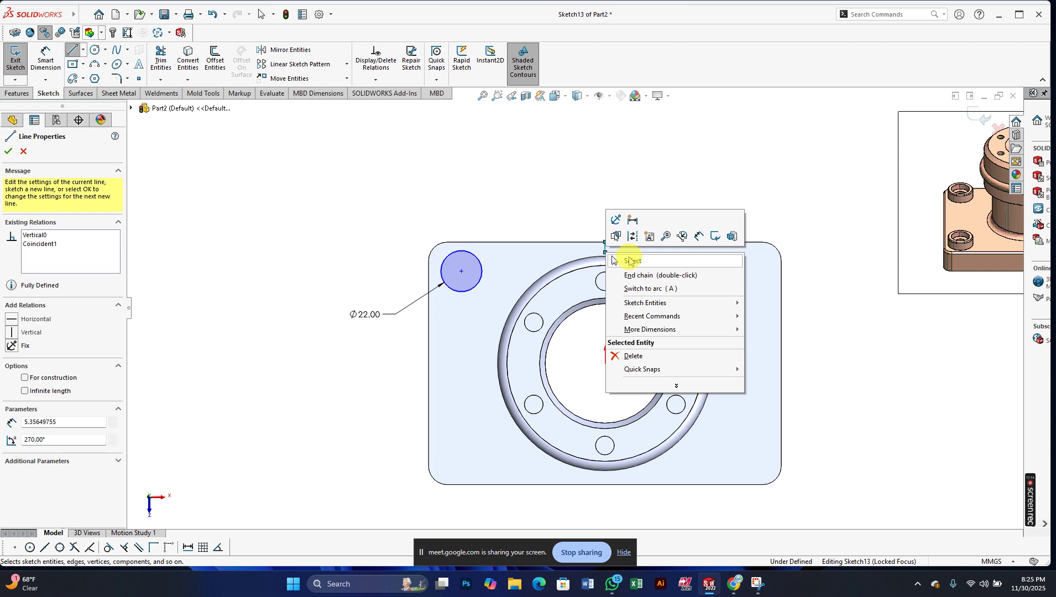
click(615, 260)
click(607, 246)
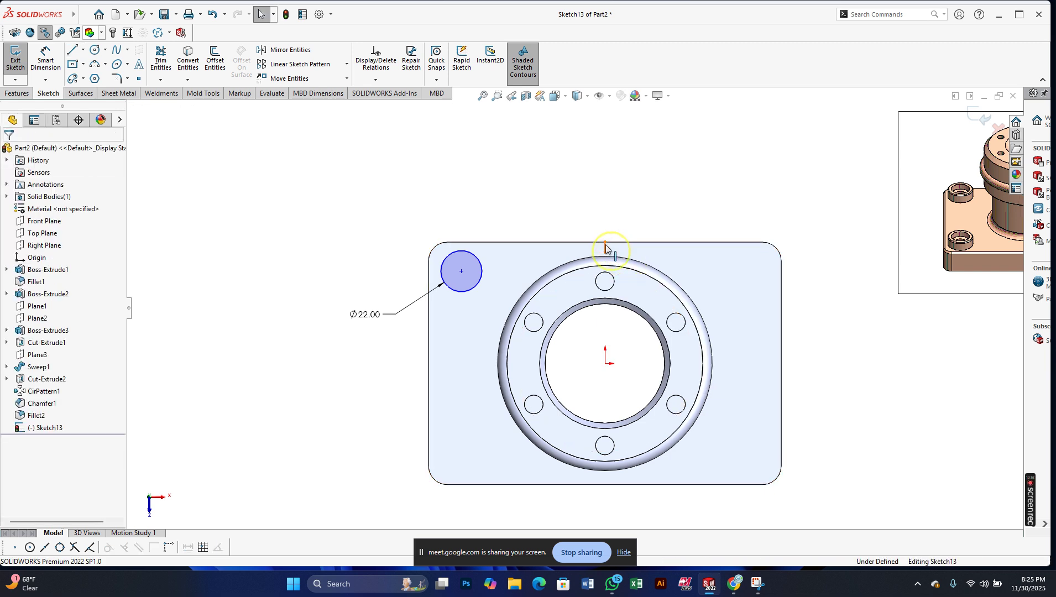
click(653, 209)
- Sketch a short horizontal line about 9 mm long starting at the origin
click(73, 54)
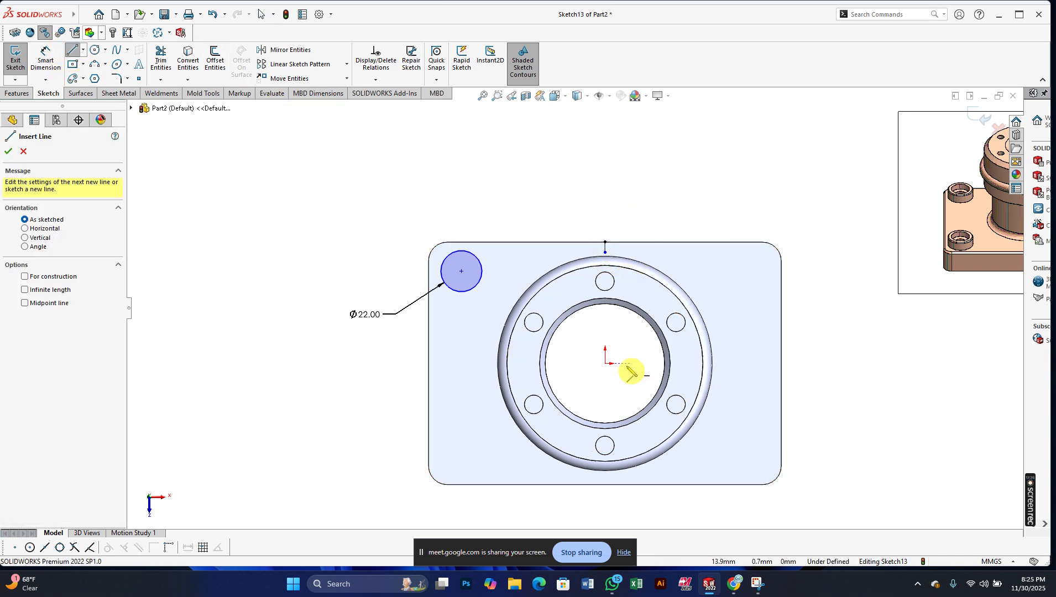
click(605, 364)
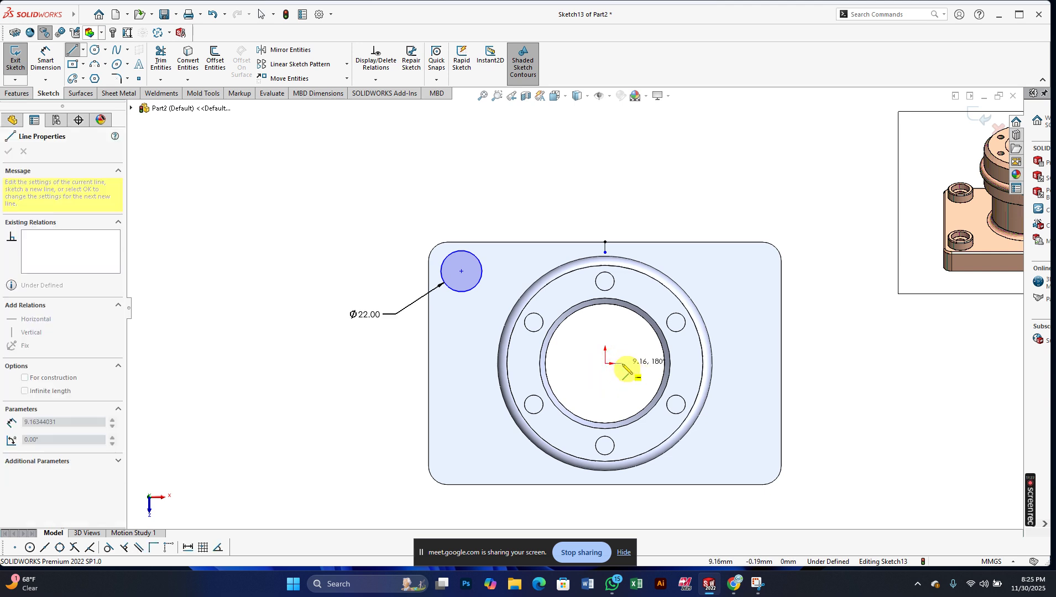
click(623, 363)
right_click(630, 372)
click(647, 375)
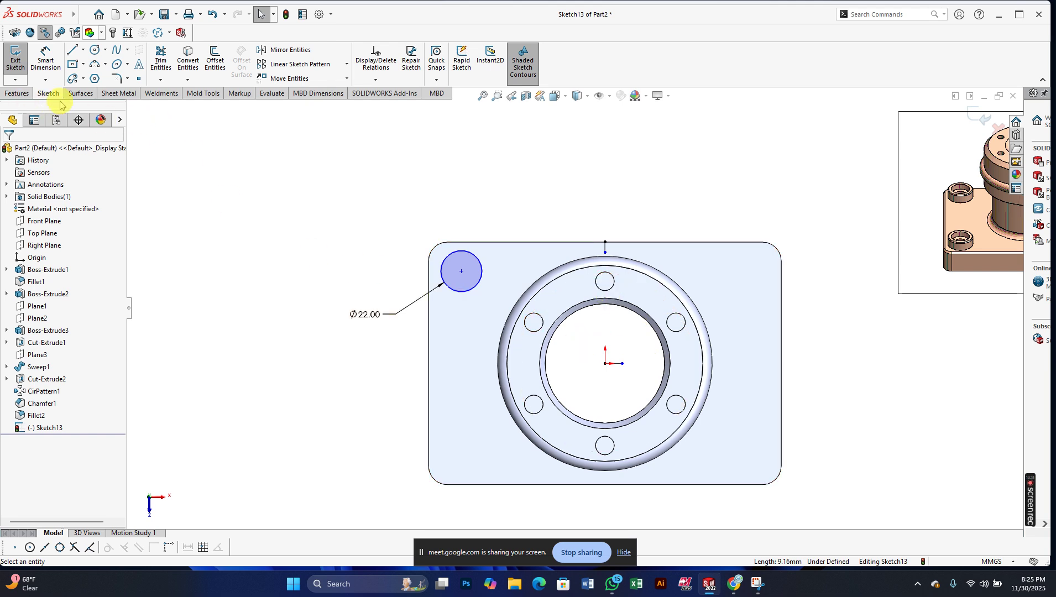
- Mirror the 22 mm circle about the short vertical line to the plate's opposite upper corner
click(274, 50)
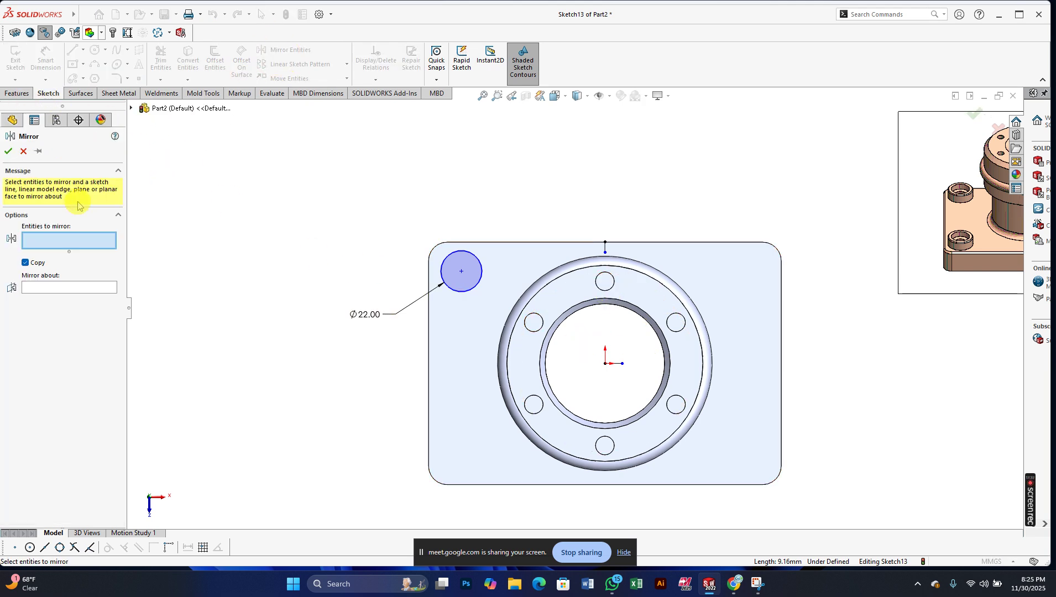
click(481, 263)
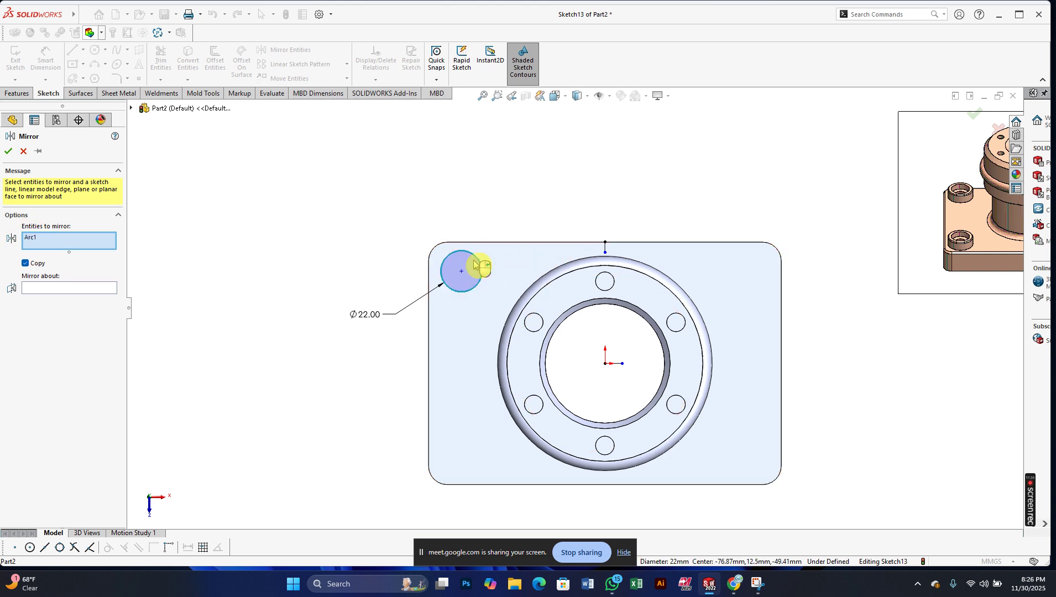
click(63, 288)
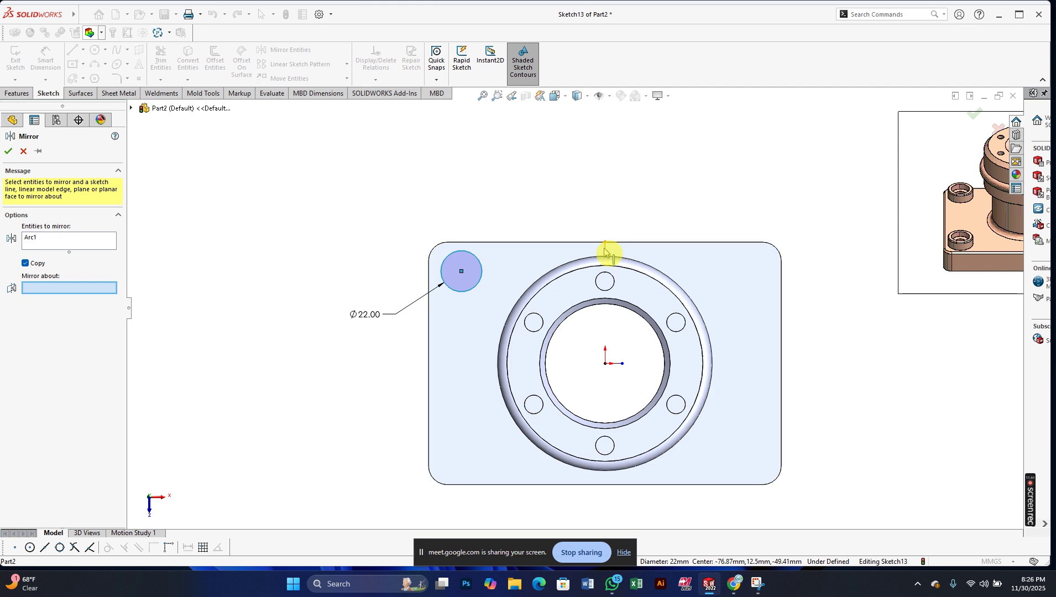
click(607, 247)
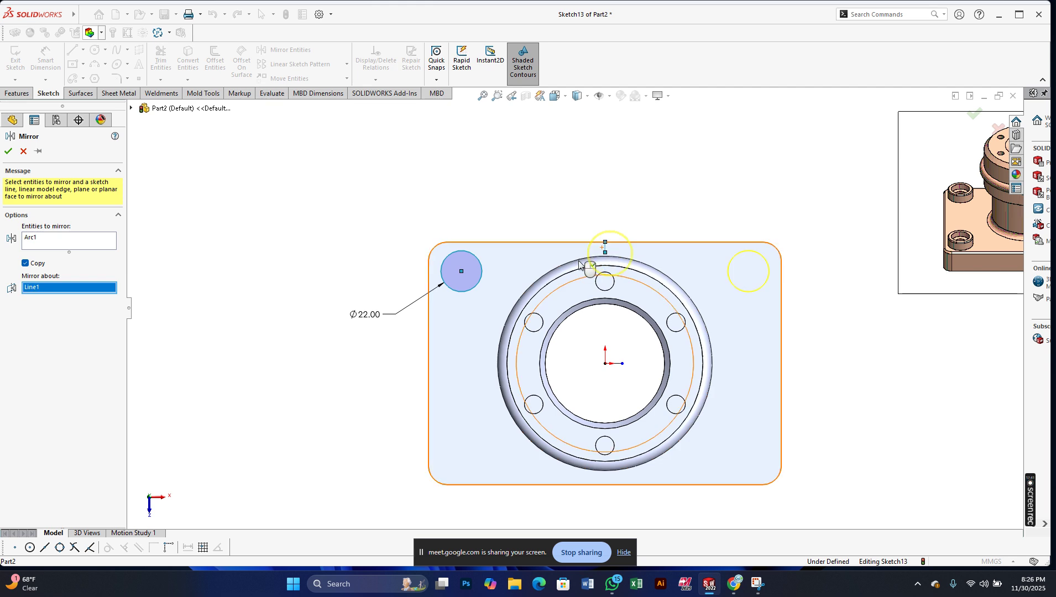
click(8, 153)
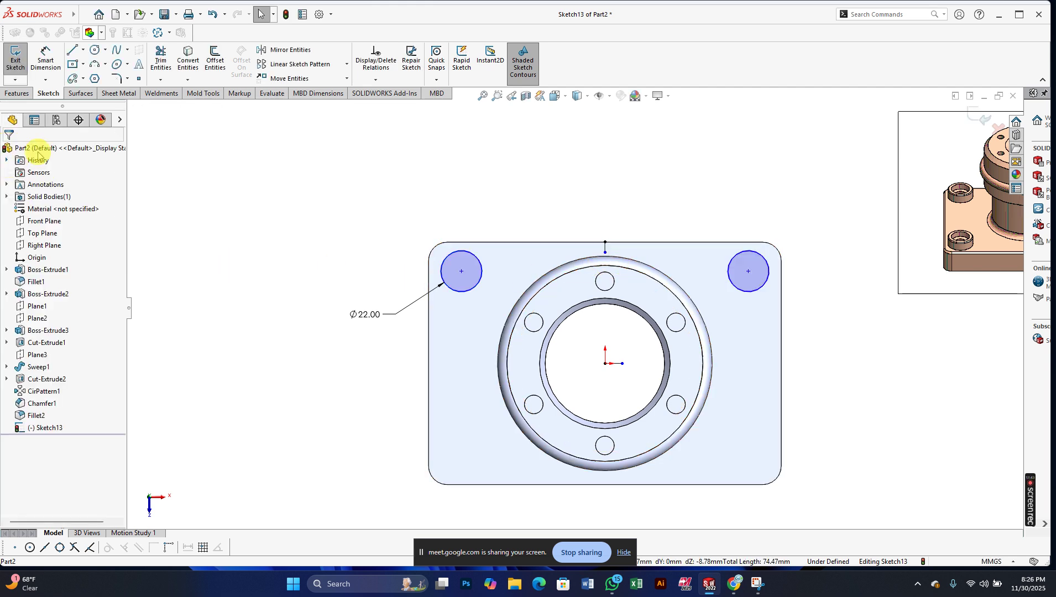
- Mirror both upper corner circles about the short horizontal line at the origin to the plate's lower corners
click(265, 50)
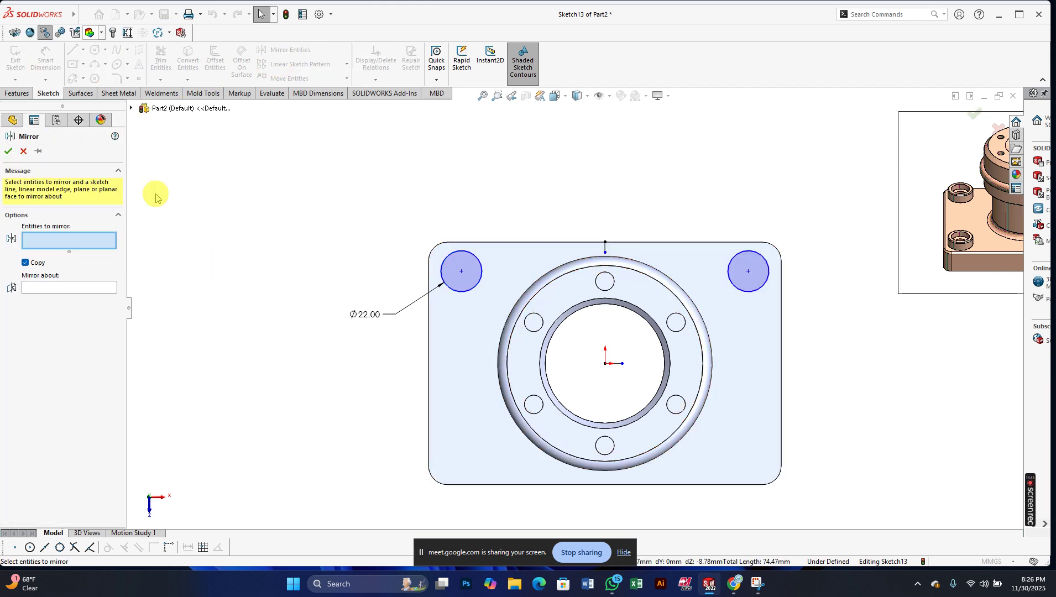
click(472, 292)
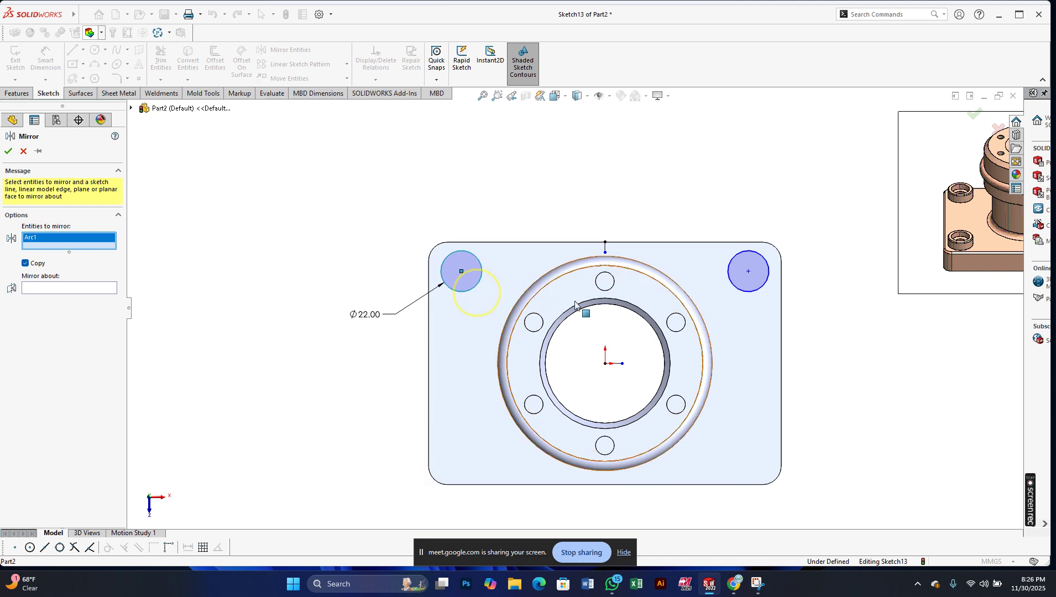
click(723, 285)
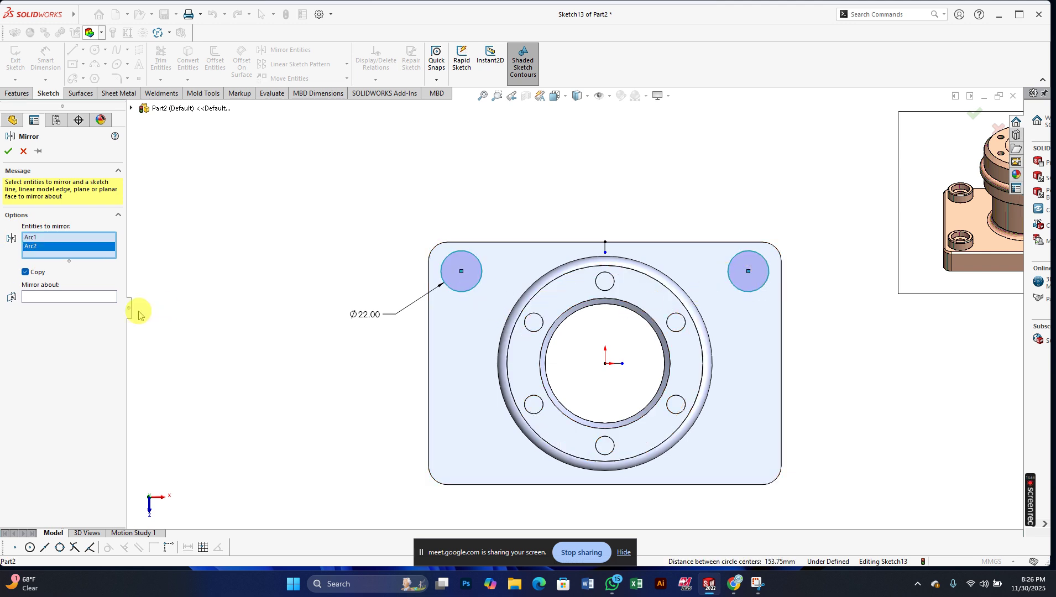
click(62, 298)
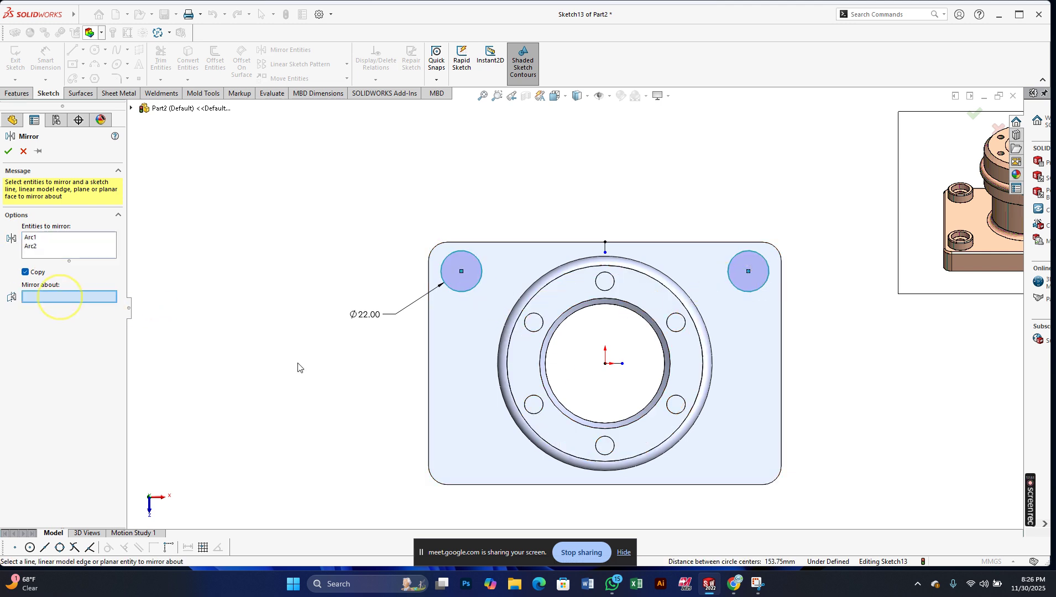
click(615, 365)
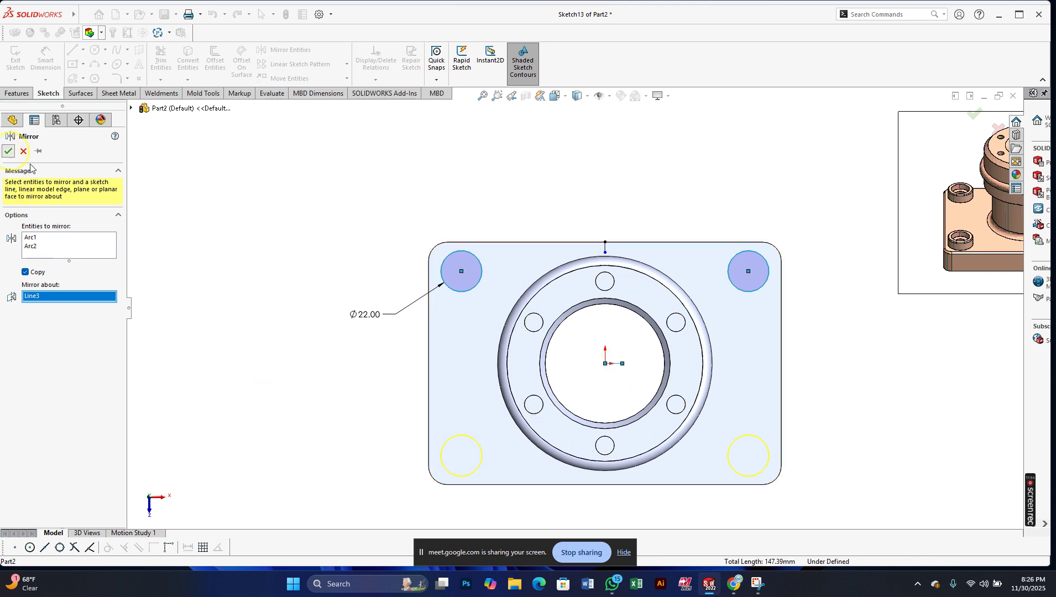
click(9, 151)
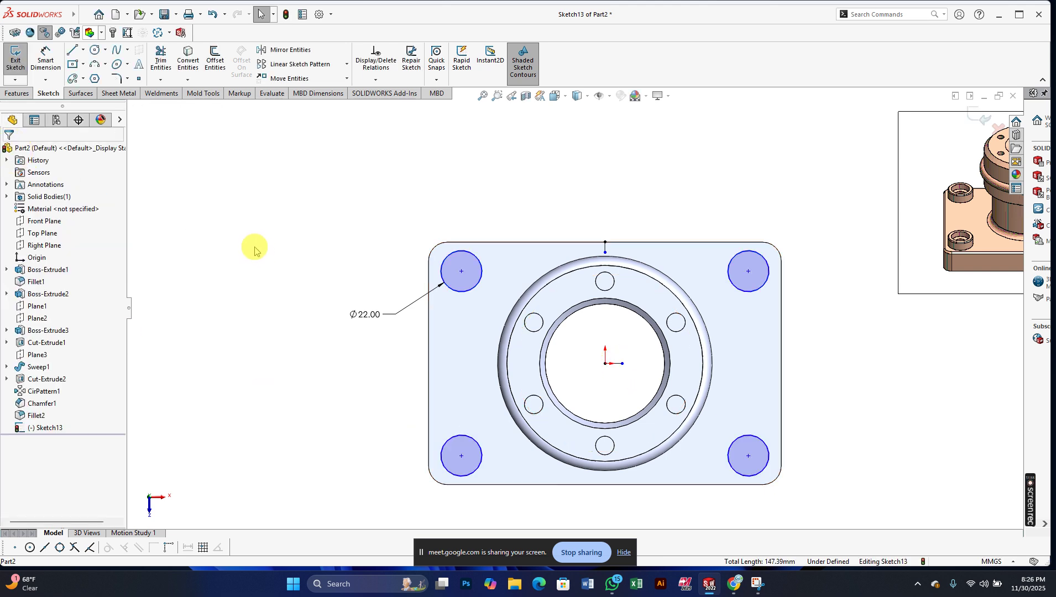
- Extrude the four corner circles 10 mm with a blind depth as merged bosses on the base plate
click(21, 95)
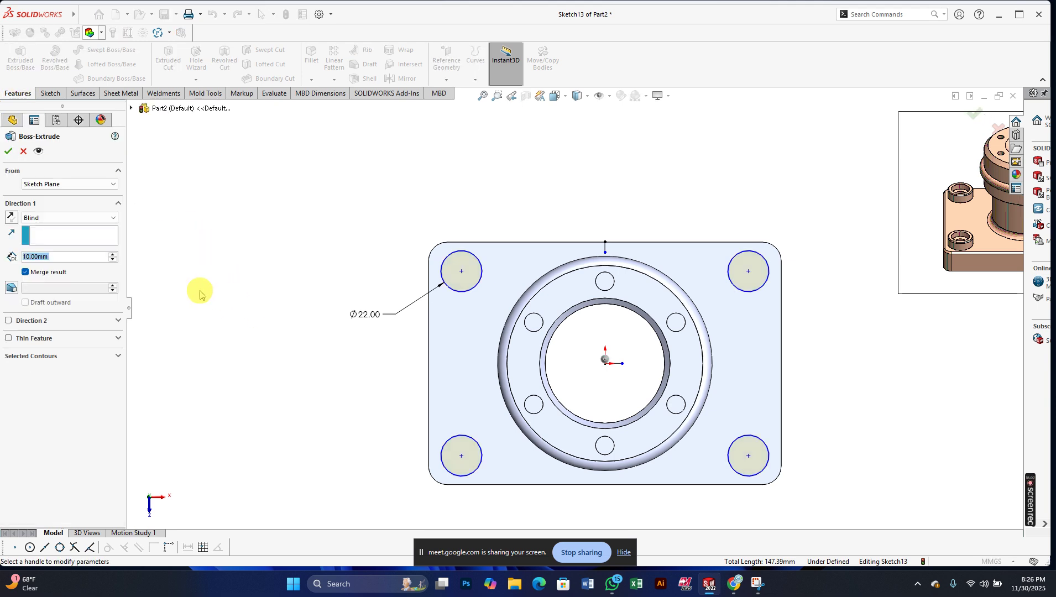
click(8, 151)
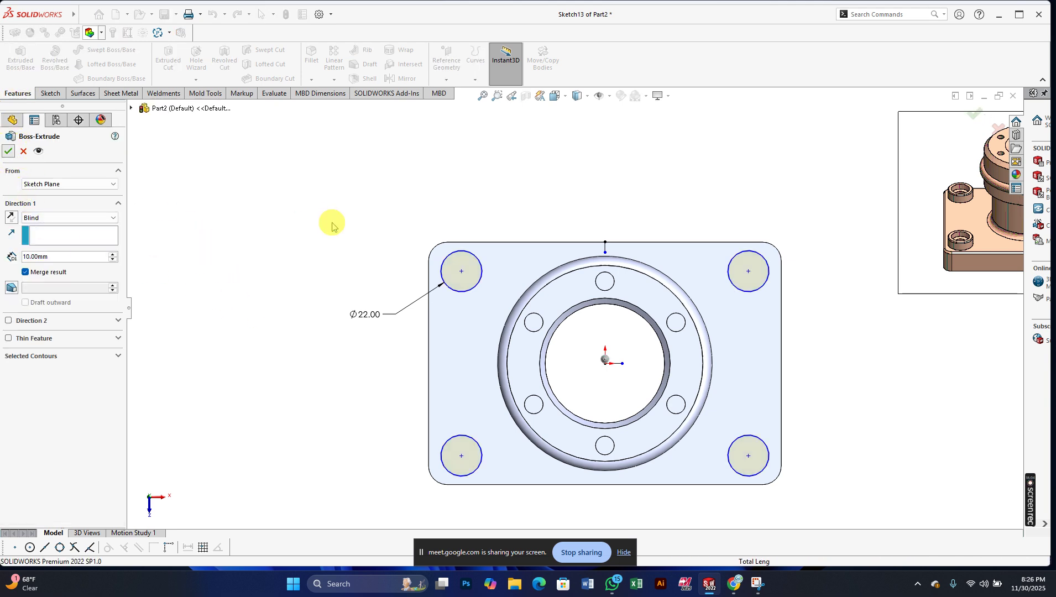
click(332, 223)
key(Up)
key(Up)
key(Up)
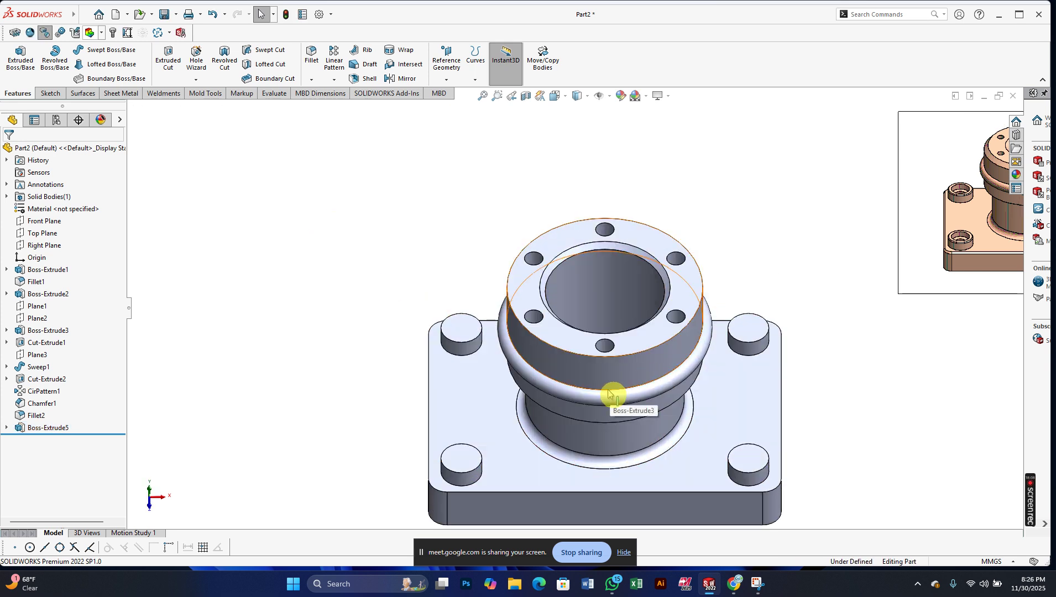
- Examine the counterbored corner bosses in the reference picture, and view the part from above
scroll(879, 261, up, 5)
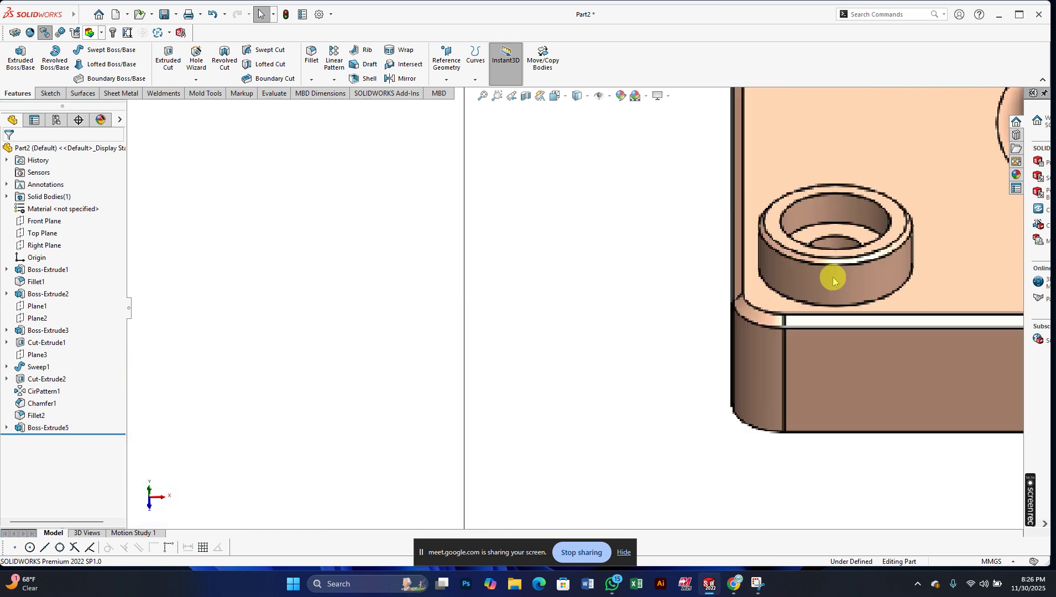
click(482, 308)
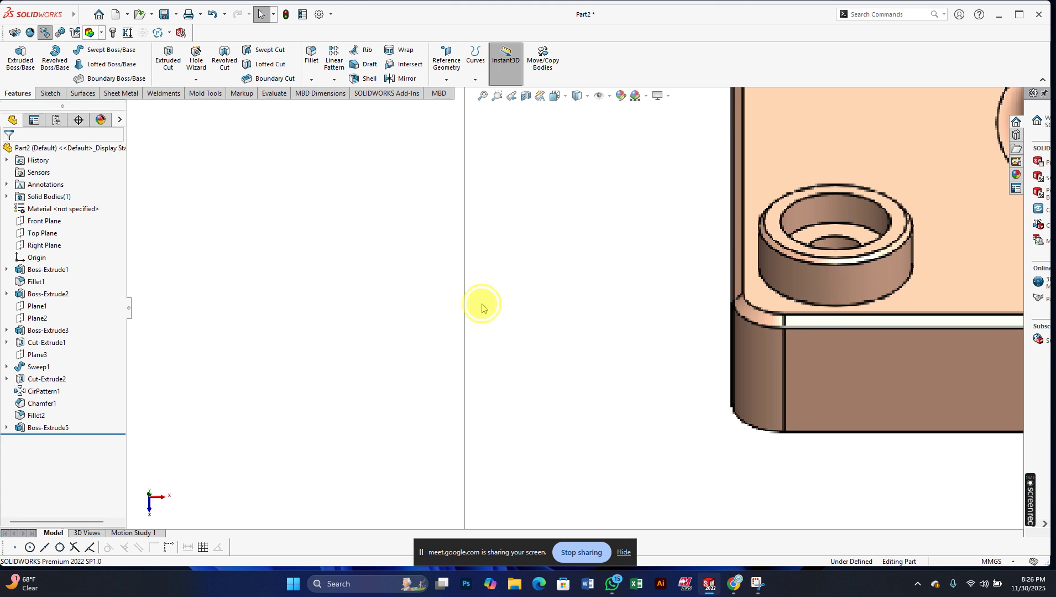
drag(482, 308, 484, 308)
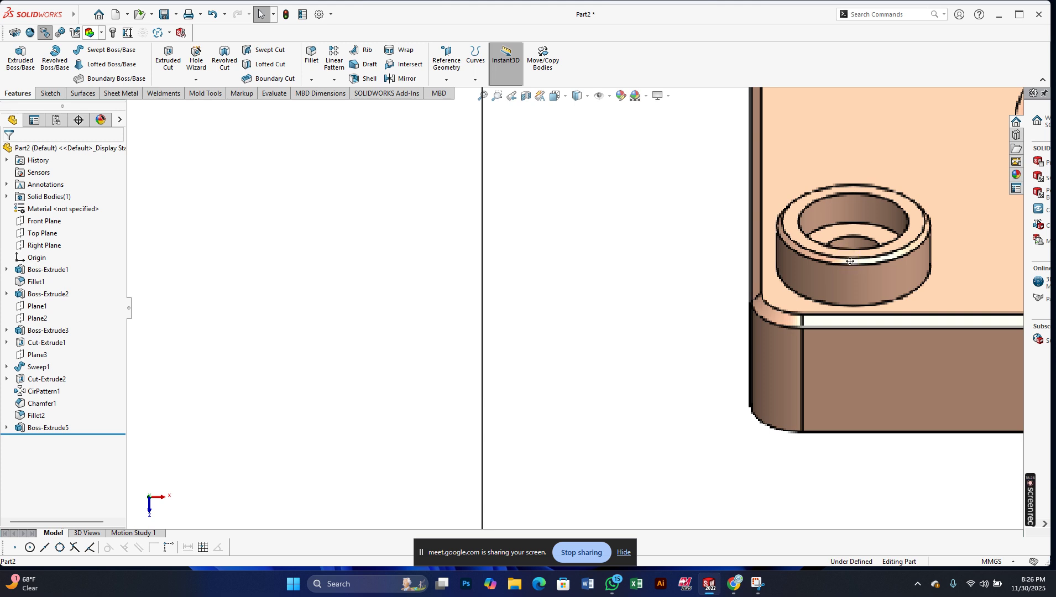
scroll(849, 261, up, 6)
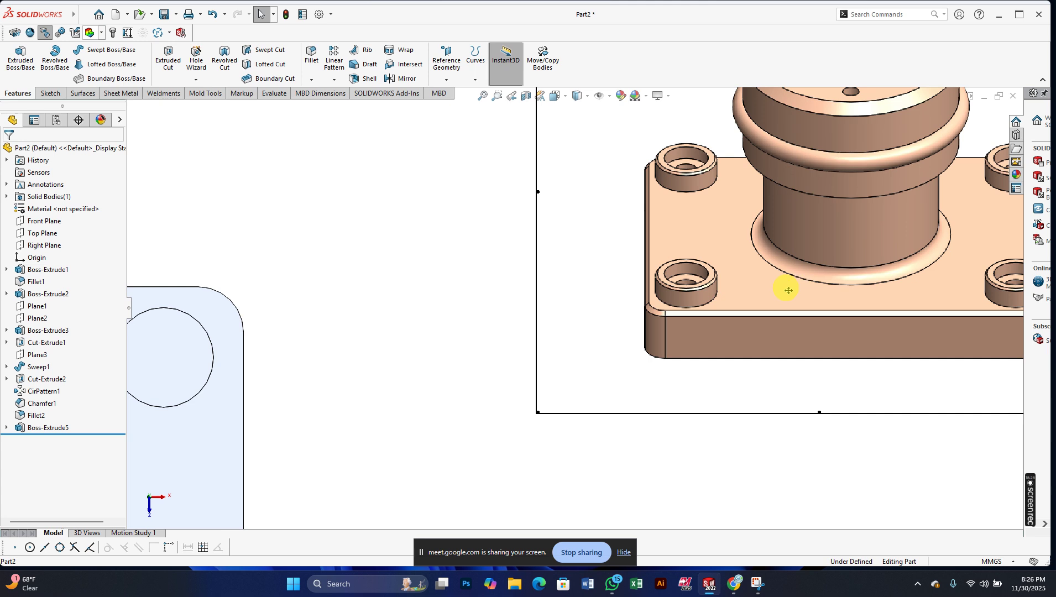
scroll(566, 377, up, 8)
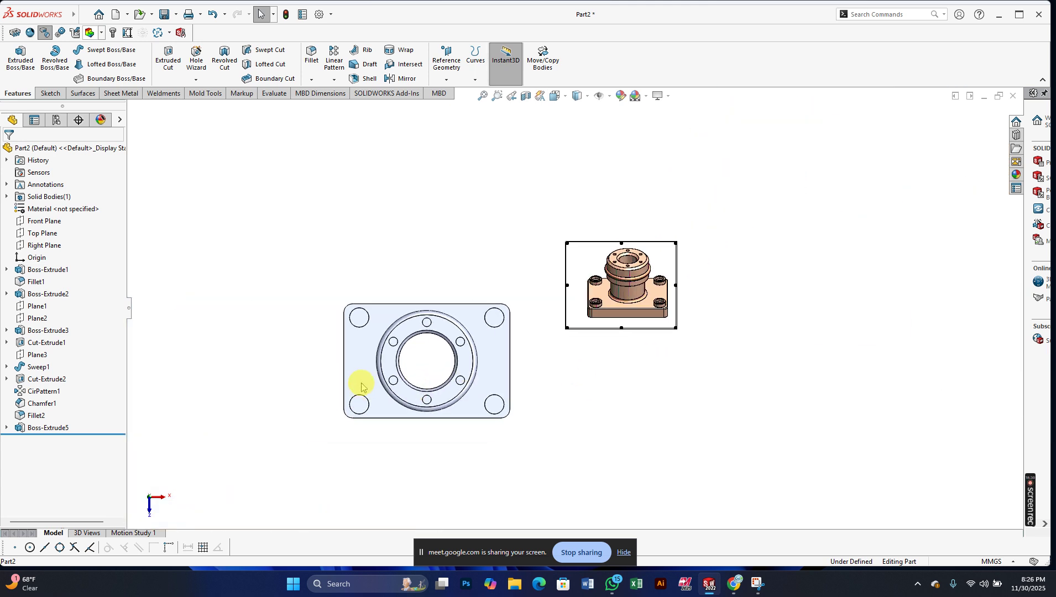
scroll(453, 353, down, 1)
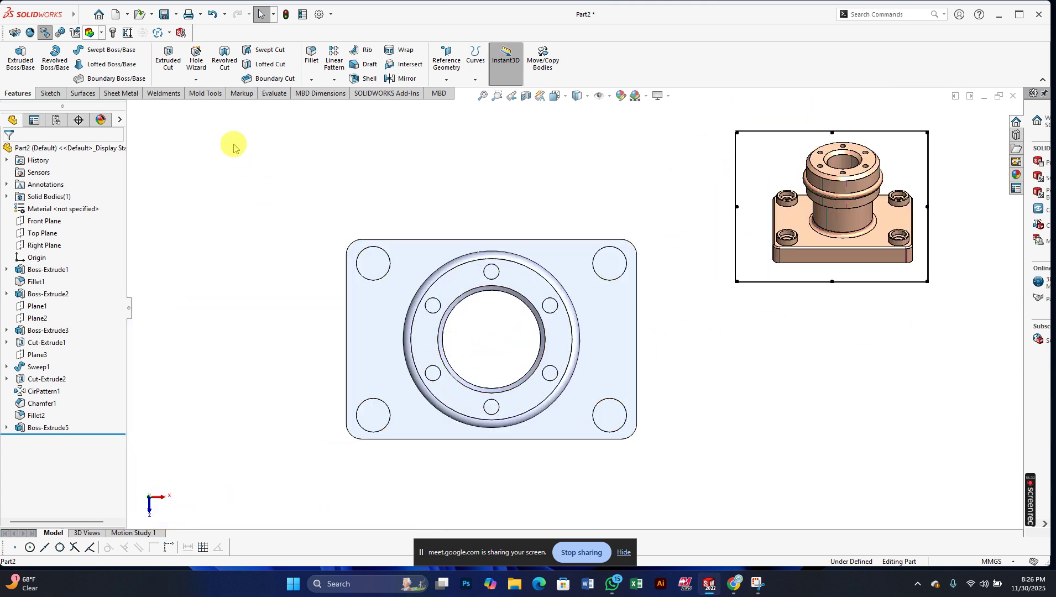
- Try to place a DIN M10 hex bolt counterbore hole, 20 mm blind depth, at the centre of the plate's upper-left corner boss
click(196, 80)
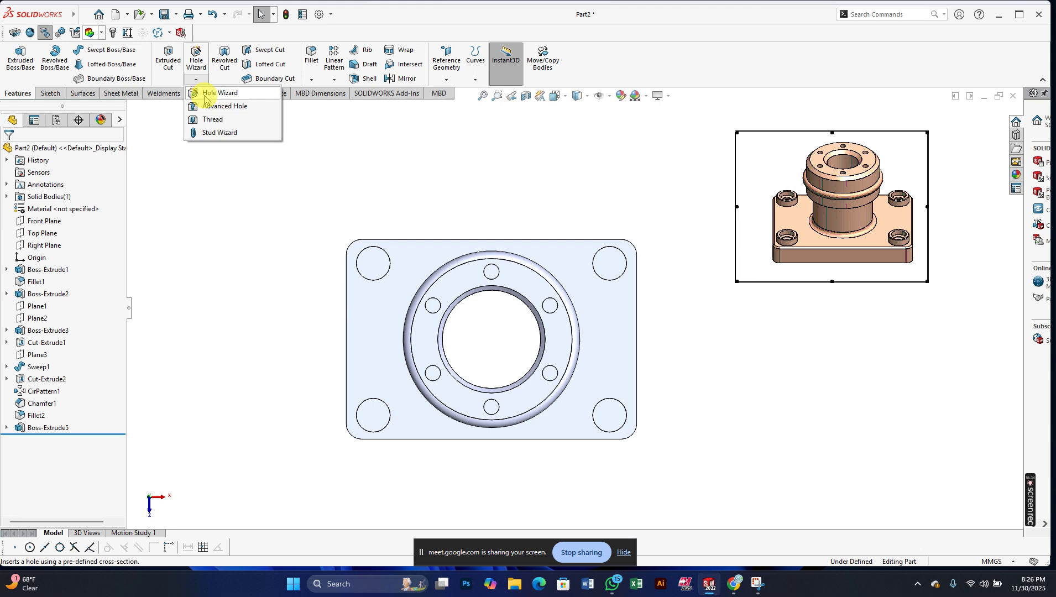
click(213, 93)
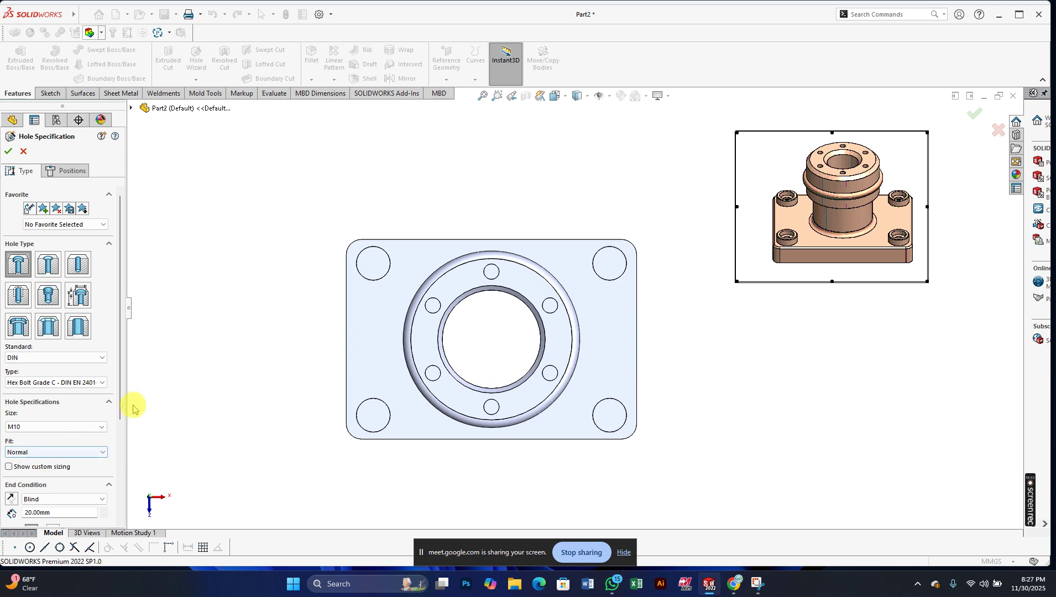
drag(119, 412, 121, 463)
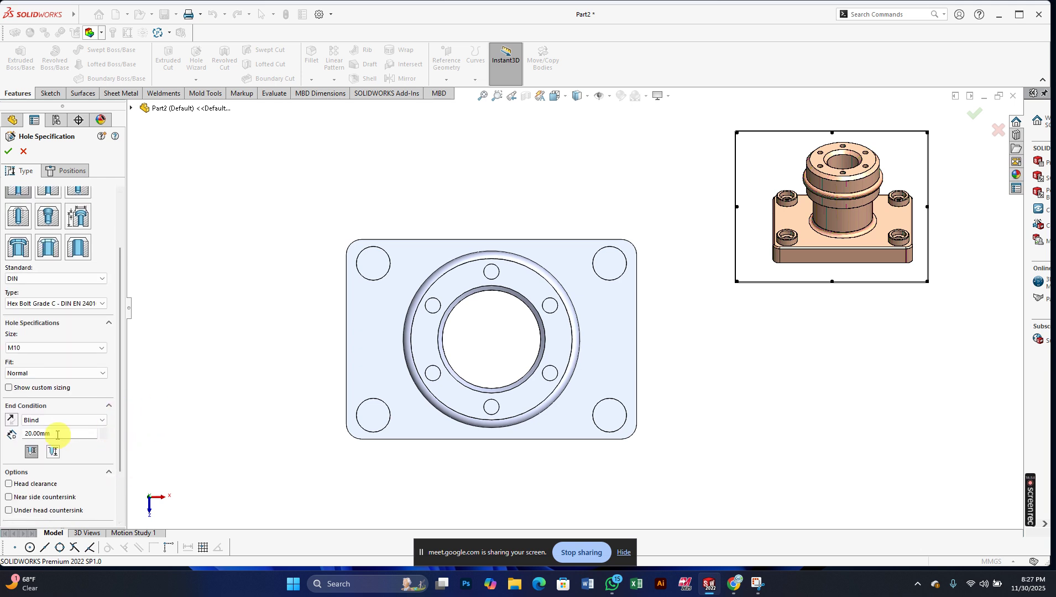
mouse_move(117, 408)
mouse_down()
mouse_move(122, 469)
mouse_move(119, 299)
mouse_up()
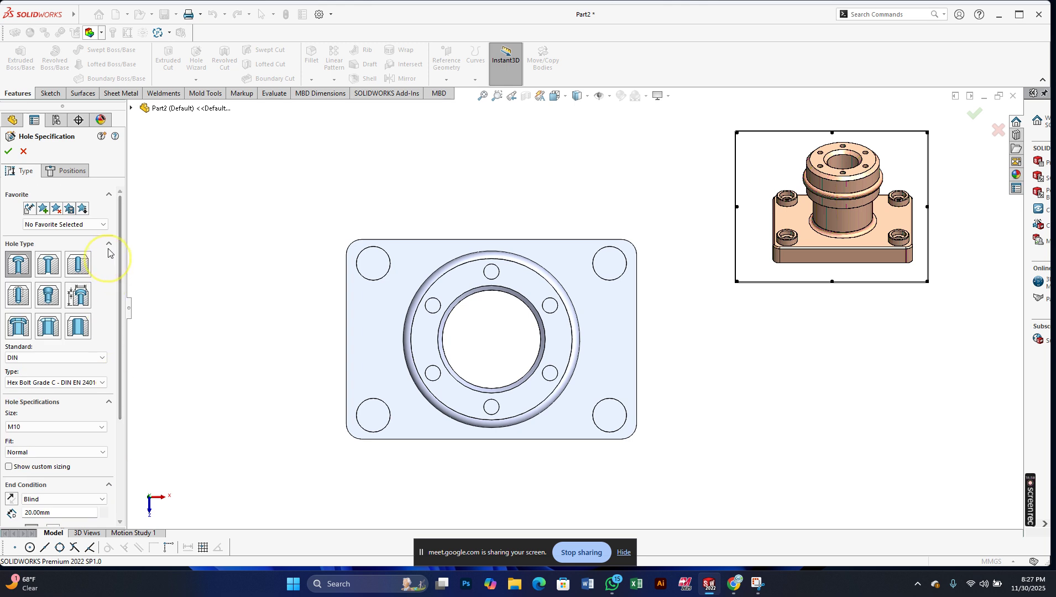
click(76, 171)
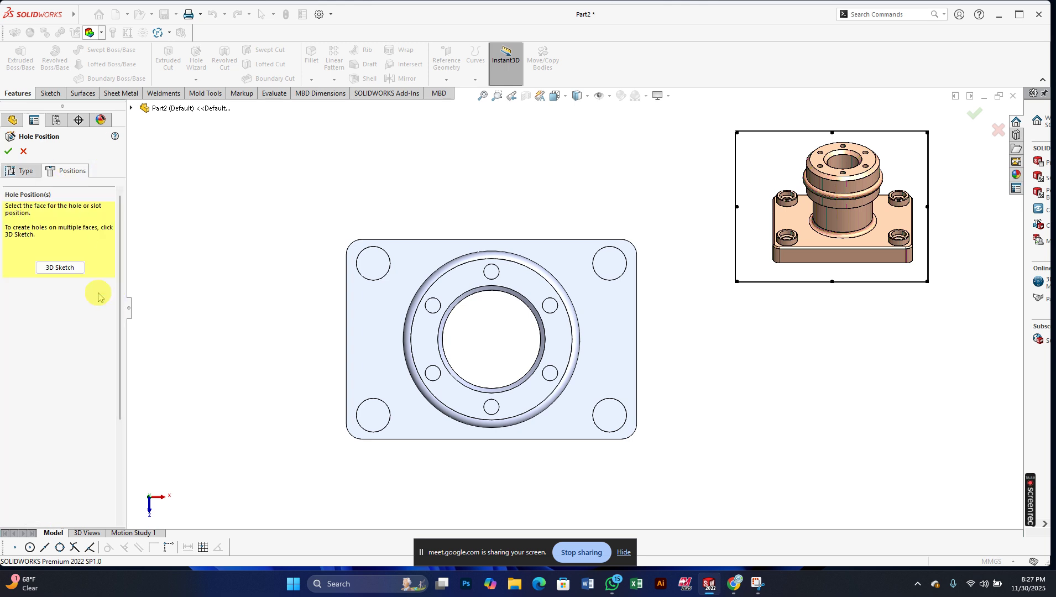
click(64, 273)
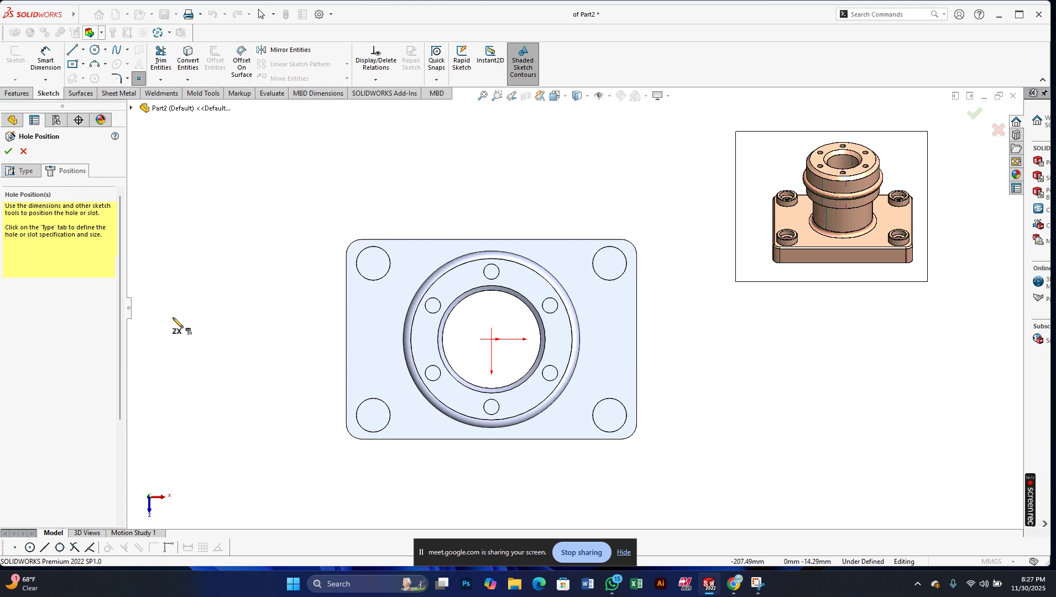
click(369, 263)
scroll(373, 262, down, 3)
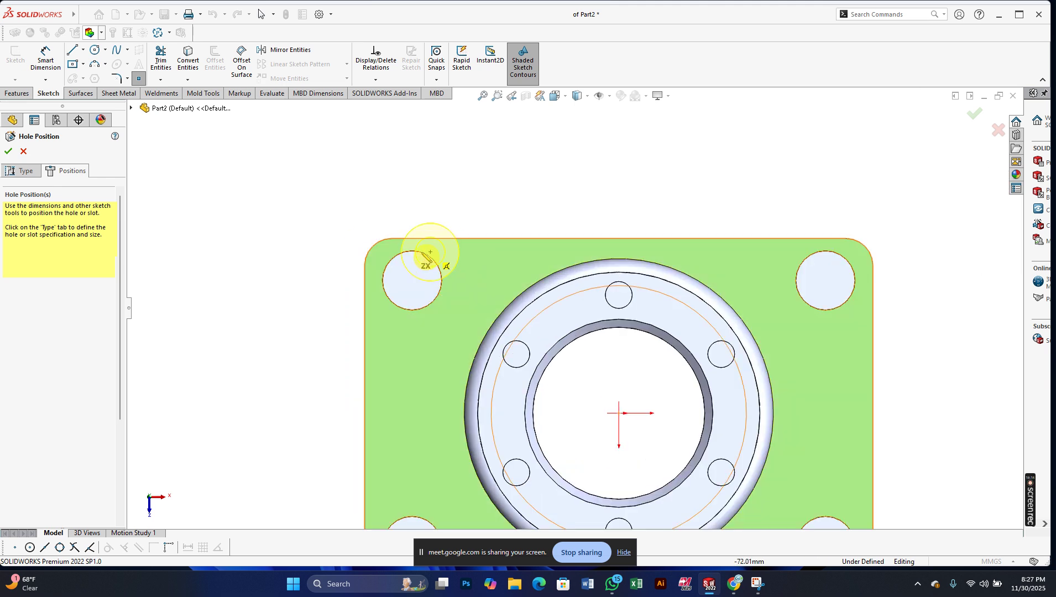
click(412, 279)
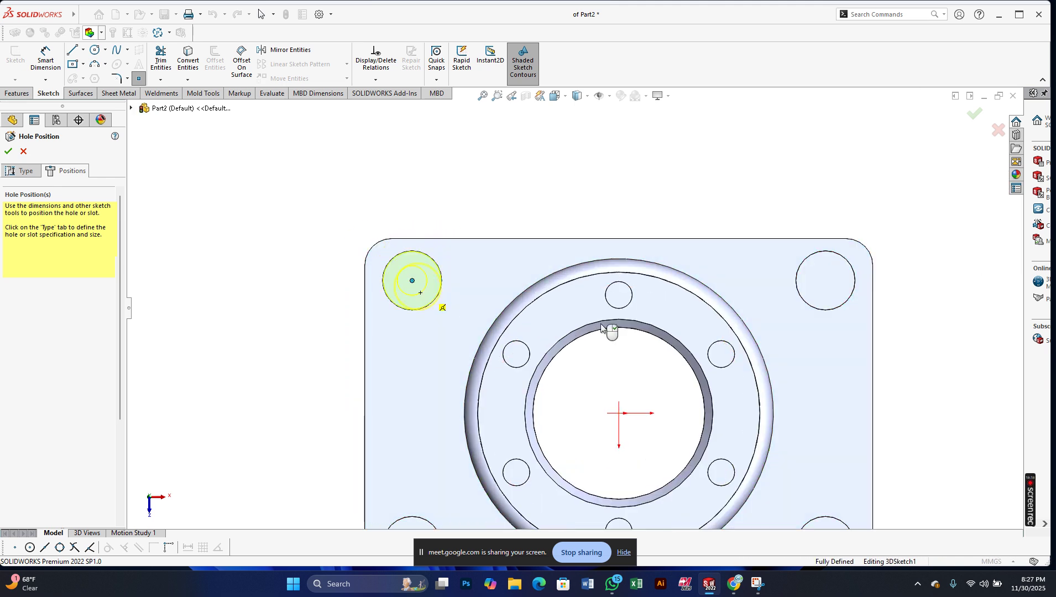
- Try to place the same counterbore hole at the centres of the other three corner bosses and create all four holes
click(826, 292)
scroll(808, 425, up, 4)
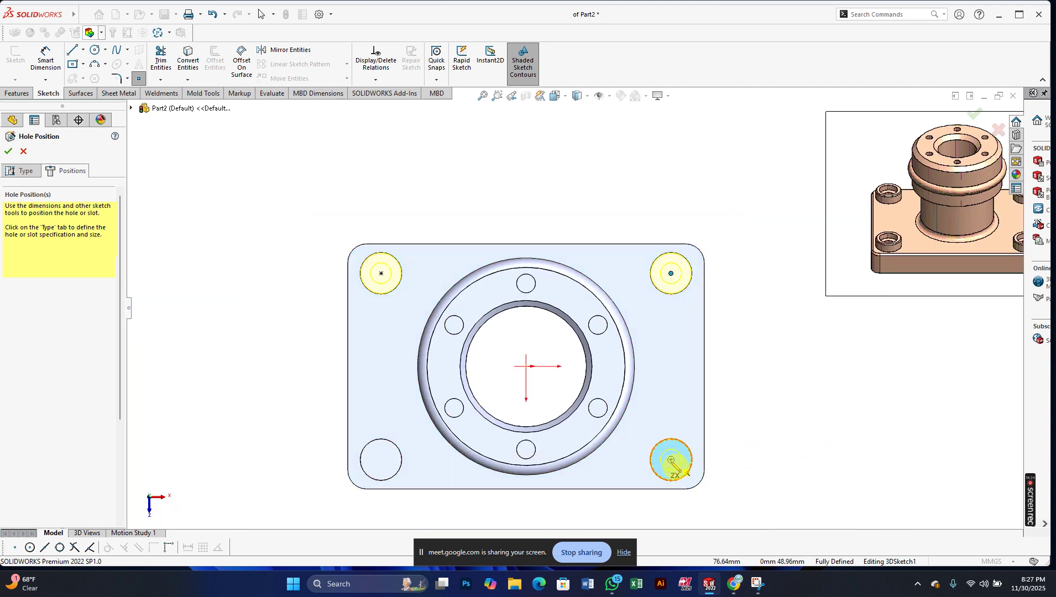
click(671, 460)
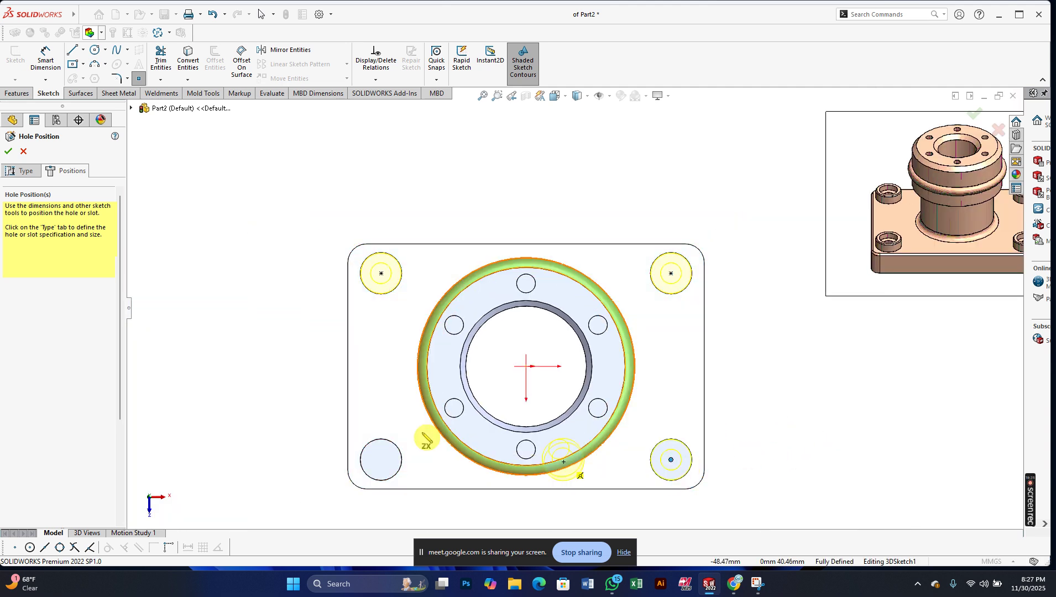
click(381, 460)
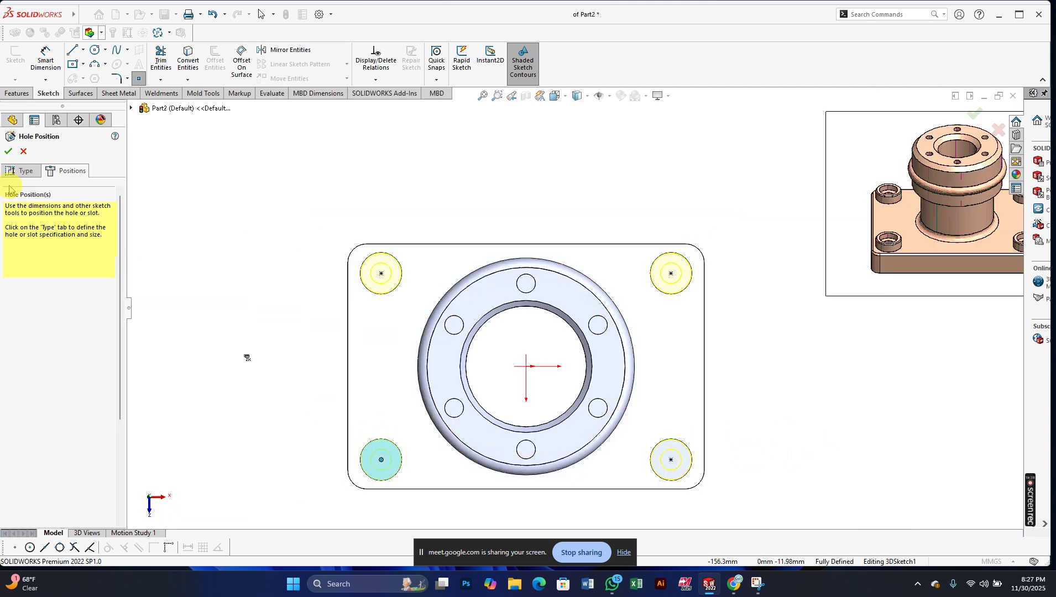
click(7, 152)
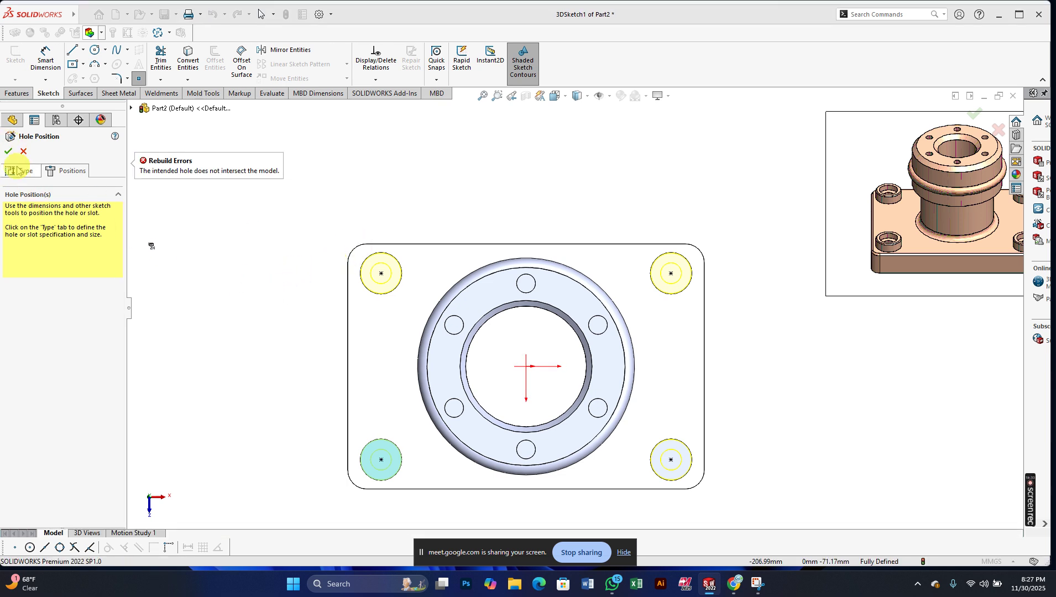
click(8, 151)
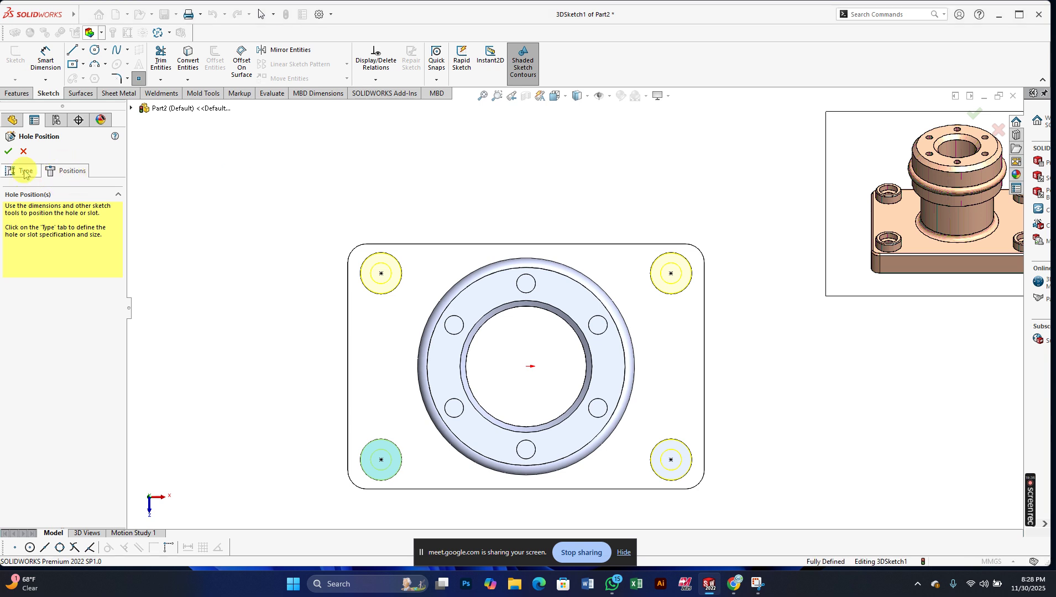
- Try a blind depth of 10 mm for the four counterbore holes
click(25, 171)
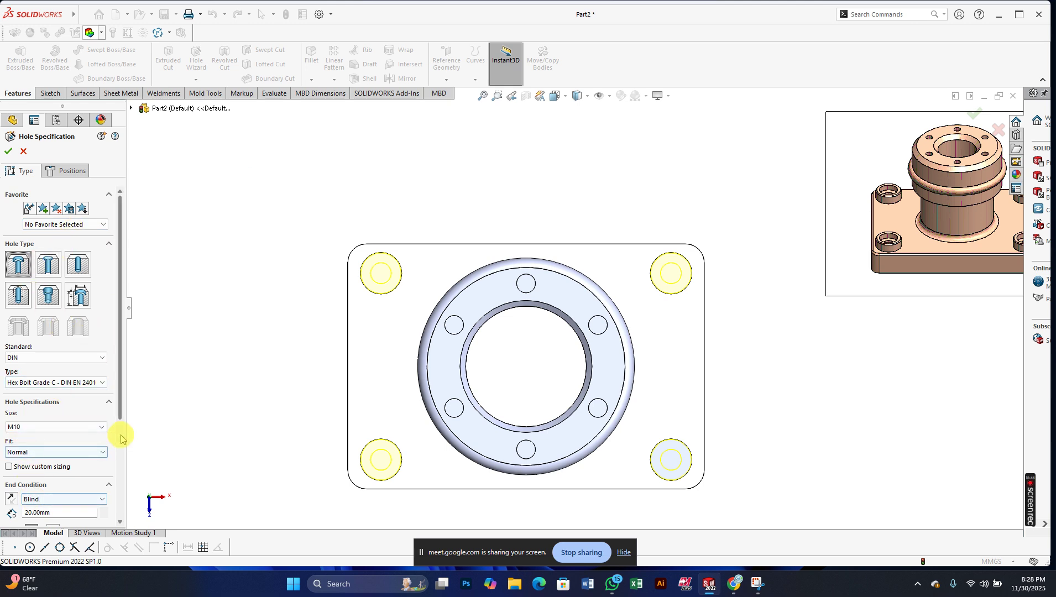
scroll(122, 424, down, 3)
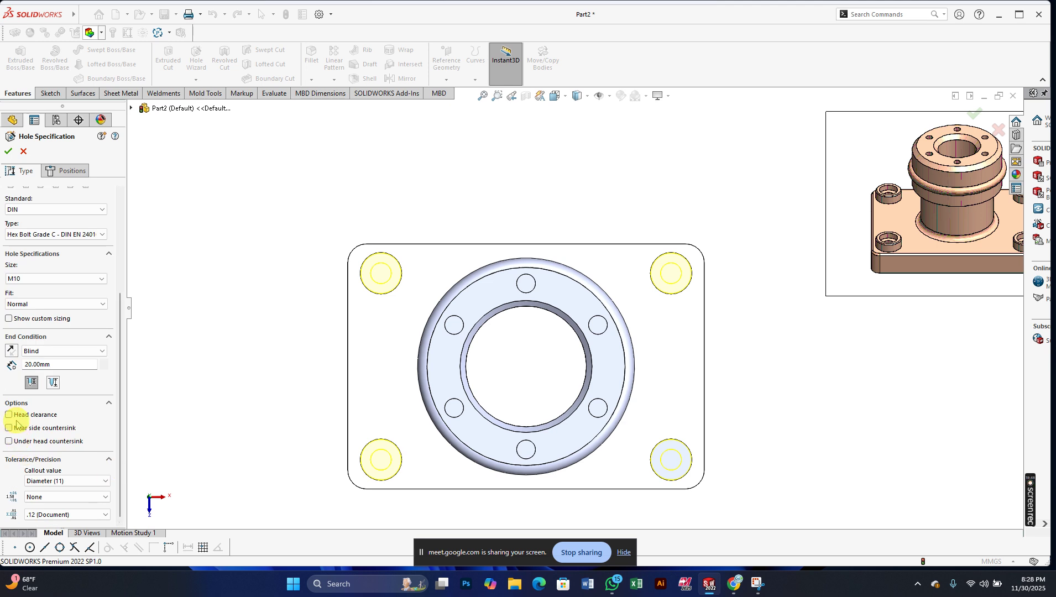
drag(59, 365, 21, 365)
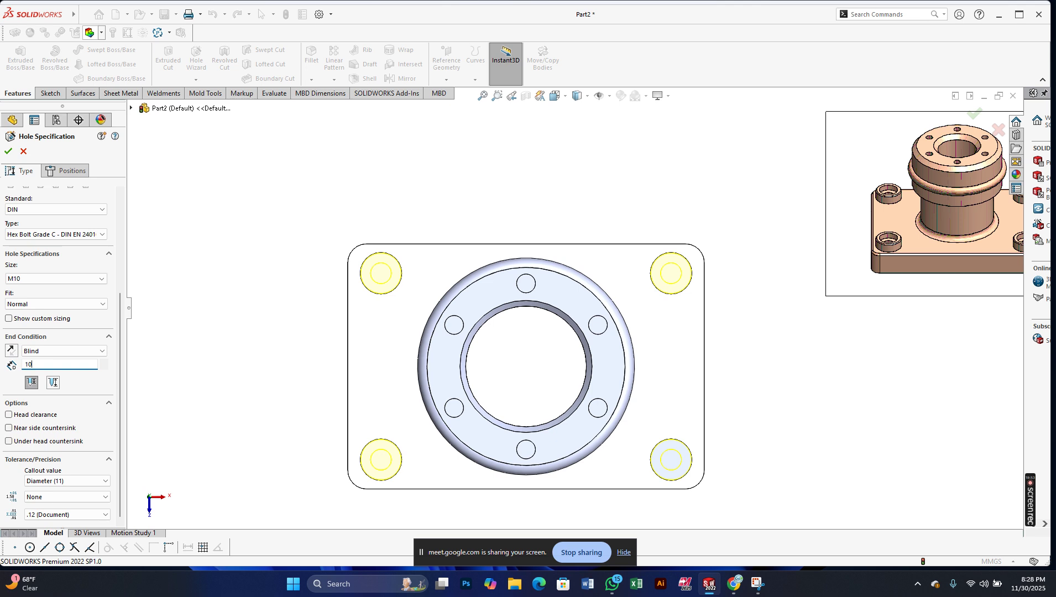
scroll(22, 368, up, 2)
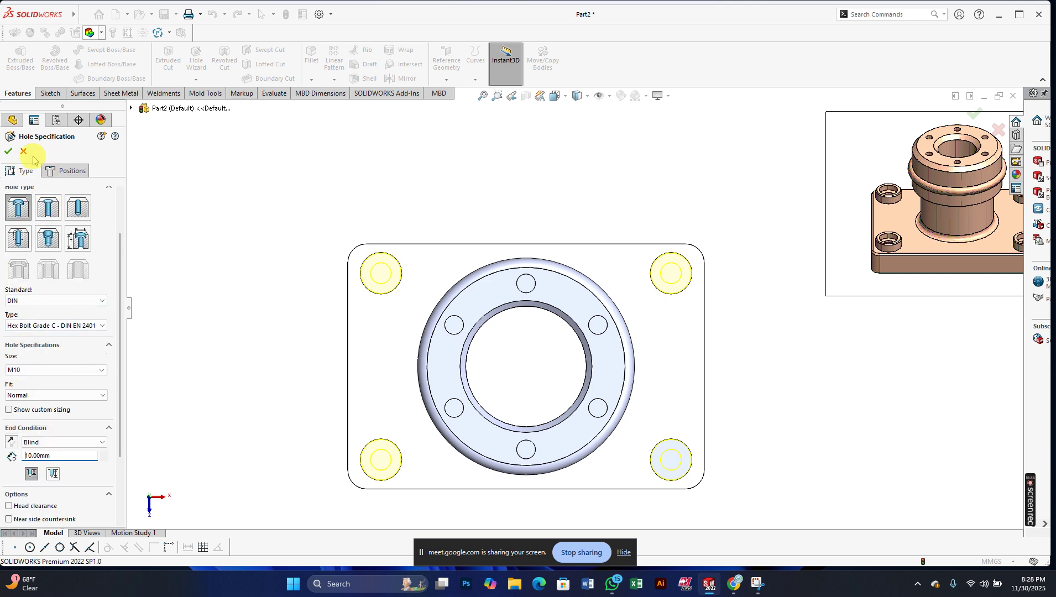
click(74, 171)
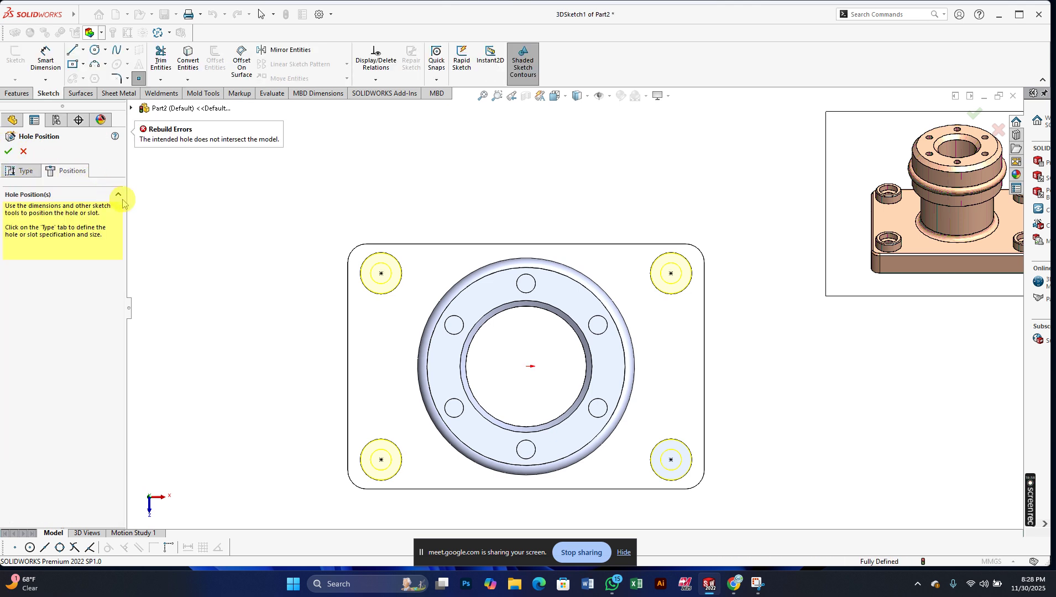
- Review the available hole sizes in the specification and cancel the four counterbore holes
click(20, 170)
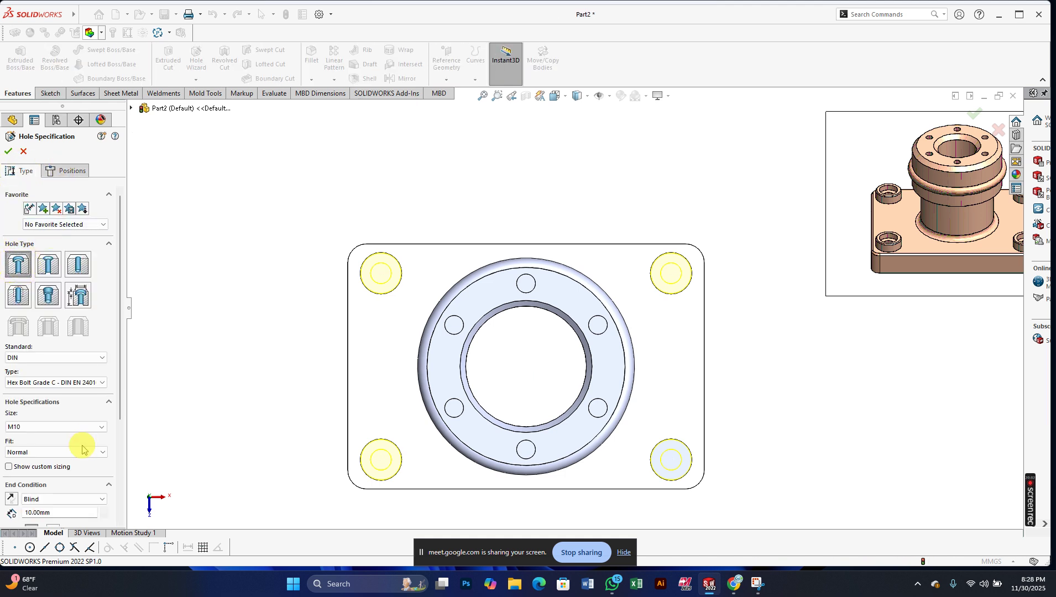
drag(122, 414, 118, 517)
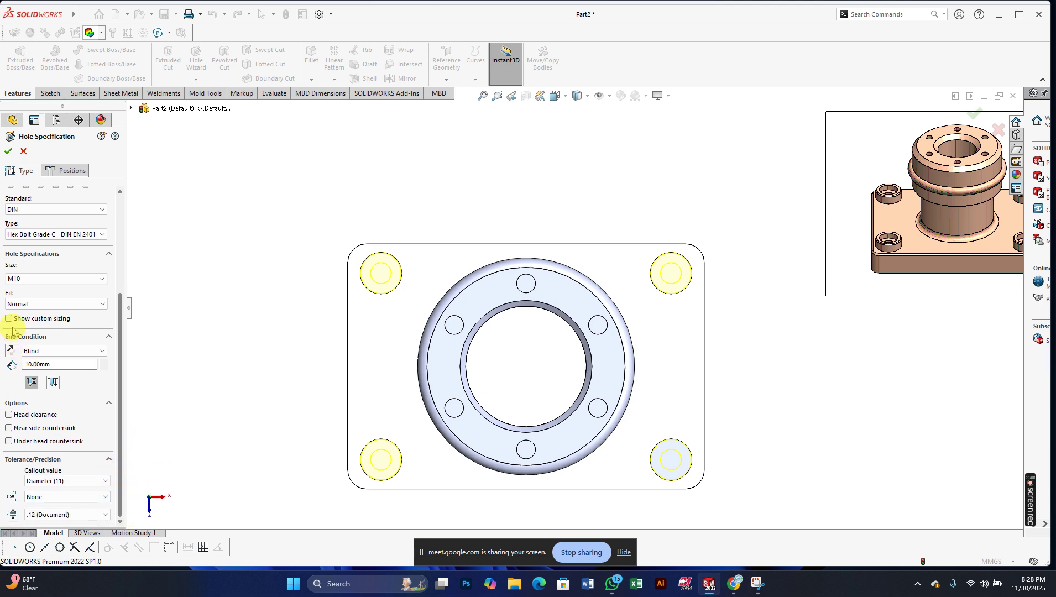
click(27, 279)
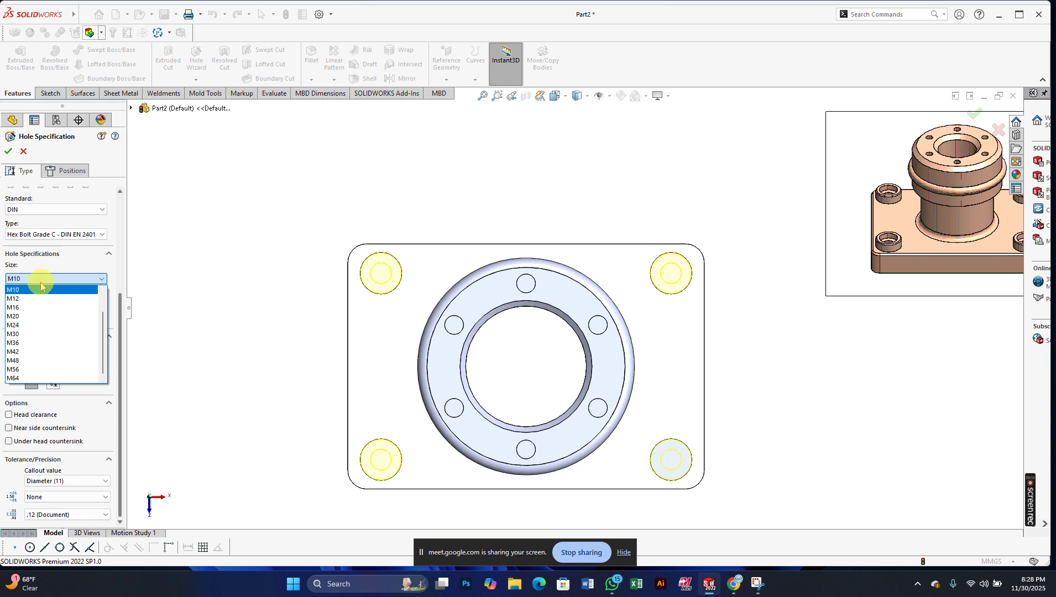
click(168, 285)
scroll(168, 285, up, 2)
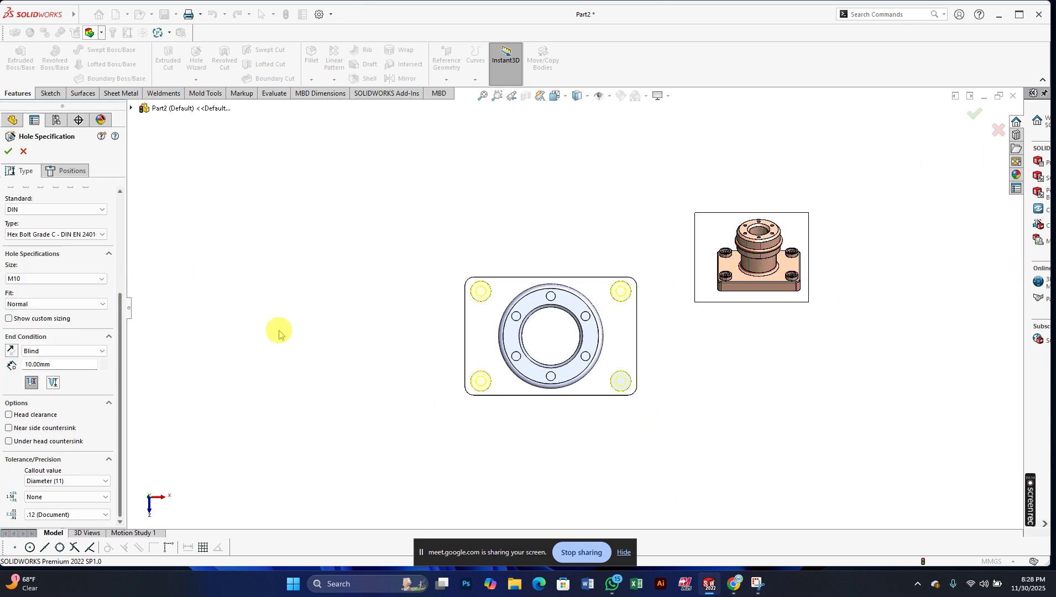
scroll(619, 381, down, 4)
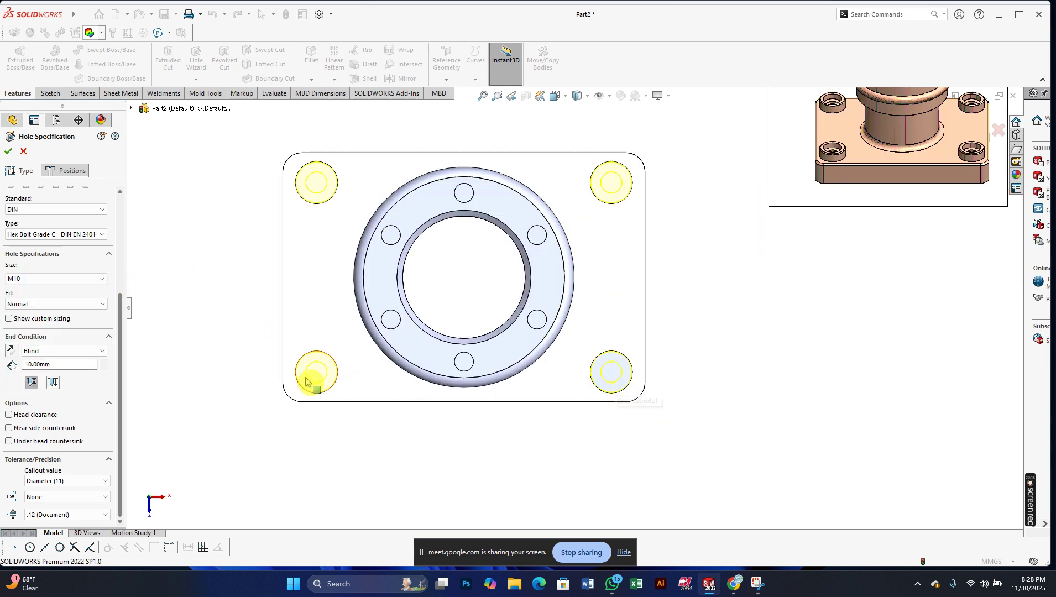
click(24, 154)
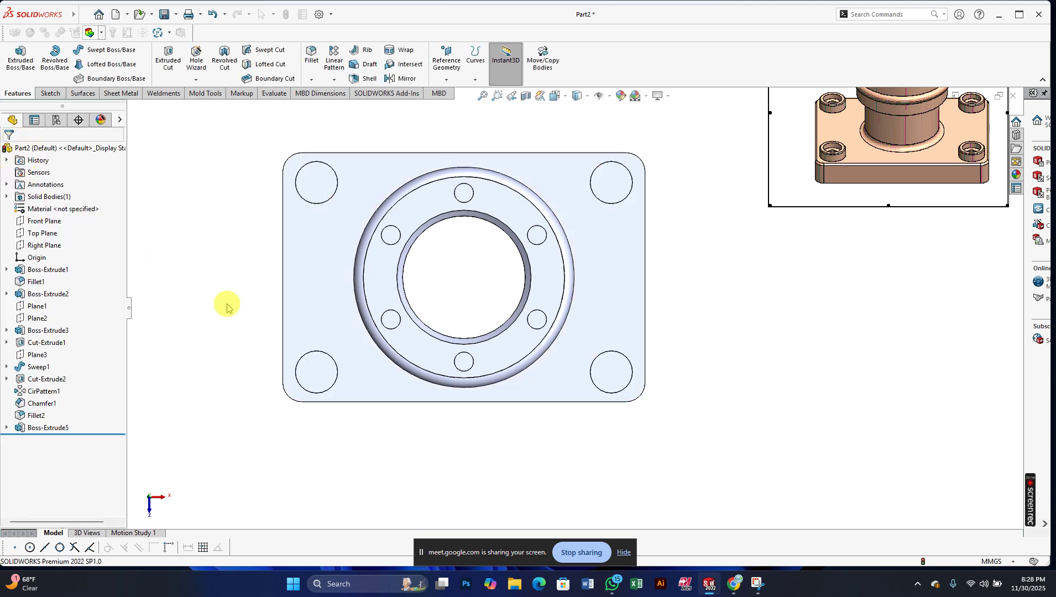
- Create a DIN M10 hex bolt counterbore hole, 20 mm blind depth, on the base plate's top face between the two left corner bosses
click(193, 81)
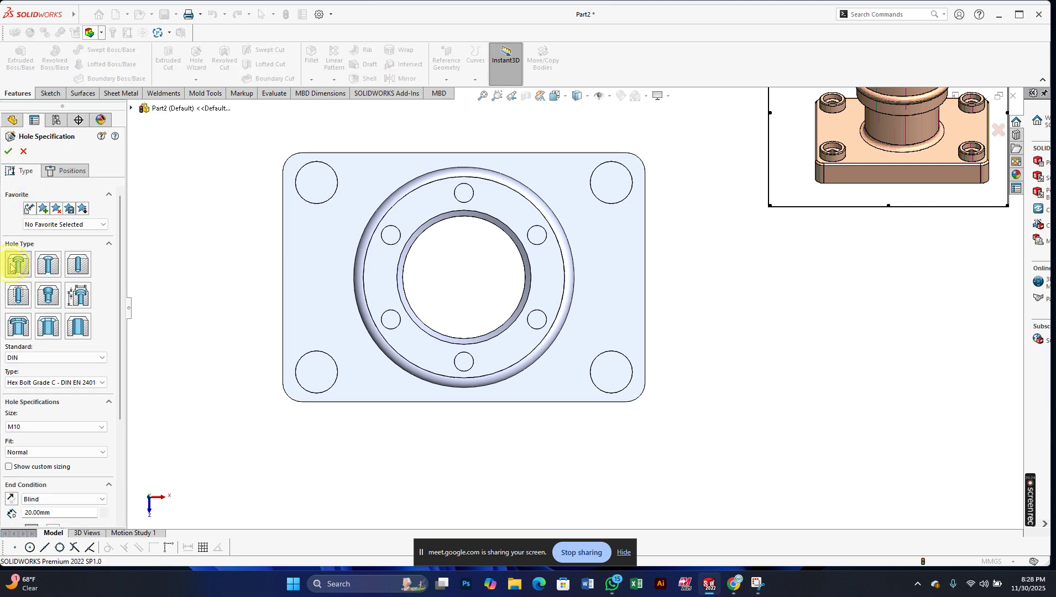
click(62, 170)
click(55, 268)
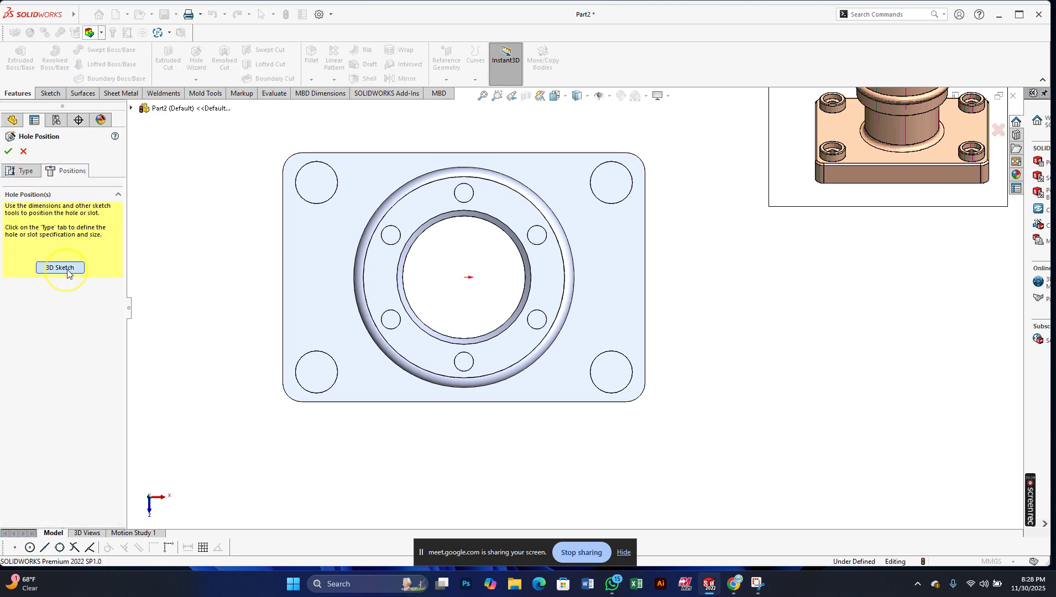
click(320, 261)
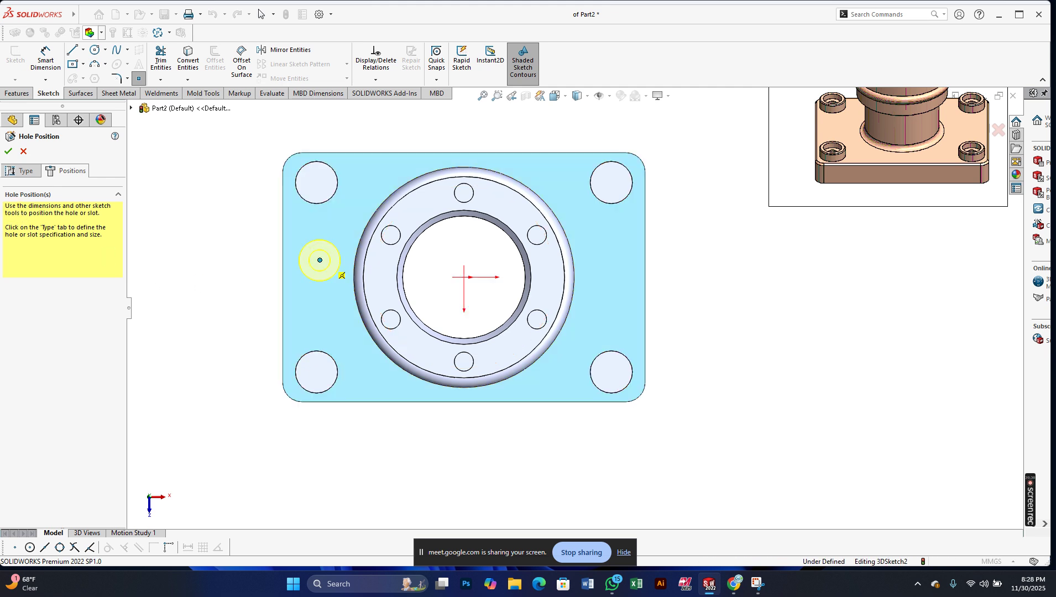
click(8, 151)
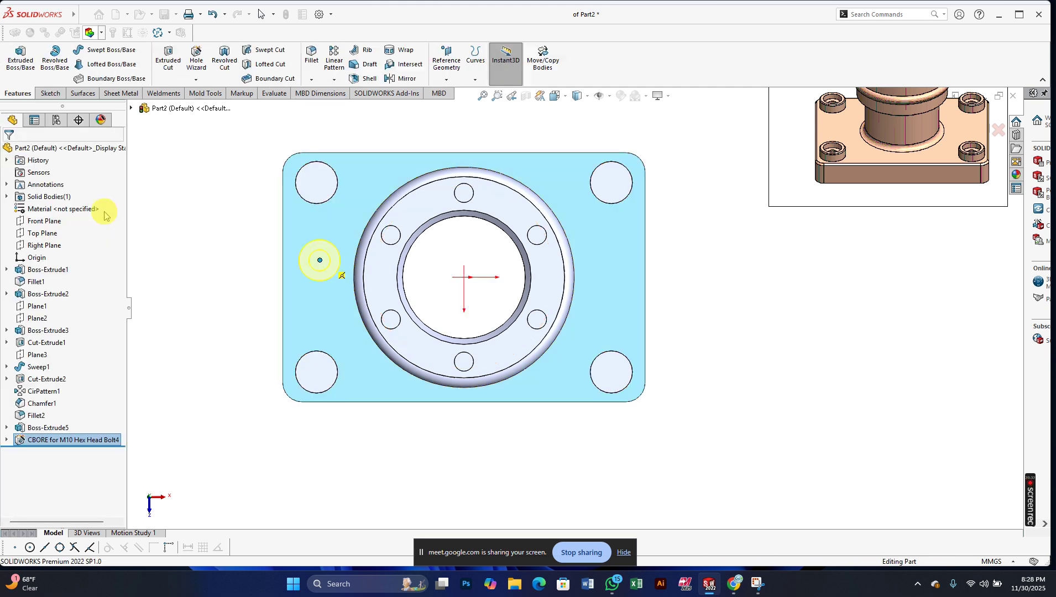
click(207, 207)
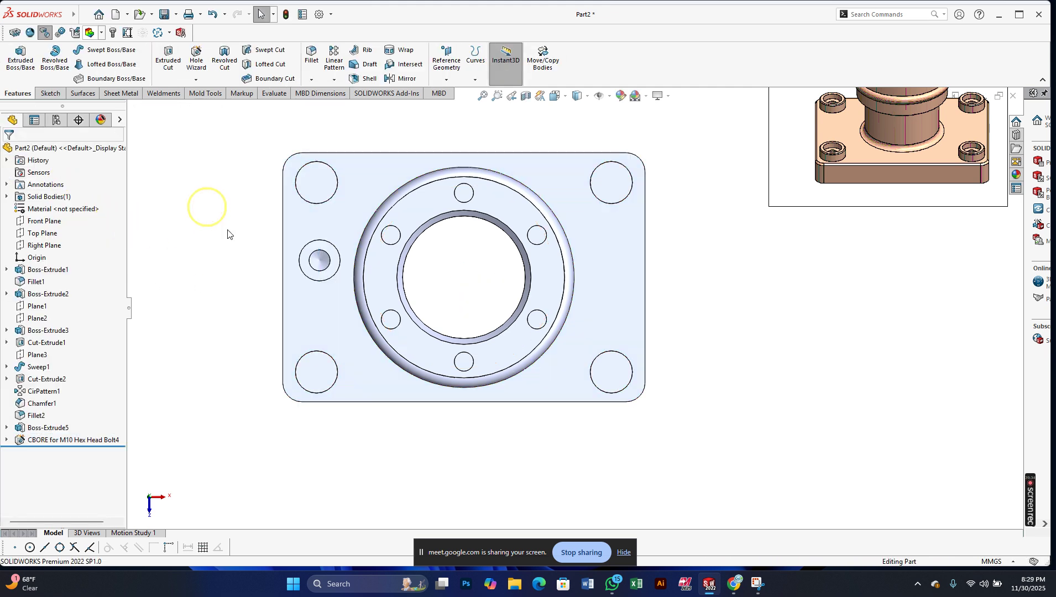
- Create DIN M10 hex bolt counterbore holes, 20 mm blind depth, on the two left corner bosses using a 3D position sketch
middle_drag(259, 252, 370, 306)
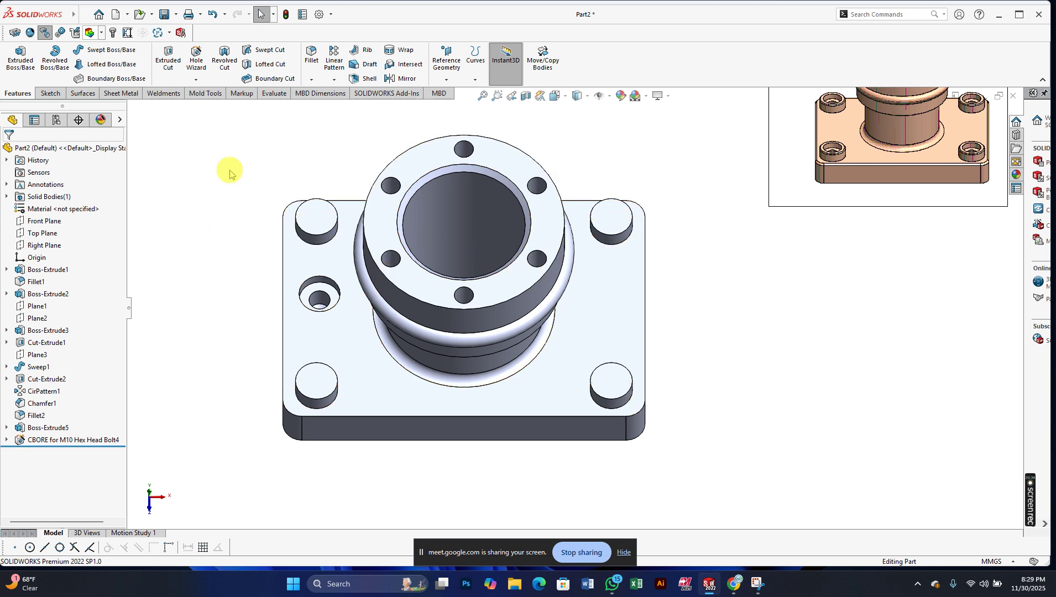
click(195, 81)
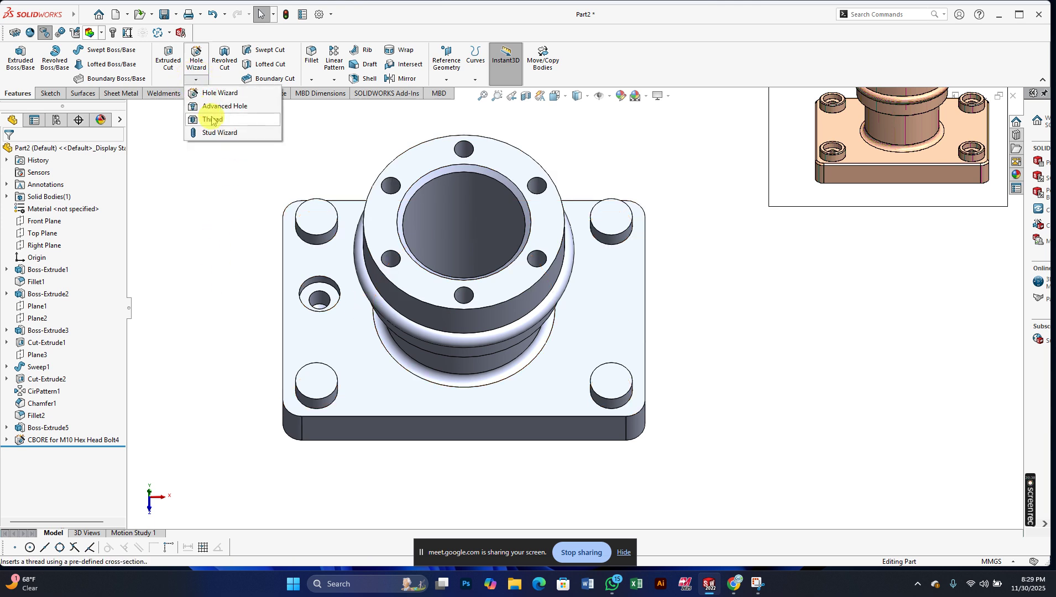
click(206, 93)
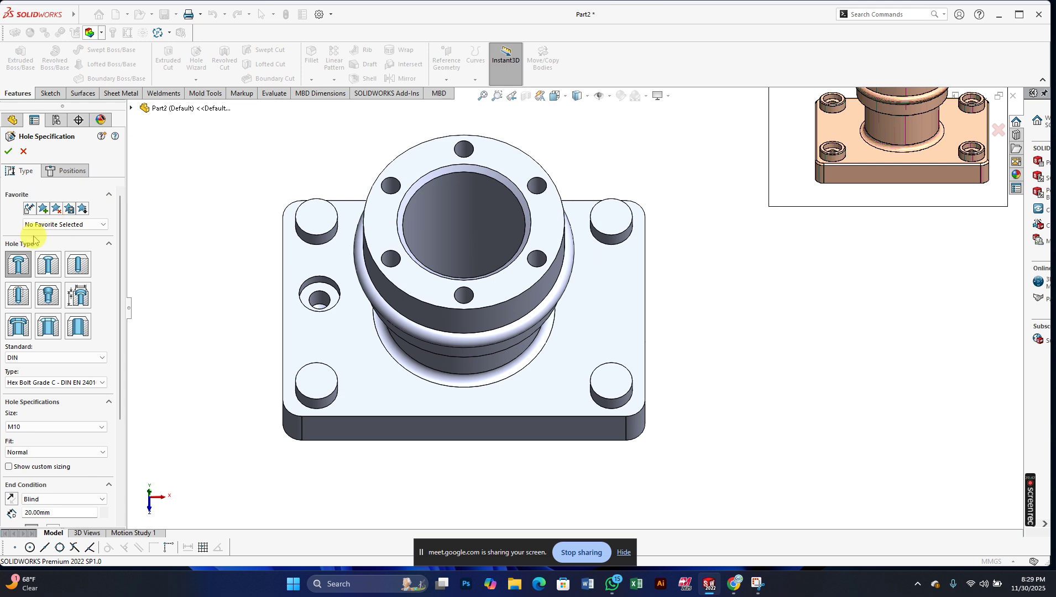
click(68, 170)
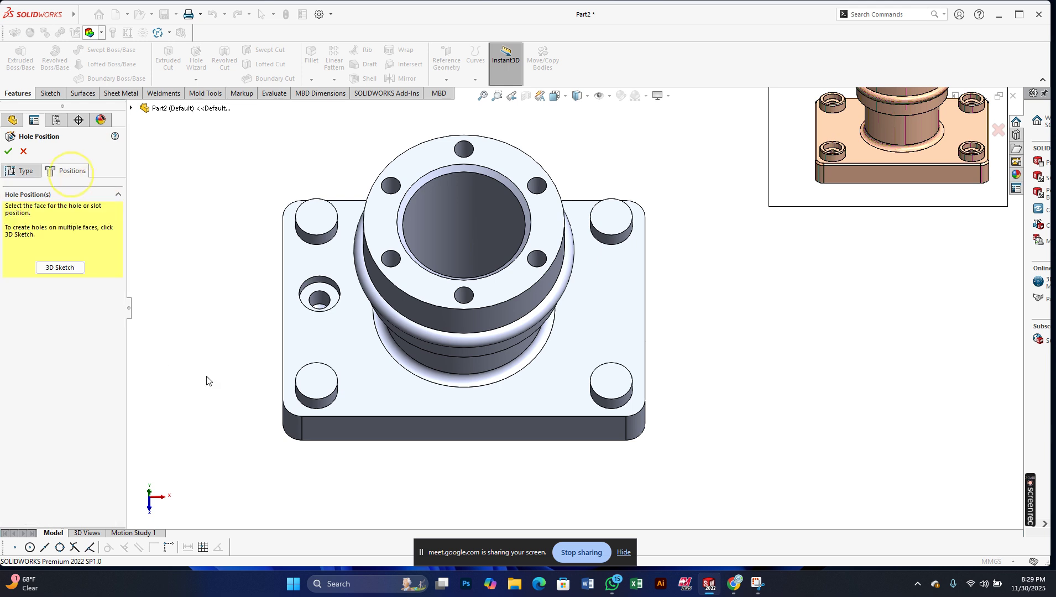
click(66, 268)
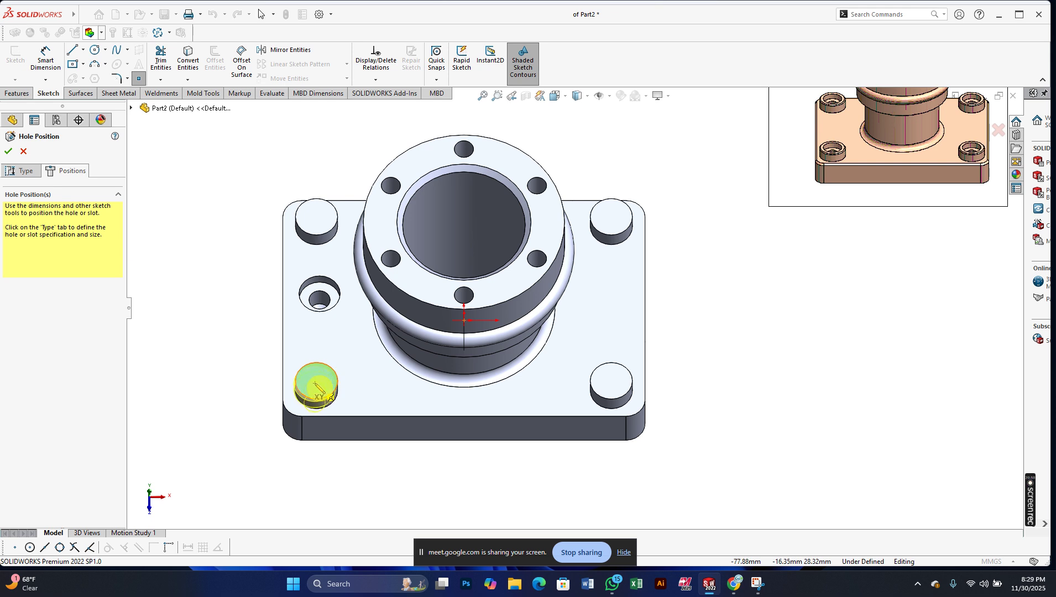
click(316, 383)
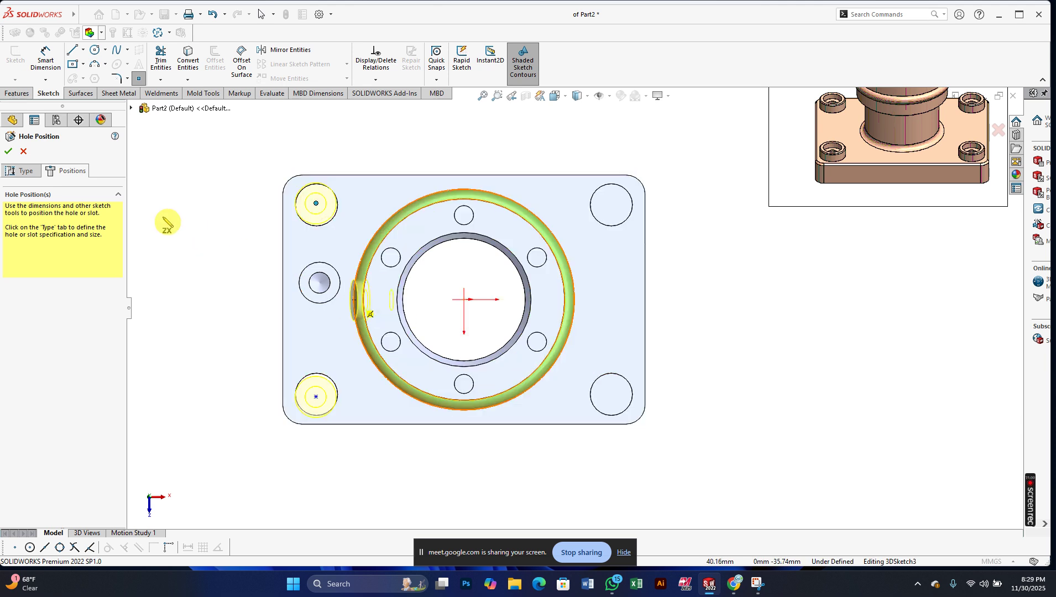
click(8, 152)
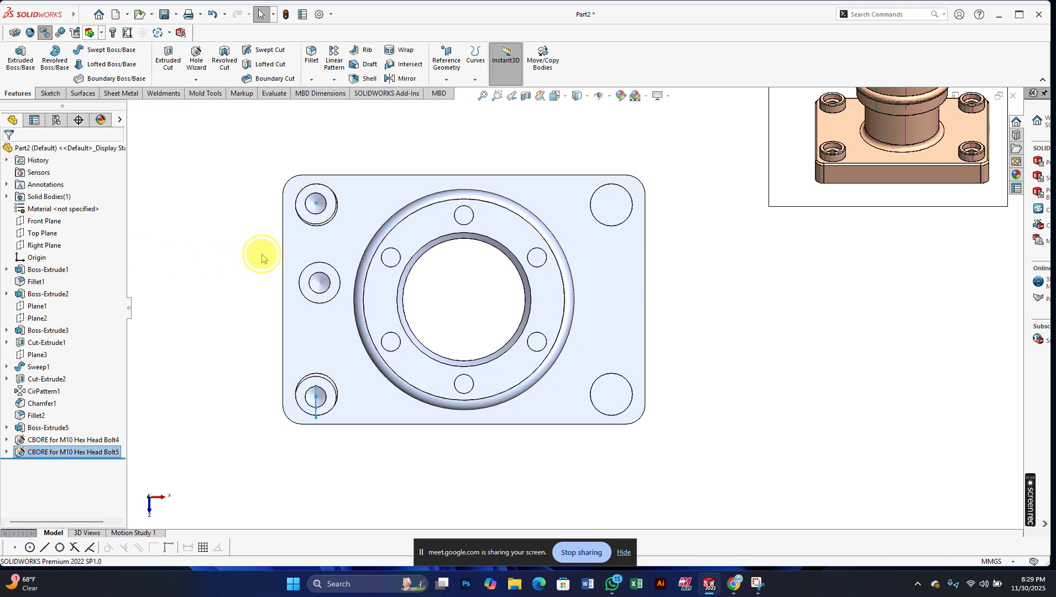
- Examine the counterbores on the two left corner bosses and compare them with the base plate hole and the reference picture
key(ctrl+1)
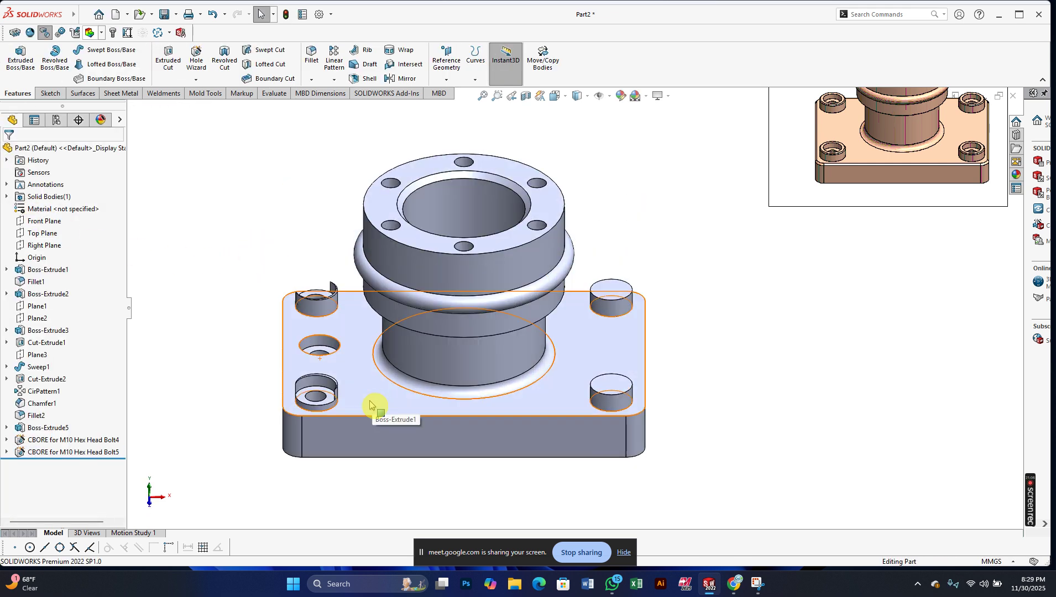
key(Down)
key(Down)
key(Down)
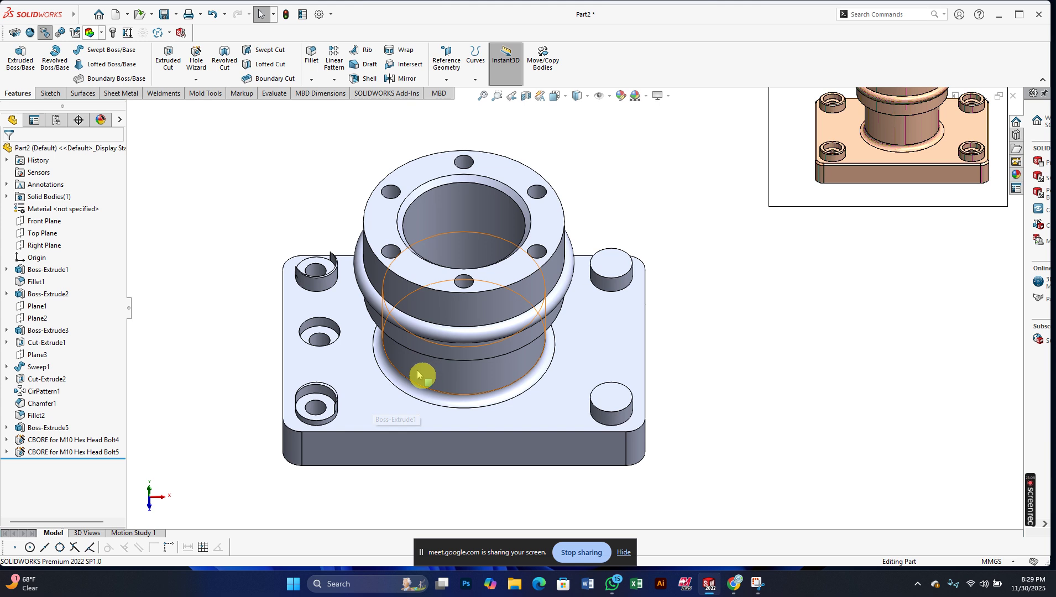
key(Down)
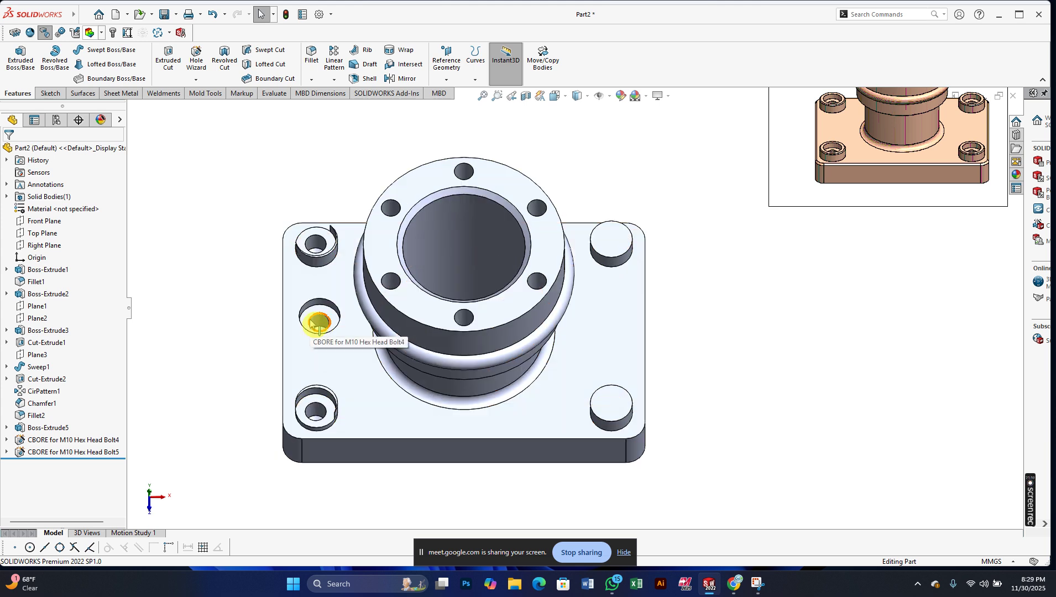
scroll(310, 319, down, 2)
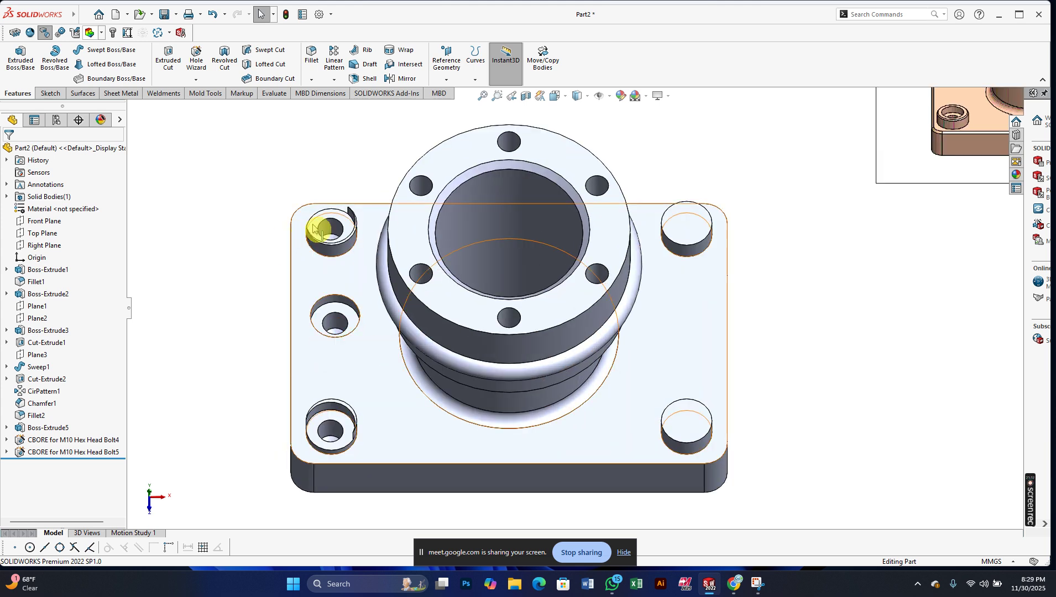
scroll(337, 323, down, 3)
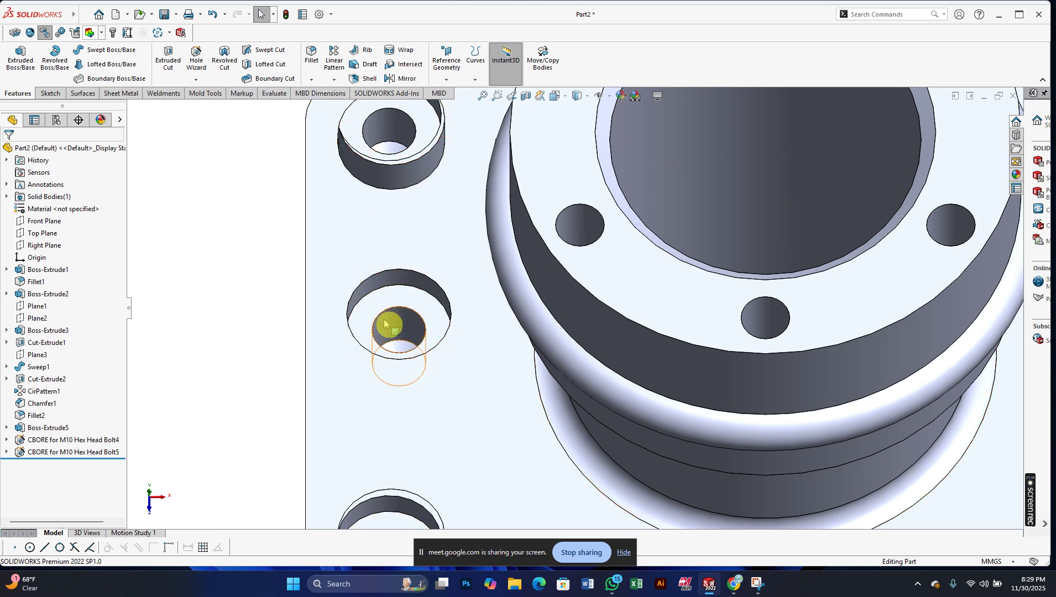
scroll(379, 324, up, 2)
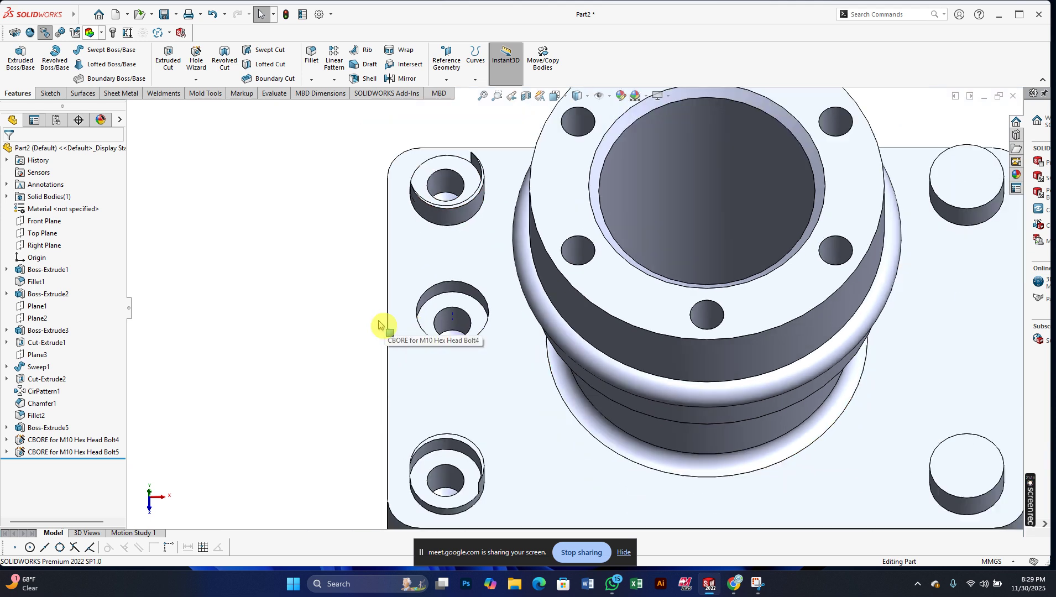
scroll(409, 334, up, 4)
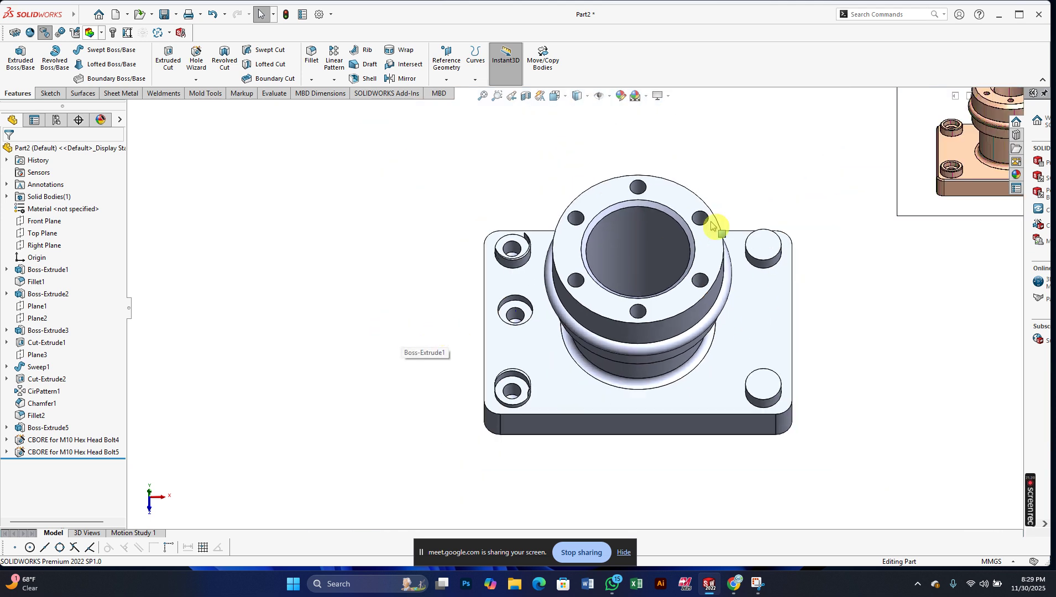
scroll(760, 266, up, 2)
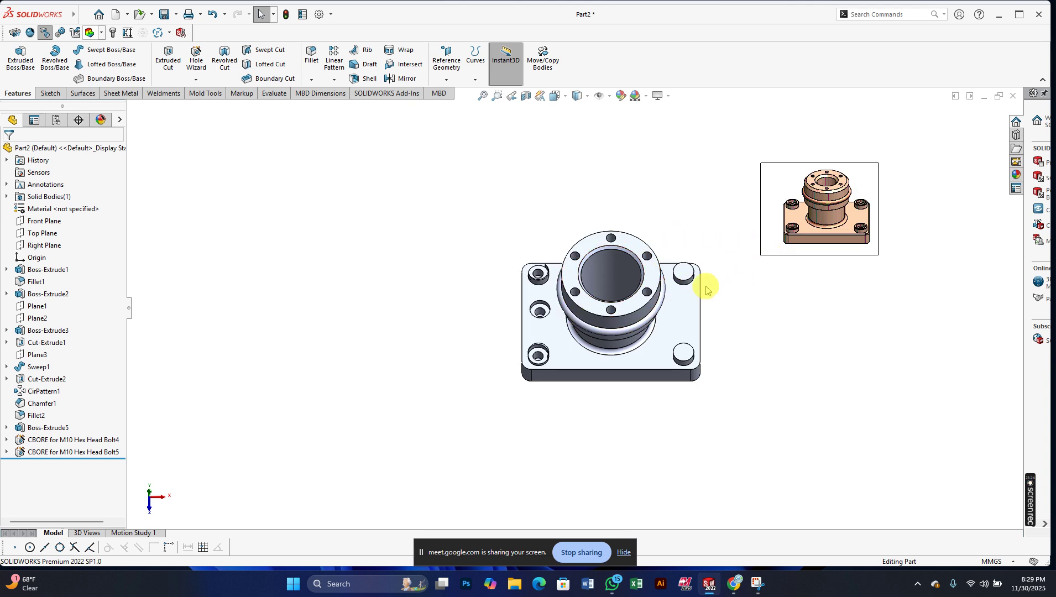
scroll(701, 290, down, 1)
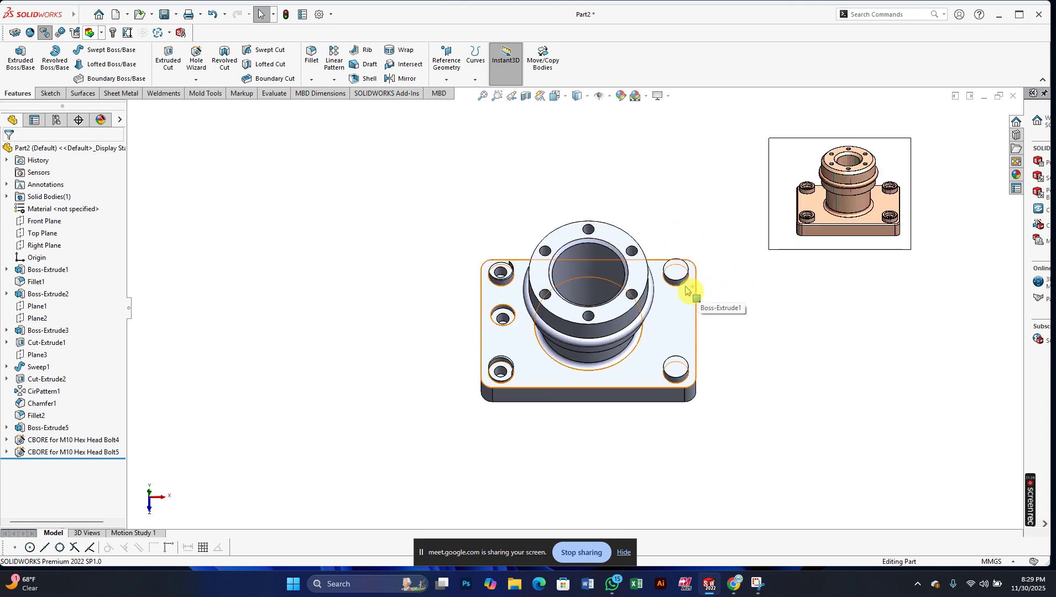
scroll(687, 291, down, 1)
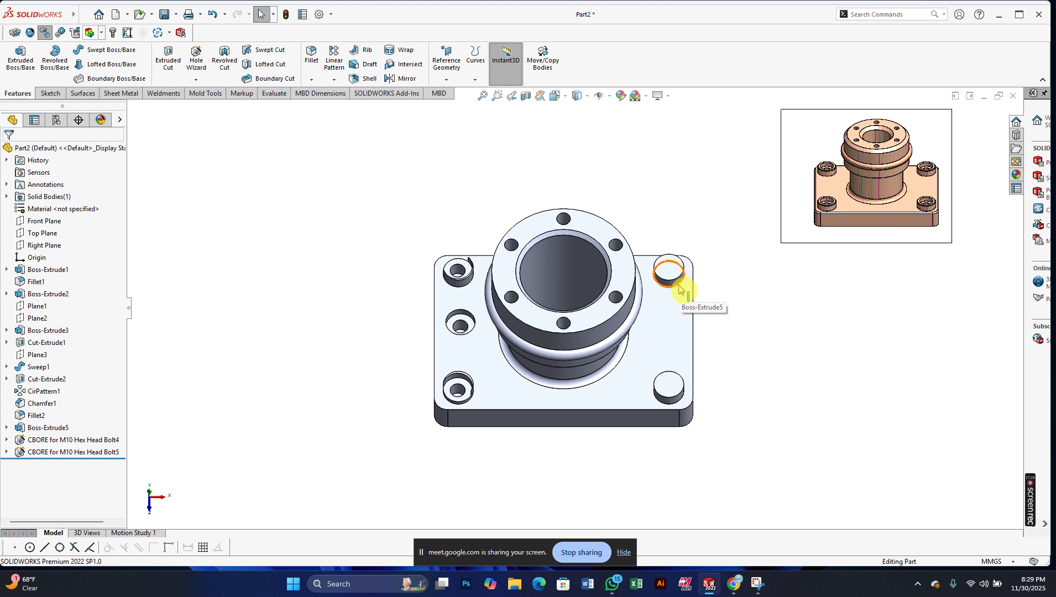